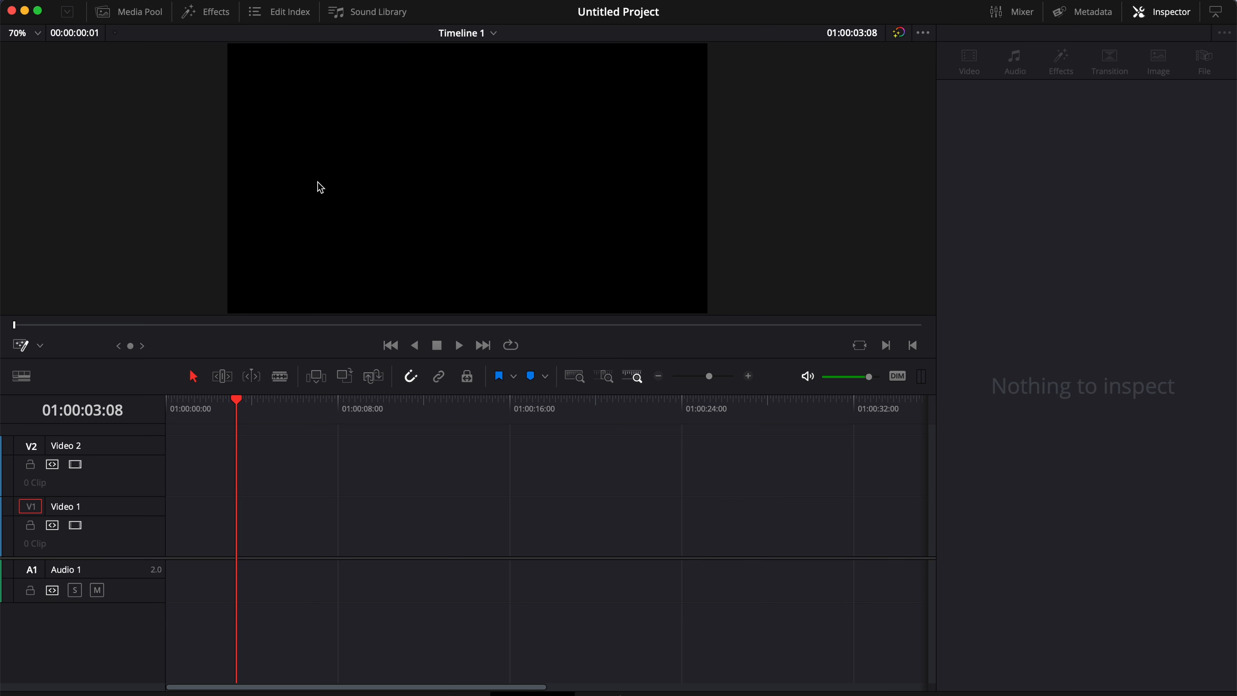
# Add a Text+ title at the start of the Video 1 track and play it back from the beginning.
pyautogui.click(211, 15)
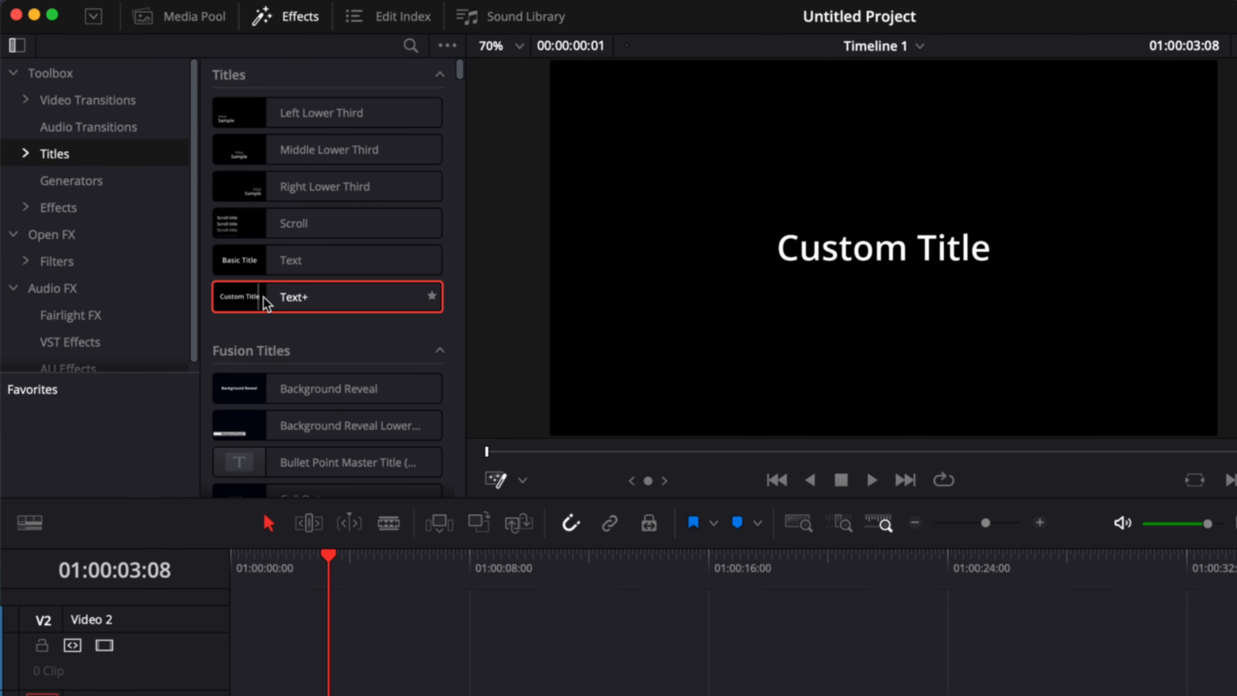
pyautogui.moveTo(284, 298); pyautogui.dragTo(236, 695)
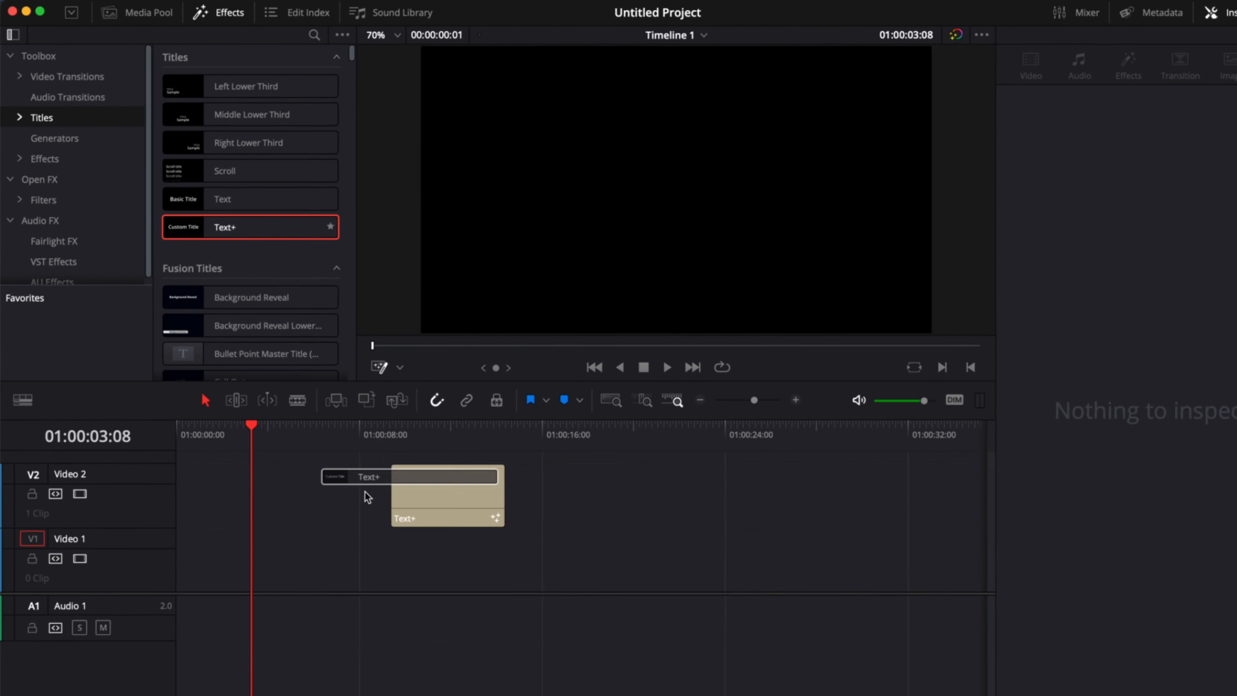
pyautogui.moveTo(169, 524); pyautogui.dragTo(170, 524)
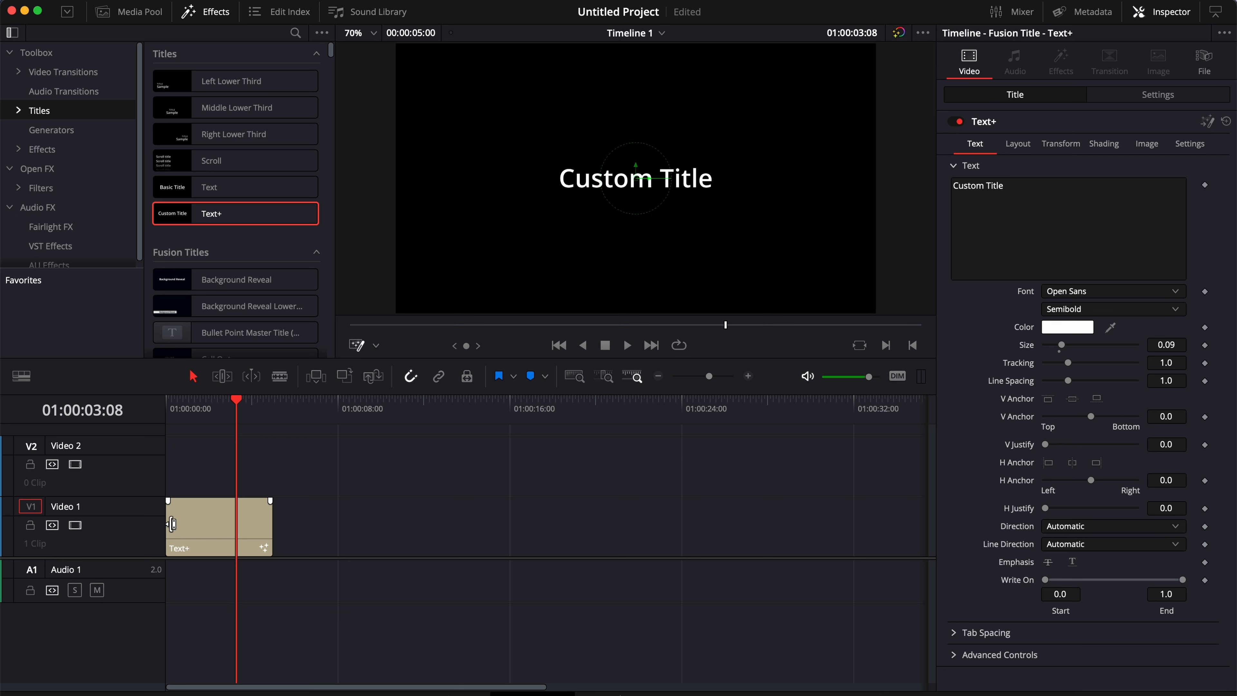
pyautogui.click(173, 411)
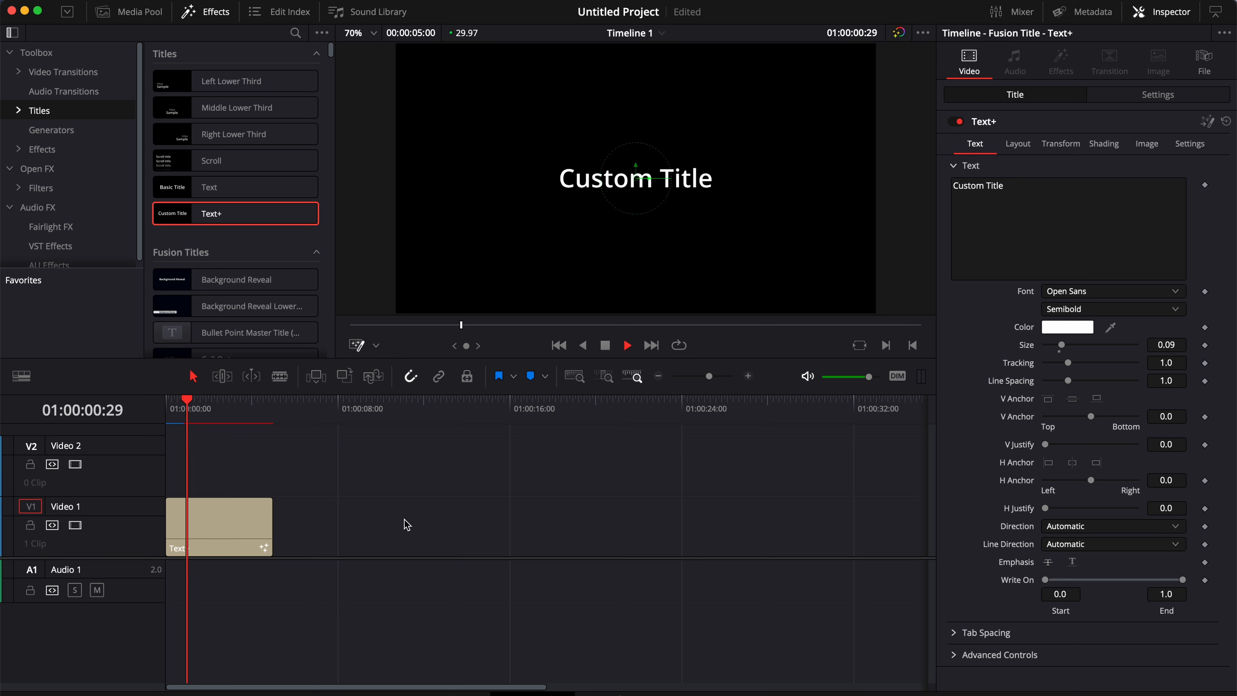
pyautogui.press('space')
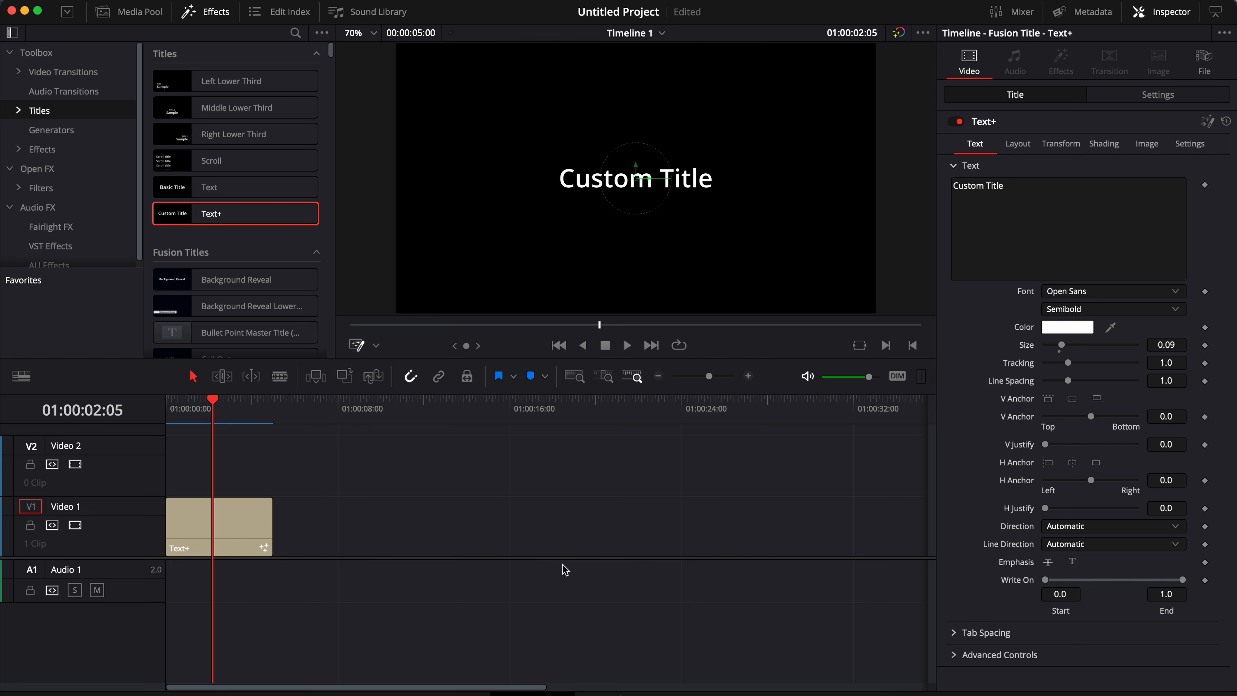
pyautogui.click(619, 675)
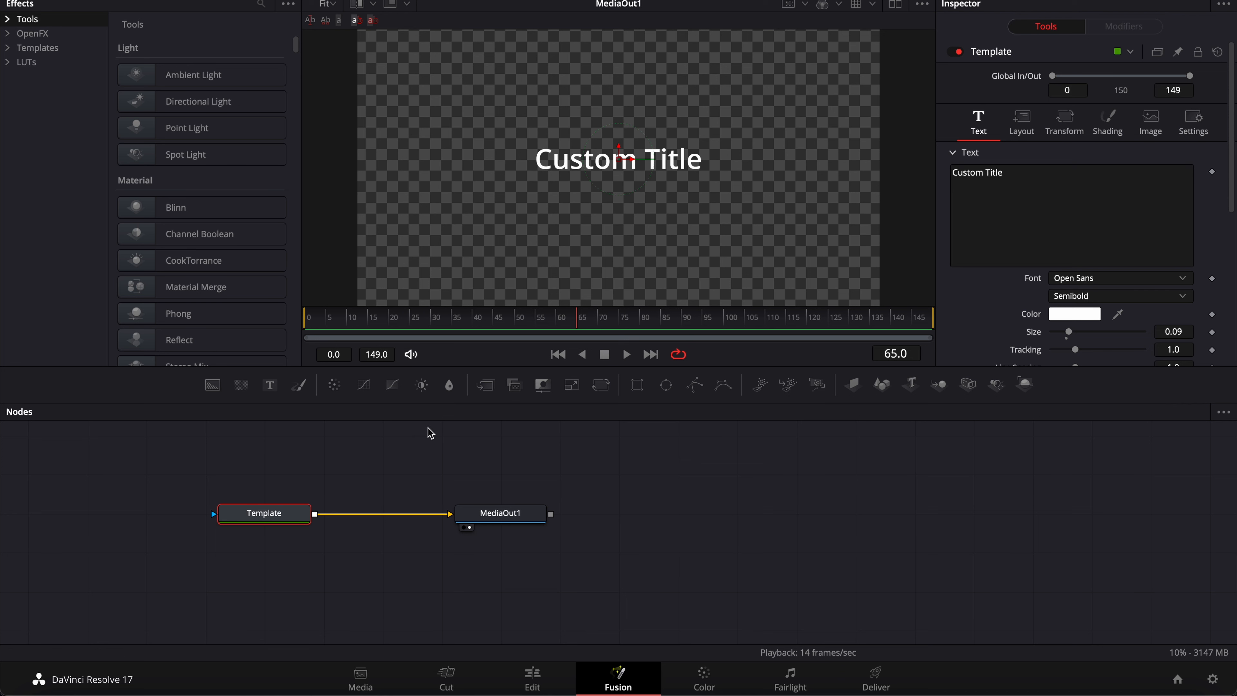
pyautogui.click(273, 392)
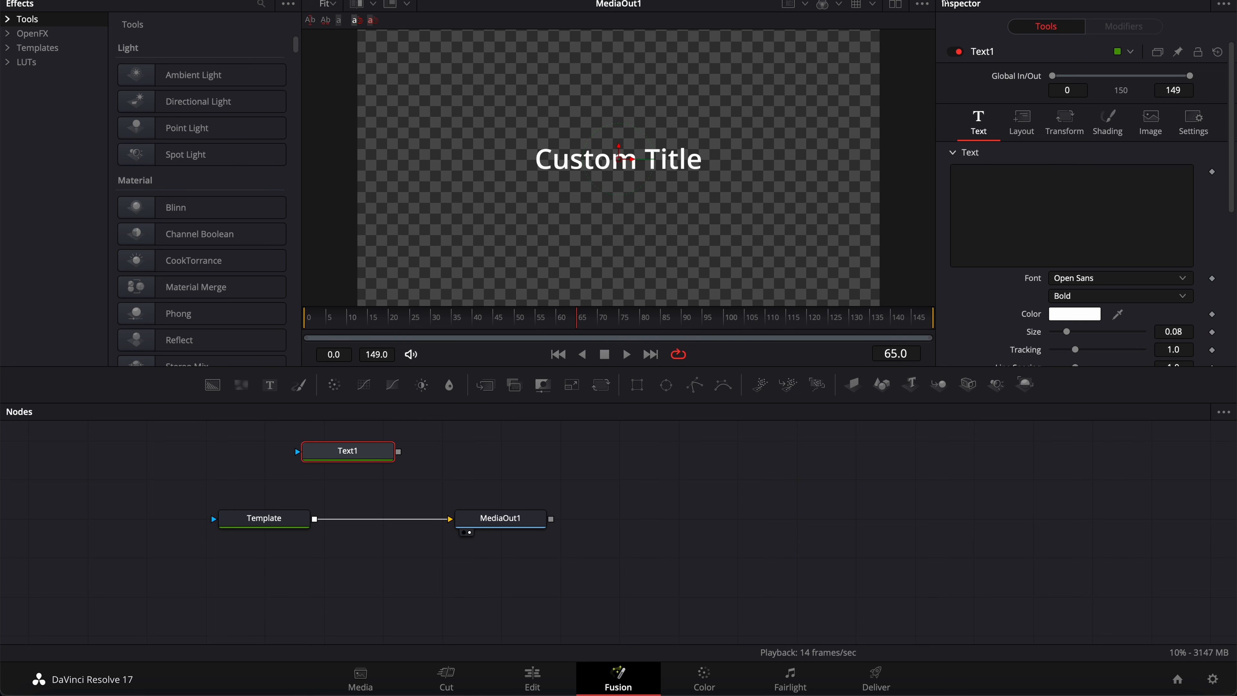
pyautogui.click(949, 1)
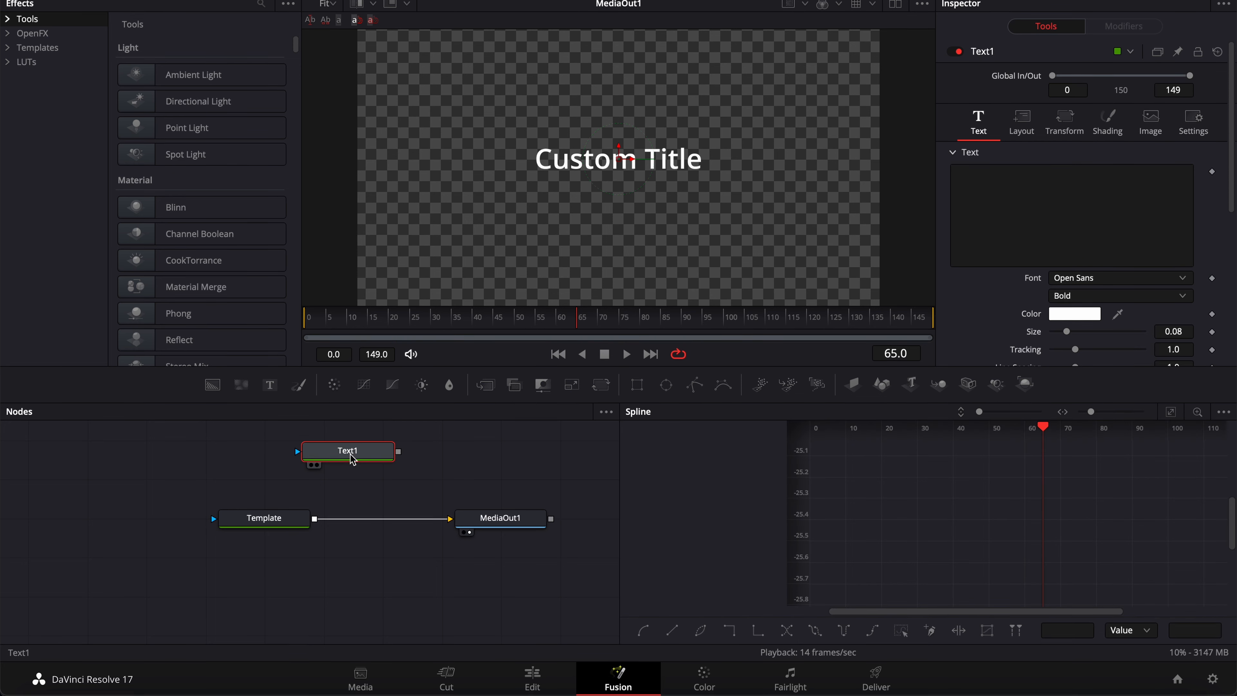
pyautogui.press('Delete')
pyautogui.click(532, 675)
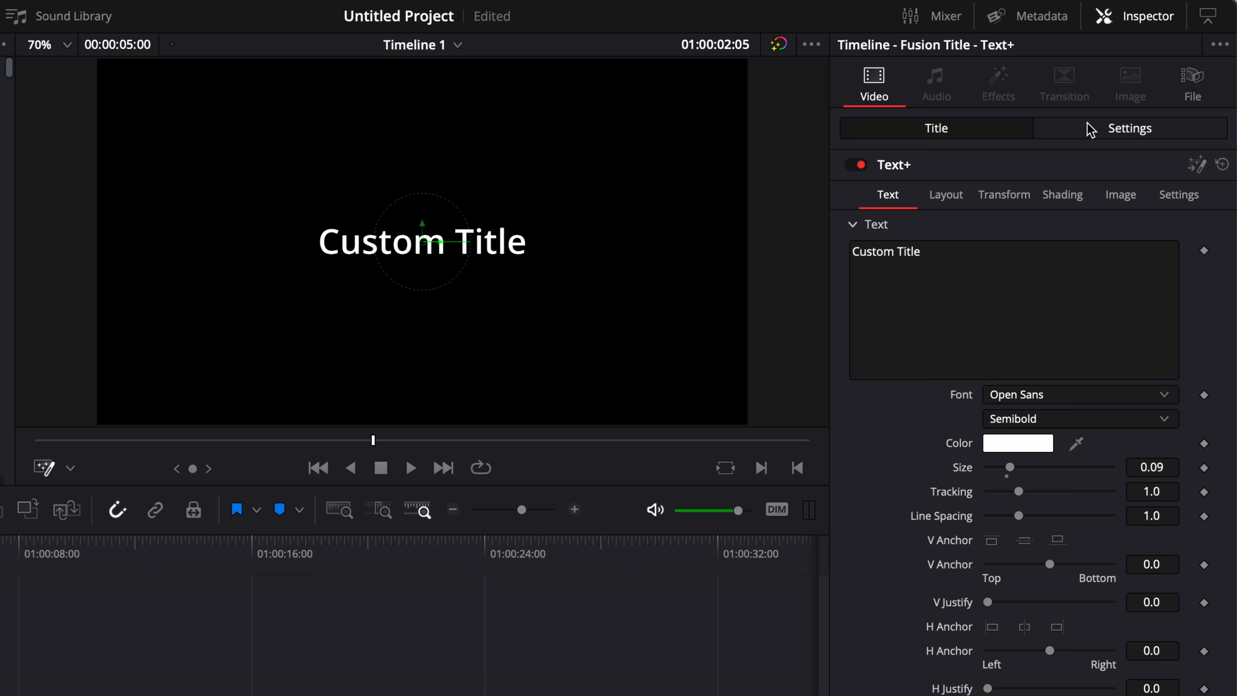
# Enable Dynamic Zoom on the title clip and preview the animation from the start of the timeline.
pyautogui.click(1107, 130)
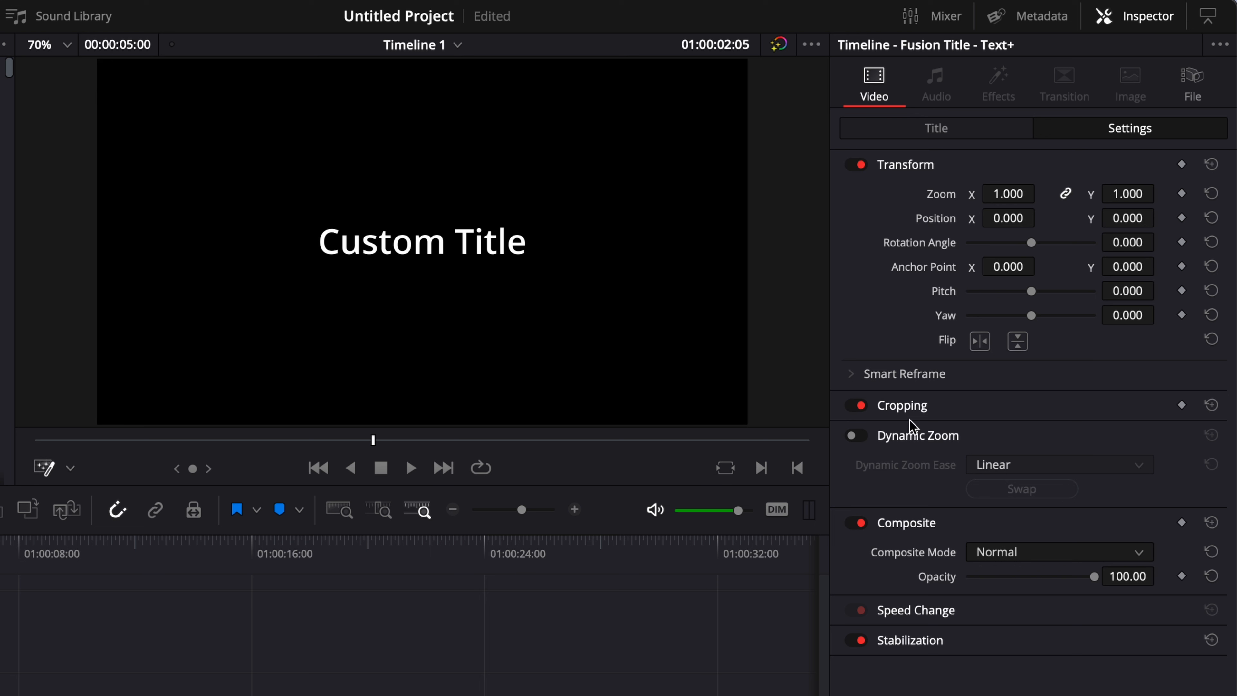
pyautogui.click(857, 435)
pyautogui.press('Home')
pyautogui.press('space')
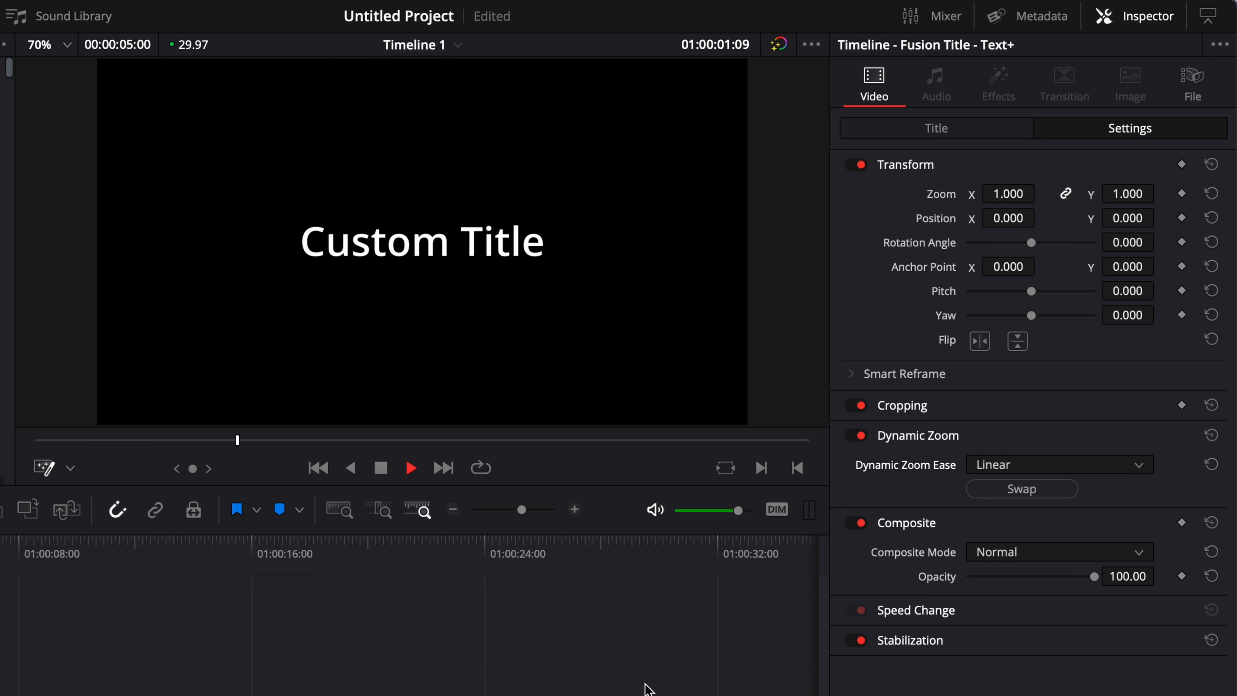
pyautogui.press('space')
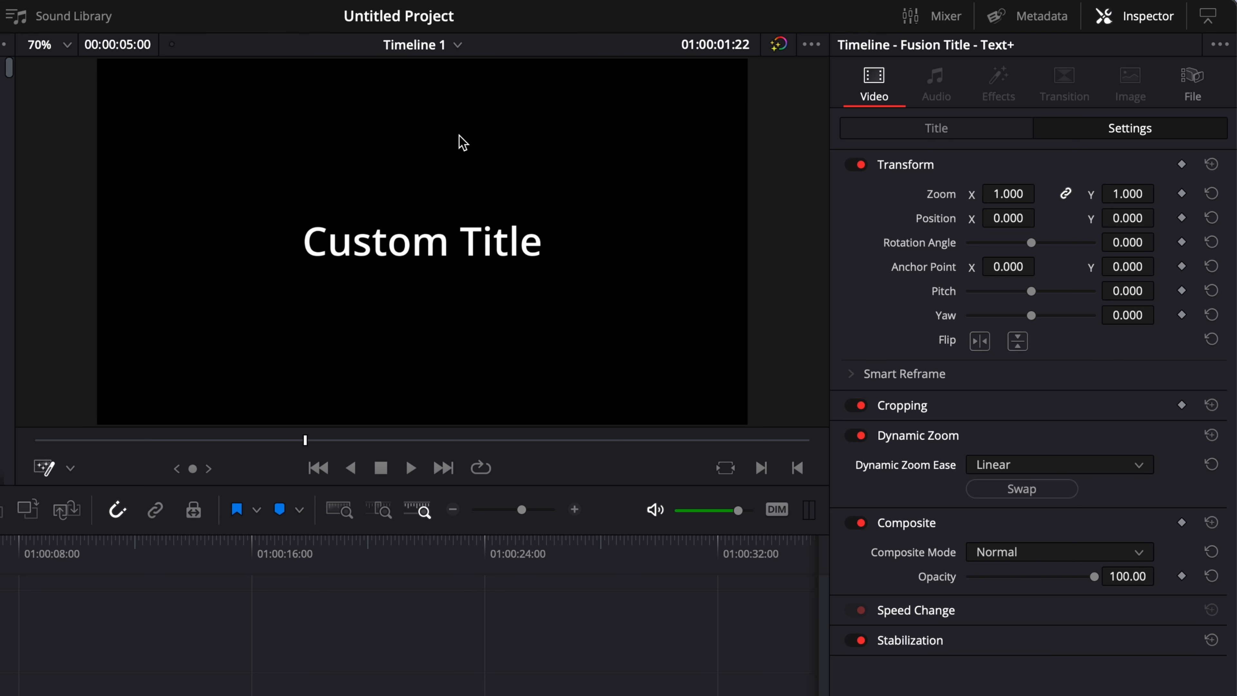
# Replace the title's placeholder text with "DAVINCI RESOLVE".
pyautogui.click(928, 130)
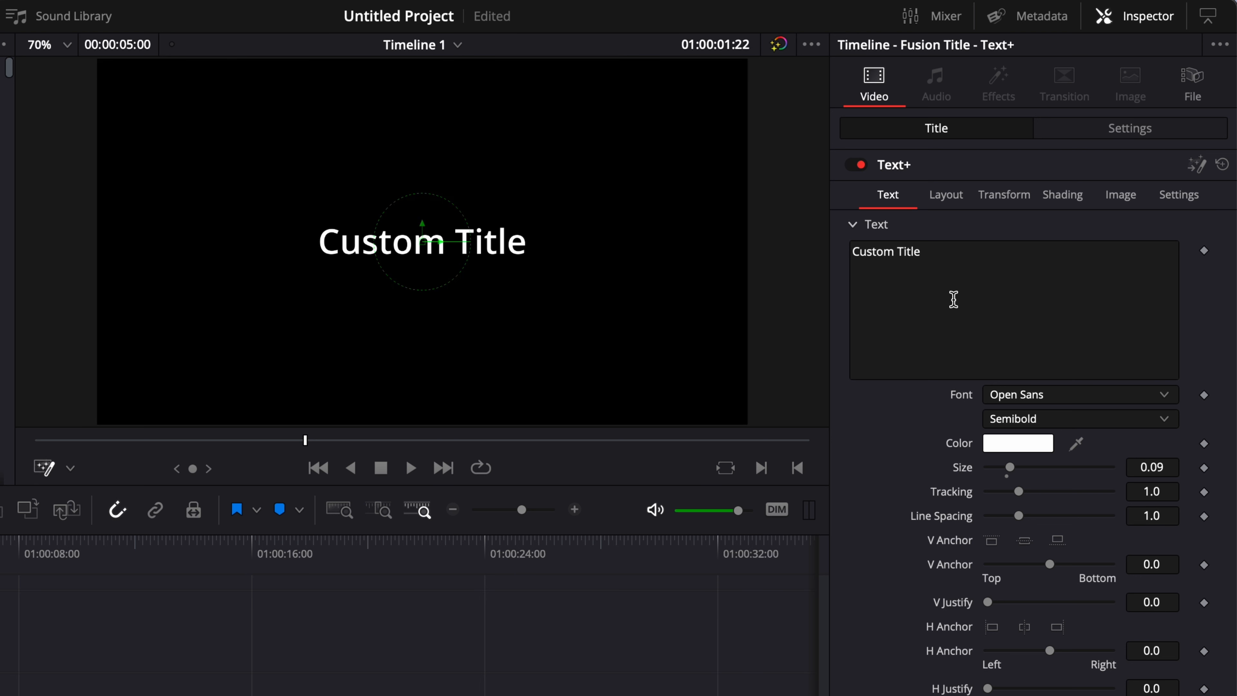
pyautogui.moveTo(927, 261); pyautogui.dragTo(822, 242)
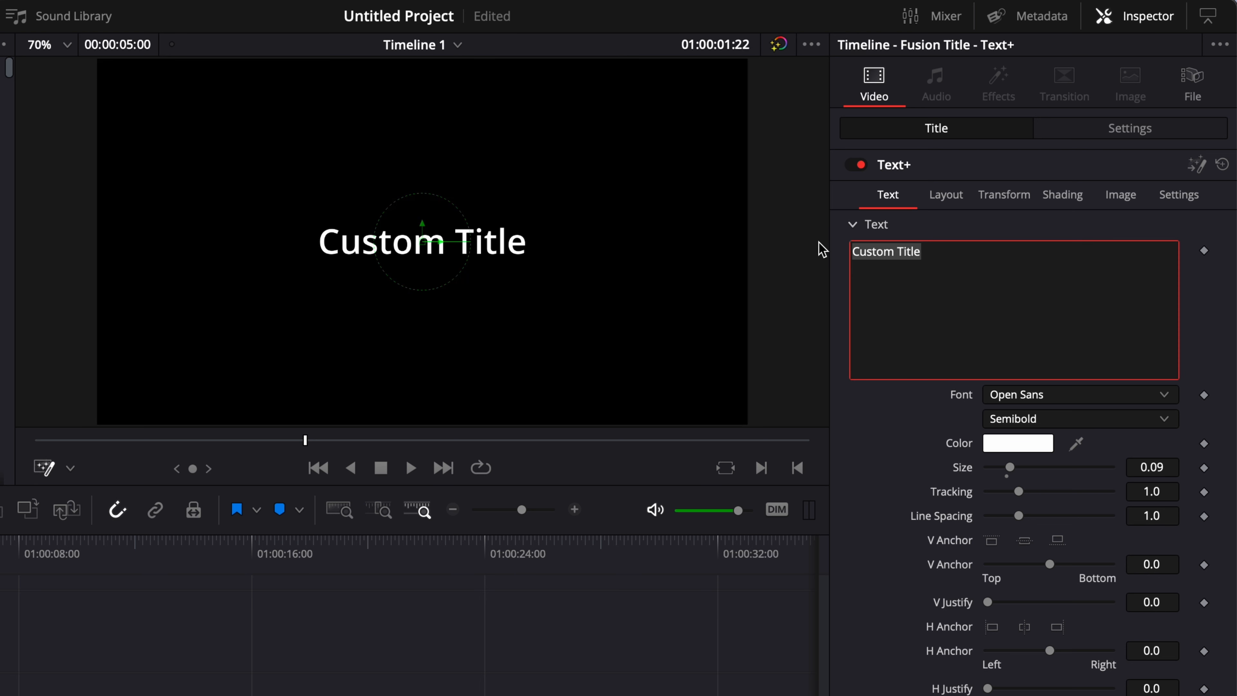
pyautogui.write('DAVI')
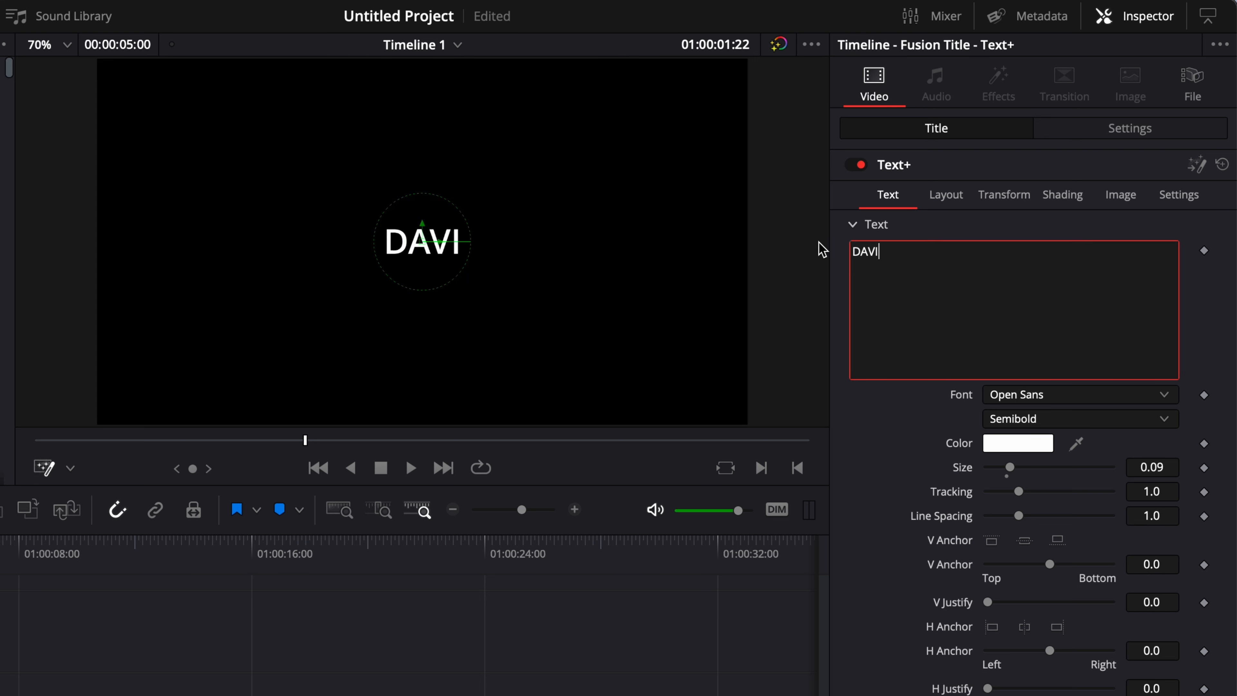
pyautogui.write('NCI RESOLVE')
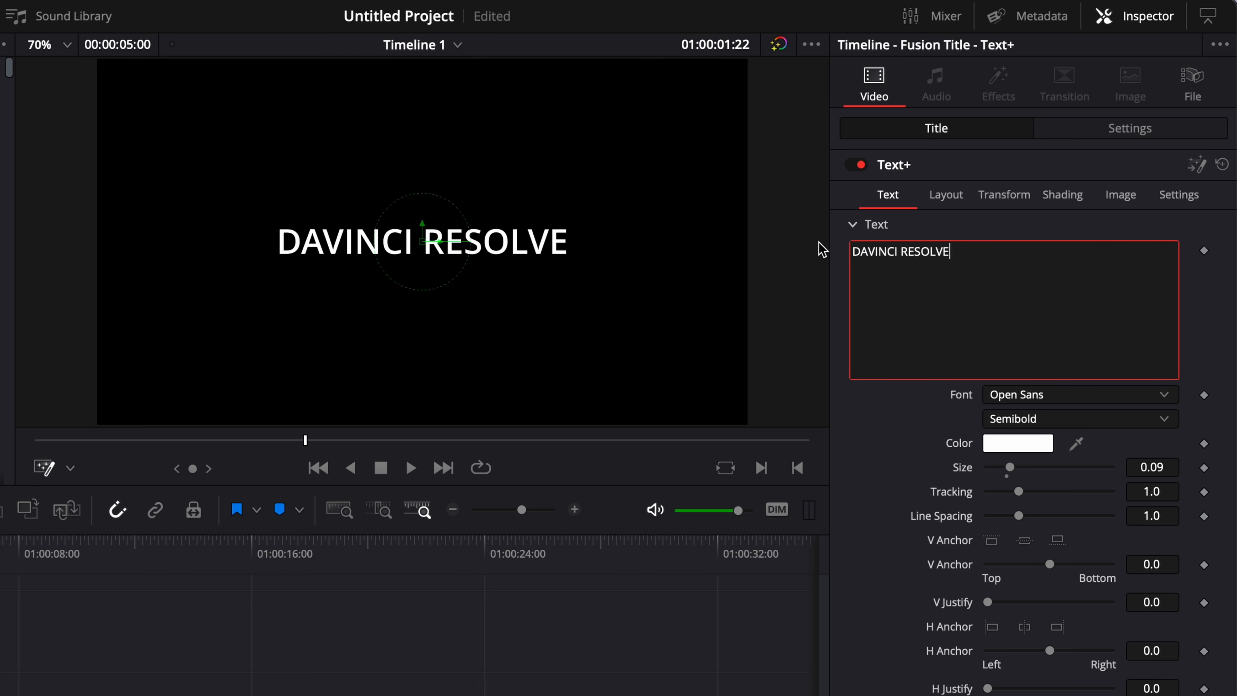
# Set the title's font to Montserrat with the Bold style.
pyautogui.click(1034, 393)
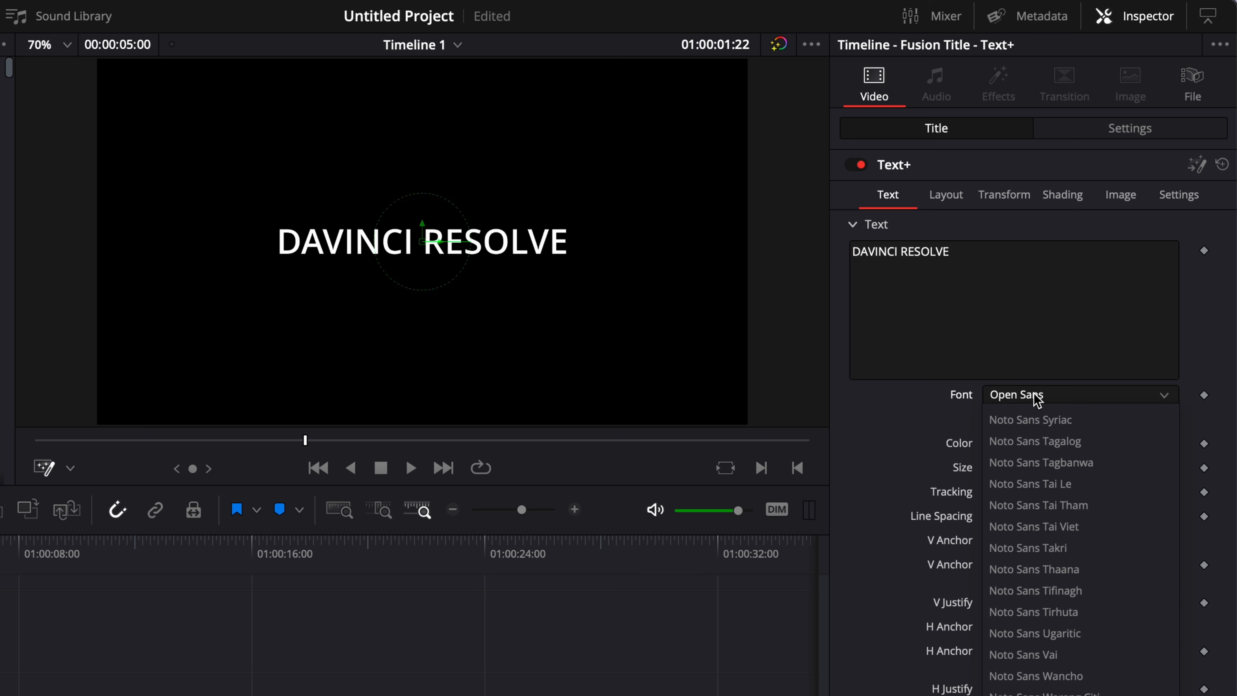
pyautogui.write('mont')
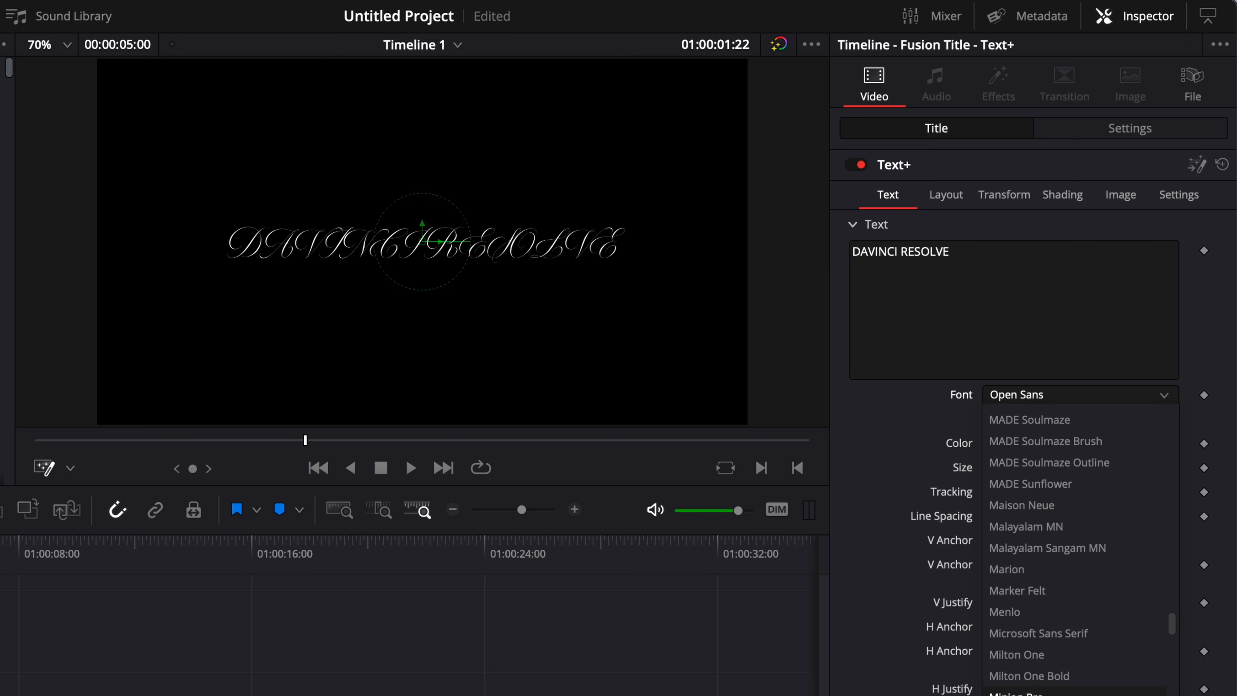
pyautogui.press('Return')
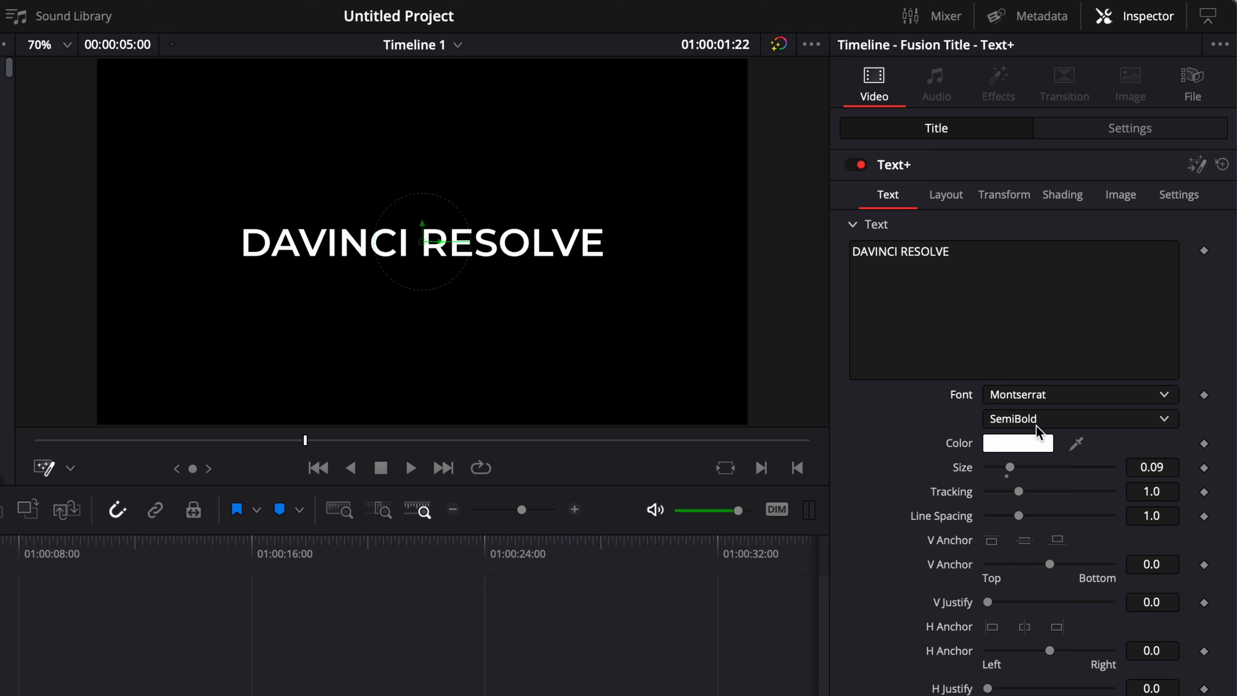
pyautogui.click(1037, 422)
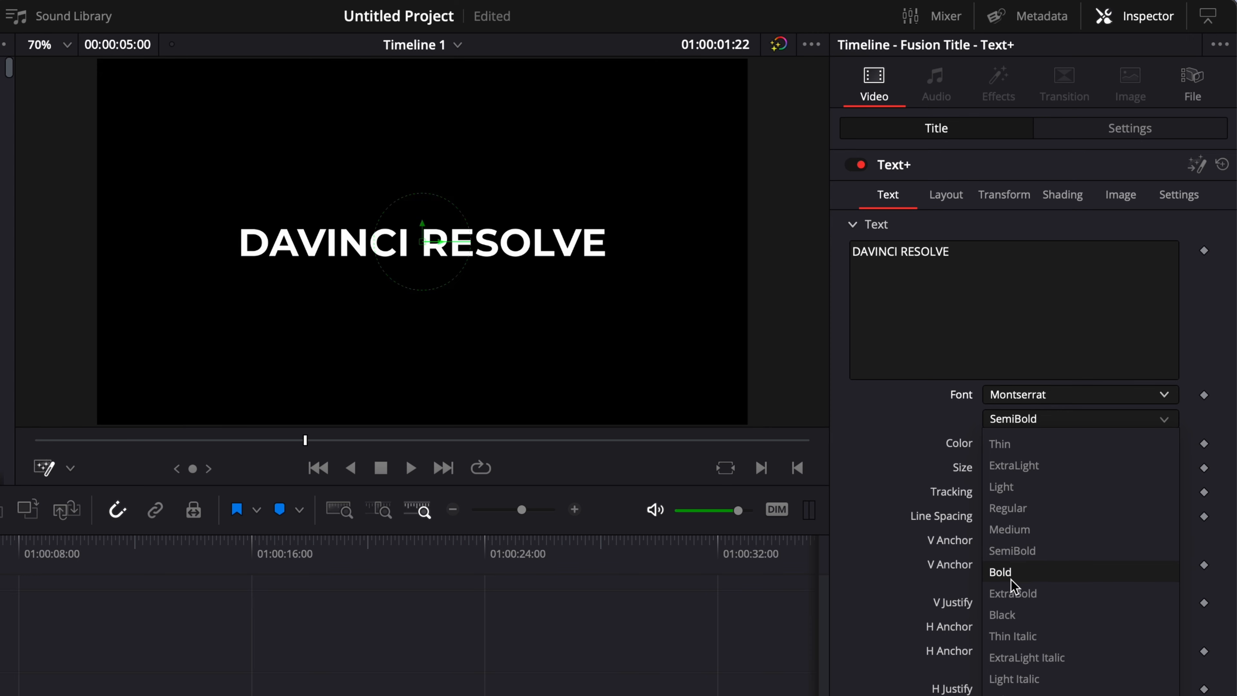
pyautogui.click(1001, 571)
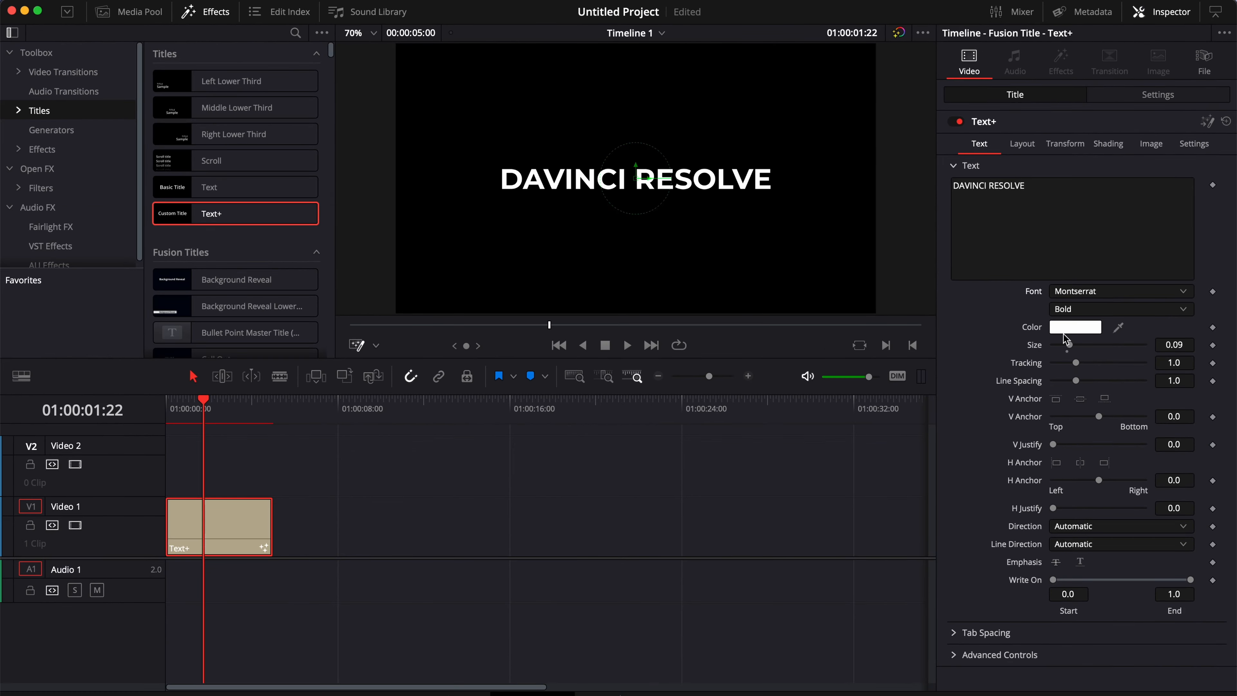
# Look through the color picker modes and set the title's text color to Red from the Apple palette.
pyautogui.click(1070, 329)
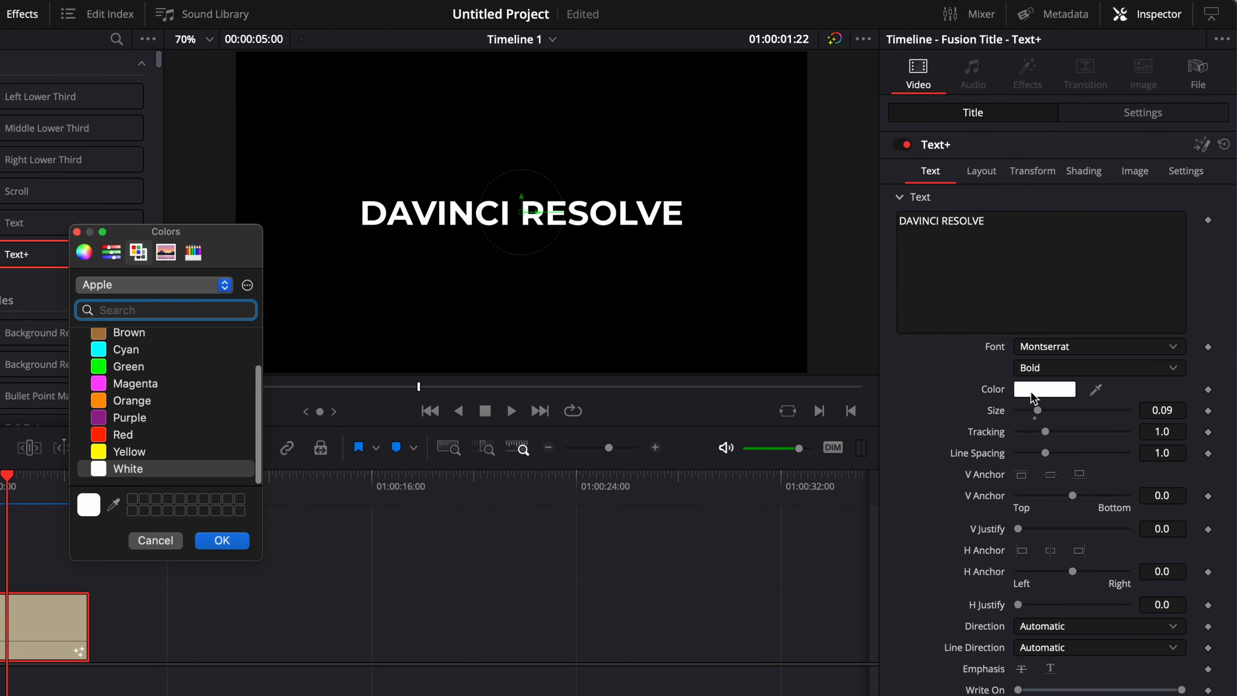
pyautogui.scroll(3, 179, 387)
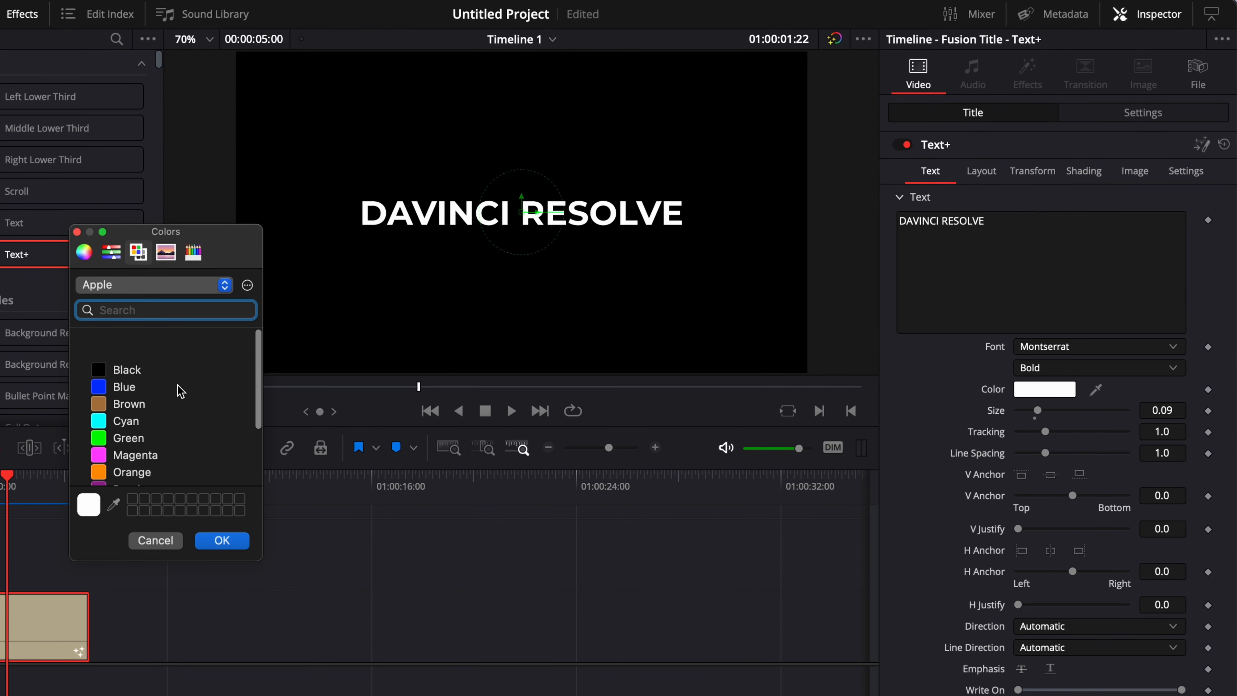
pyautogui.click(112, 254)
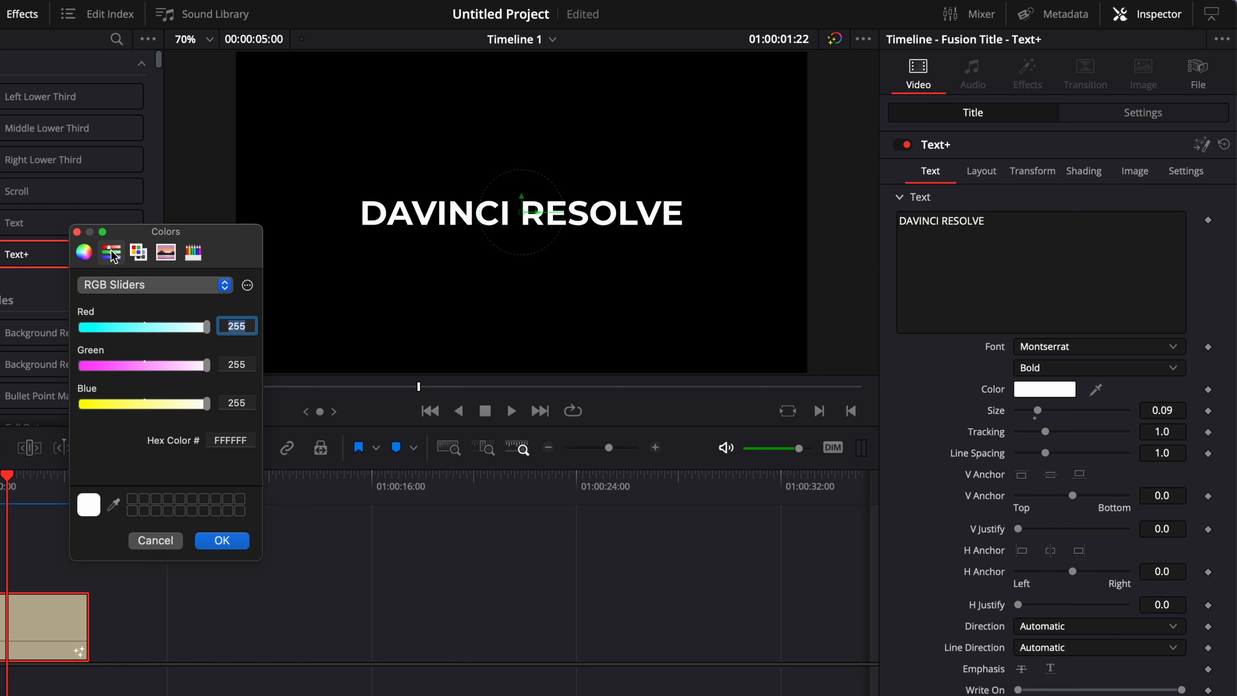
pyautogui.click(84, 252)
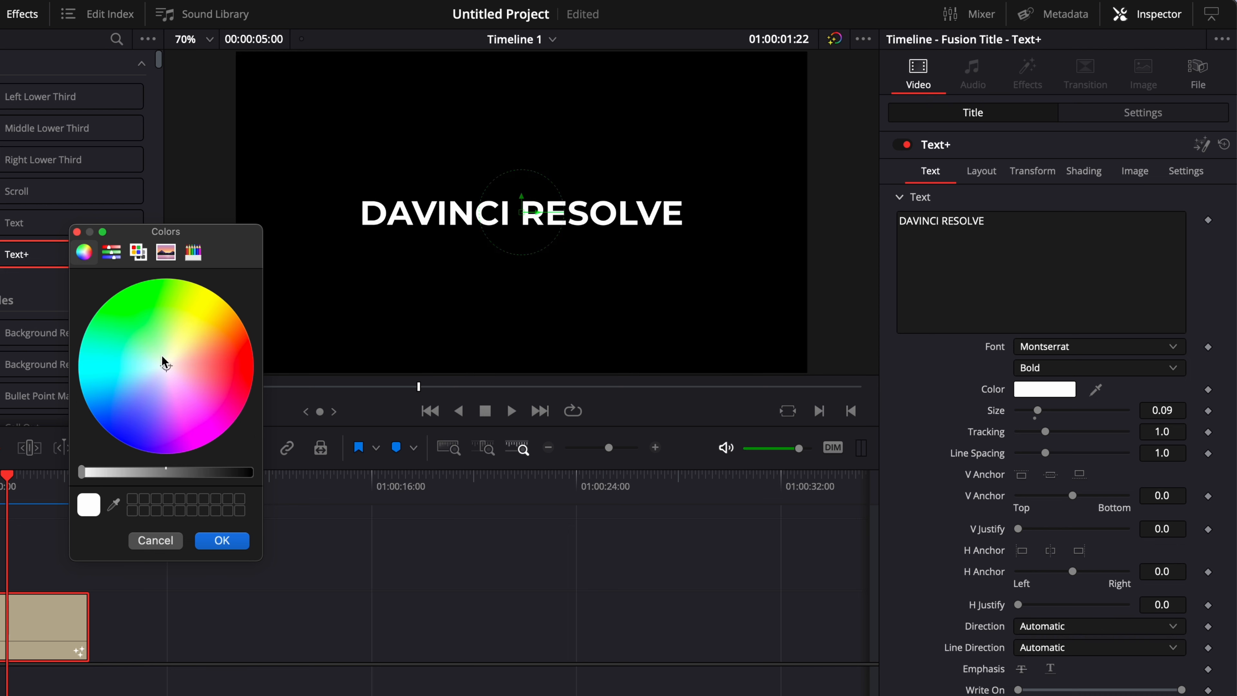
pyautogui.click(111, 252)
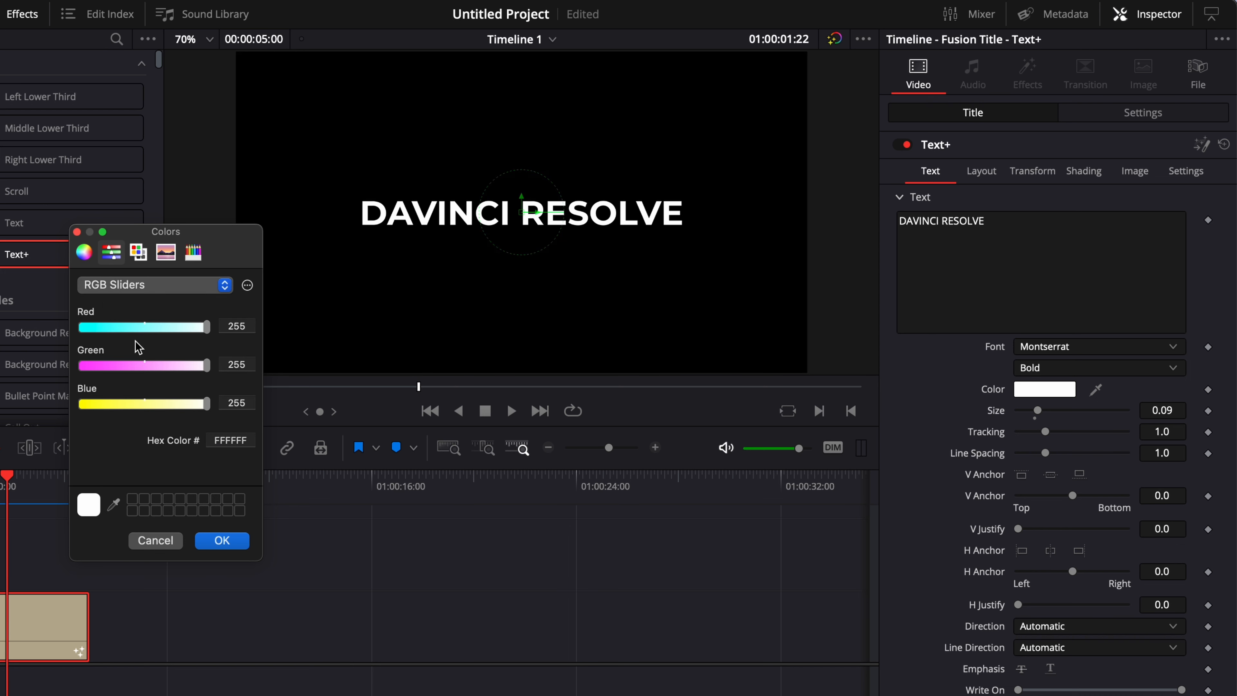
pyautogui.click(138, 252)
pyautogui.scroll(3, 122, 400)
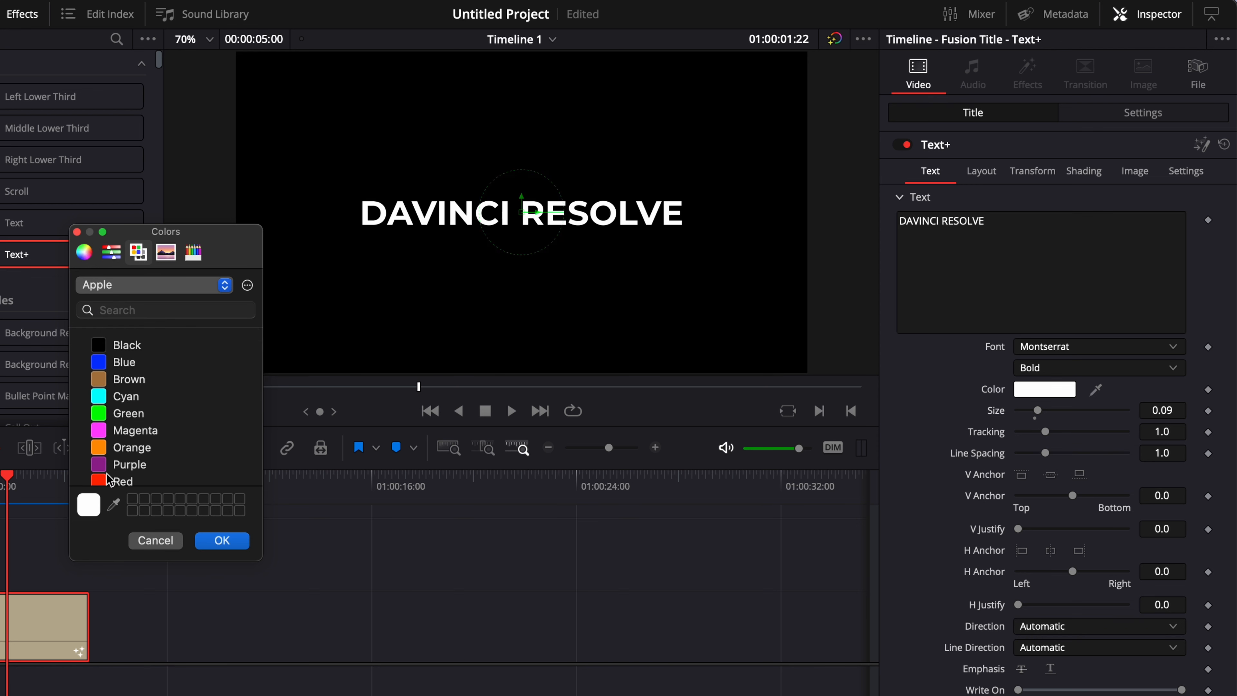
pyautogui.scroll(-3, 110, 480)
pyautogui.click(127, 435)
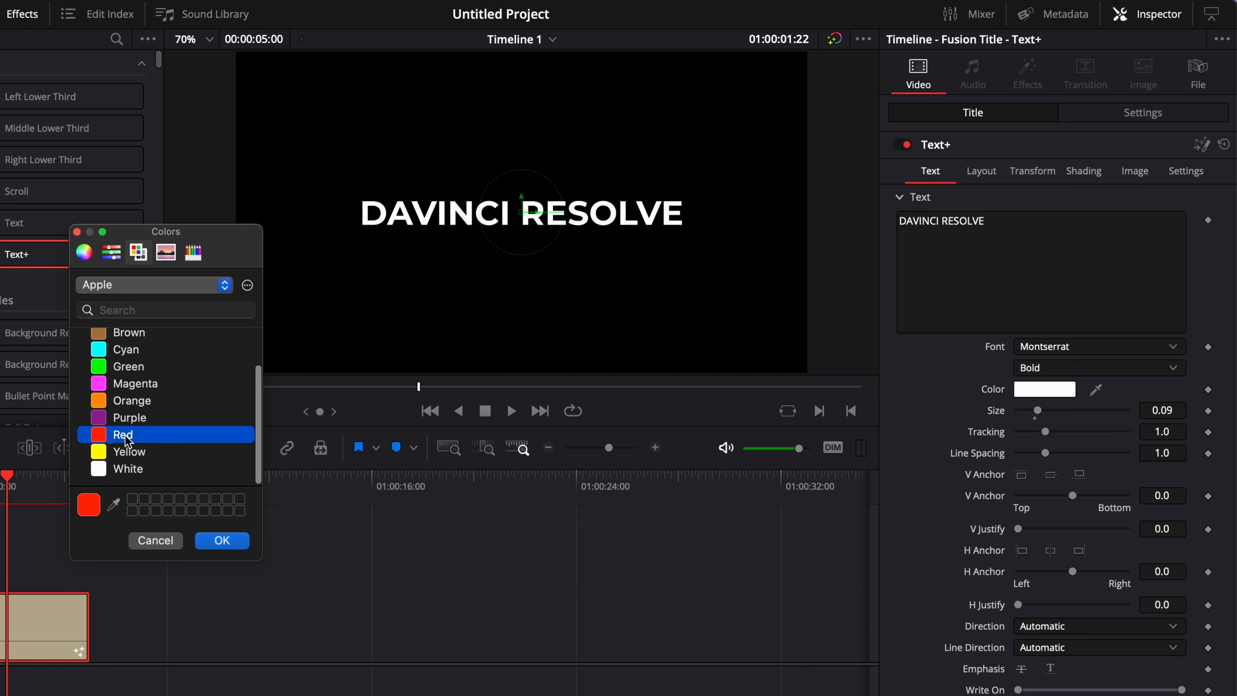
pyautogui.click(222, 541)
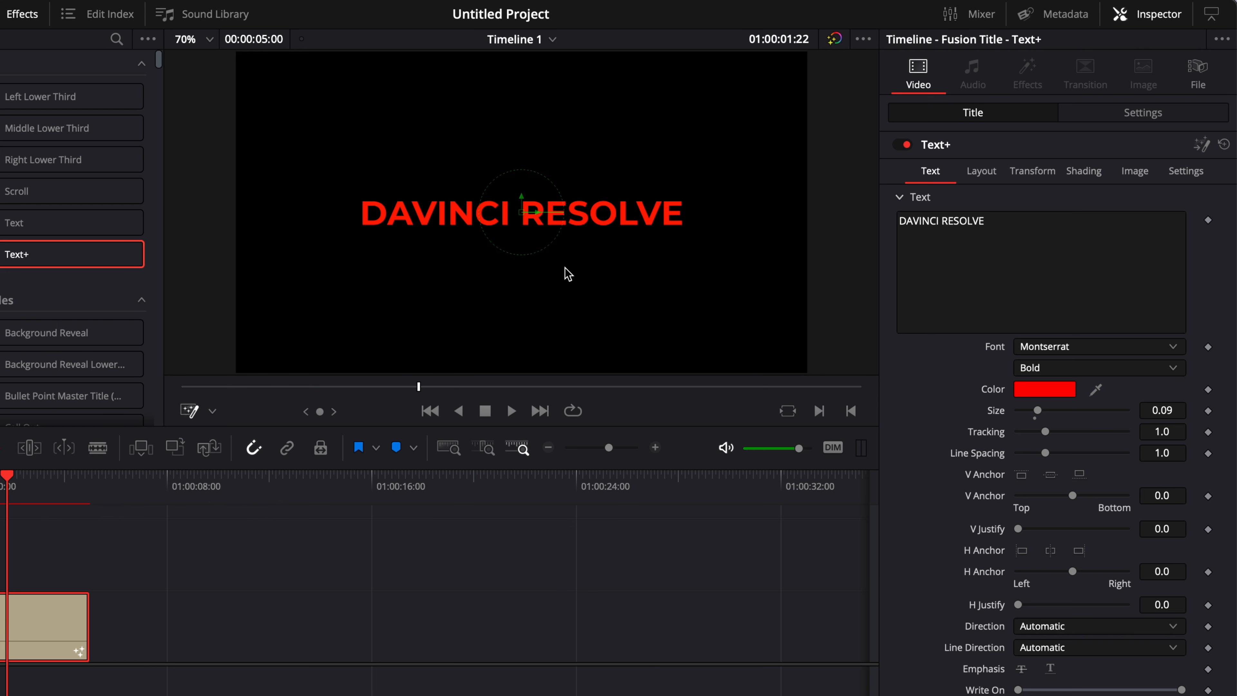
# Recolor the title text by sampling the beige of the Text+ clip in the timeline with the eyedropper.
pyautogui.click(1056, 393)
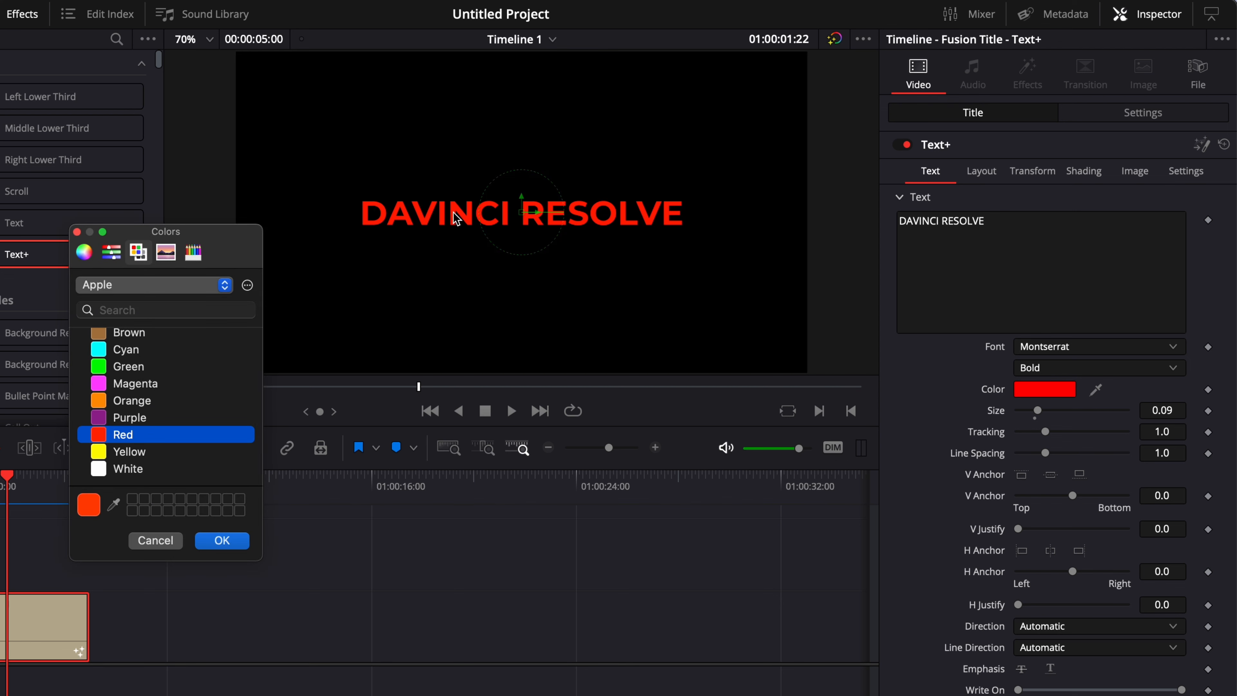
pyautogui.click(113, 505)
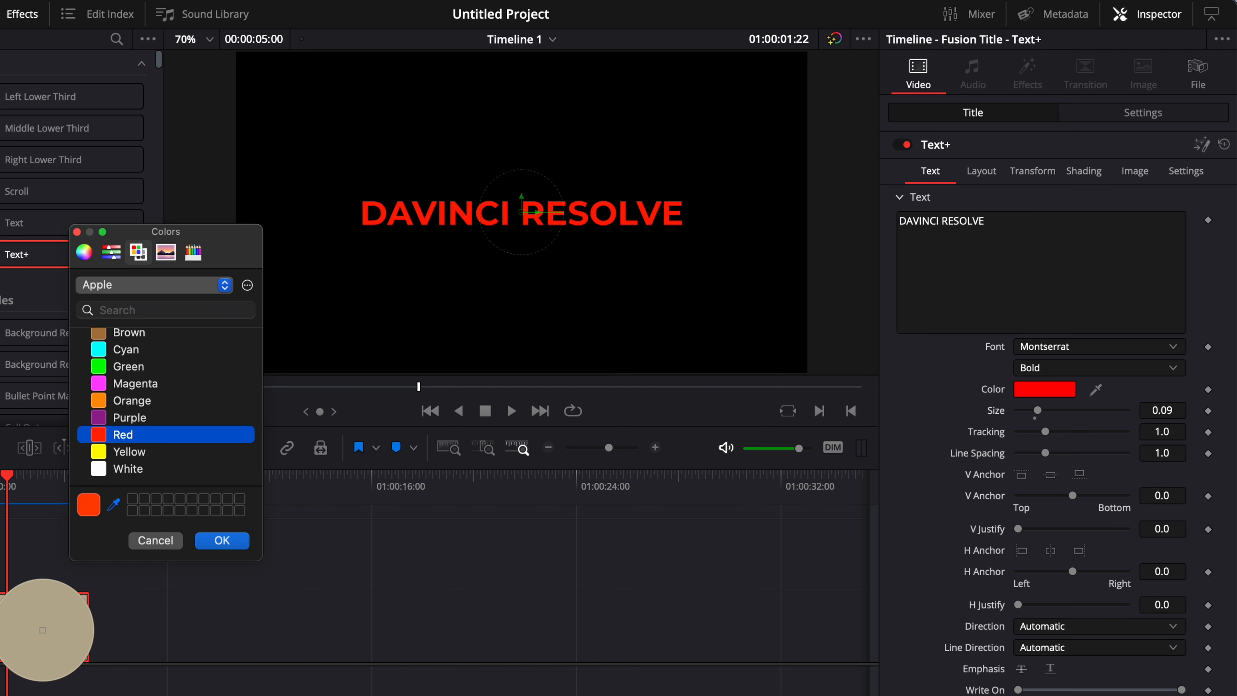
pyautogui.click(40, 630)
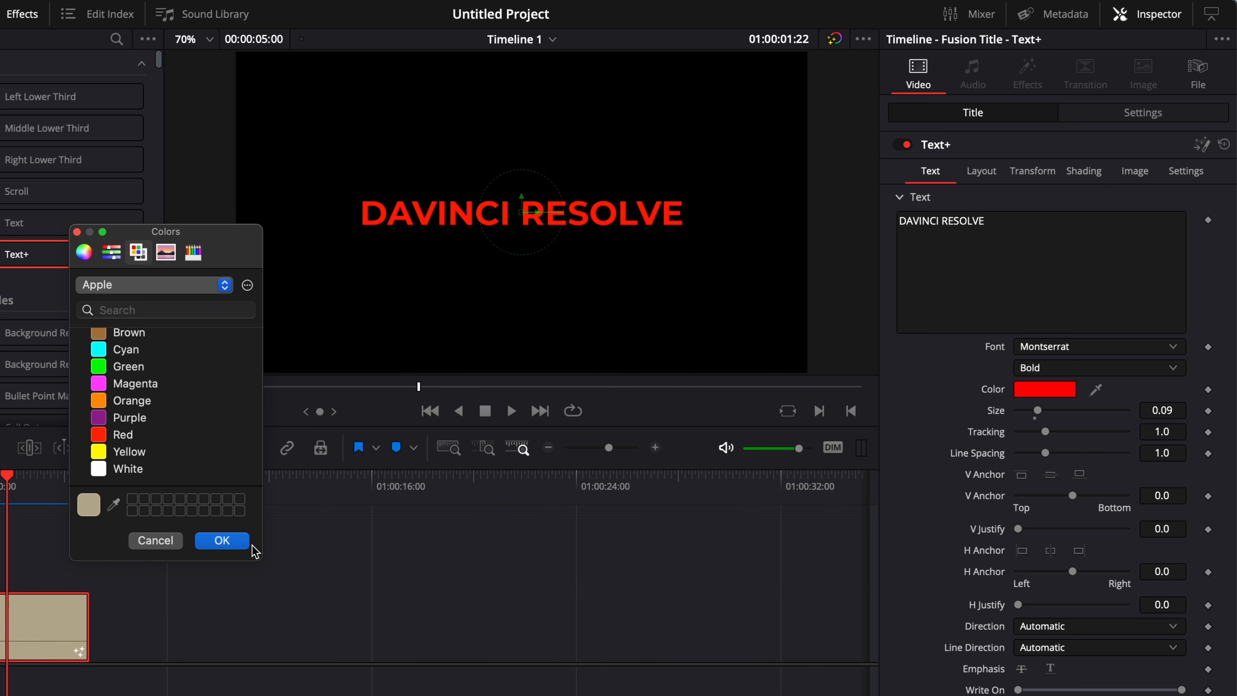
pyautogui.click(222, 540)
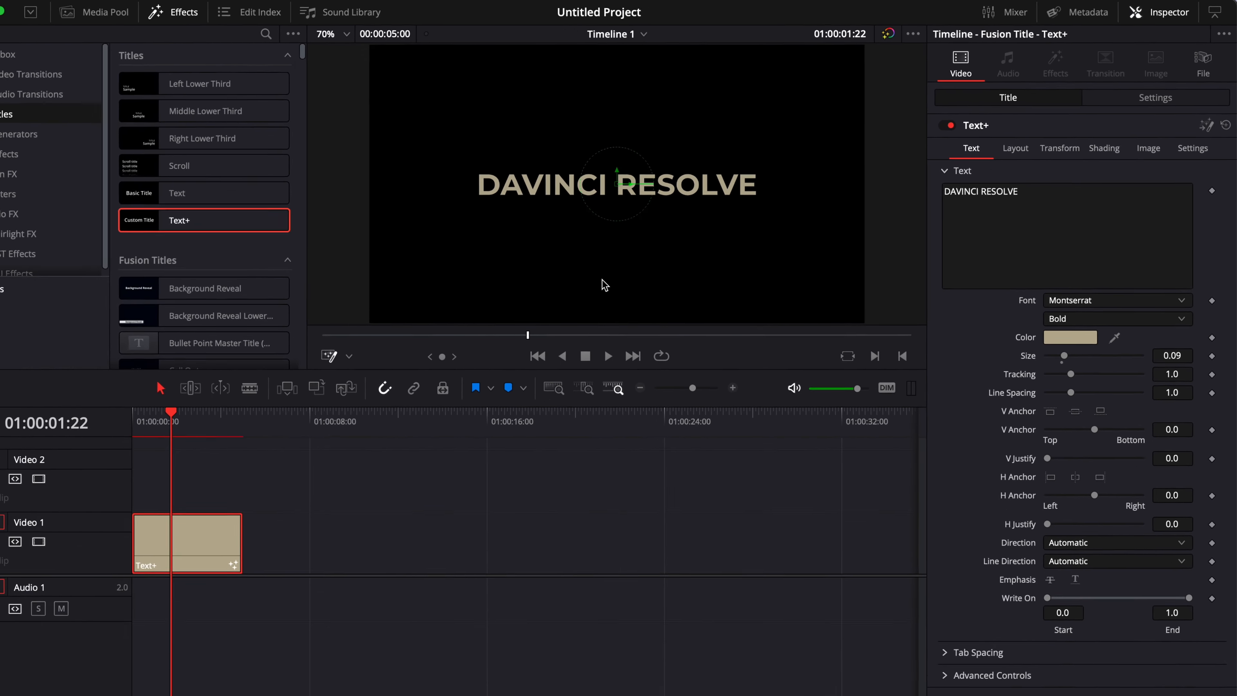
# Enlarge the title text to a size of 0.1063.
pyautogui.moveTo(1071, 346)
pyautogui.mouseDown()
pyautogui.moveTo(1092, 346)
pyautogui.moveTo(1076, 345)
pyautogui.mouseUp()
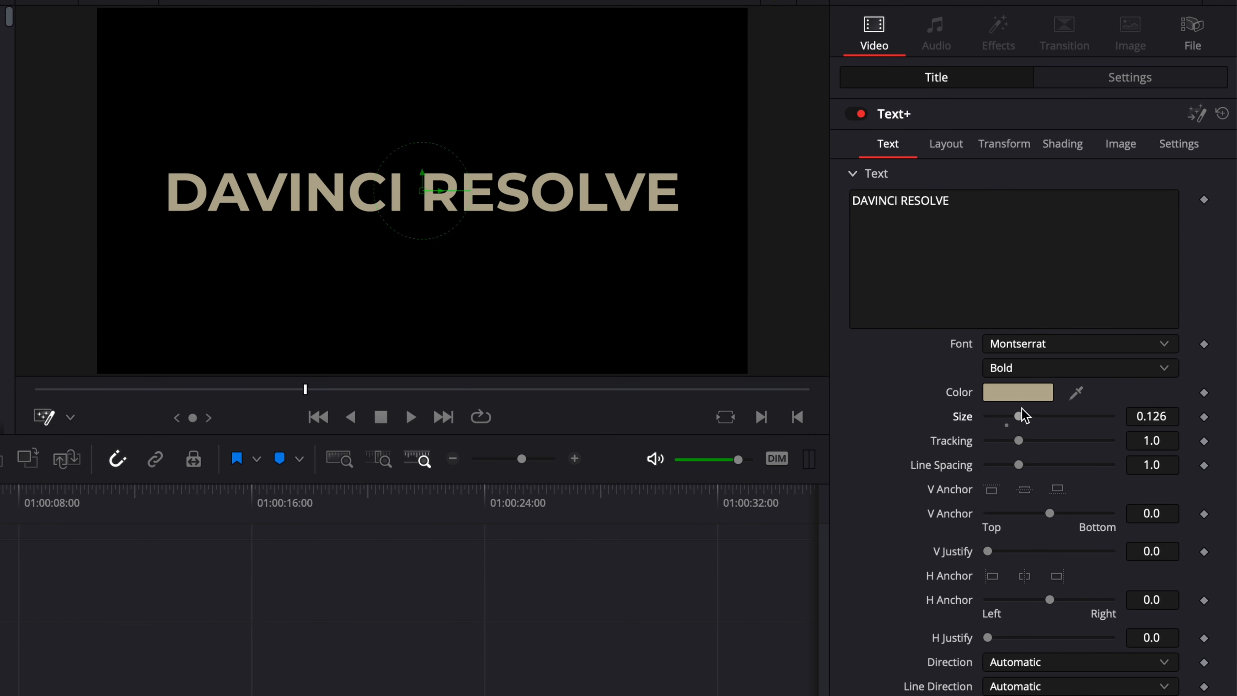
pyautogui.moveTo(1019, 417); pyautogui.dragTo(1014, 416)
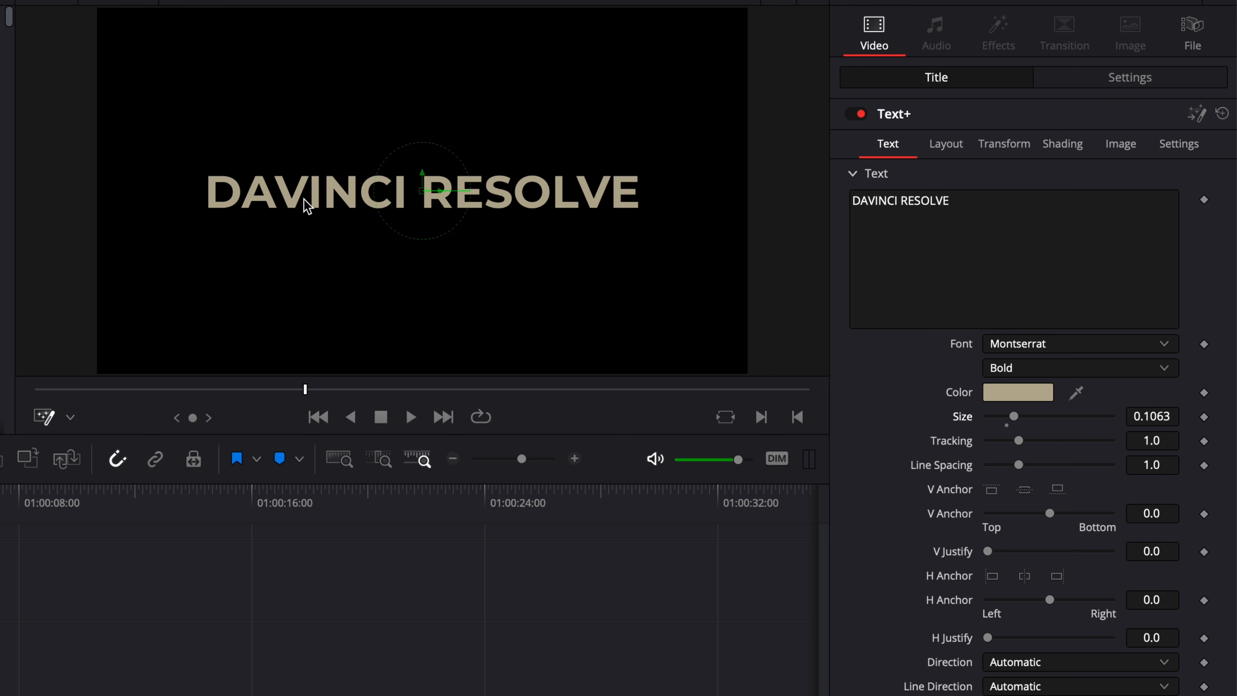
# Widen the title's letter spacing to a tracking of 1.071.
pyautogui.moveTo(1019, 437); pyautogui.dragTo(1025, 443)
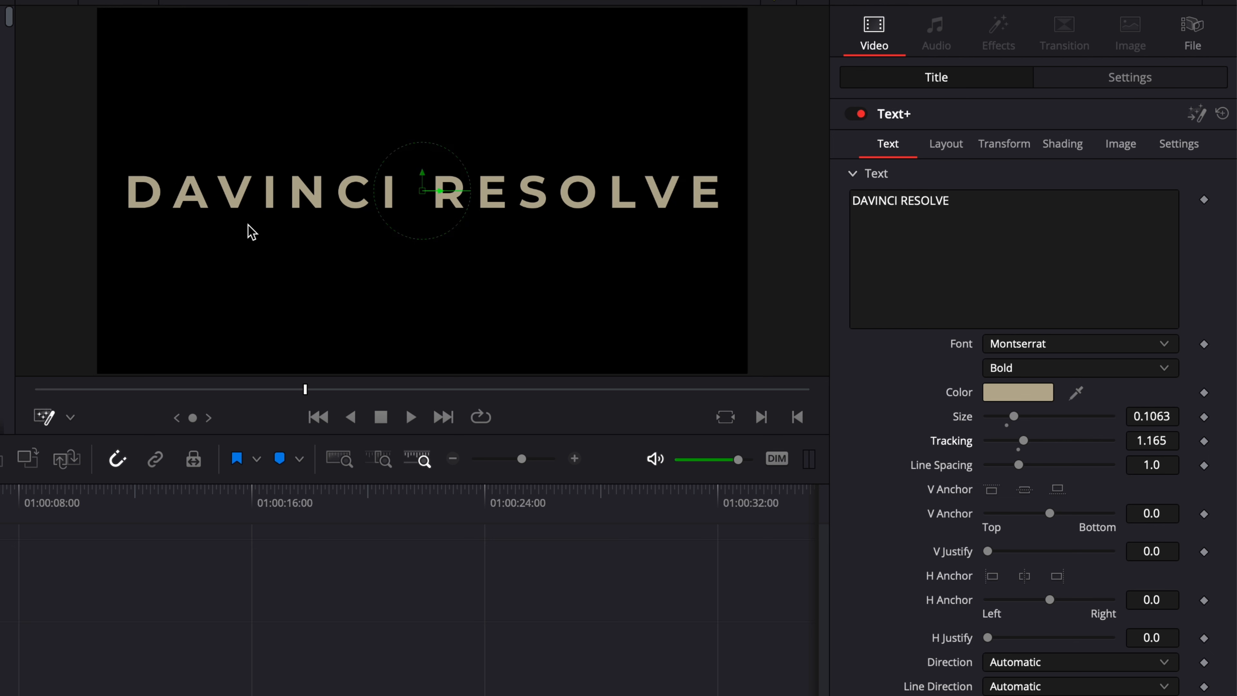
pyautogui.moveTo(1021, 439)
pyautogui.mouseDown()
pyautogui.moveTo(999, 439)
pyautogui.moveTo(1020, 441)
pyautogui.mouseUp()
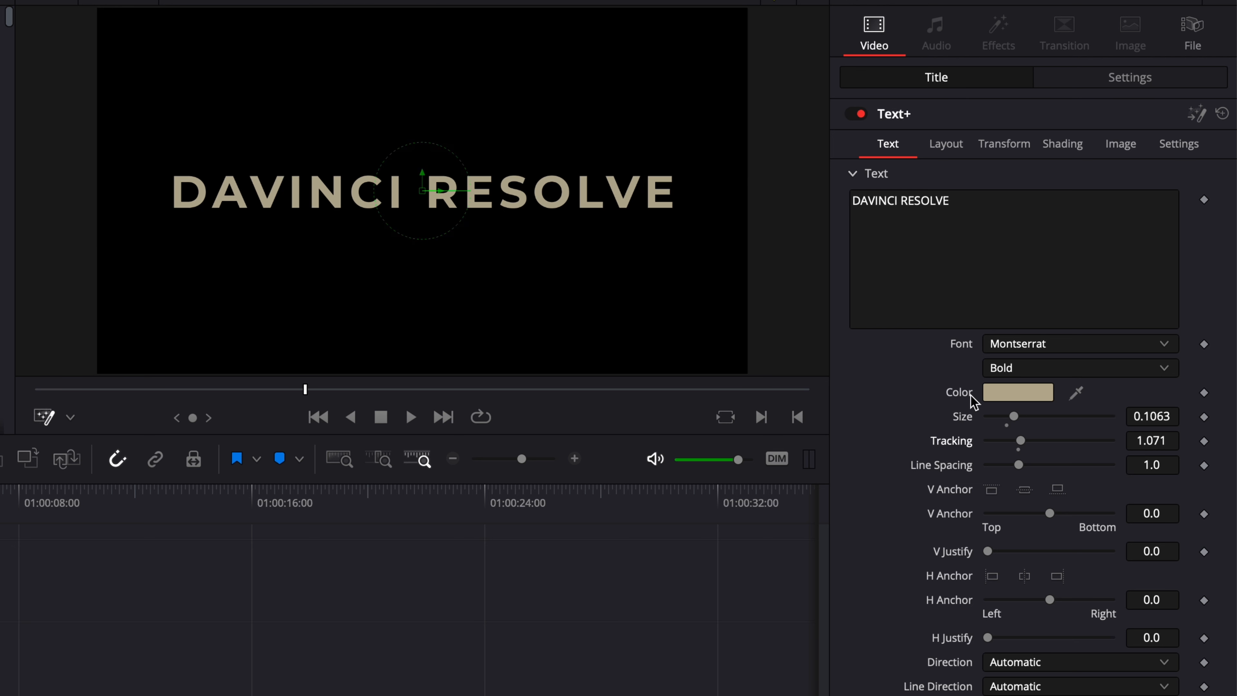
# Add the lines "dverzgz" and "zvrbzrzrb" below DAVINCI RESOLVE and set the line spacing to 1.449.
pyautogui.click(971, 199)
pyautogui.press('Return')
pyautogui.write('dverzgz')
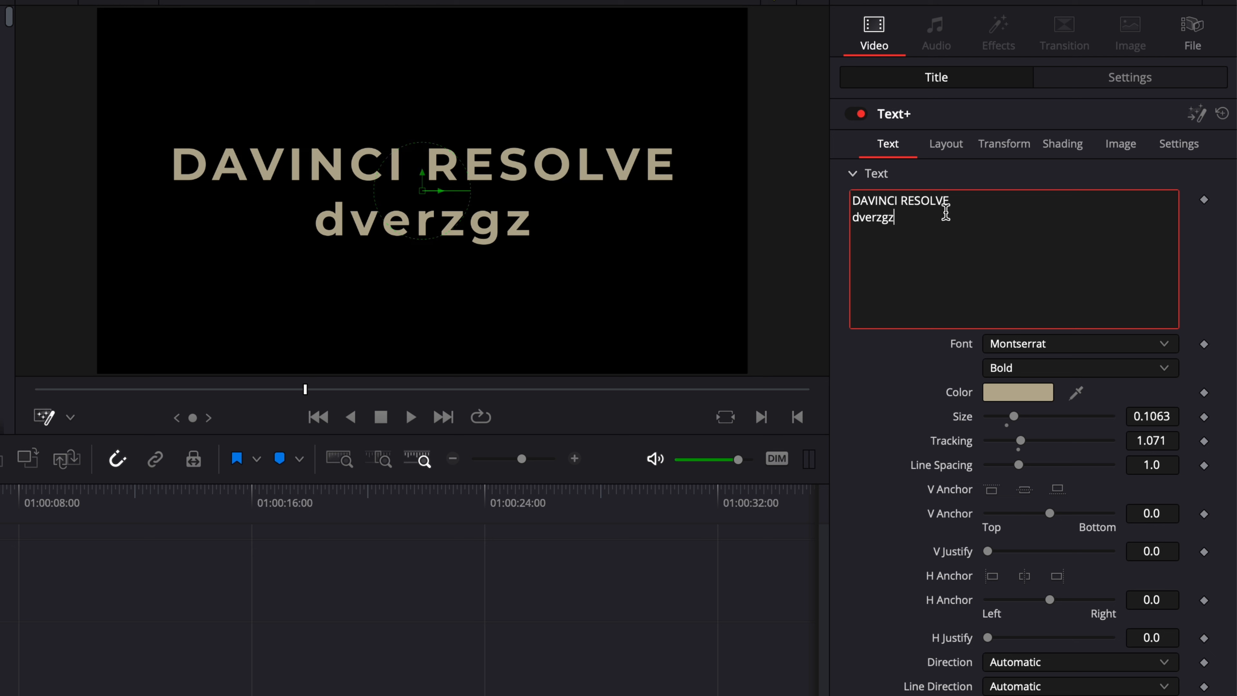
pyautogui.press('Return')
pyautogui.write('zvrbzrzrb')
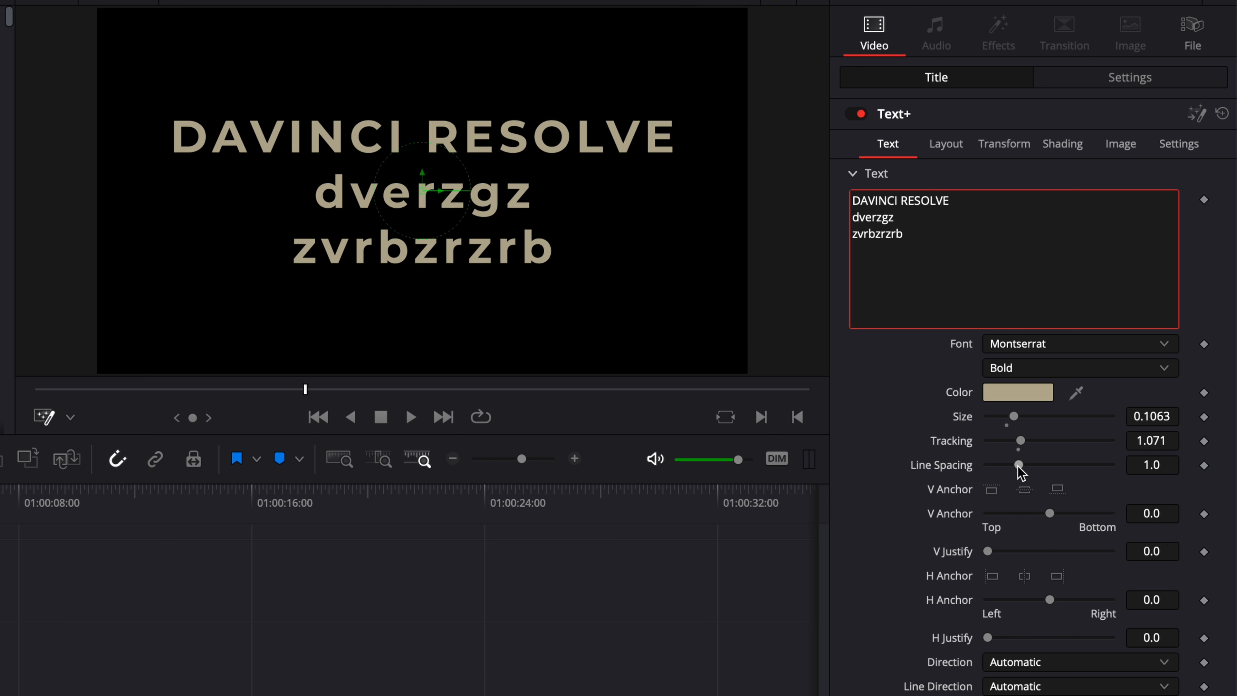
pyautogui.moveTo(1019, 466); pyautogui.dragTo(1032, 465)
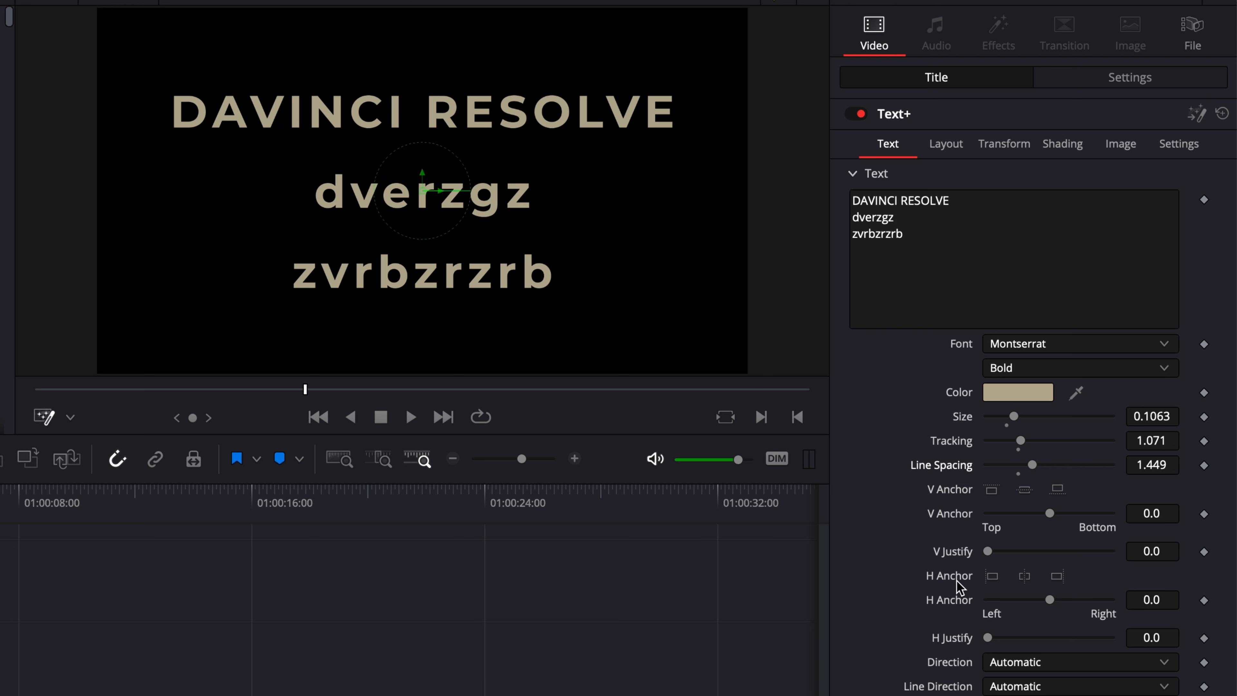
# Anchor the title text to the left near the frame's left edge and extend its second line to "dverzgzysgdvyz".
pyautogui.click(992, 577)
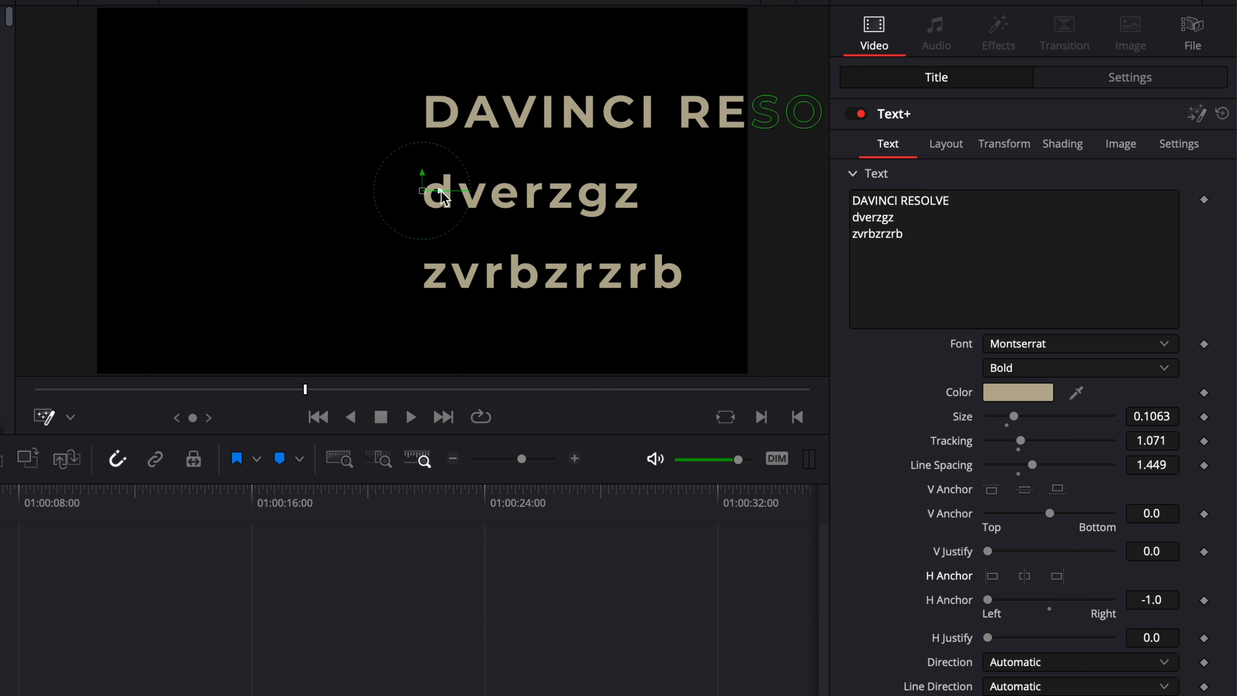
pyautogui.moveTo(441, 195); pyautogui.dragTo(196, 190)
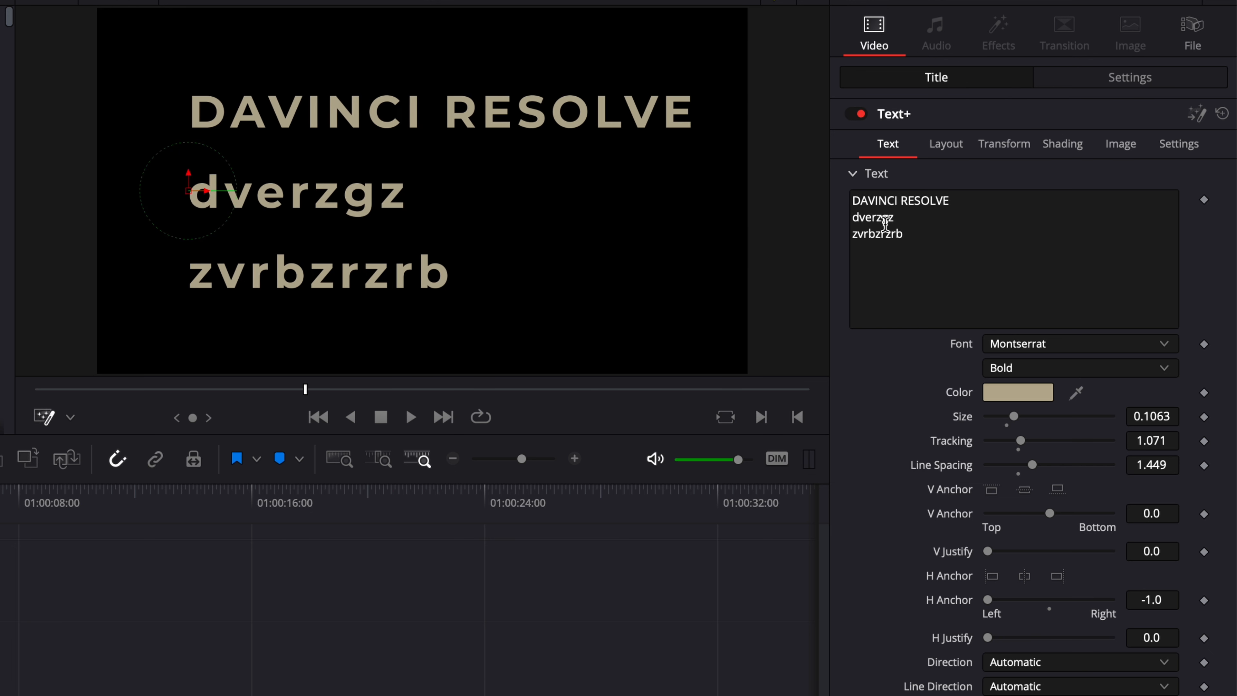
pyautogui.click(925, 221)
pyautogui.write('ysgdvyzgdyz')
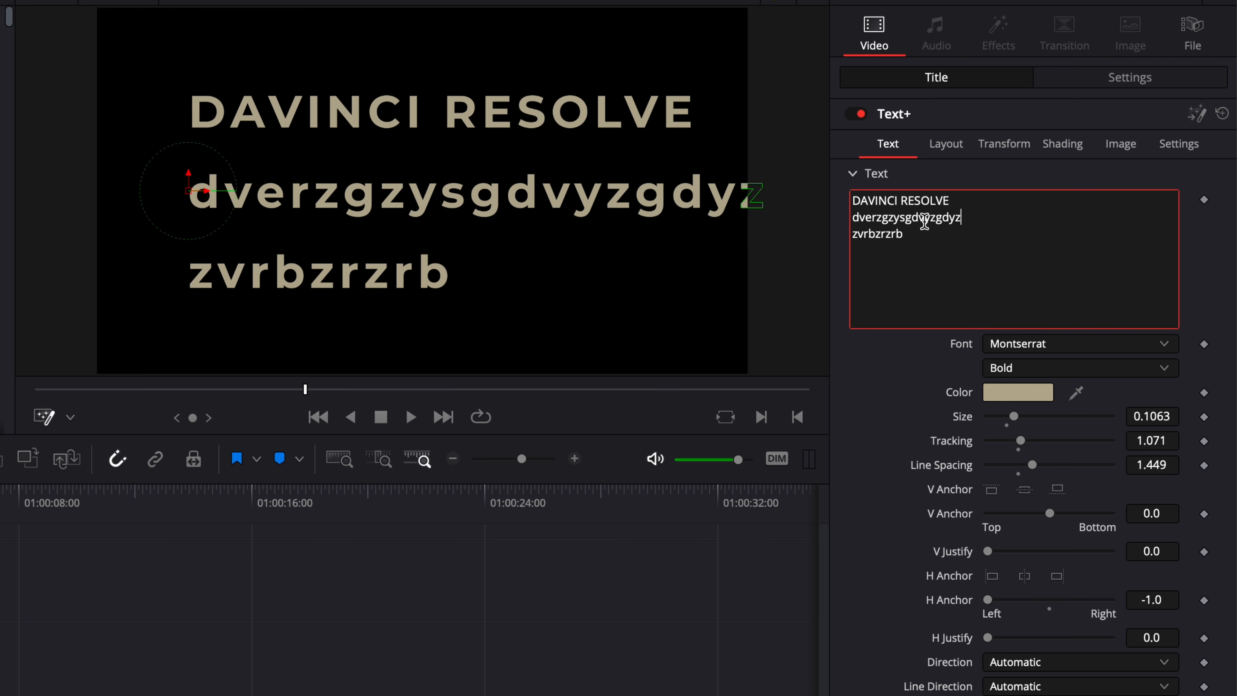
pyautogui.press('BackSpace')
pyautogui.press('BackSpace')
pyautogui.press('BackSpace')
pyautogui.press('BackSpace')
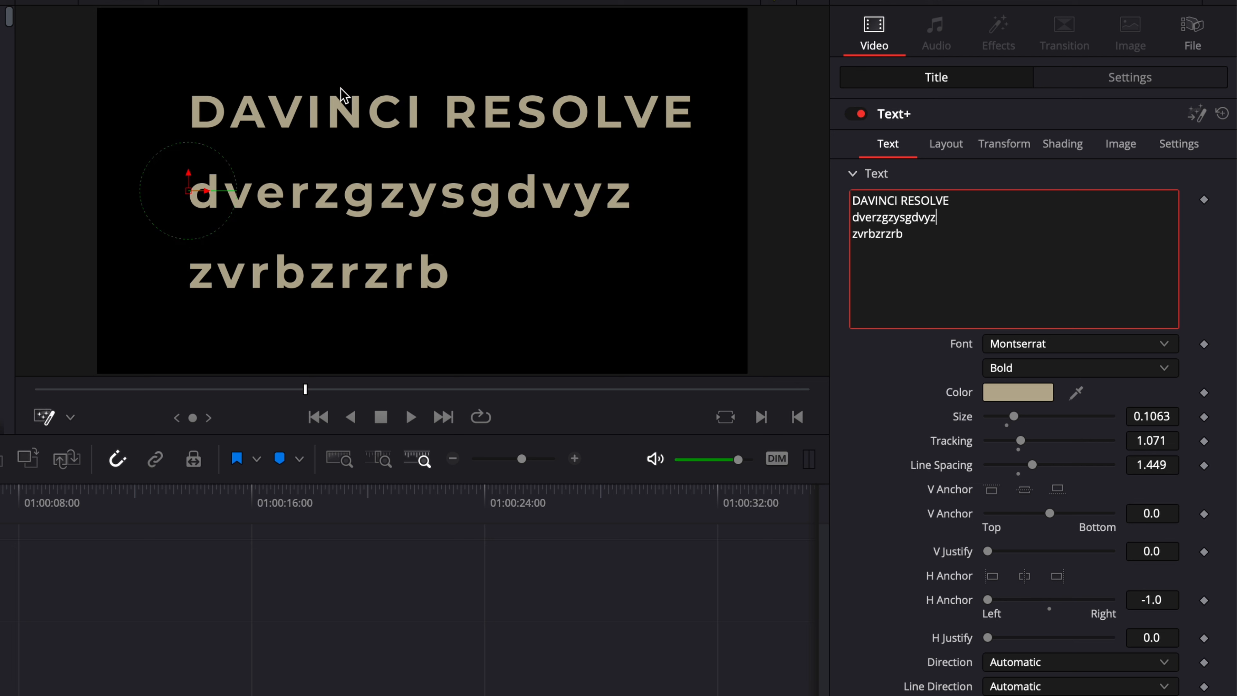
# Anchor the title text to the horizontal center in the middle of the frame and change its second line to "dverzgzysdddff".
pyautogui.click(1024, 576)
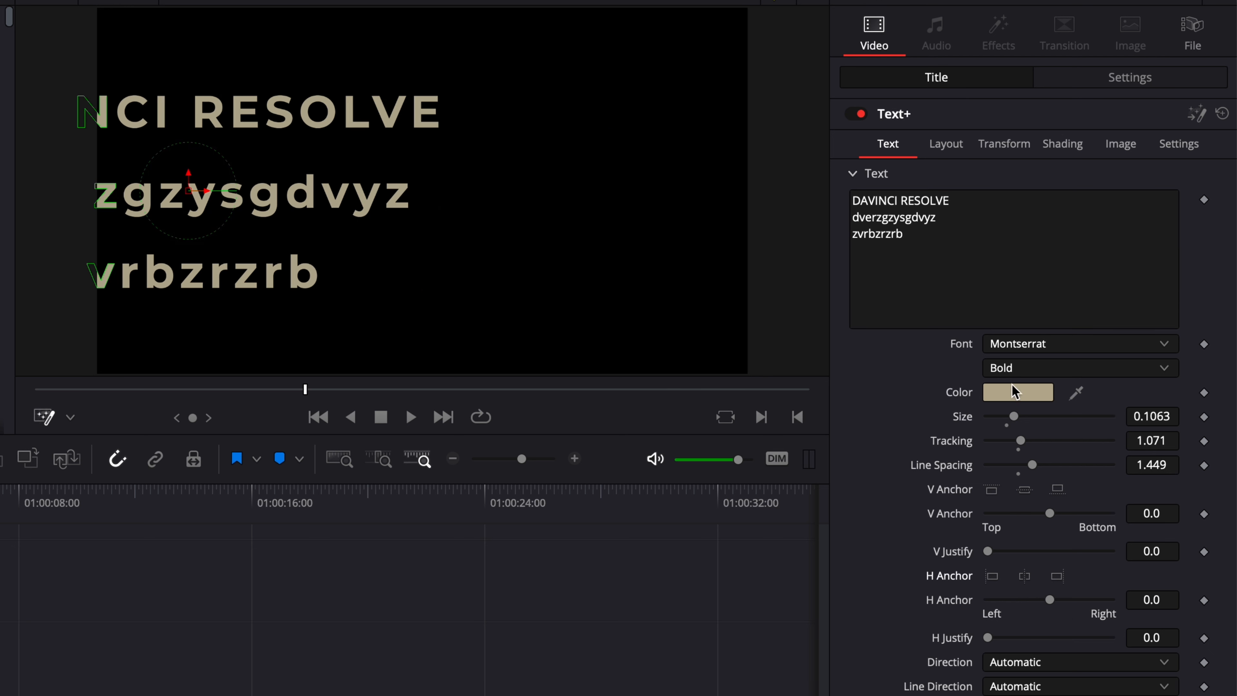
pyautogui.moveTo(208, 190); pyautogui.dragTo(448, 192)
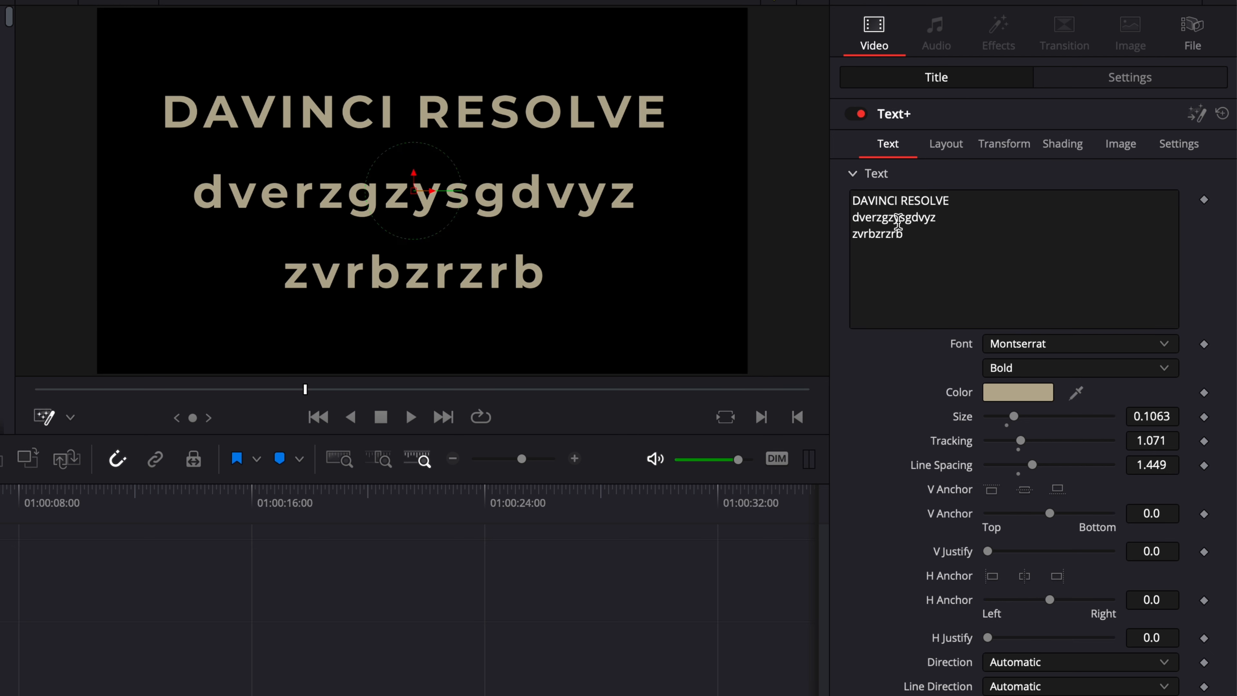
pyautogui.click(944, 218)
pyautogui.press('BackSpace')
pyautogui.press('BackSpace')
pyautogui.press('BackSpace')
pyautogui.press('BackSpace')
pyautogui.press('BackSpace')
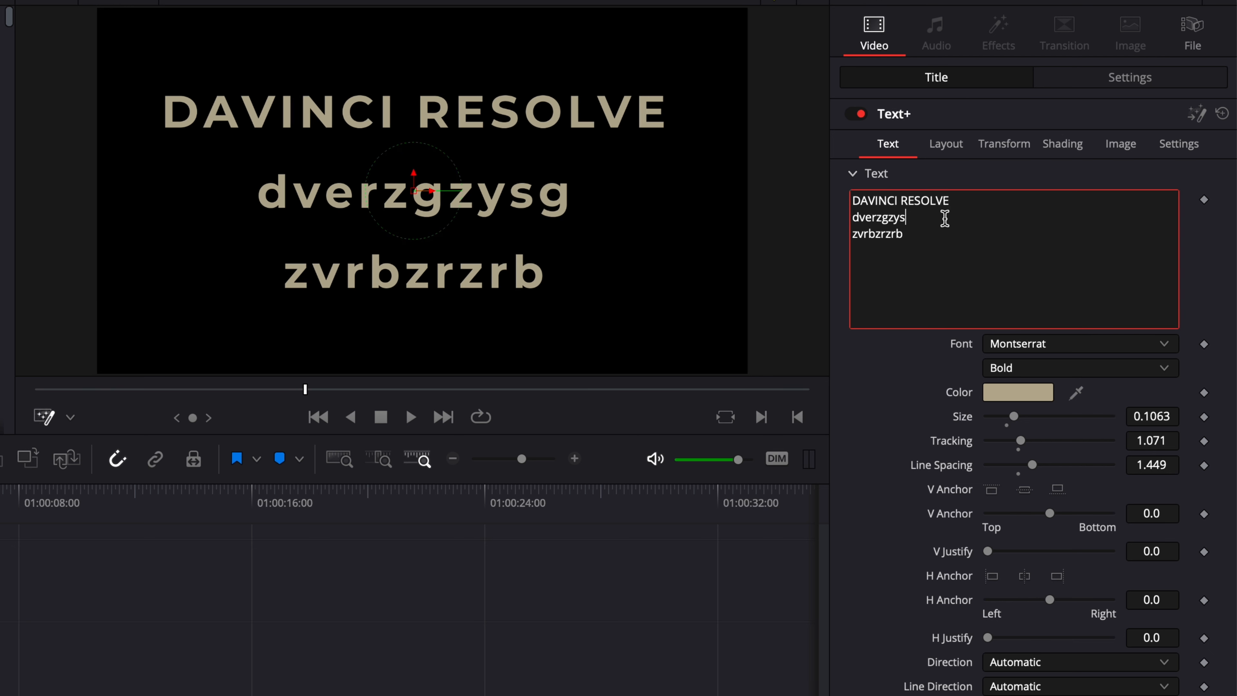
pyautogui.write('dddff')
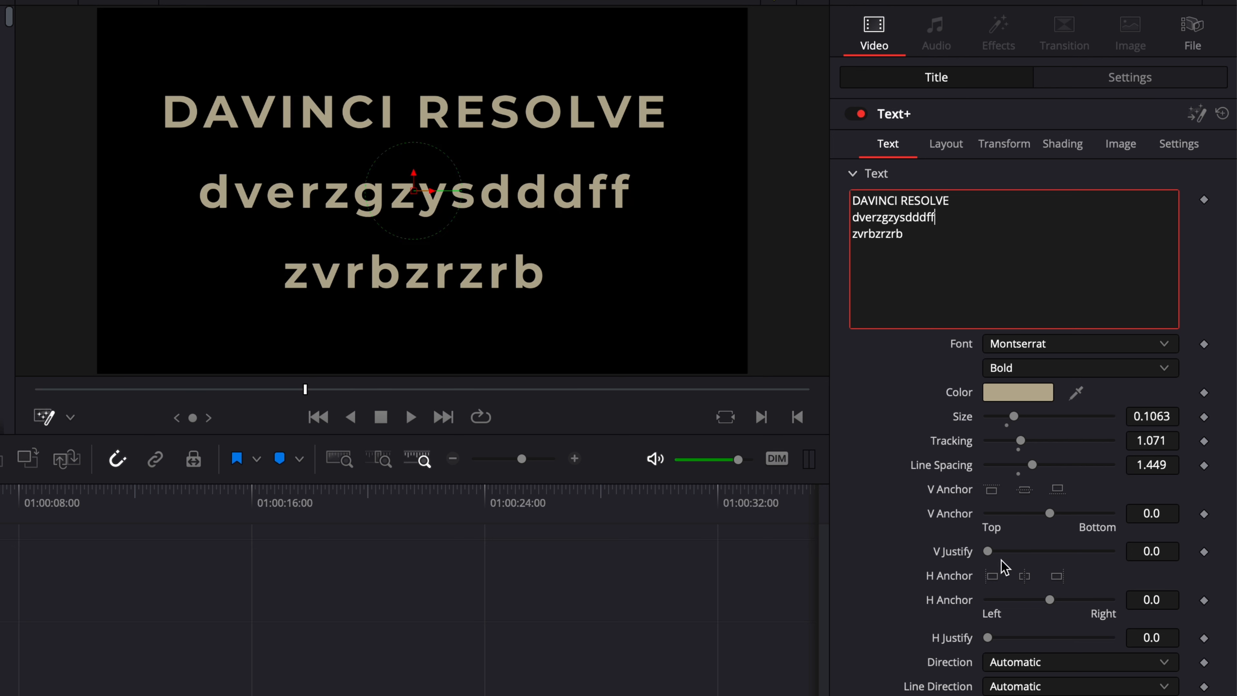
# Anchor the title text to the right near the frame's right edge and shorten its second line to "dverzgzysddd".
pyautogui.click(1057, 576)
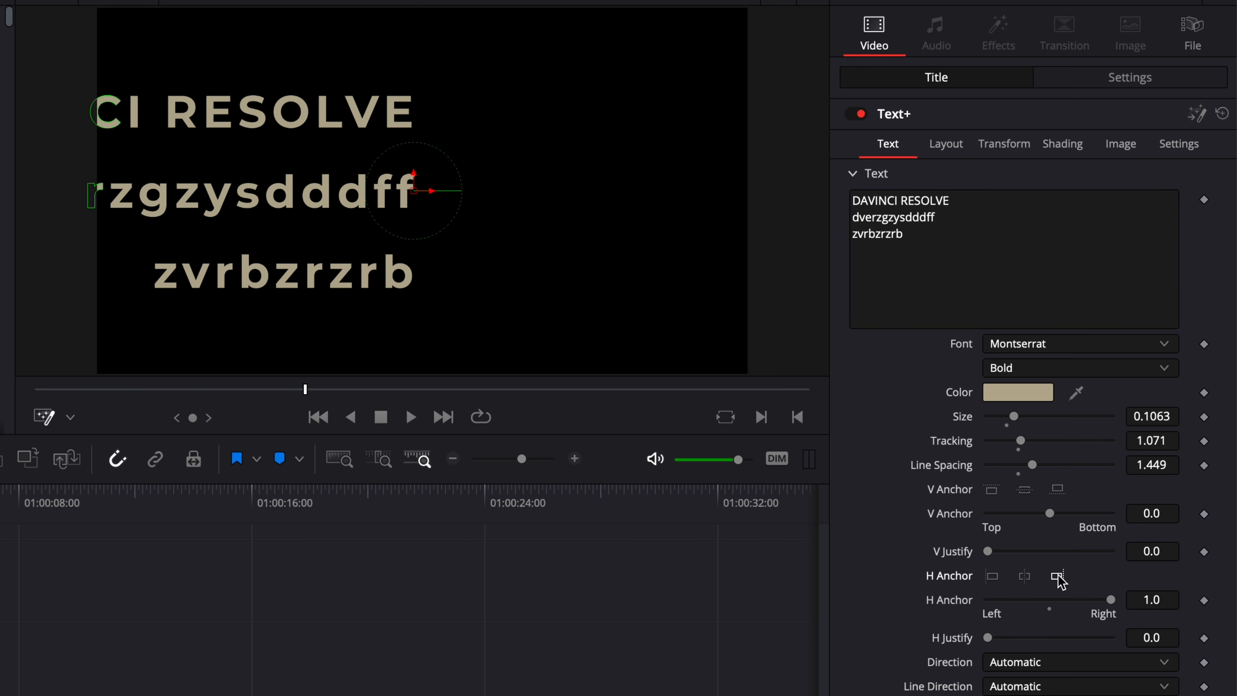
pyautogui.moveTo(432, 191); pyautogui.dragTo(712, 191)
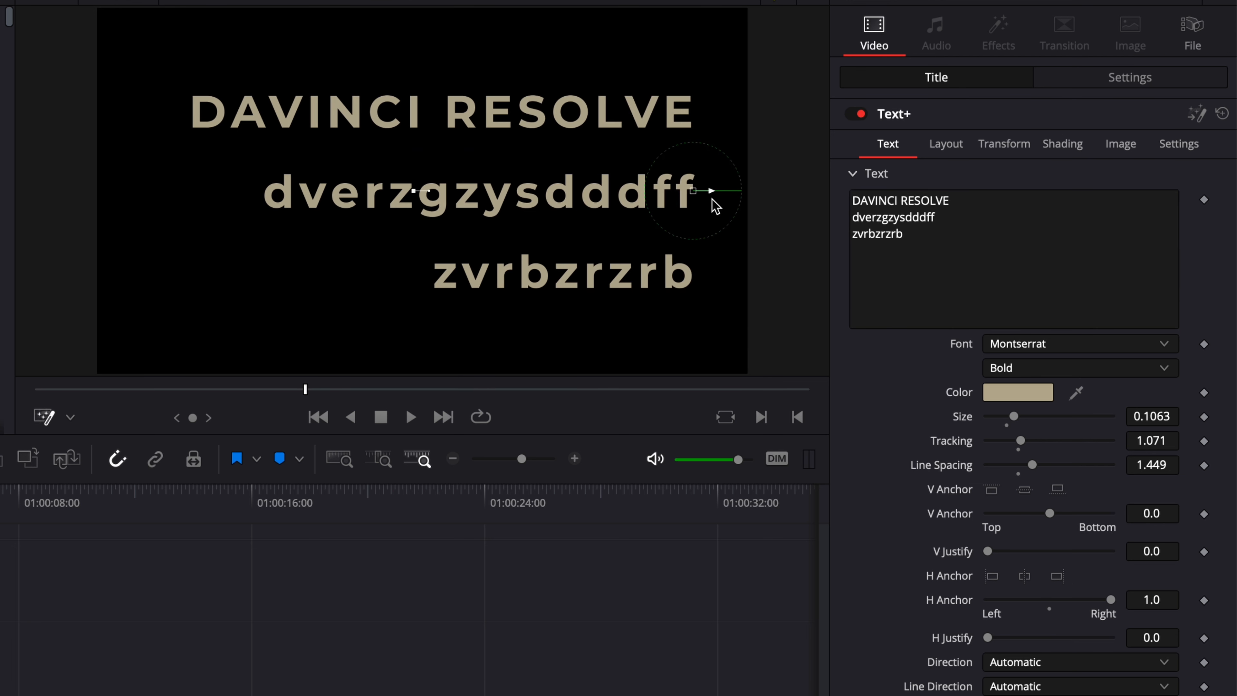
pyautogui.click(947, 213)
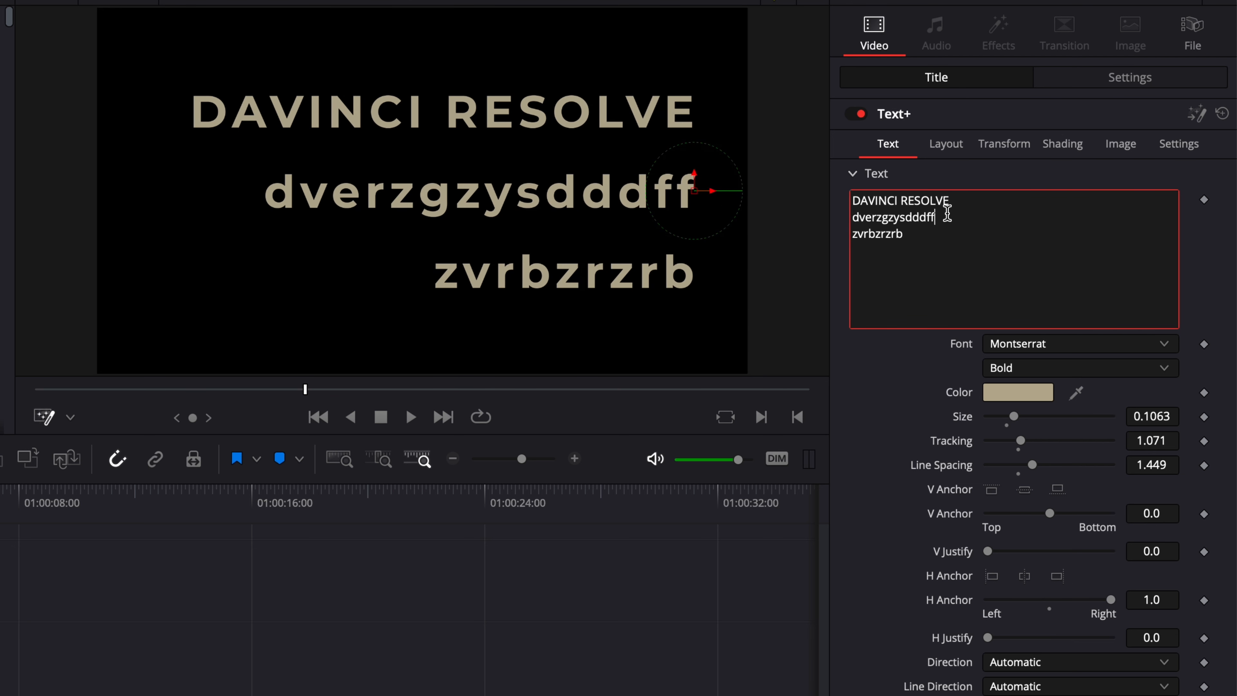
pyautogui.write('susg')
pyautogui.press('BackSpace')
pyautogui.press('BackSpace')
pyautogui.press('BackSpace')
pyautogui.press('BackSpace')
pyautogui.press('BackSpace')
pyautogui.press('BackSpace')
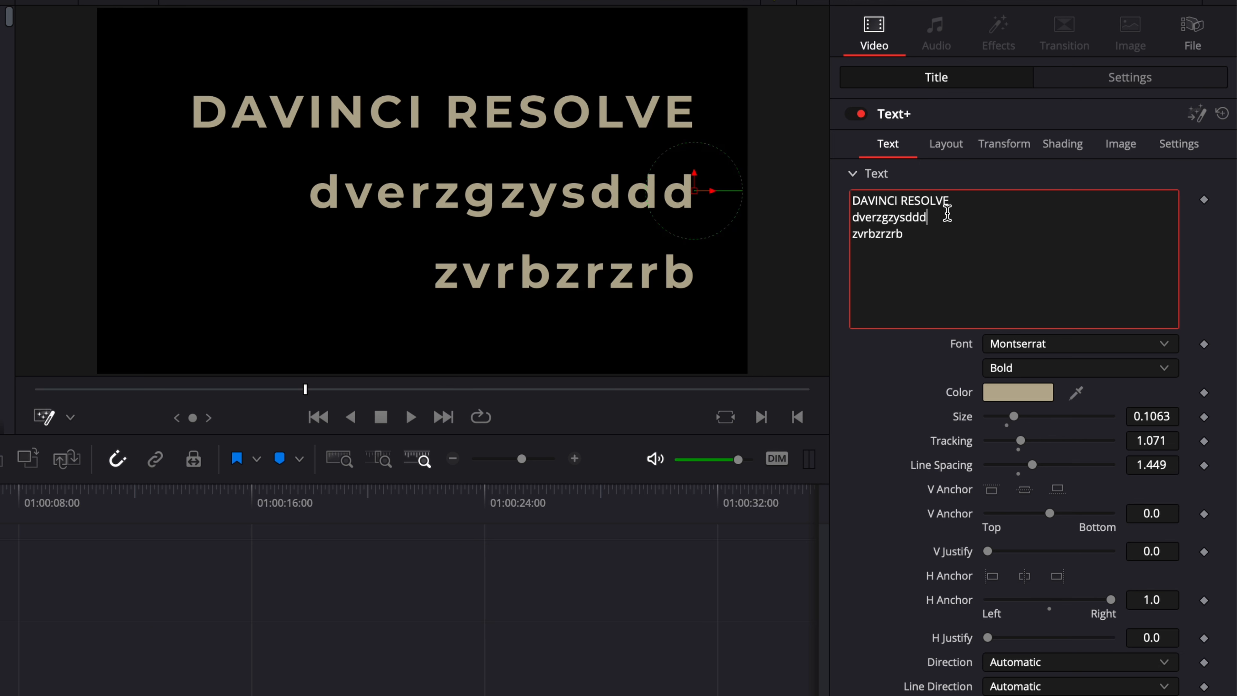
# Try the top, center and bottom vertical anchors on the title text and undo those changes.
pyautogui.click(993, 491)
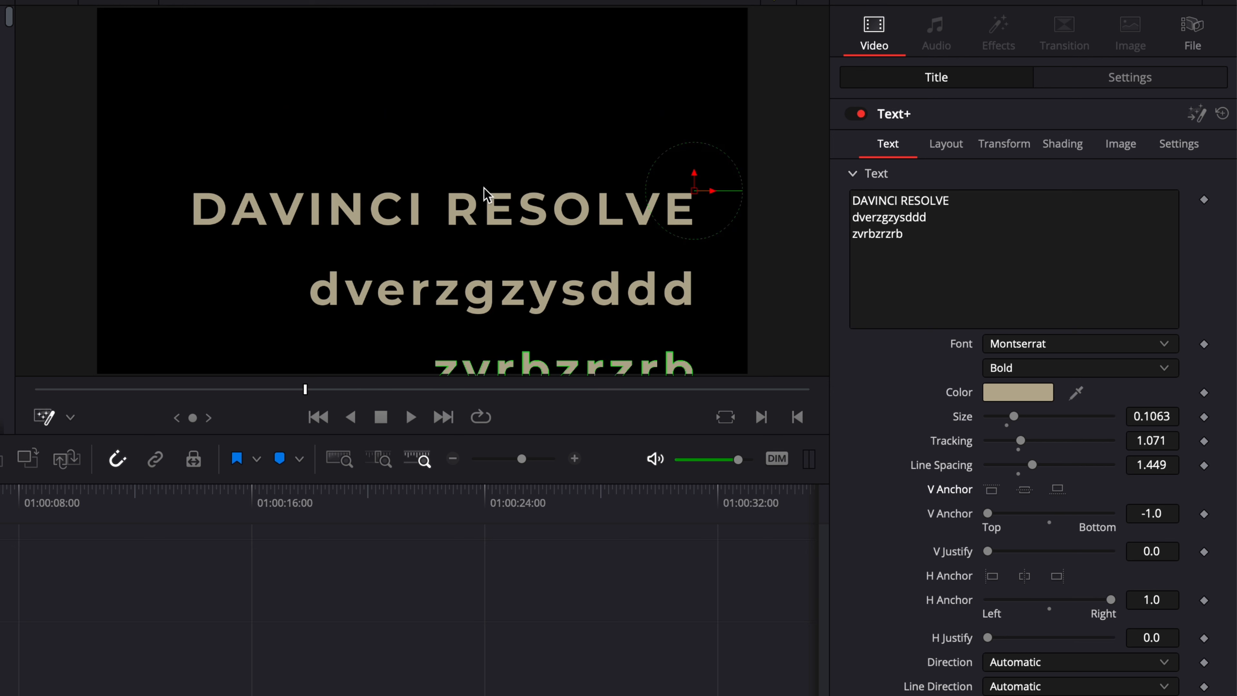
pyautogui.click(1025, 489)
pyautogui.click(1057, 490)
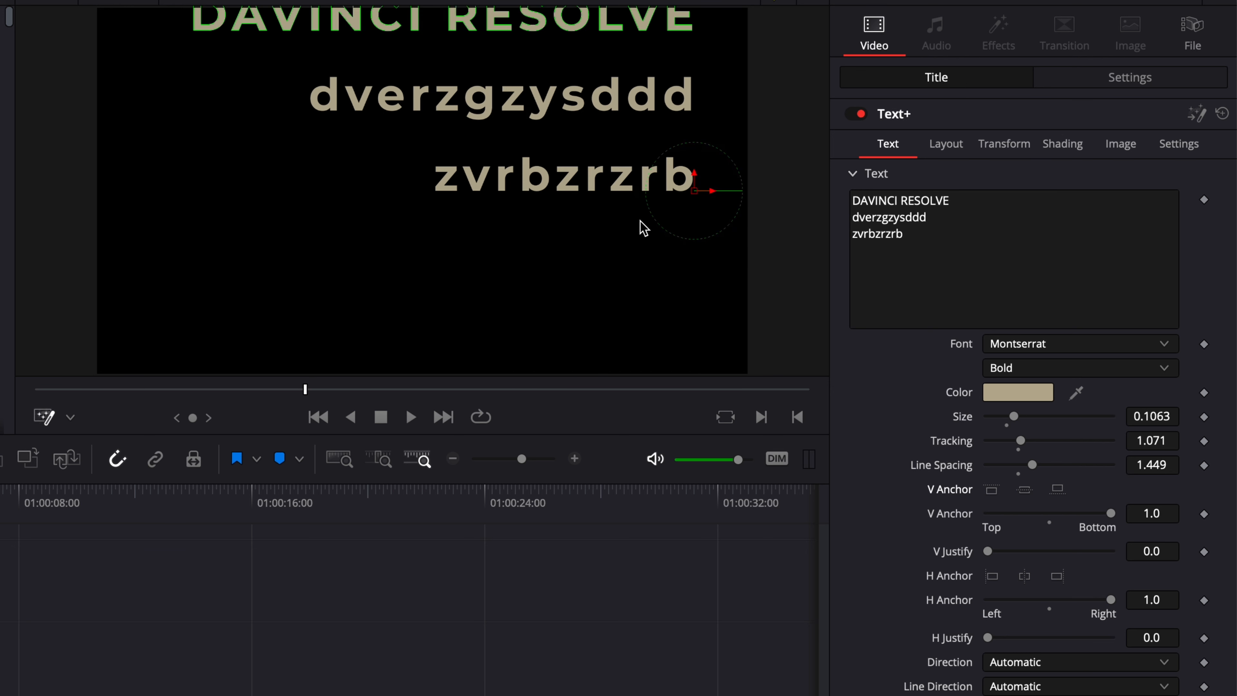
pyautogui.hotkey('ctrl', 'z')
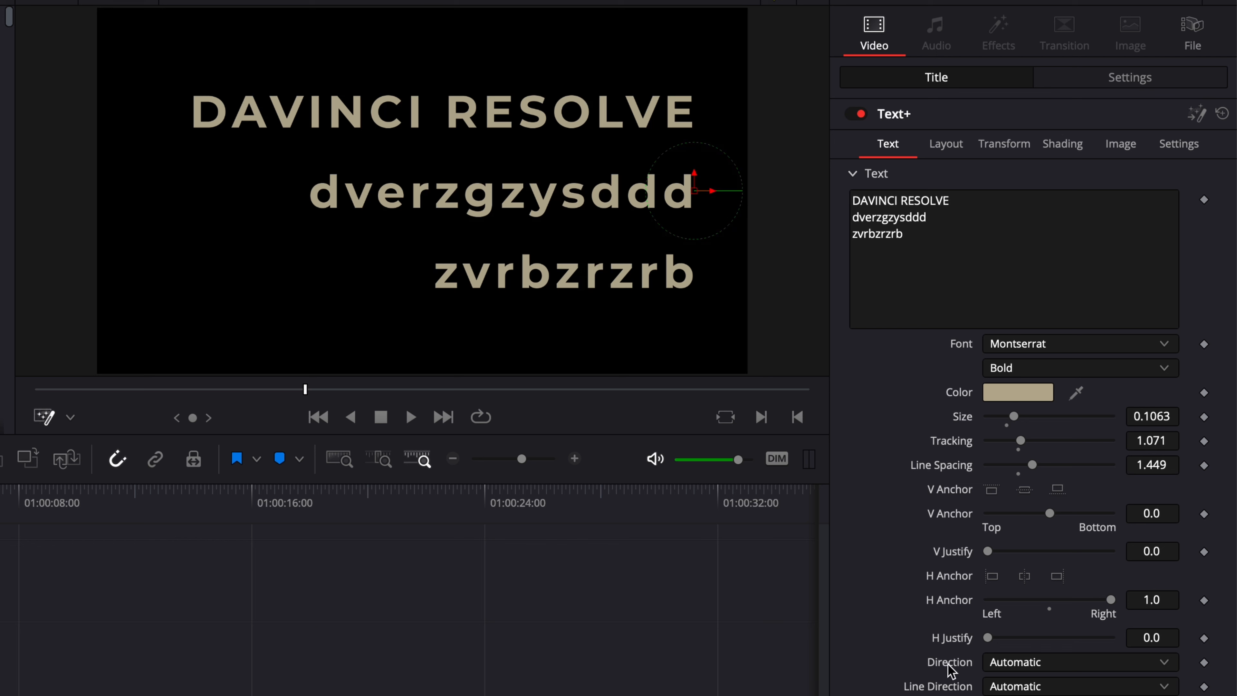
# Reset the title's tracking to 1.0 and its size to 0.08.
pyautogui.doubleClick(945, 447)
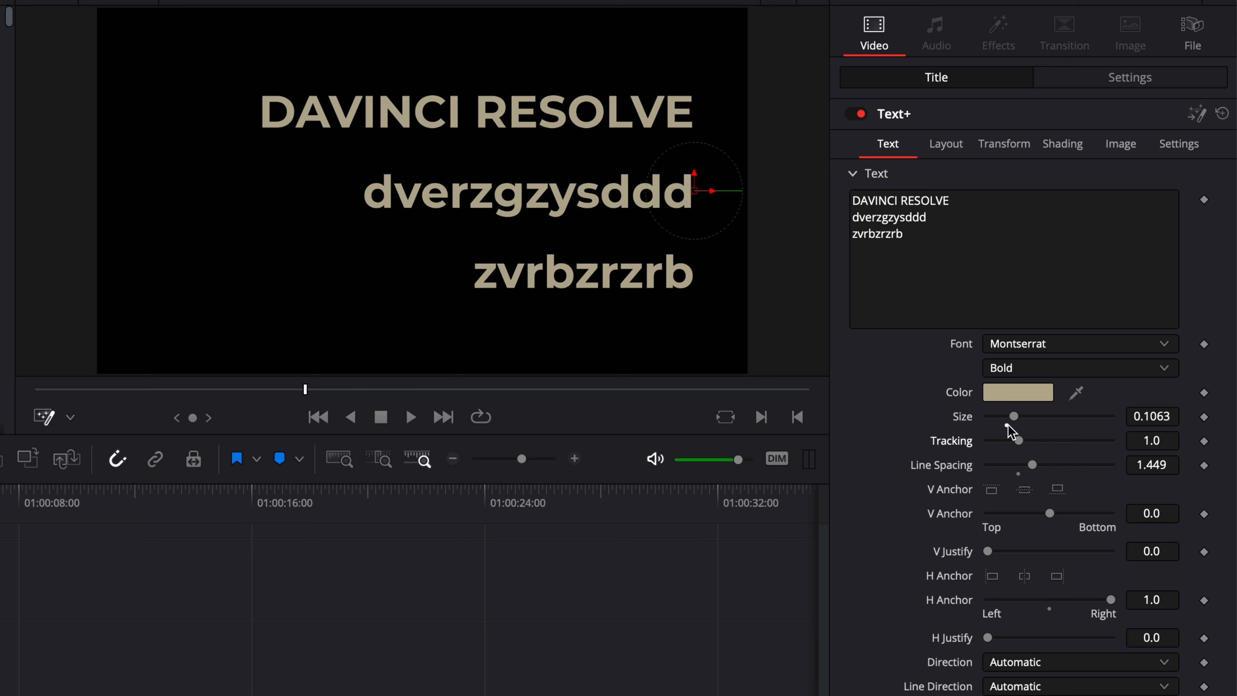
pyautogui.doubleClick(964, 422)
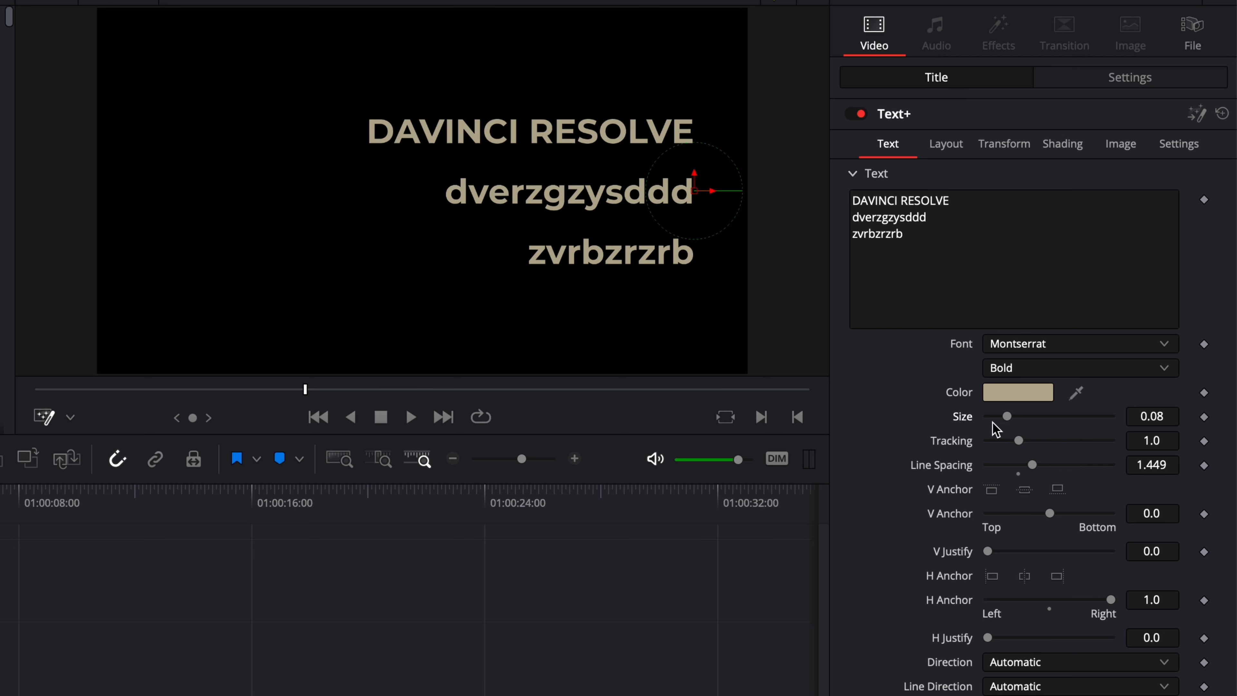
# Delete the title's second and third lines and center the remaining DAVINCI RESOLVE text horizontally in the frame.
pyautogui.click(920, 242)
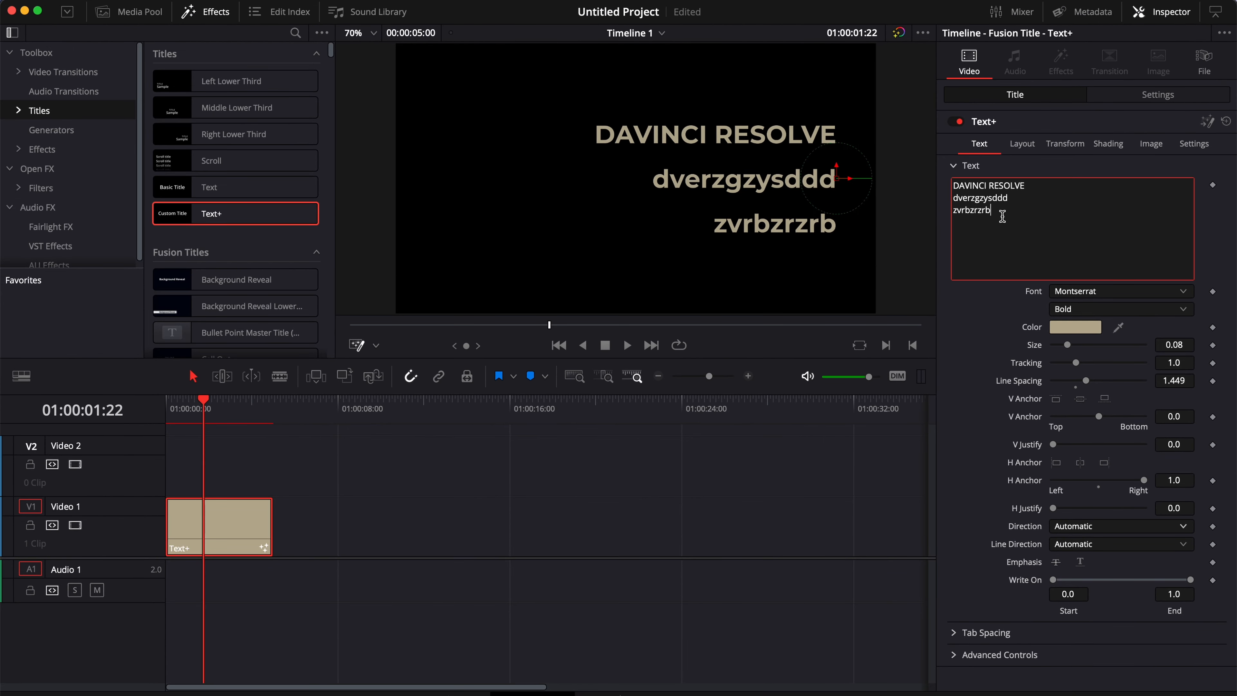
pyautogui.moveTo(1003, 217); pyautogui.dragTo(955, 198)
pyautogui.press('BackSpace')
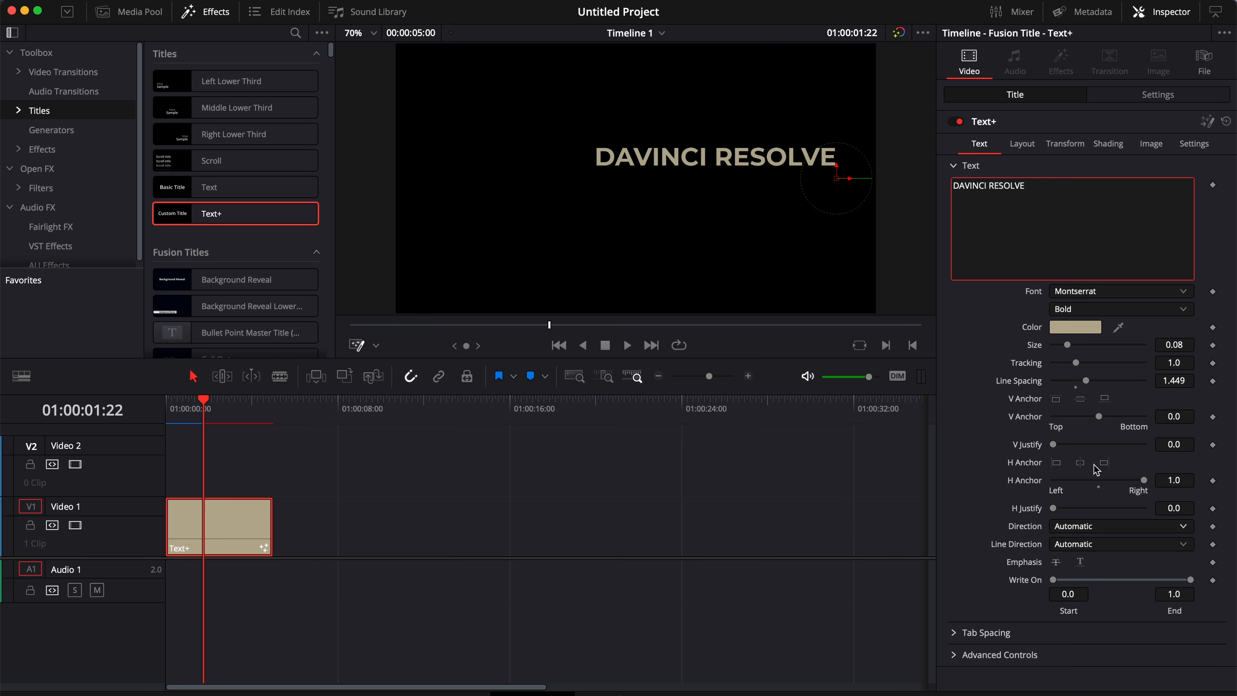
pyautogui.click(1033, 469)
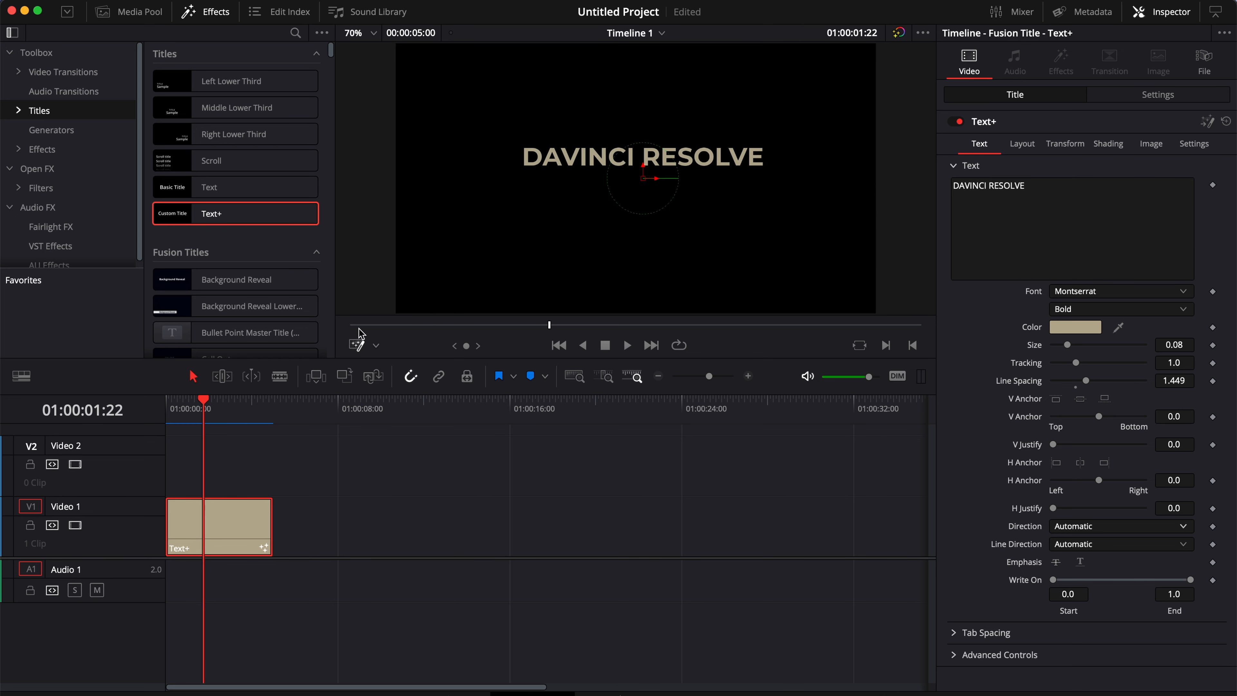
# Switch the viewer's on-screen controls to Transform and back to Fusion Overlay.
pyautogui.click(377, 345)
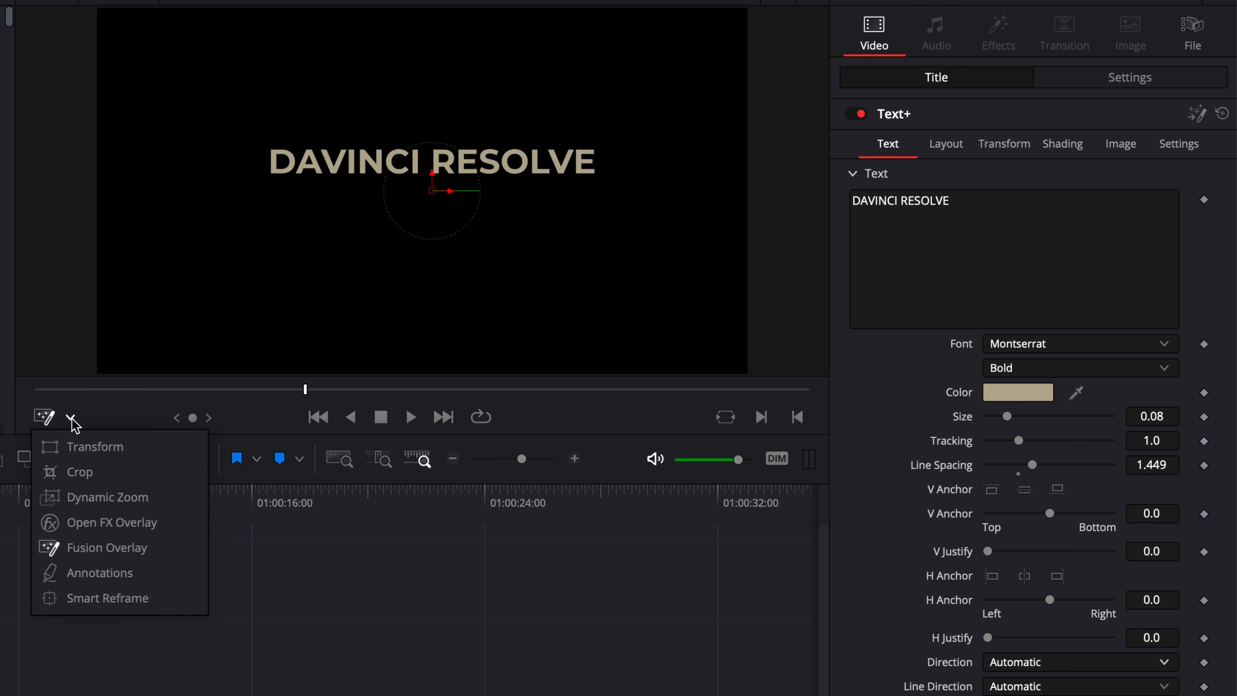
pyautogui.click(73, 453)
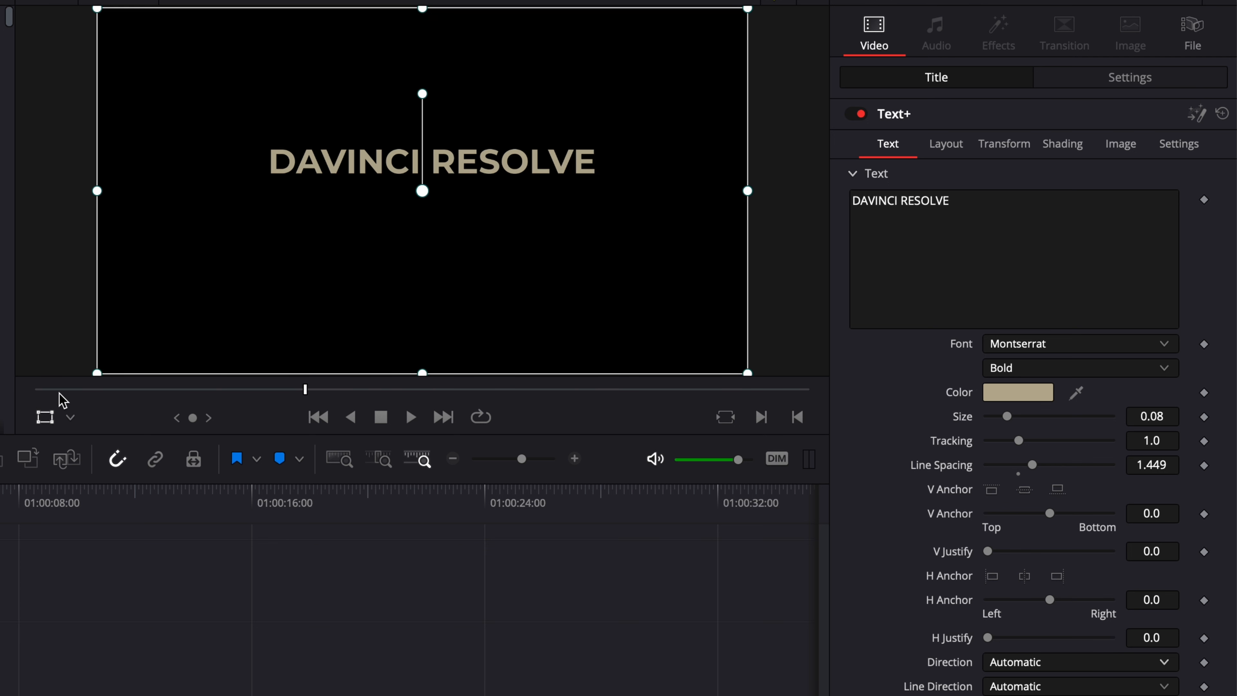
pyautogui.click(71, 418)
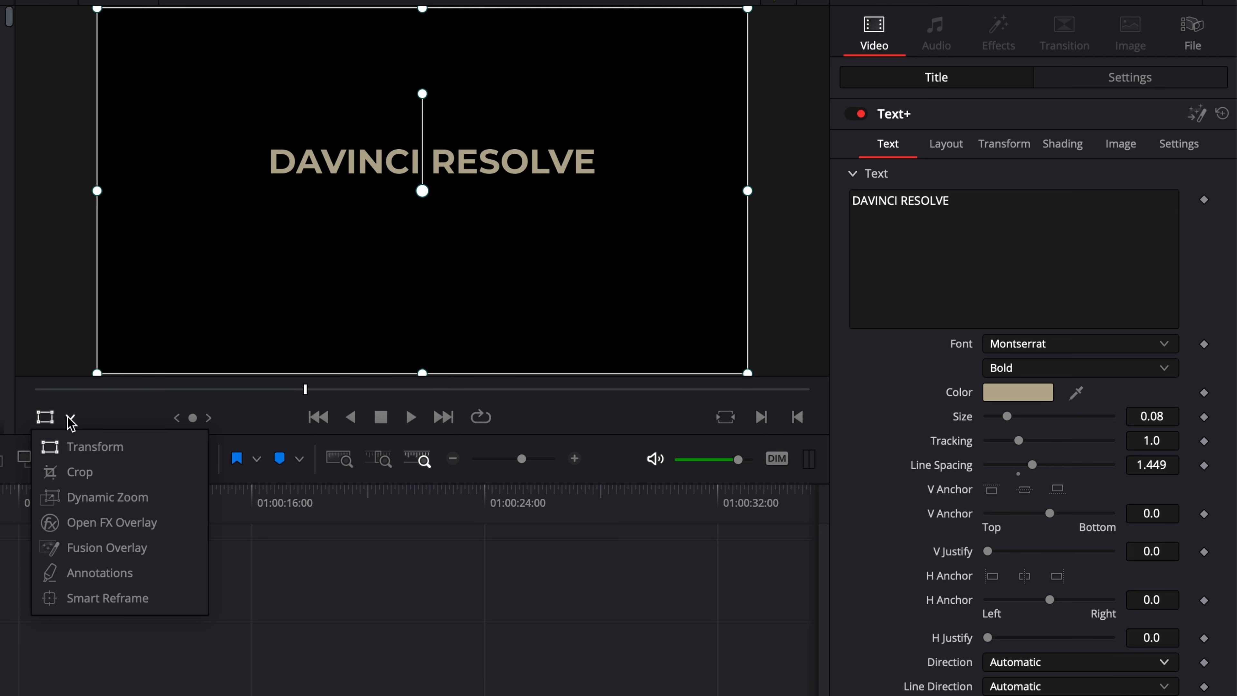
pyautogui.click(79, 548)
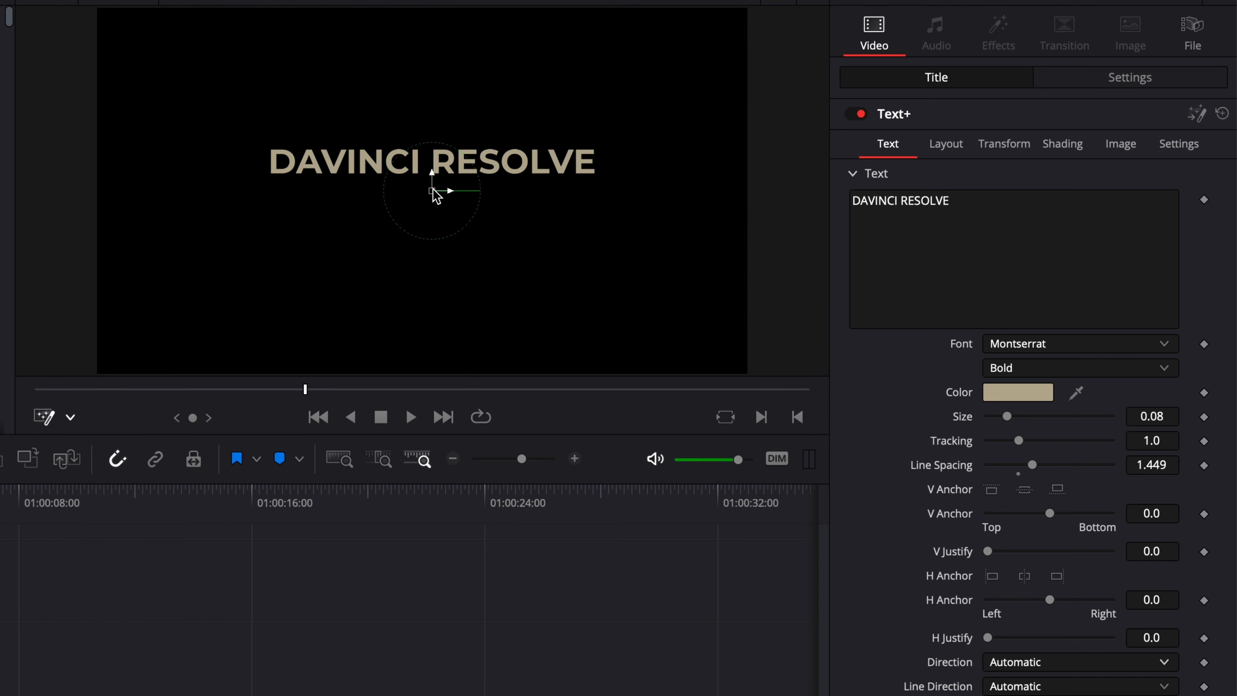
pyautogui.moveTo(434, 194)
pyautogui.mouseDown()
pyautogui.moveTo(489, 210)
pyautogui.moveTo(467, 159)
pyautogui.moveTo(518, 203)
pyautogui.moveTo(407, 241)
pyautogui.moveTo(433, 191)
pyautogui.mouseUp()
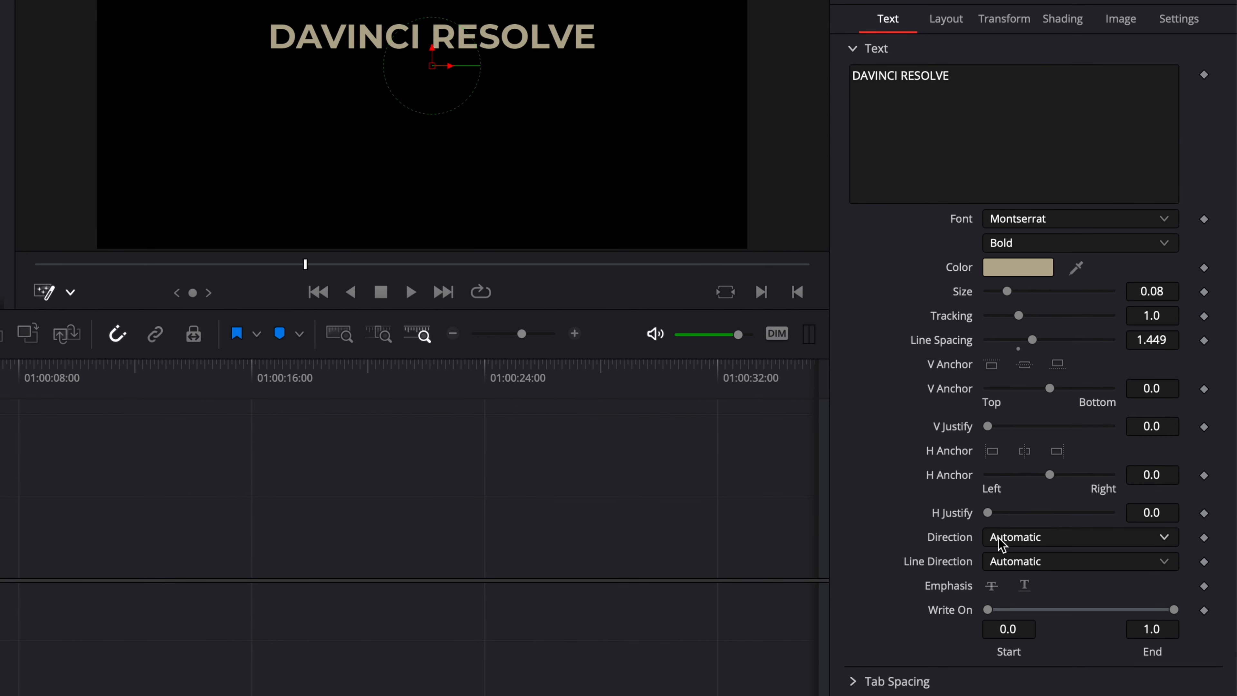
# Try the Horizontal, Reversed Horizontal and Vertical directions on the DAVINCI RESOLVE title.
pyautogui.click(999, 538)
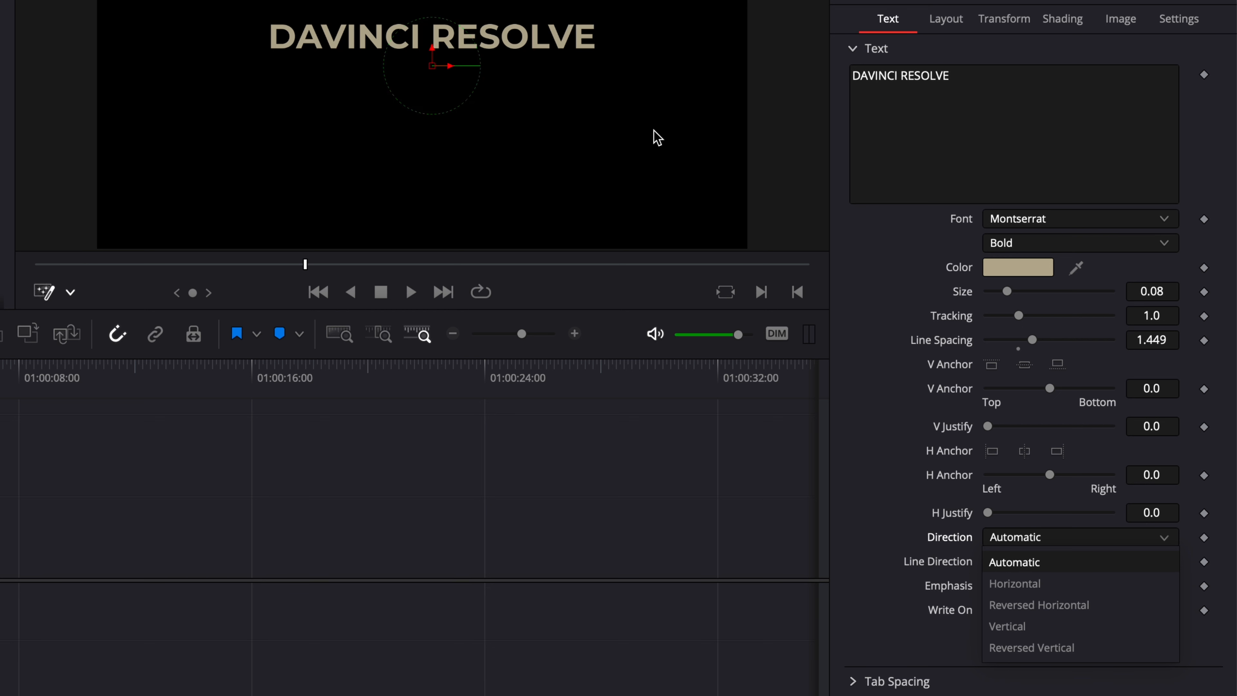
pyautogui.click(1001, 584)
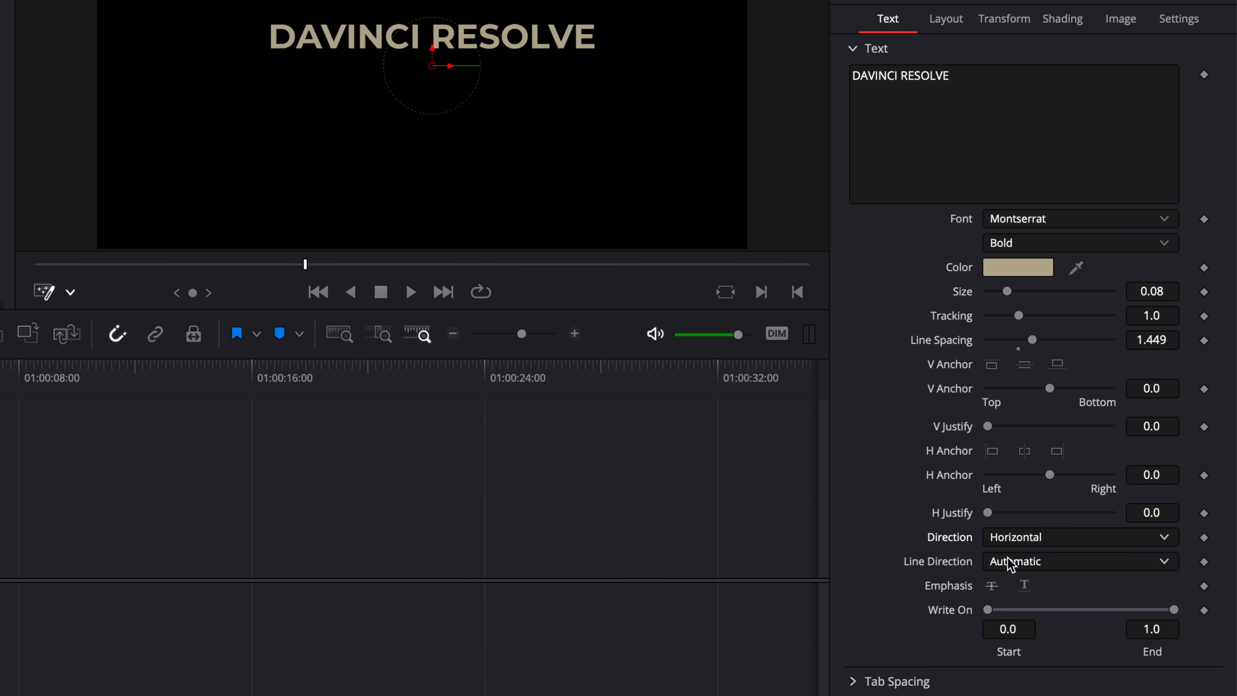
pyautogui.click(1010, 538)
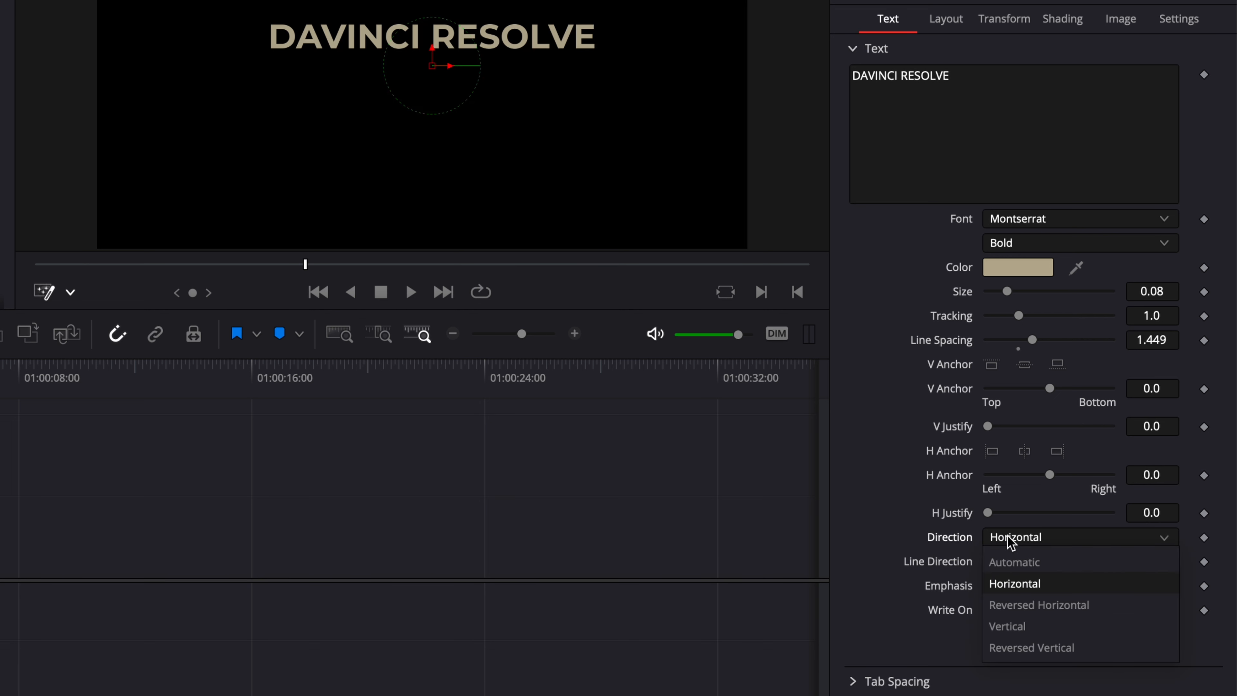
pyautogui.click(1002, 607)
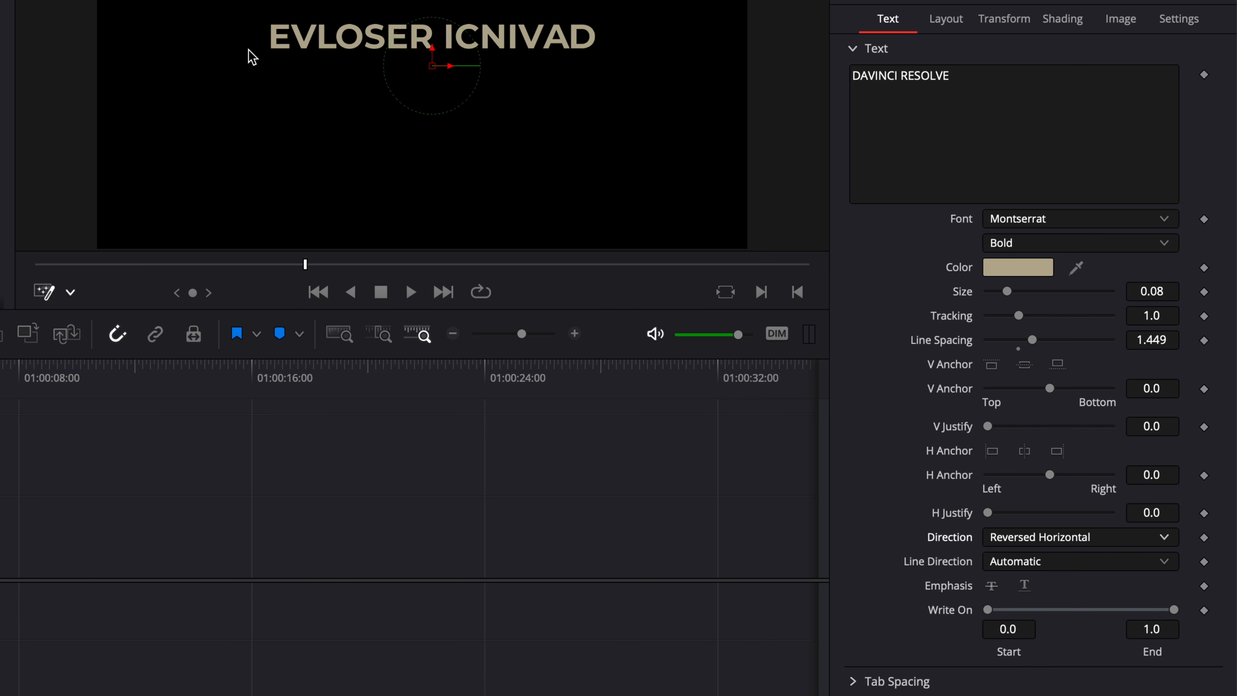
pyautogui.click(1028, 537)
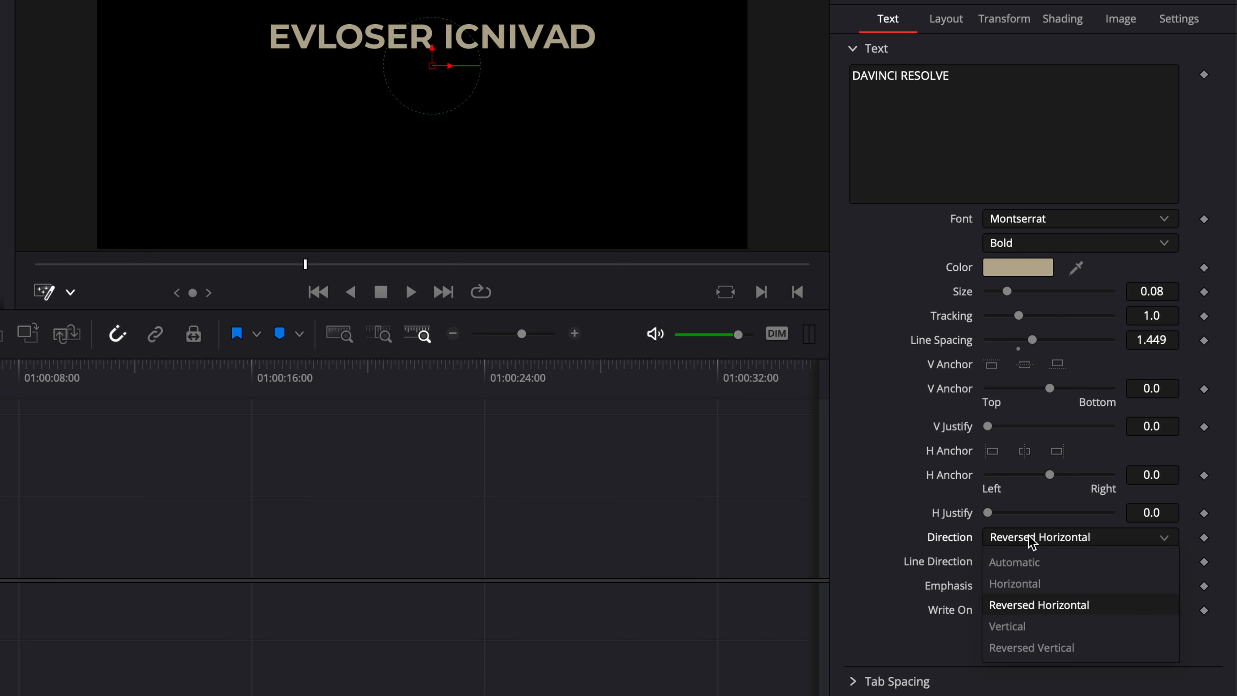
pyautogui.click(1005, 626)
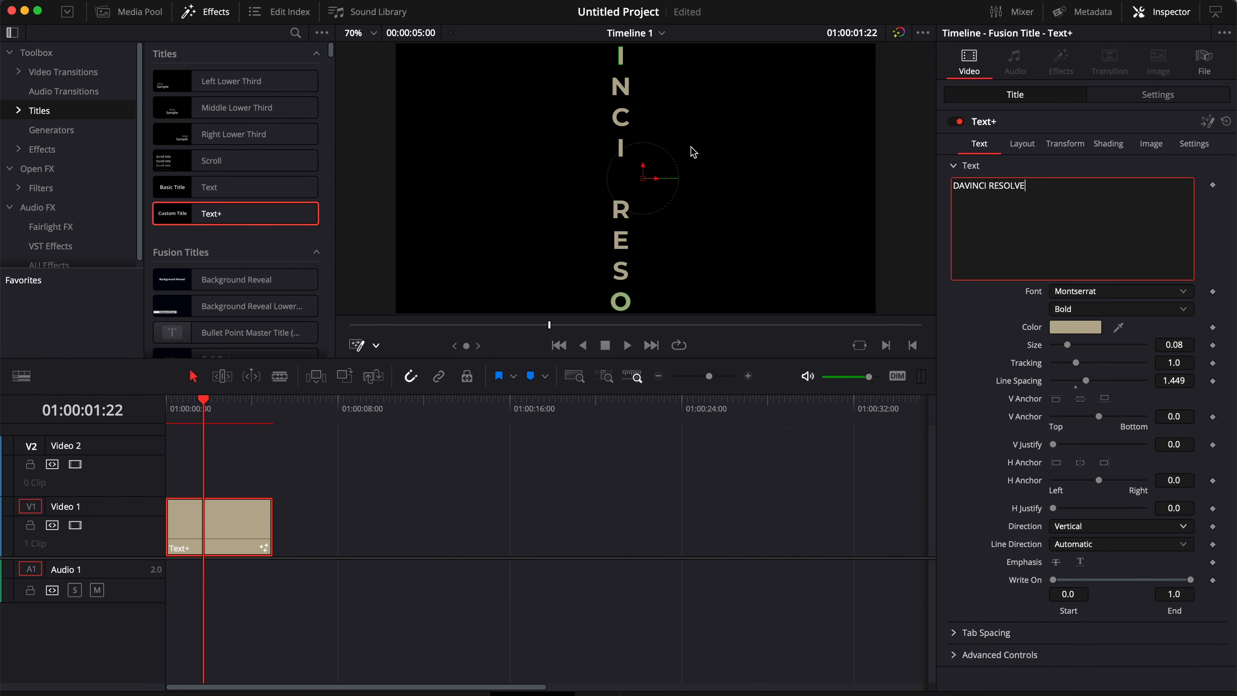
# Delete the word RESOLVE from the vertical title and write it again so the text reads DAVINCI RESOLVE.
pyautogui.click(1044, 190)
pyautogui.press('BackSpace')
pyautogui.press('BackSpace')
pyautogui.press('BackSpace')
pyautogui.press('BackSpace')
pyautogui.press('BackSpace')
pyautogui.press('BackSpace')
pyautogui.press('BackSpace')
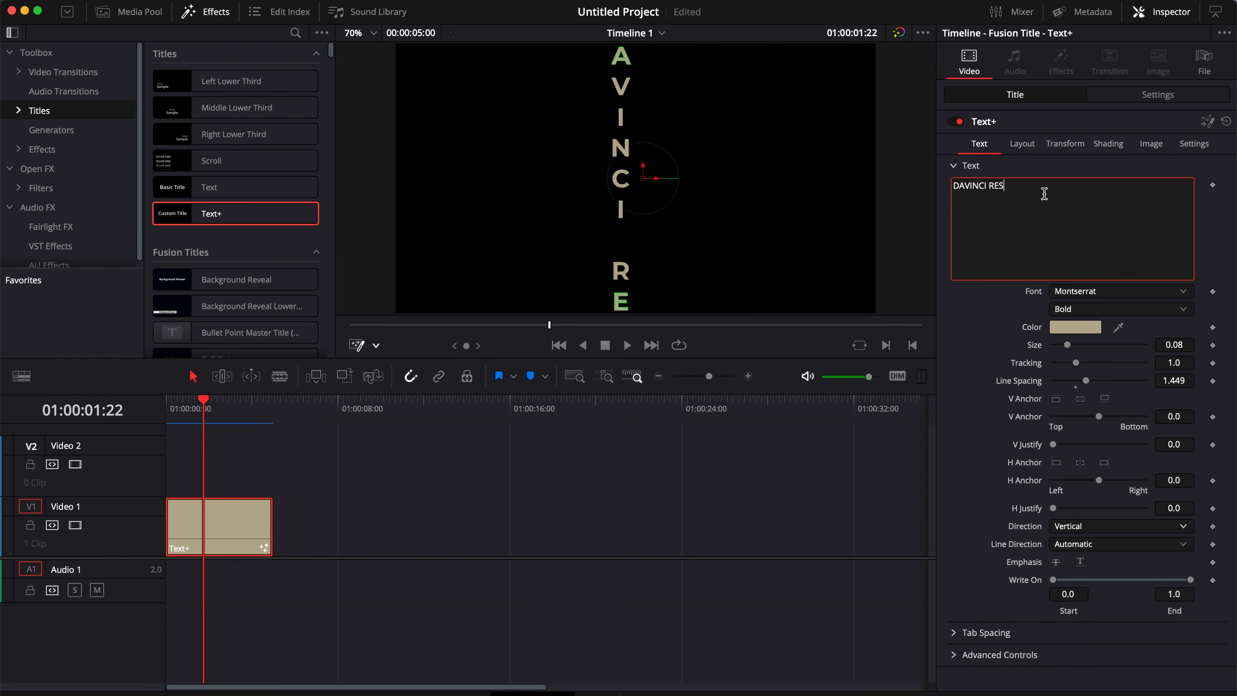
pyautogui.press('BackSpace')
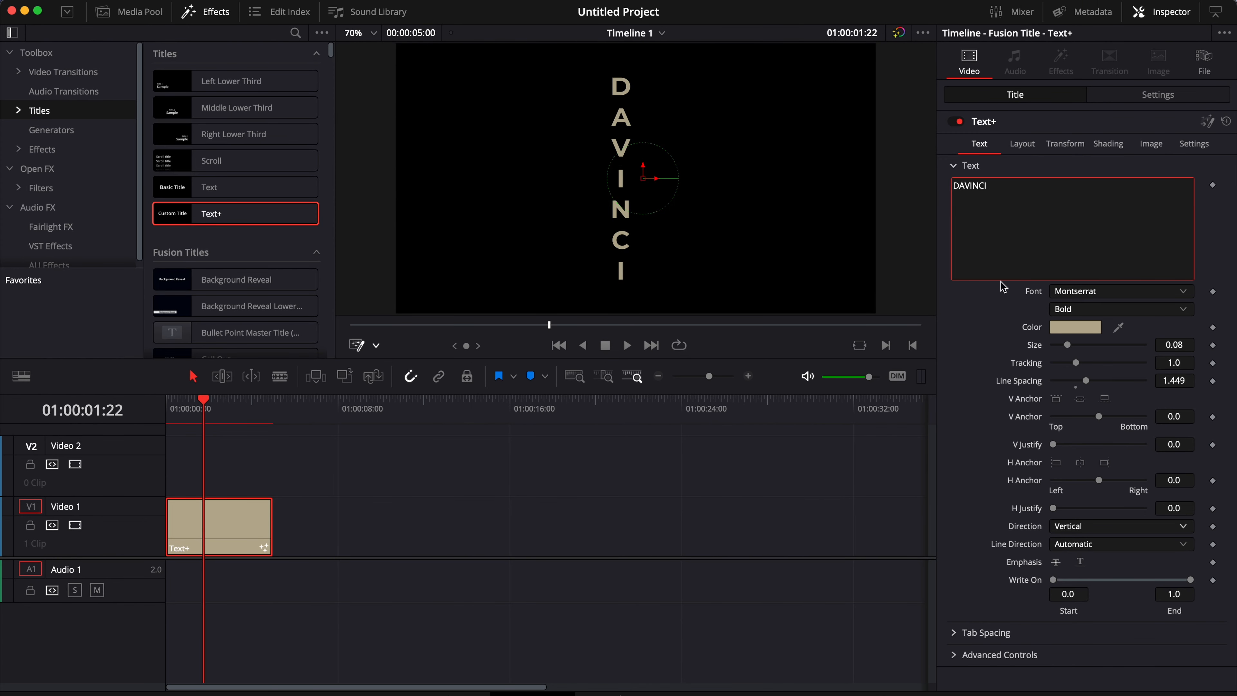
pyautogui.write('RESOLL')
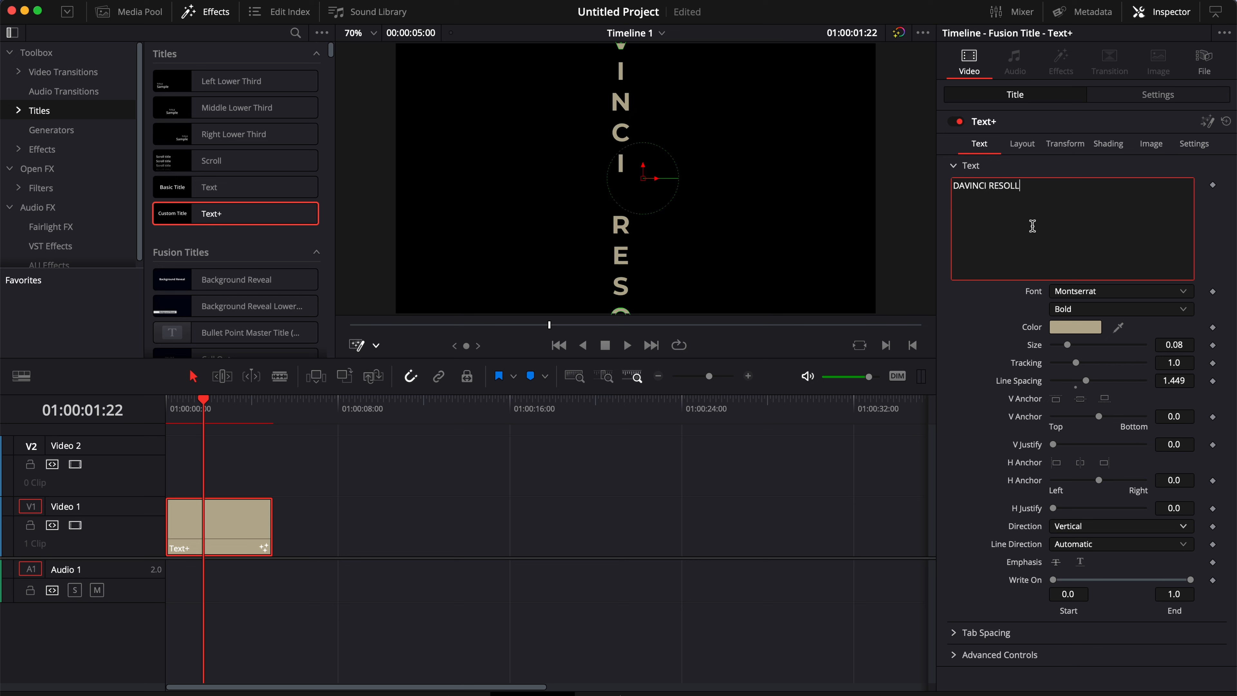
pyautogui.press('BackSpace')
pyautogui.write('VE')
# Try the Reversed Vertical direction on the title and return the direction to Automatic.
pyautogui.click(1087, 527)
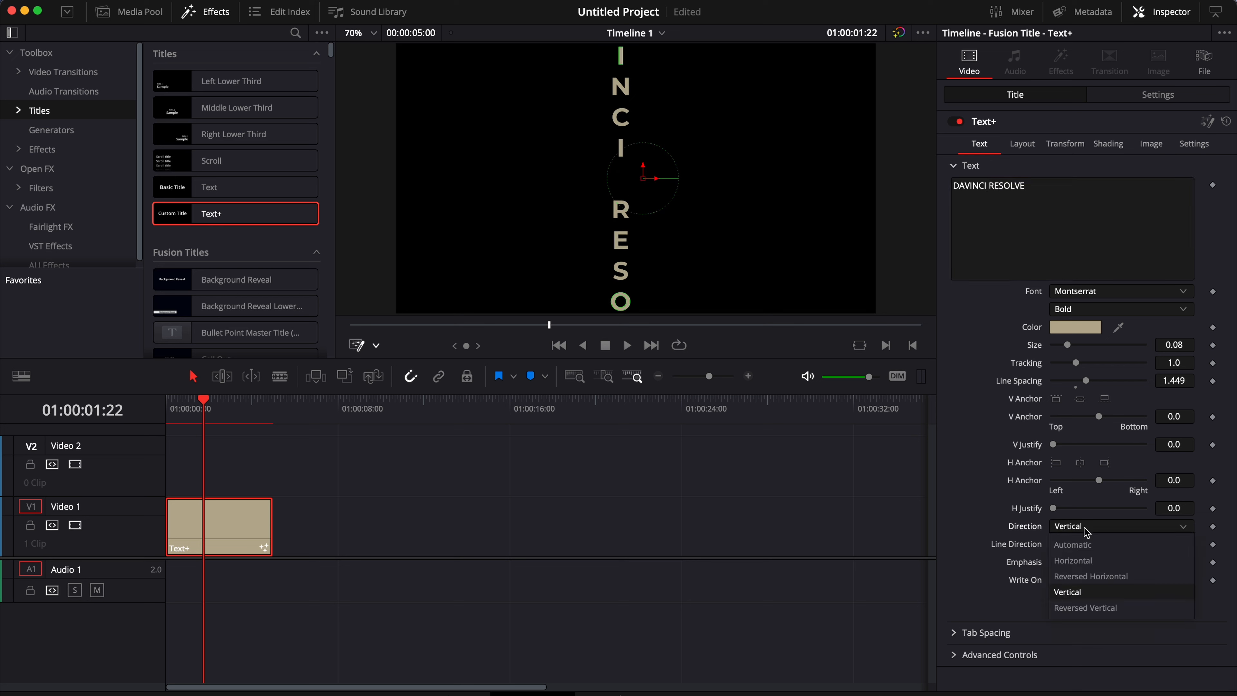
pyautogui.click(1074, 608)
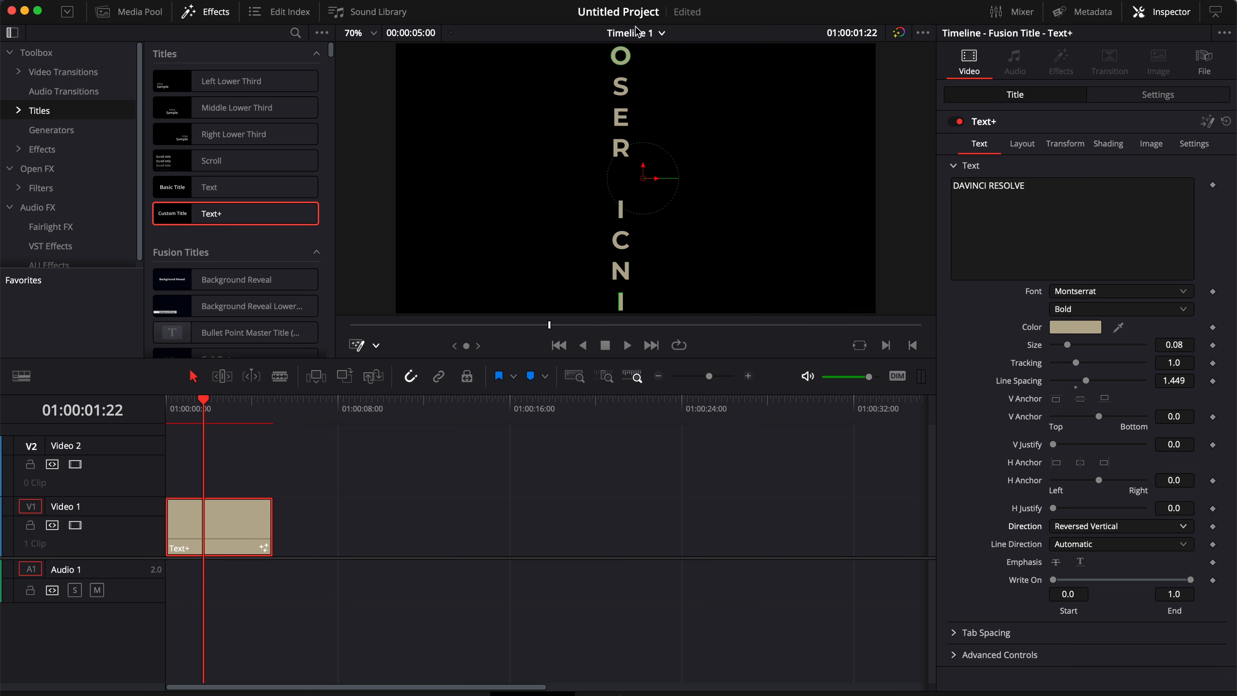
pyautogui.click(1078, 532)
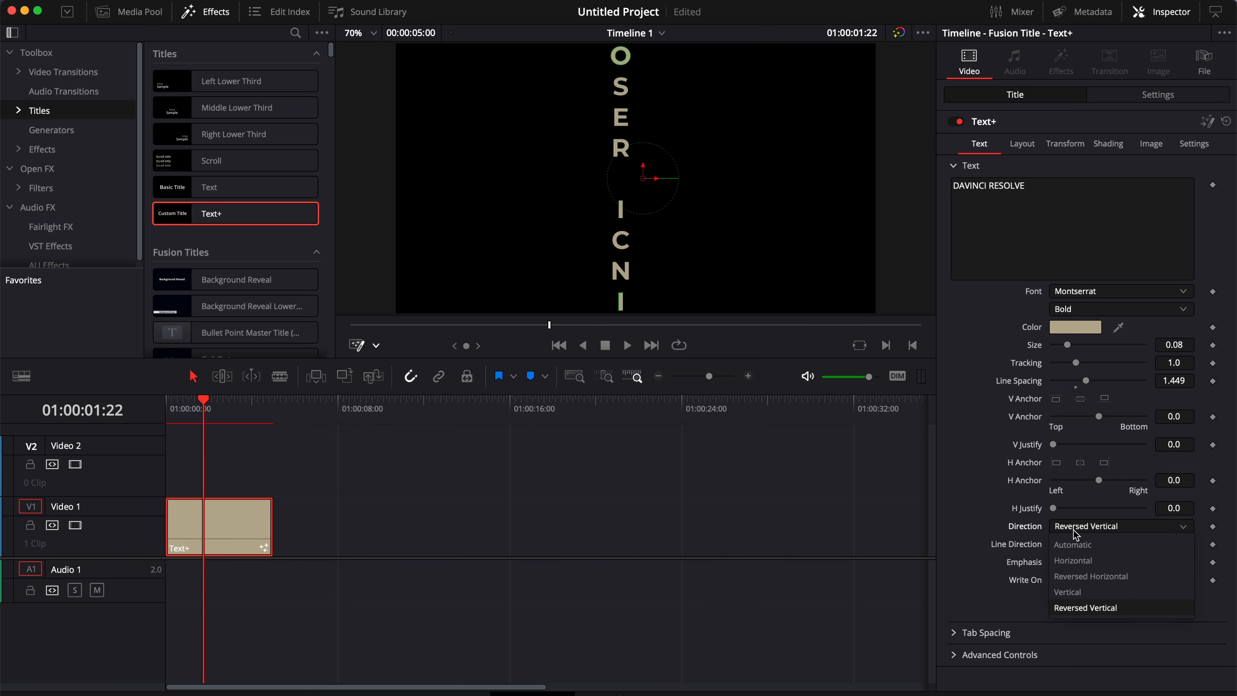
pyautogui.click(1074, 549)
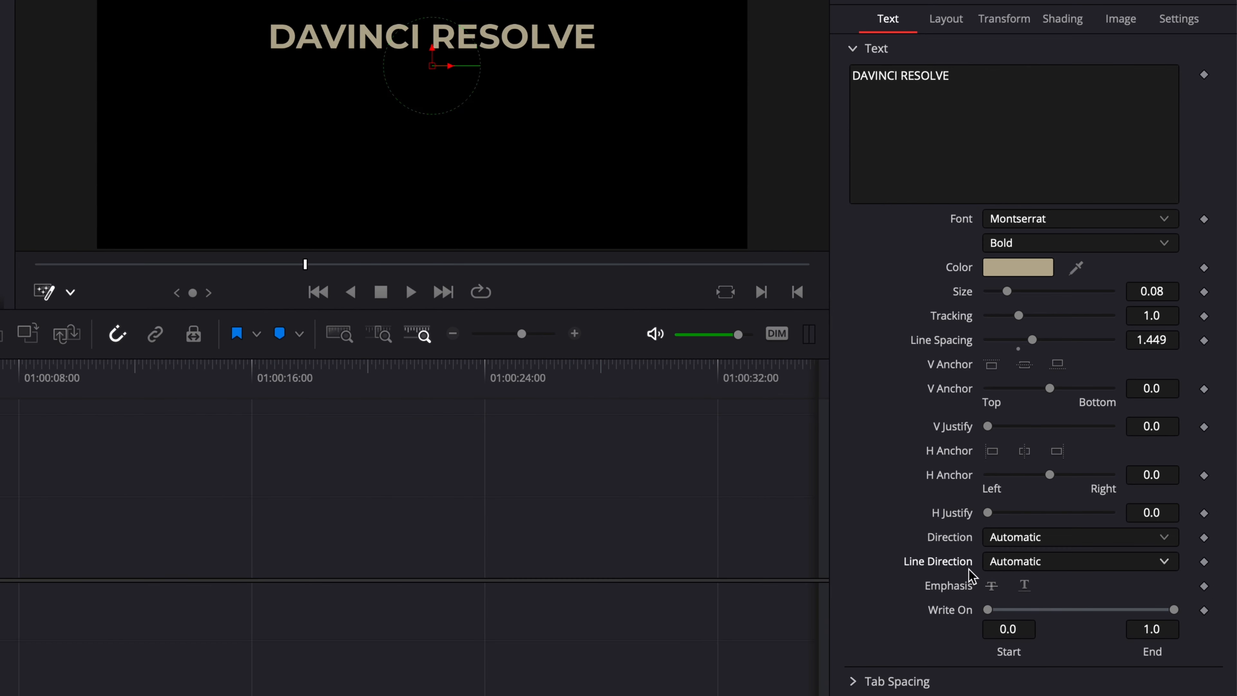
# Try the Top Down line direction on the title and set the line direction to Bottom Up.
pyautogui.click(1024, 565)
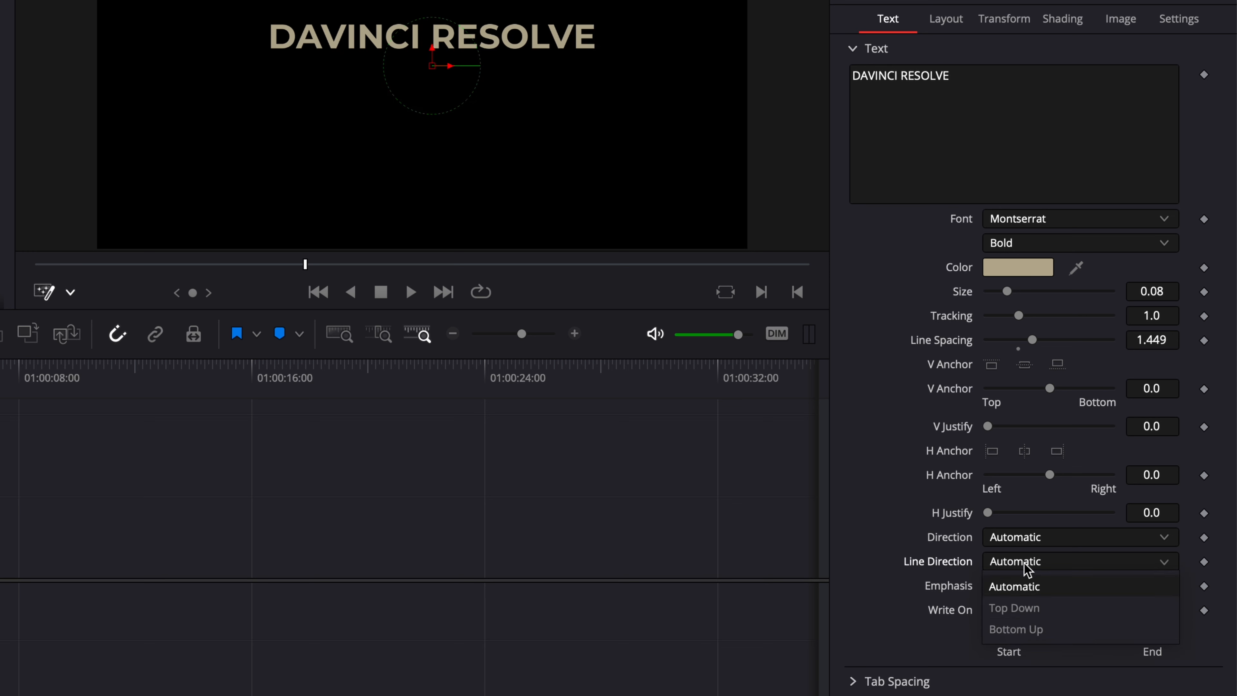
pyautogui.click(1010, 609)
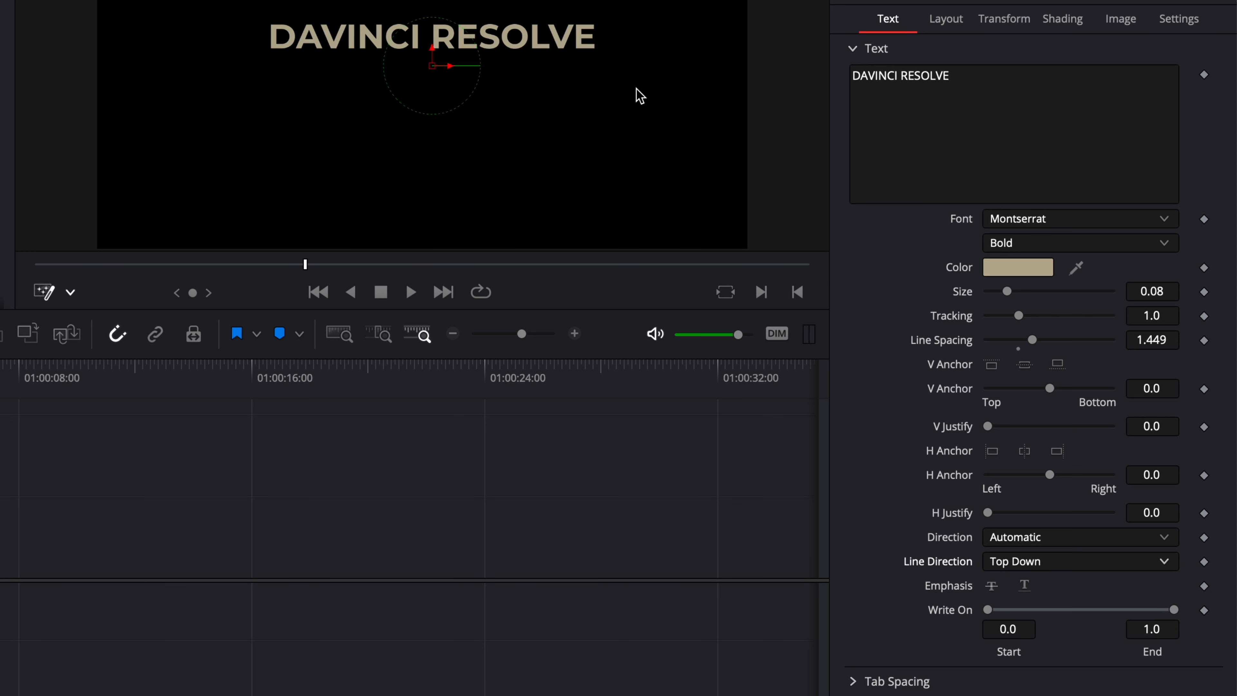
pyautogui.click(1039, 561)
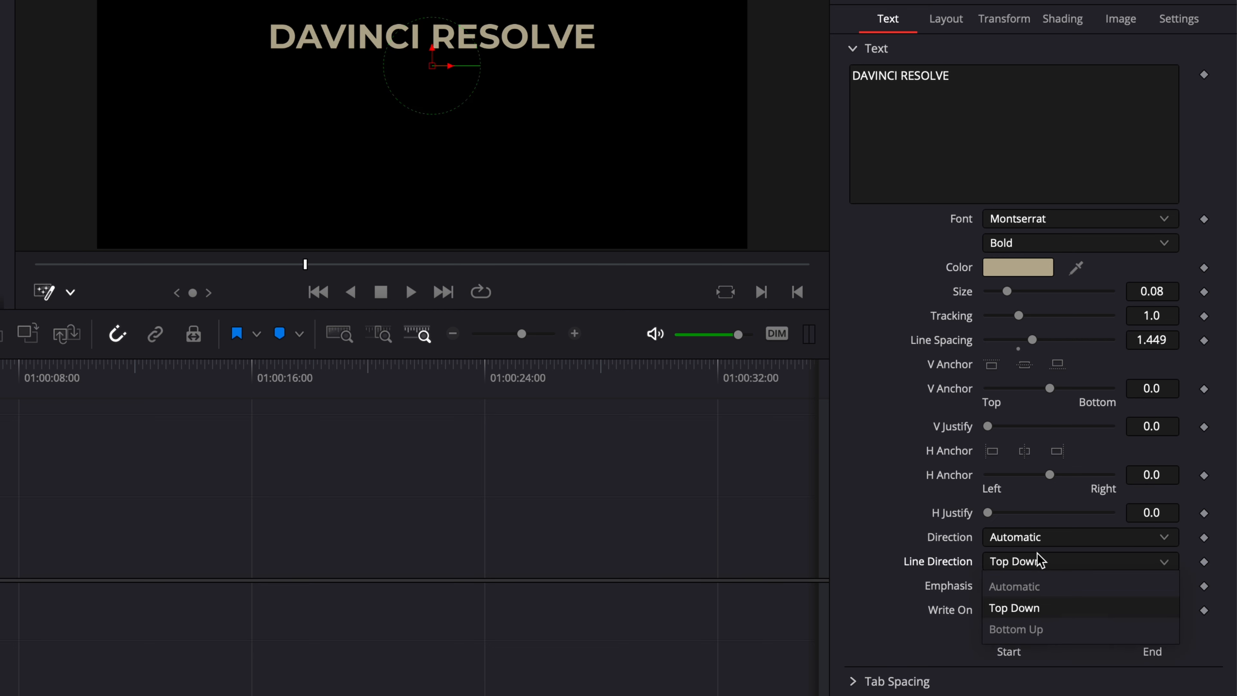
pyautogui.click(1025, 625)
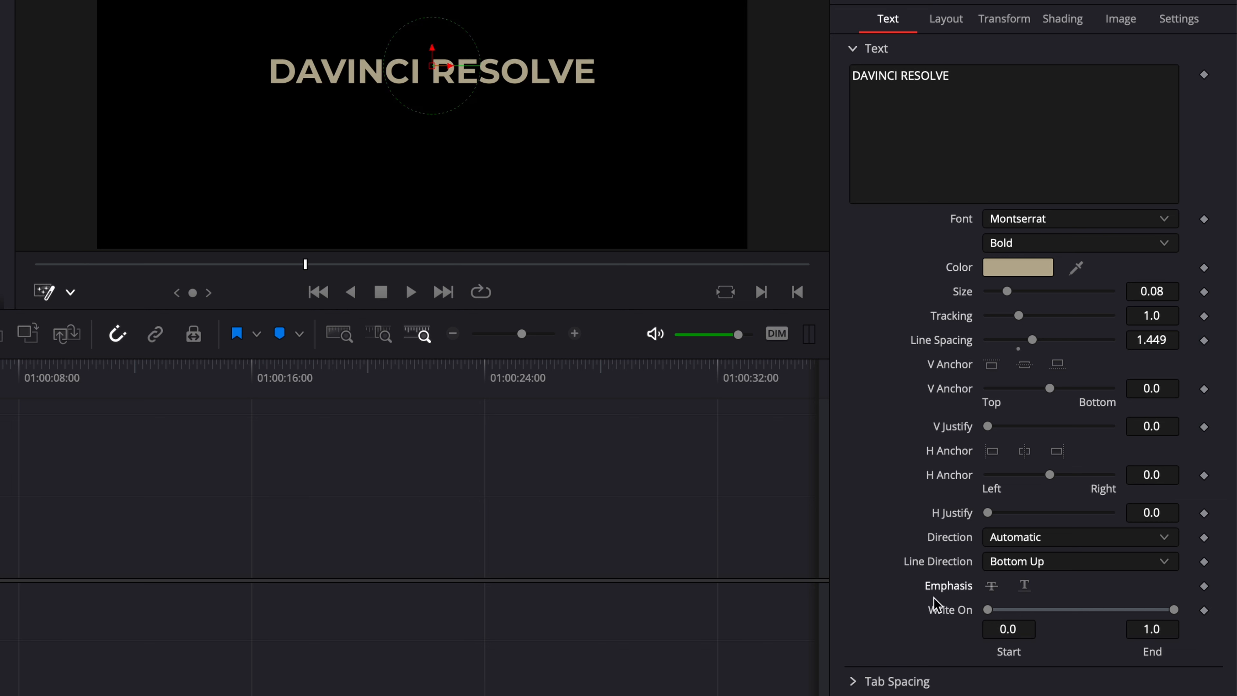
# Try the strikeout and underline emphasis on the title text and remove each of them again.
pyautogui.click(993, 587)
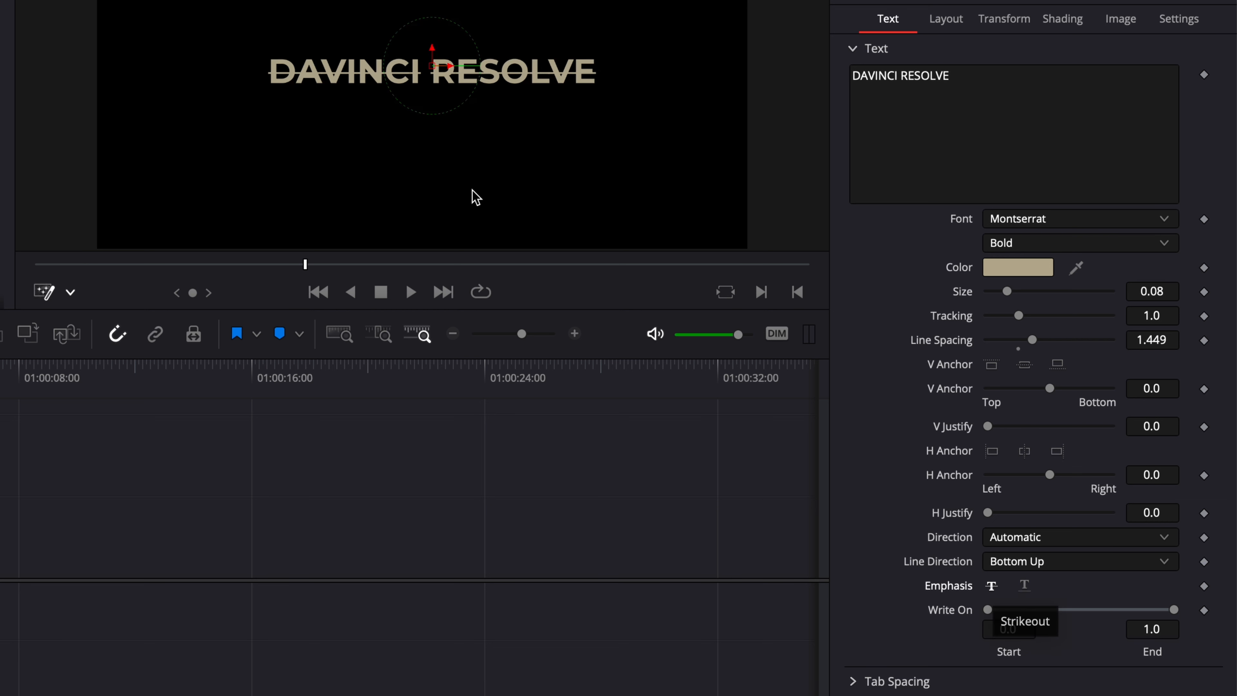
pyautogui.click(995, 587)
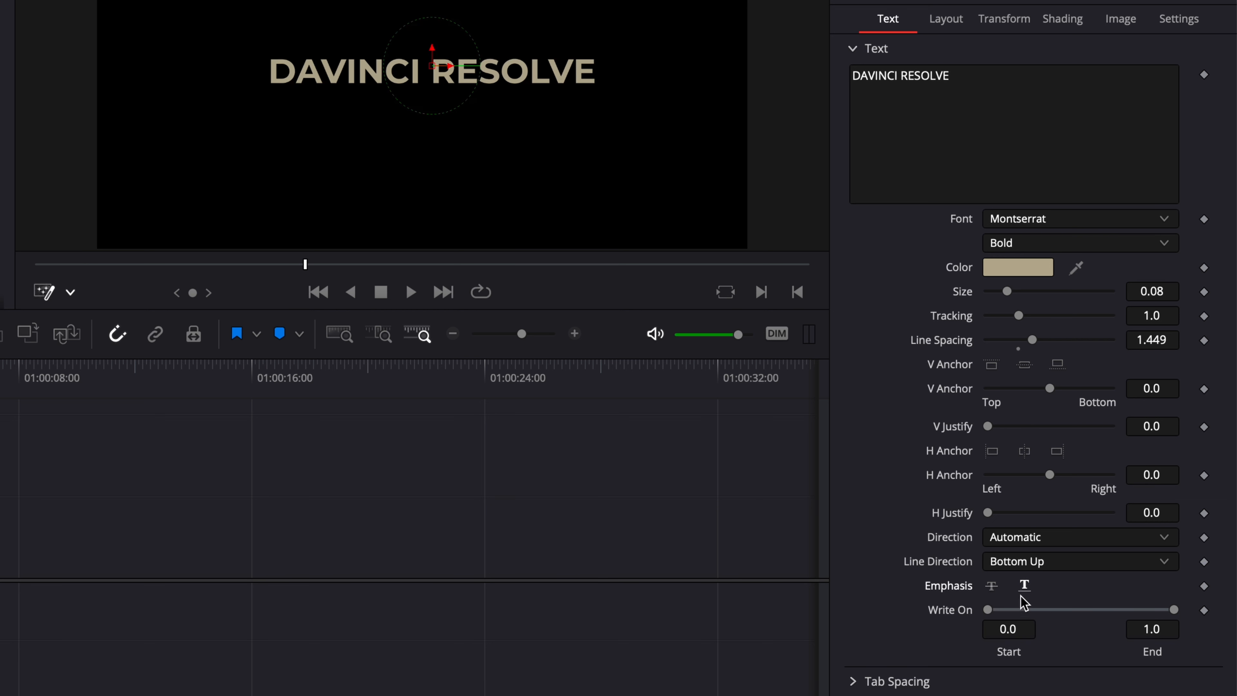
pyautogui.click(1025, 586)
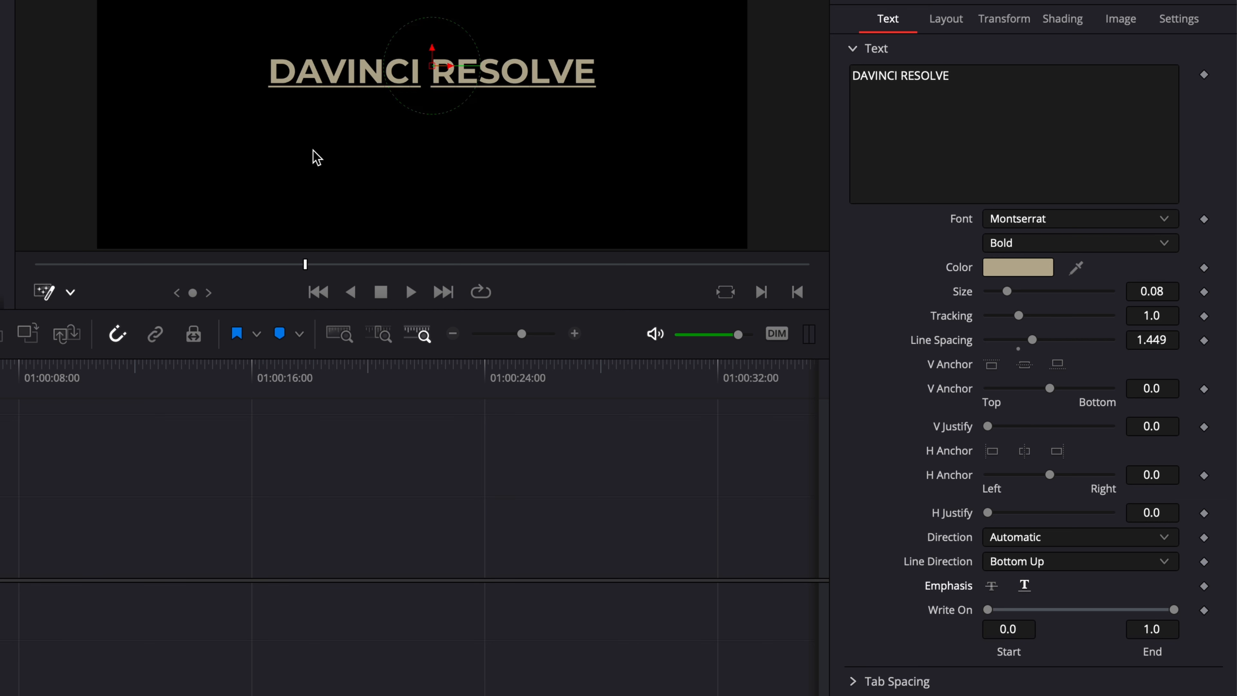
pyautogui.hotkey('ctrl', 'z')
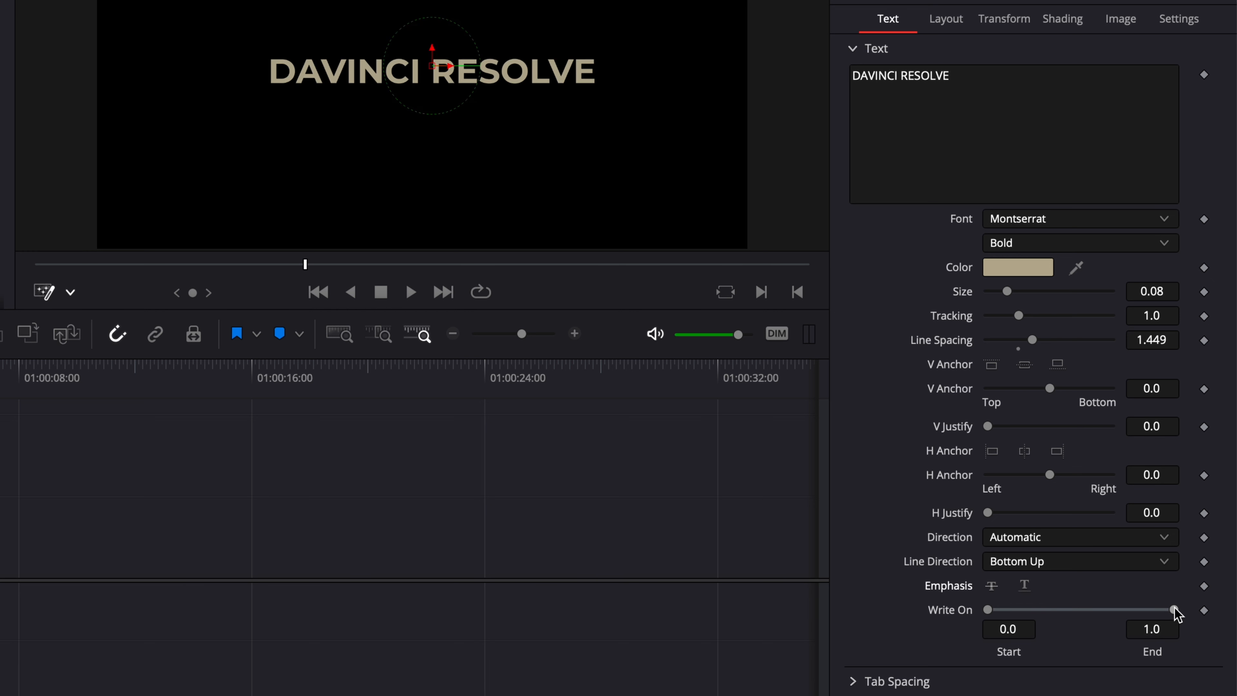
# Lower the title's Write On end value to 0.0 and bring it back to 1.0.
pyautogui.moveTo(1175, 609)
pyautogui.mouseDown()
pyautogui.moveTo(989, 605)
pyautogui.moveTo(1199, 609)
pyautogui.mouseUp()
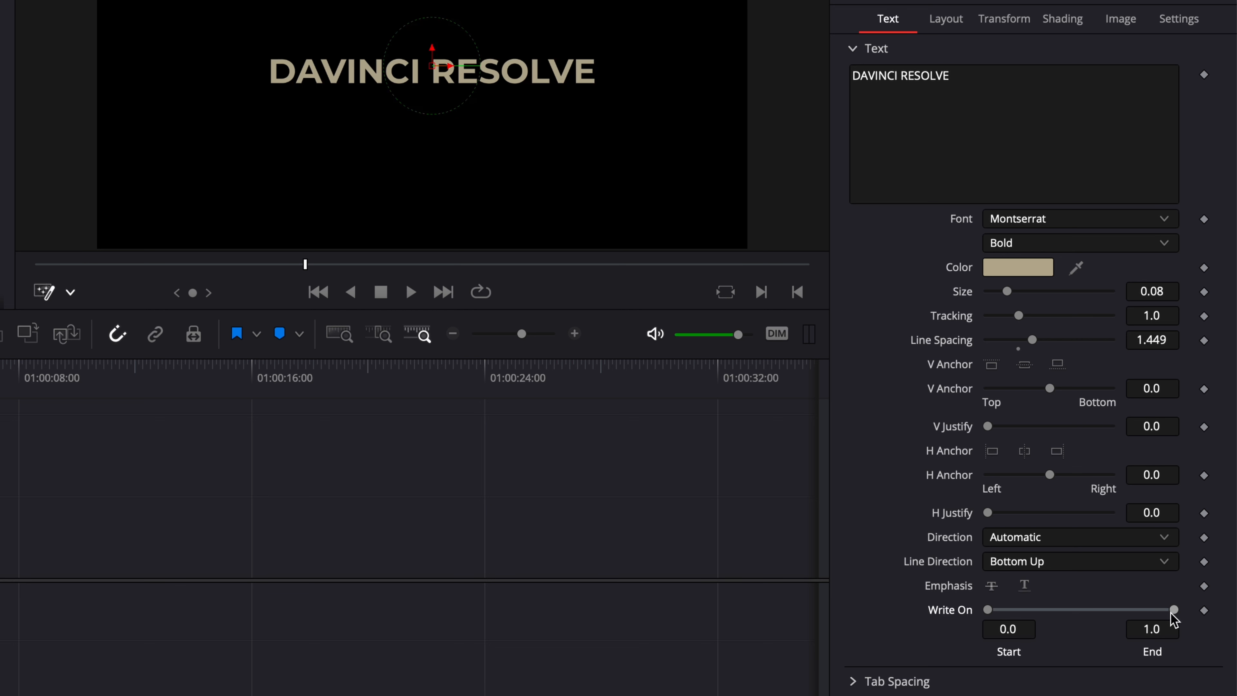
pyautogui.moveTo(1174, 610); pyautogui.dragTo(994, 610)
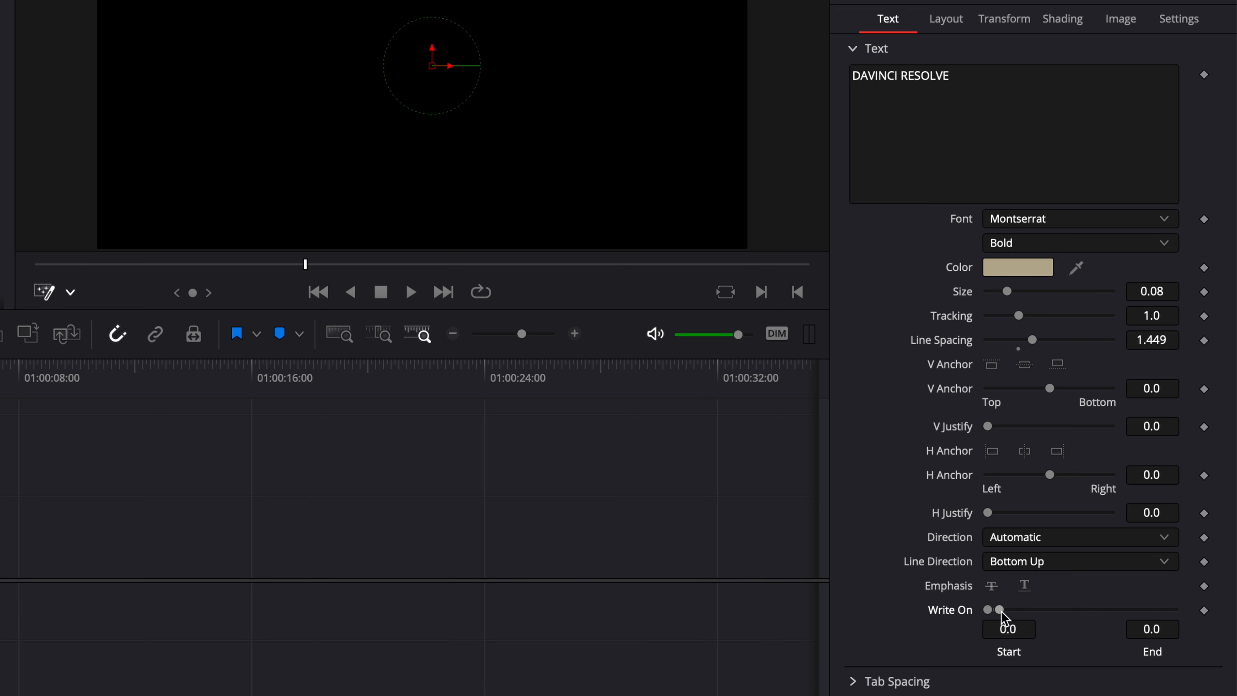
pyautogui.moveTo(1000, 610); pyautogui.dragTo(1174, 611)
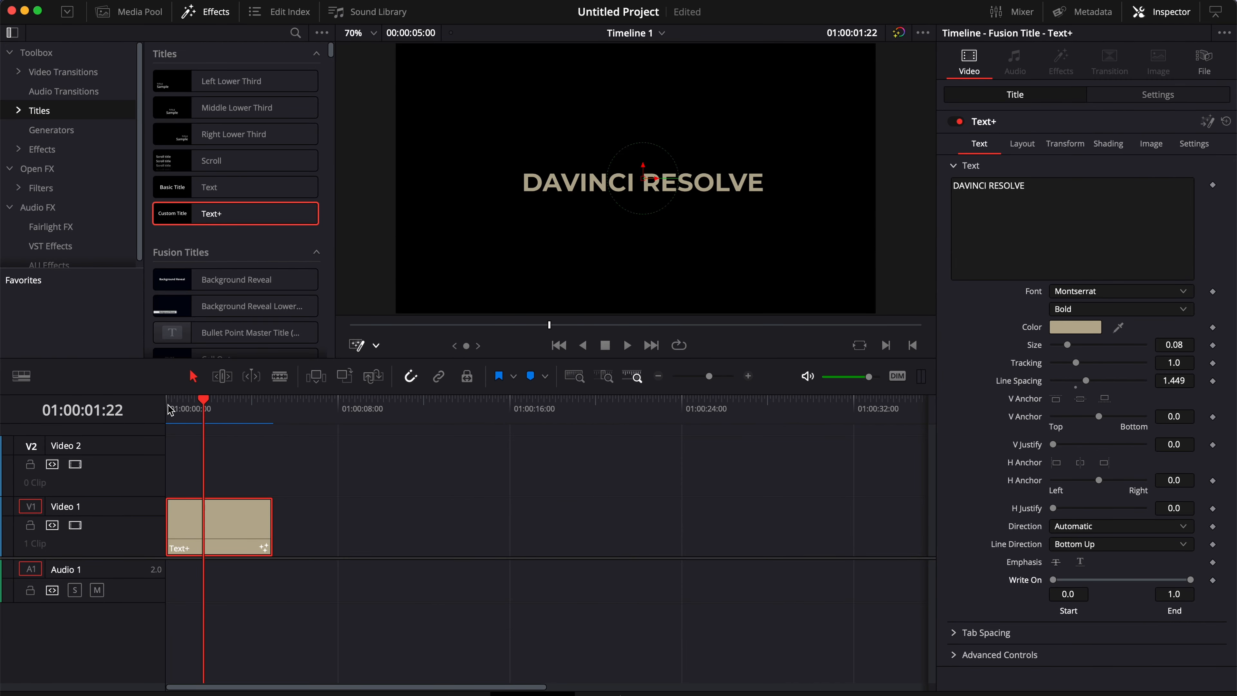
# Keyframe the title's Write On end value from 0.0 at 01:00:00:00 to 1.0 at 01:00:05:00.
pyautogui.click(170, 410)
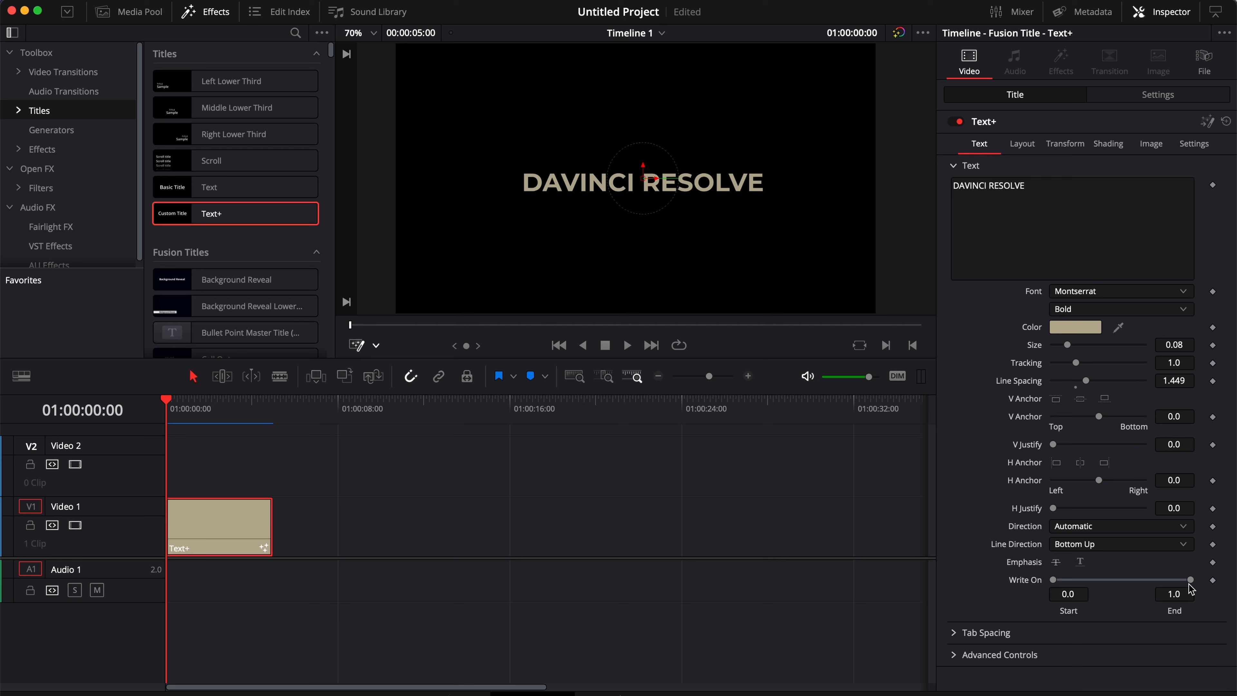
pyautogui.moveTo(1190, 580); pyautogui.dragTo(1057, 581)
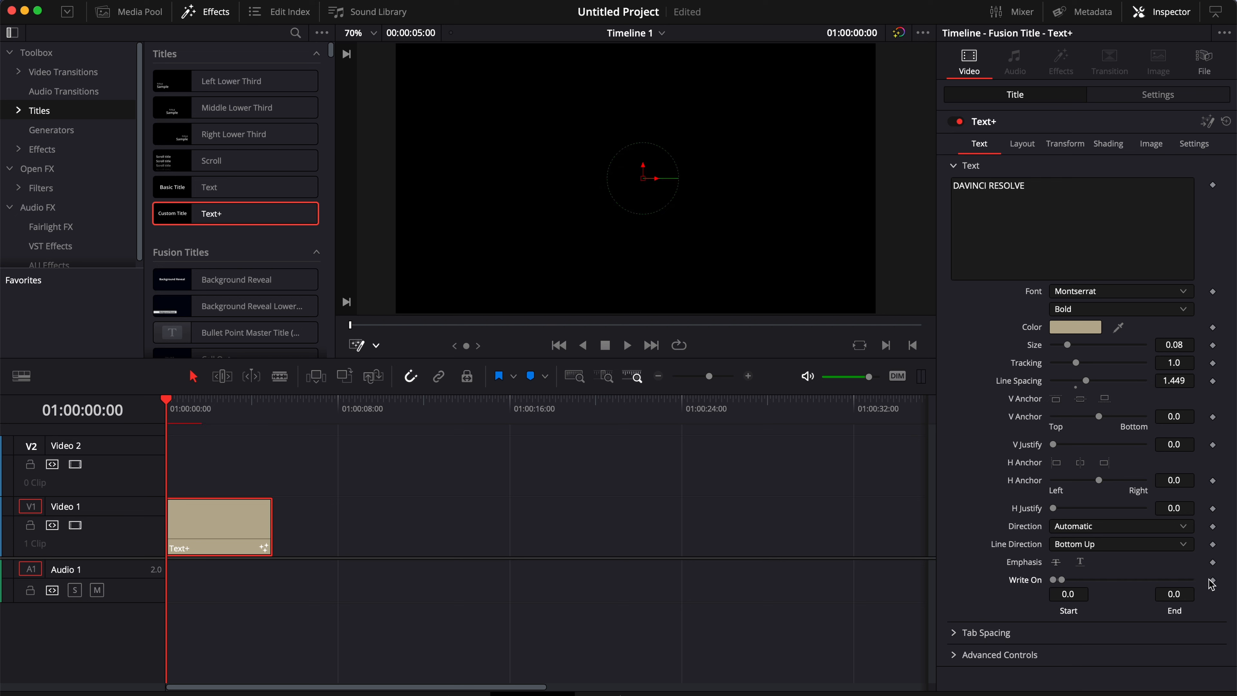
pyautogui.click(267, 408)
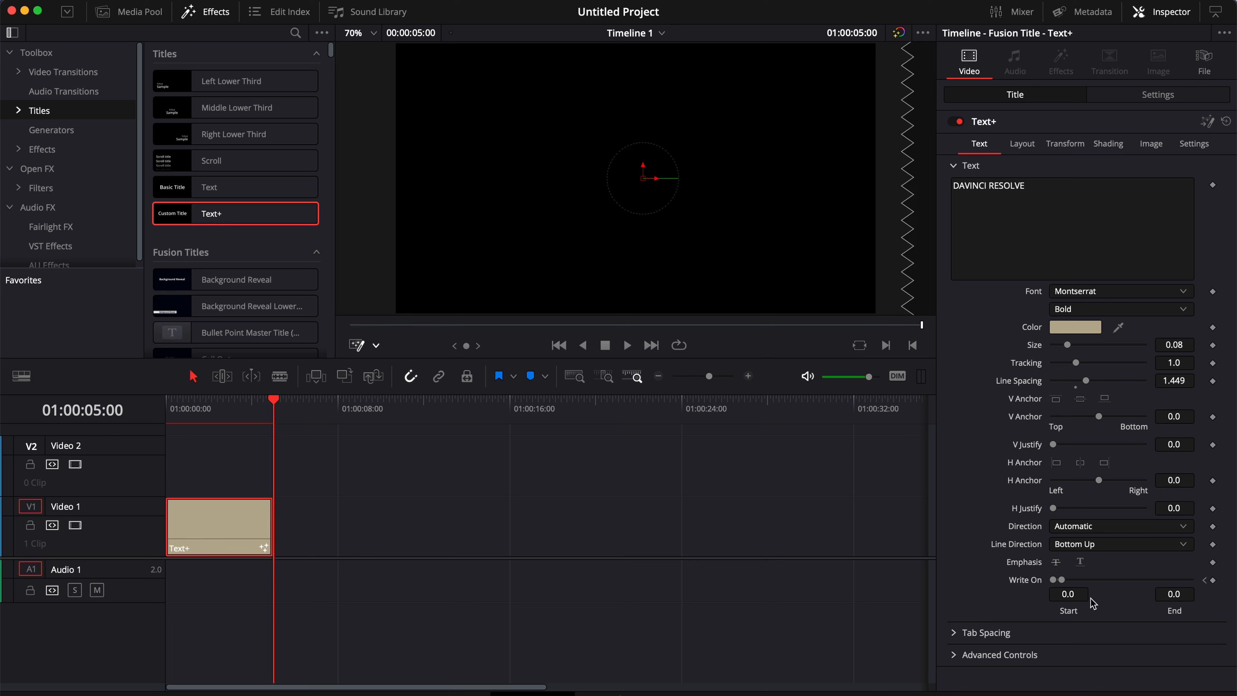
pyautogui.moveTo(1059, 580); pyautogui.dragTo(1207, 588)
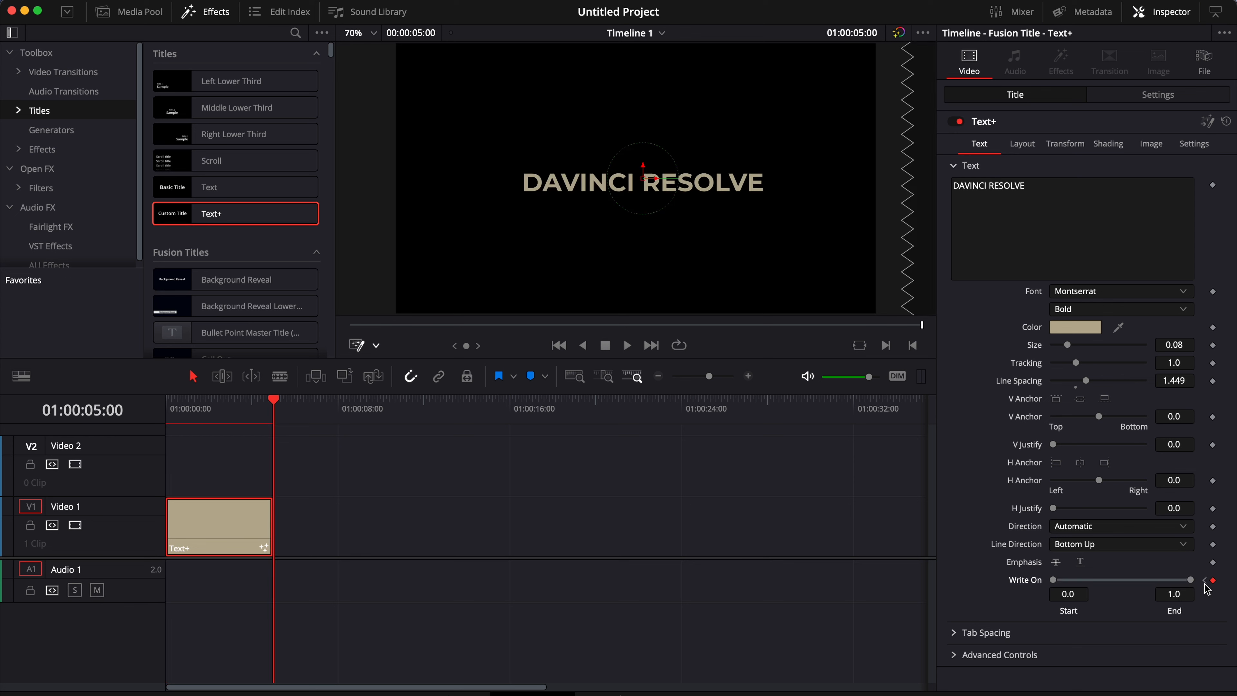
# Play the title clip from its start to preview the write-on animation, and return the playhead to the start.
pyautogui.click(167, 406)
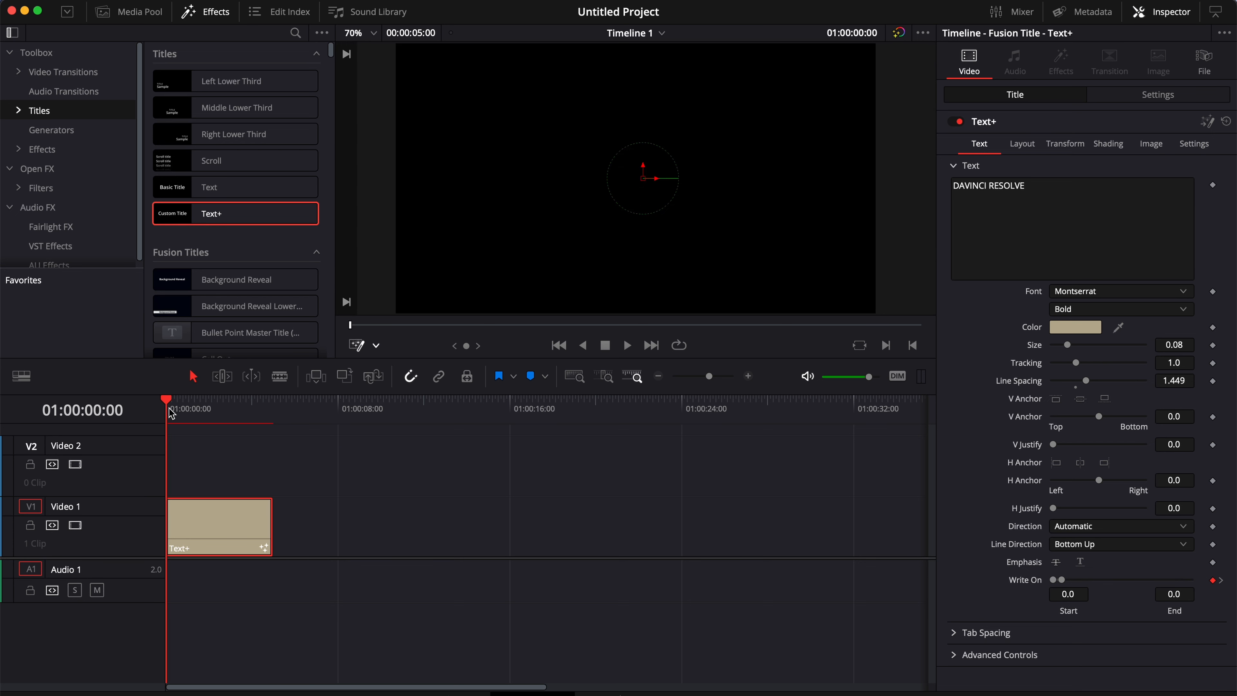
pyautogui.press('space')
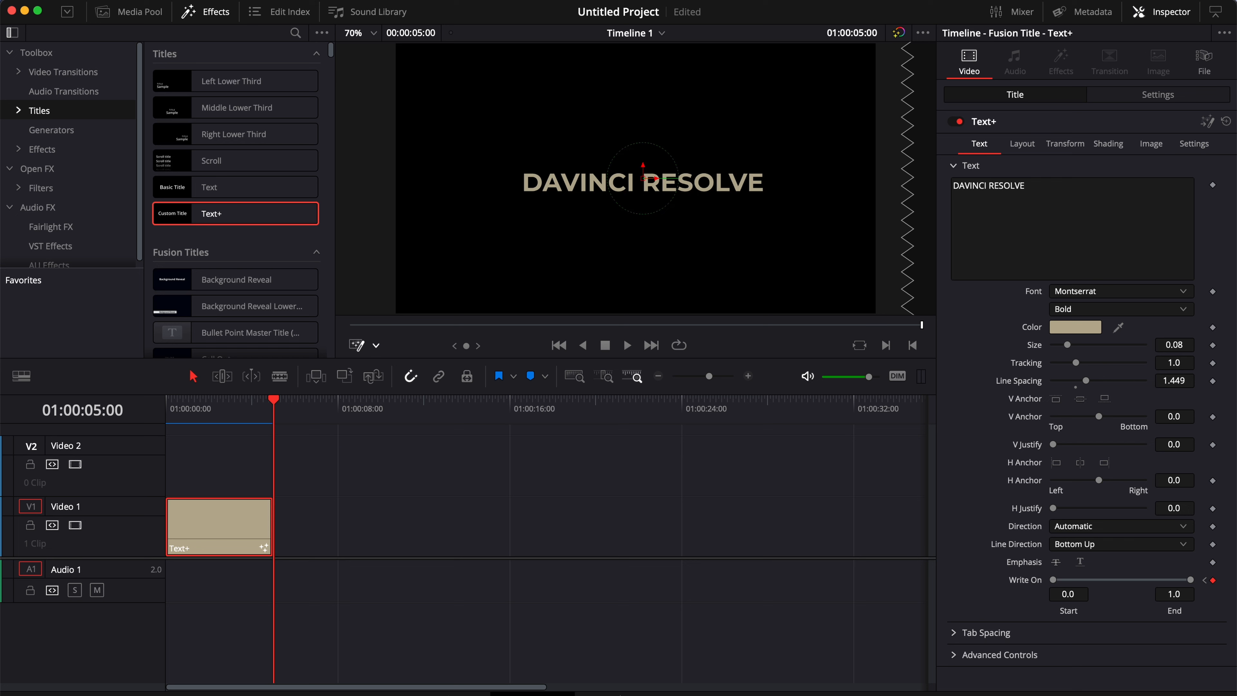
pyautogui.press('Home')
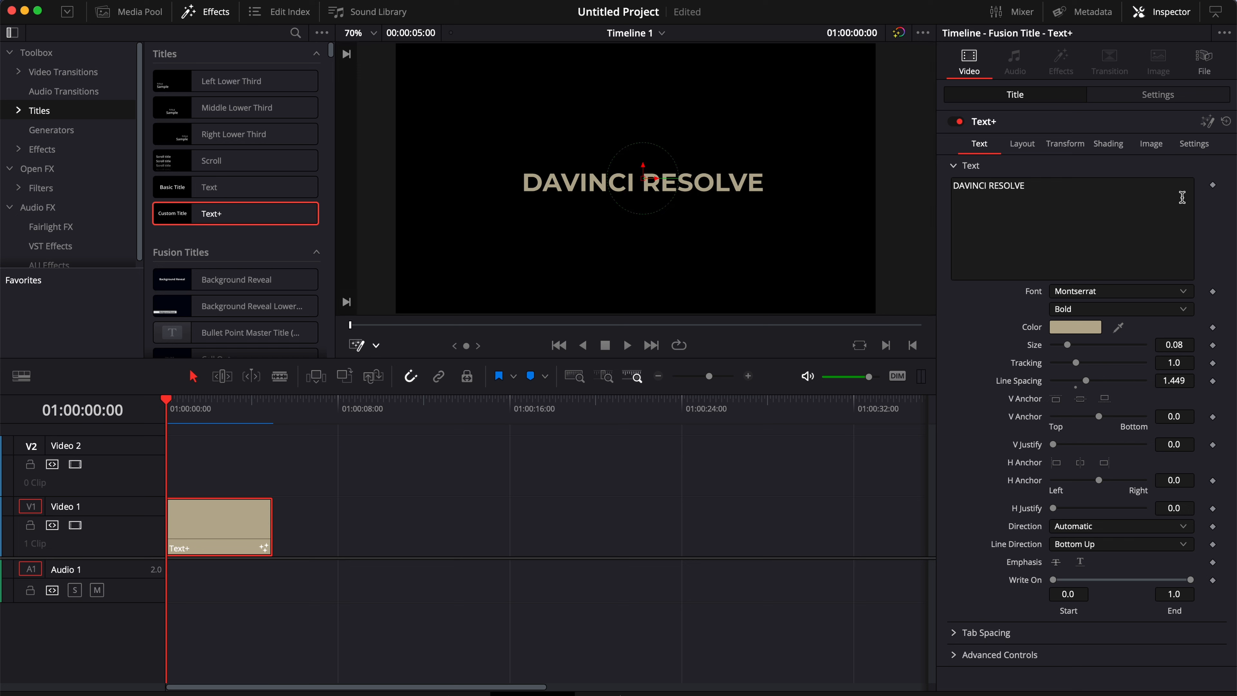
# Set the title's layout type to Circle and go back to its text settings.
pyautogui.click(1023, 143)
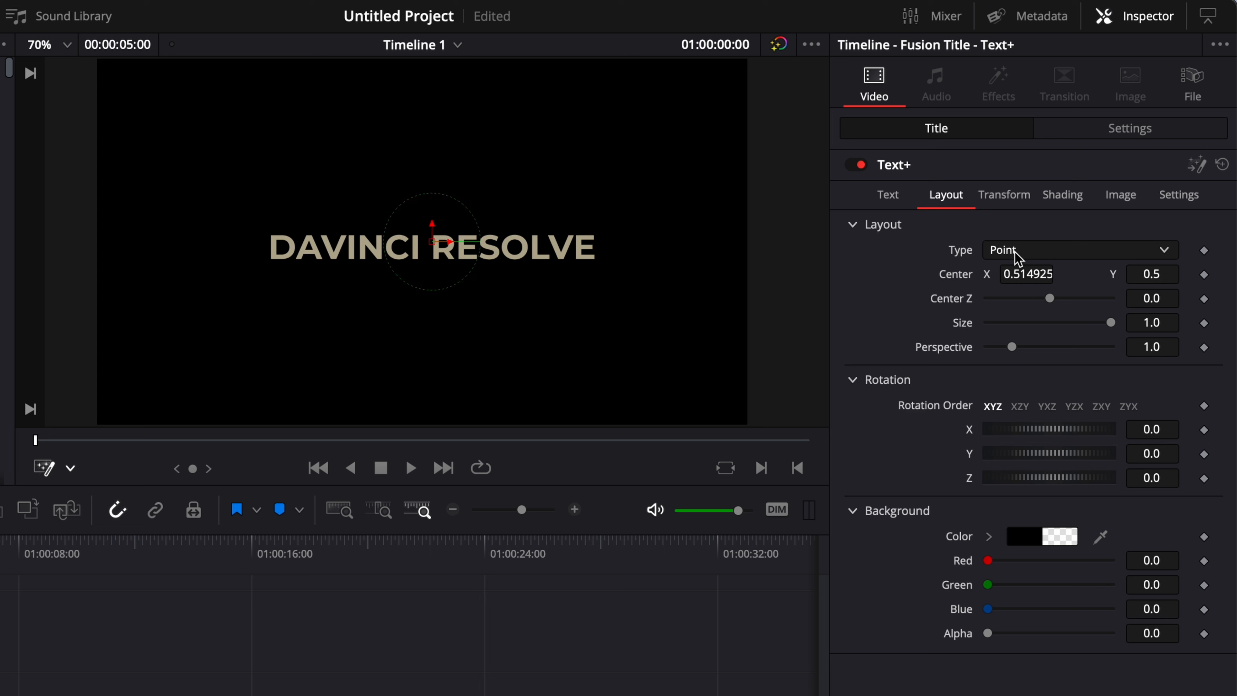
pyautogui.click(1002, 254)
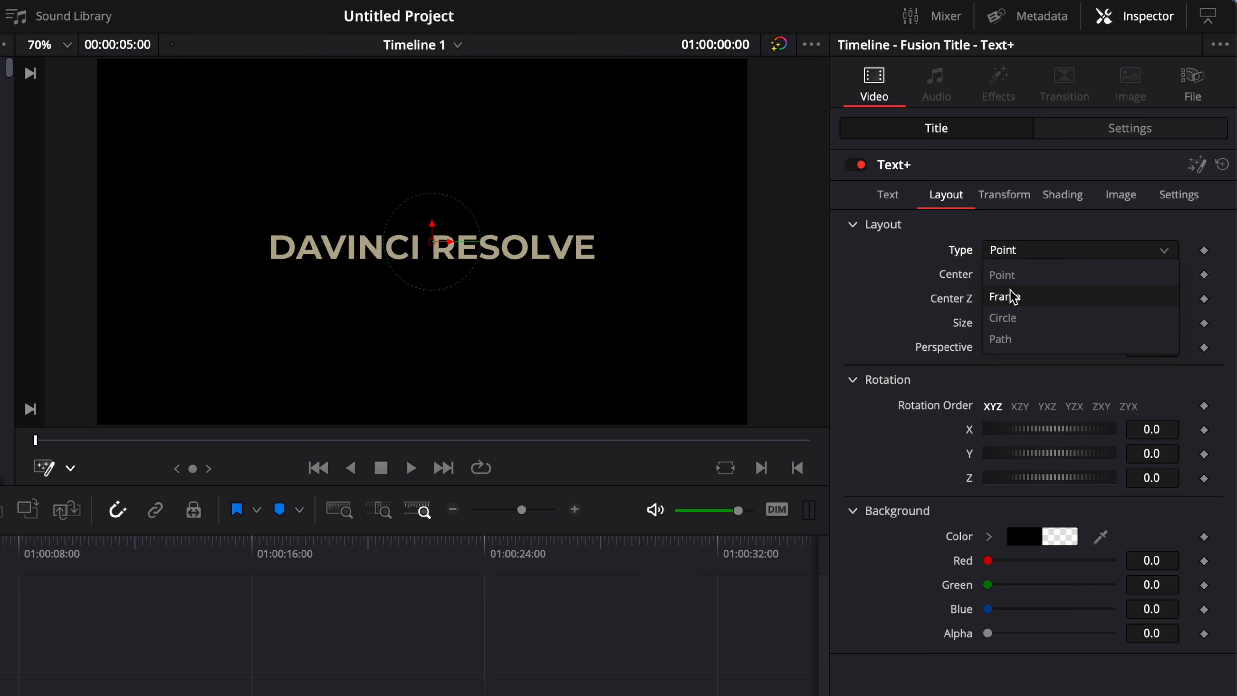
pyautogui.click(1004, 319)
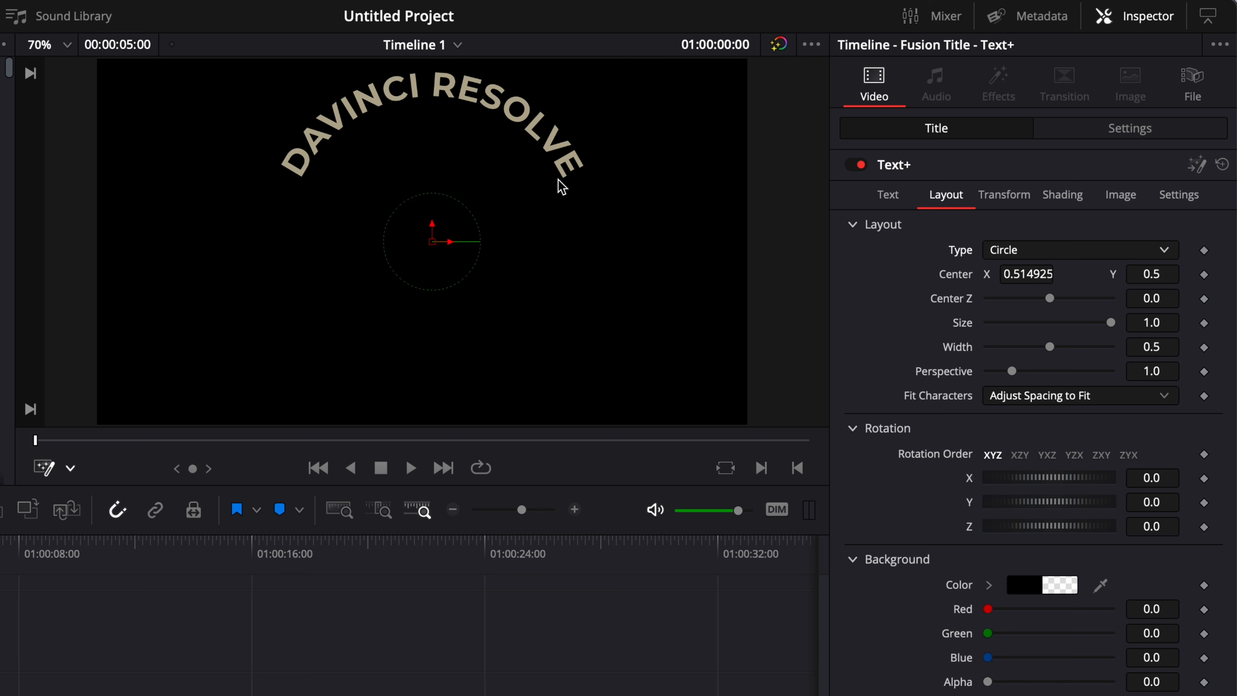
pyautogui.click(888, 194)
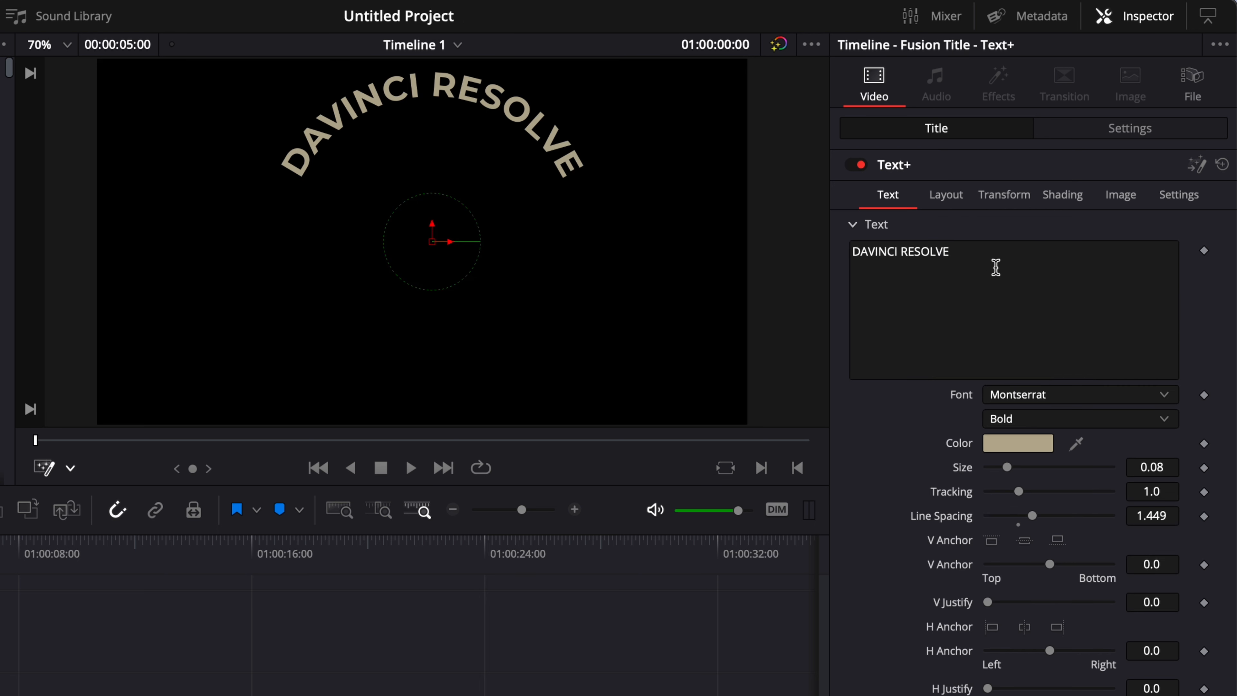
# Try adding extra letters to the title text in the circular layout, and restore the text to DAVINCI RESOLVE.
pyautogui.click(994, 258)
pyautogui.write('dvssvsee')
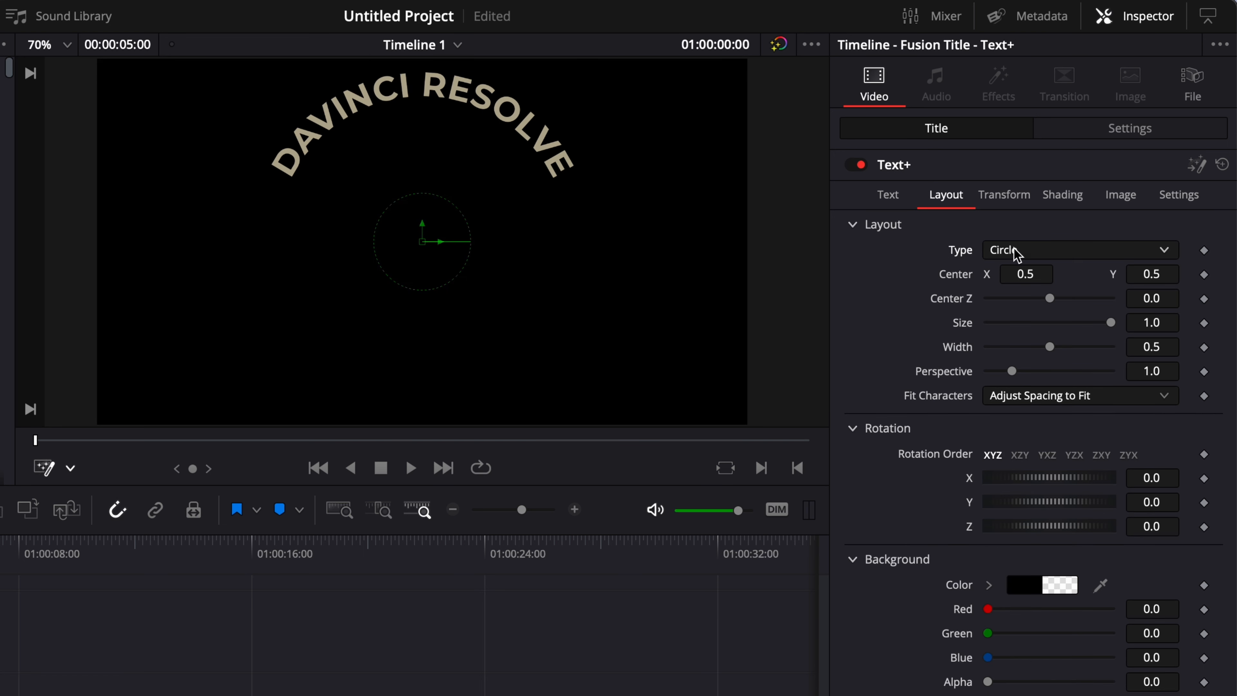
# Set the title's layout type to Path and draw a four-point arched path across the viewer, curving its last segment.
pyautogui.click(1018, 254)
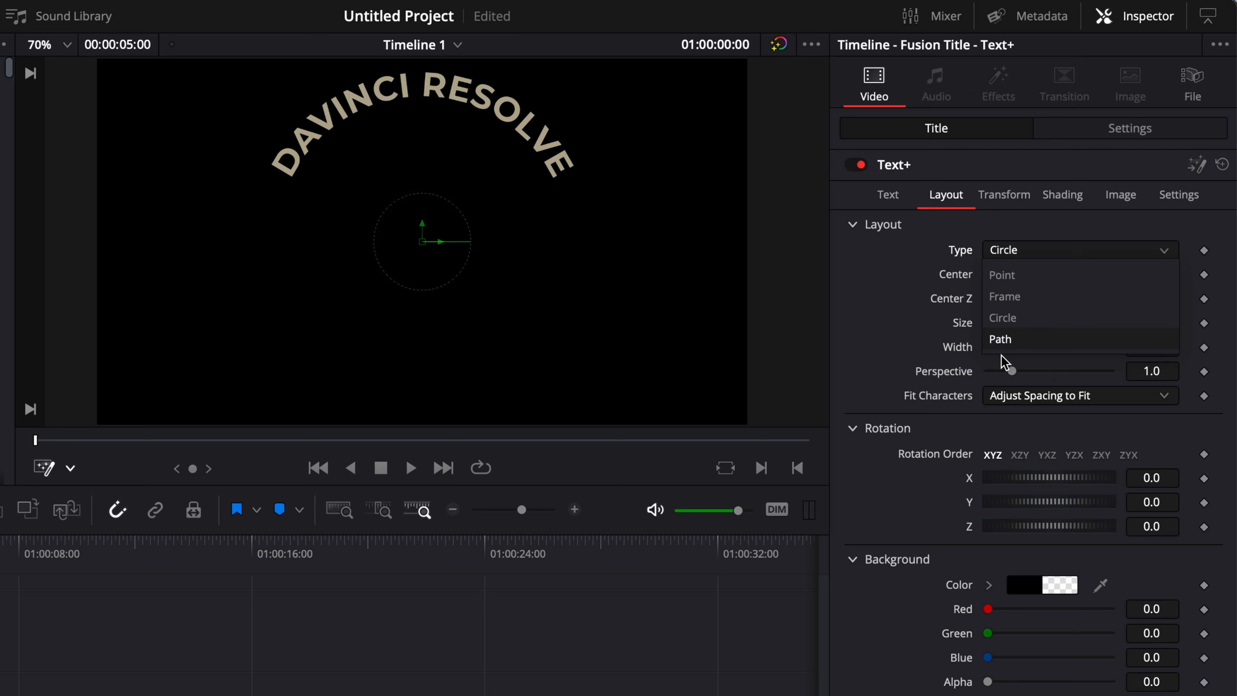
pyautogui.click(1005, 342)
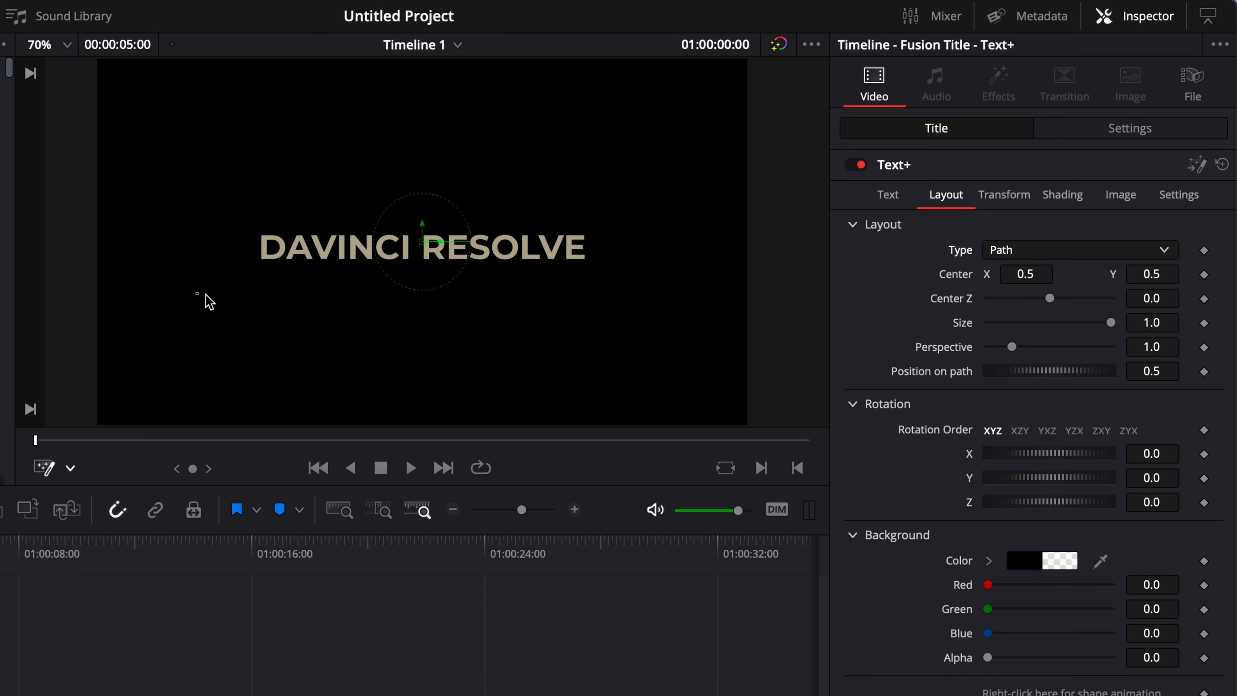
pyautogui.click(347, 207)
pyautogui.click(528, 229)
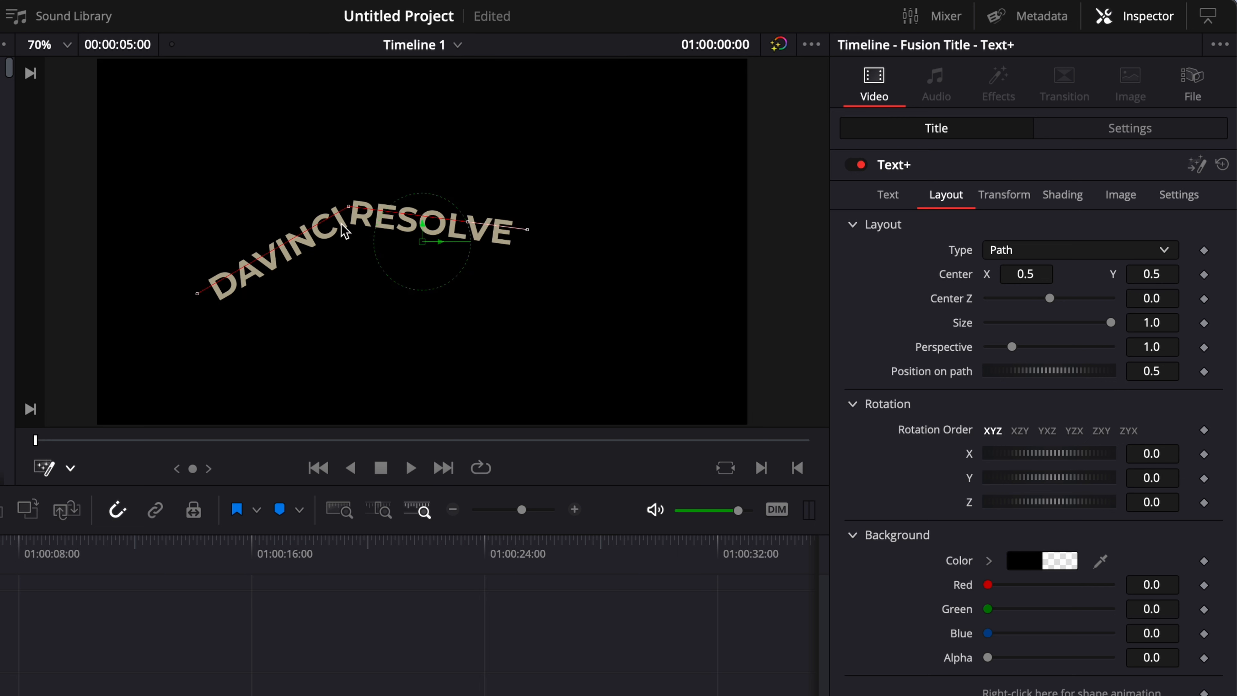
pyautogui.click(611, 295)
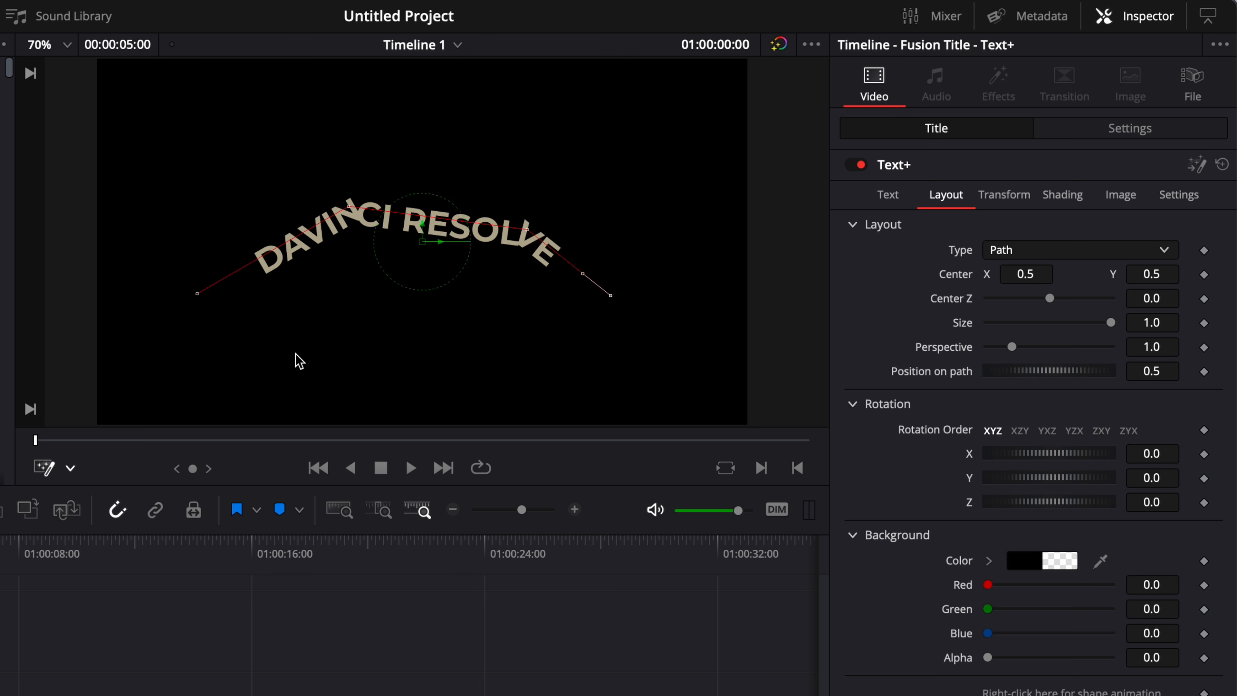
pyautogui.click(583, 276)
pyautogui.moveTo(584, 276); pyautogui.dragTo(662, 139)
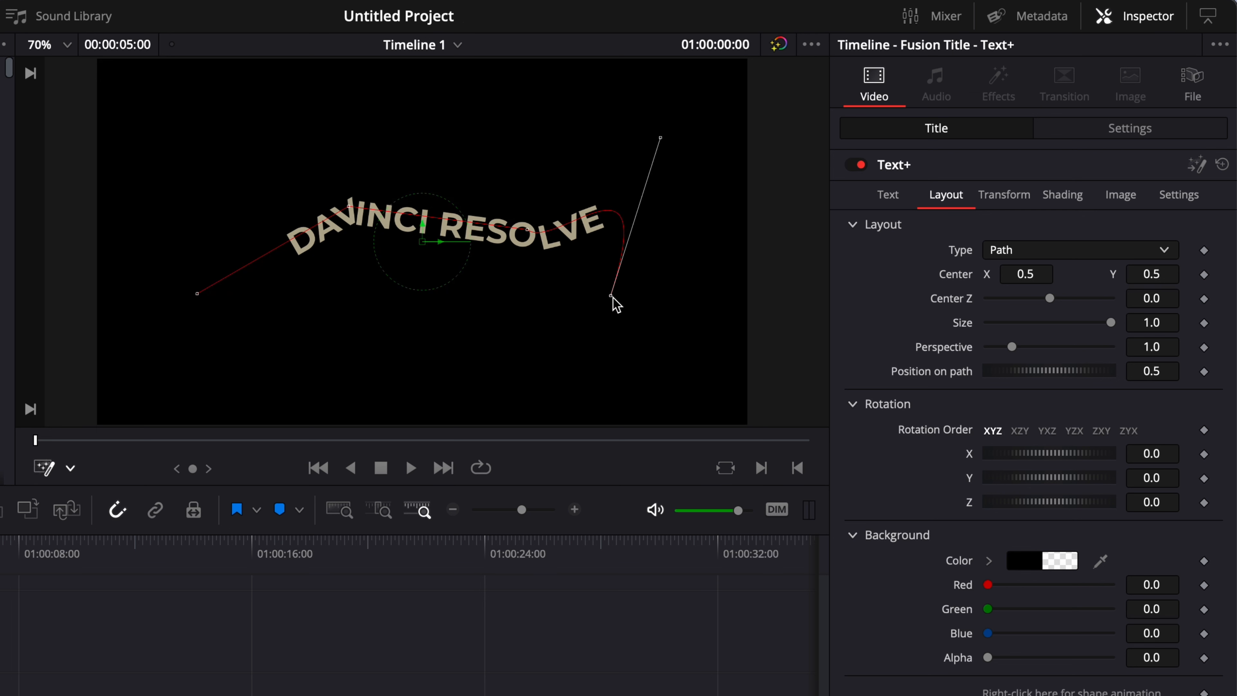
# Delete the points of the drawn path and set the title's layout type to Point.
pyautogui.press('Delete')
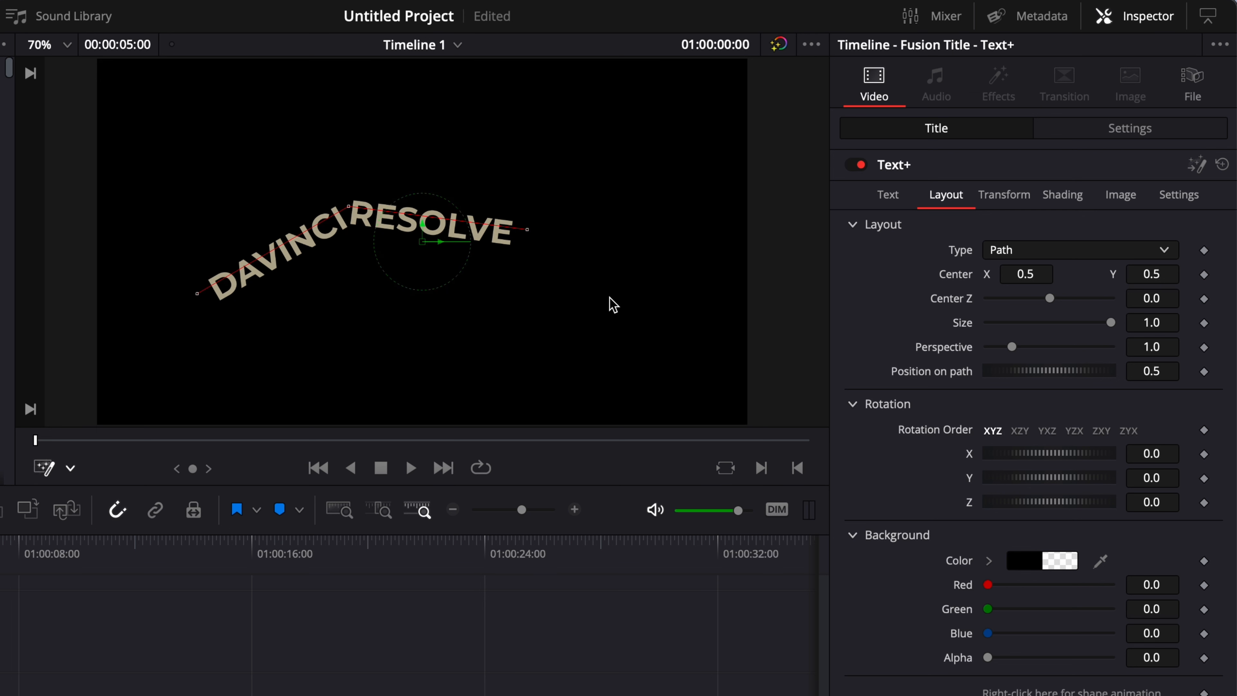
pyautogui.click(527, 230)
pyautogui.press('Delete')
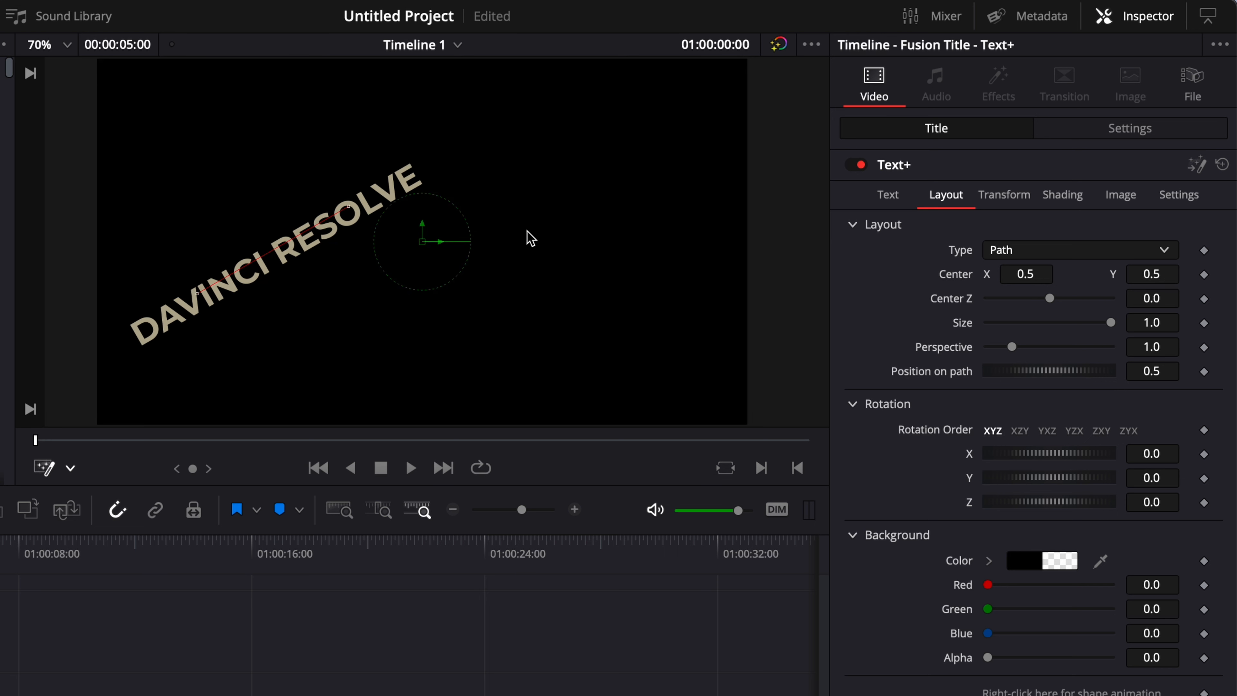
pyautogui.click(349, 207)
pyautogui.press('Delete')
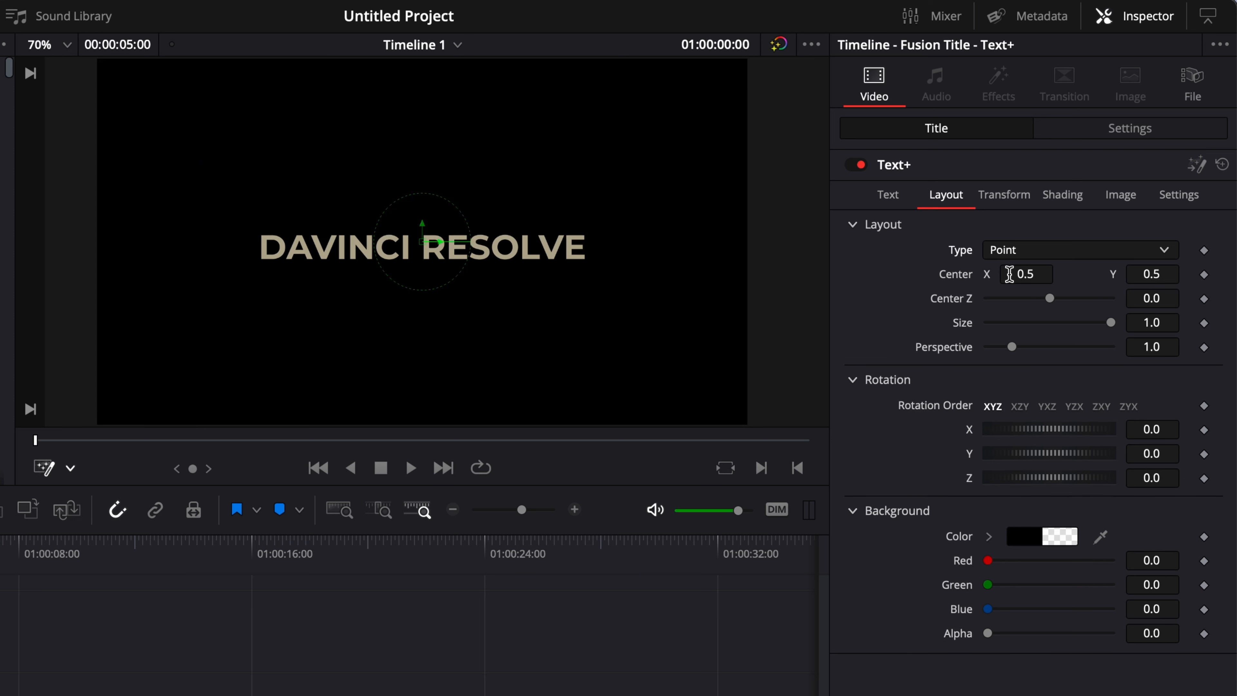
# Try shifting the title's center in the viewer and by its X and Y values, with X at 0.523, and reset both to 0.5.
pyautogui.moveTo(423, 246)
pyautogui.mouseDown()
pyautogui.moveTo(530, 230)
pyautogui.moveTo(418, 207)
pyautogui.moveTo(461, 285)
pyautogui.moveTo(430, 312)
pyautogui.moveTo(448, 282)
pyautogui.moveTo(437, 255)
pyautogui.mouseUp()
pyautogui.hotkey('ctrl', 'z')
pyautogui.moveTo(1035, 273)
pyautogui.mouseDown()
pyautogui.moveTo(975, 273)
pyautogui.moveTo(1043, 273)
pyautogui.mouseUp()
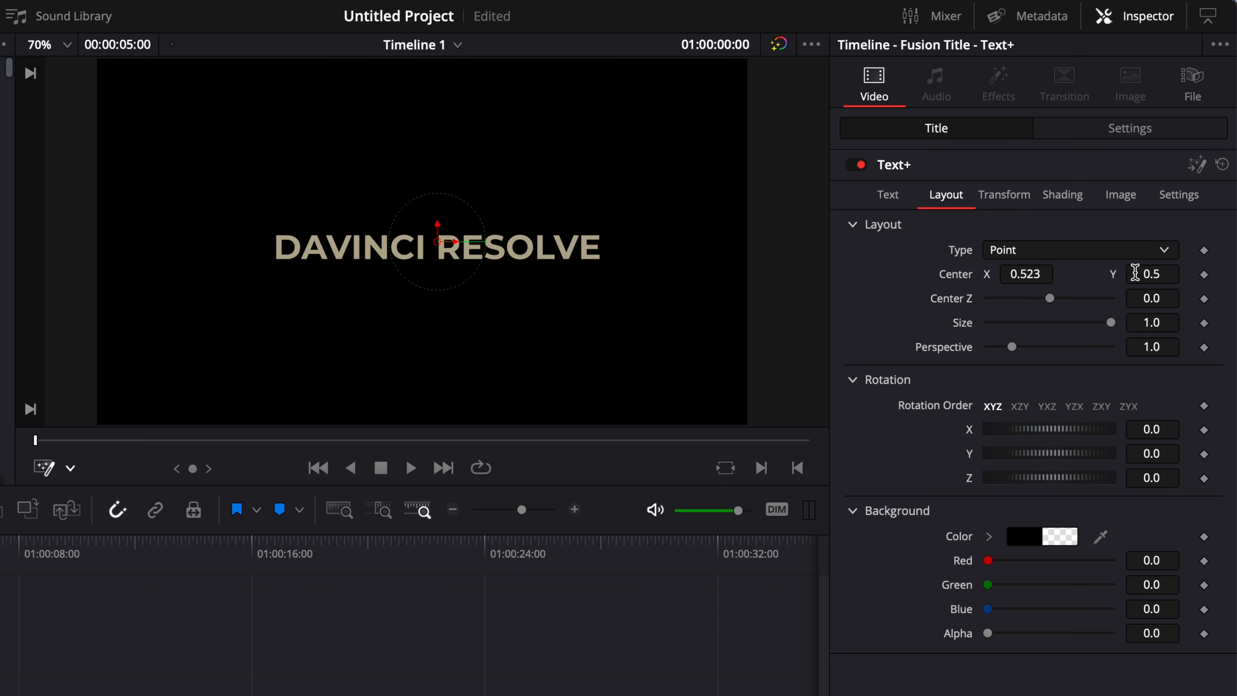
pyautogui.moveTo(1152, 274); pyautogui.dragTo(1138, 274)
pyautogui.doubleClick(957, 275)
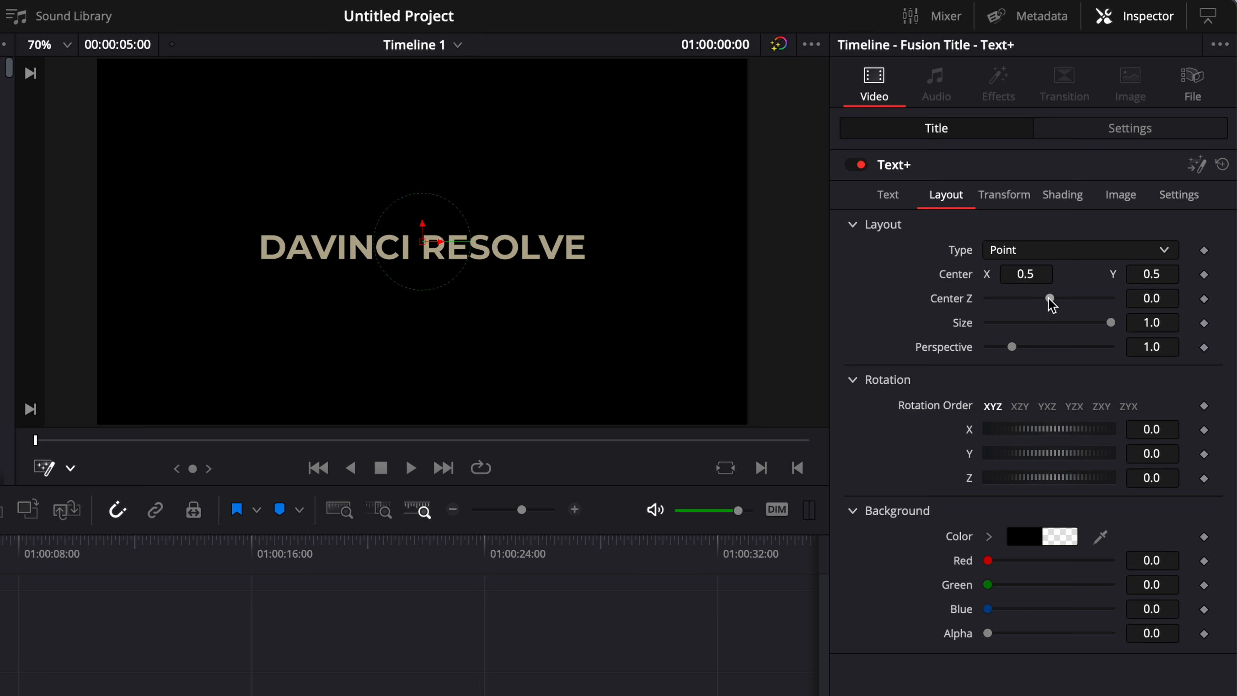
# Try out the layout's Center Z, Size and Perspective, taking Perspective to 2.402, and restore them to 0.0, 1.0 and 1.0.
pyautogui.moveTo(1051, 300)
pyautogui.mouseDown()
pyautogui.moveTo(1072, 299)
pyautogui.moveTo(1036, 300)
pyautogui.moveTo(1052, 302)
pyautogui.mouseUp()
pyautogui.doubleClick(955, 298)
pyautogui.moveTo(1112, 323)
pyautogui.mouseDown()
pyautogui.moveTo(1088, 333)
pyautogui.moveTo(1115, 322)
pyautogui.mouseUp()
pyautogui.moveTo(1012, 348); pyautogui.dragTo(1043, 359)
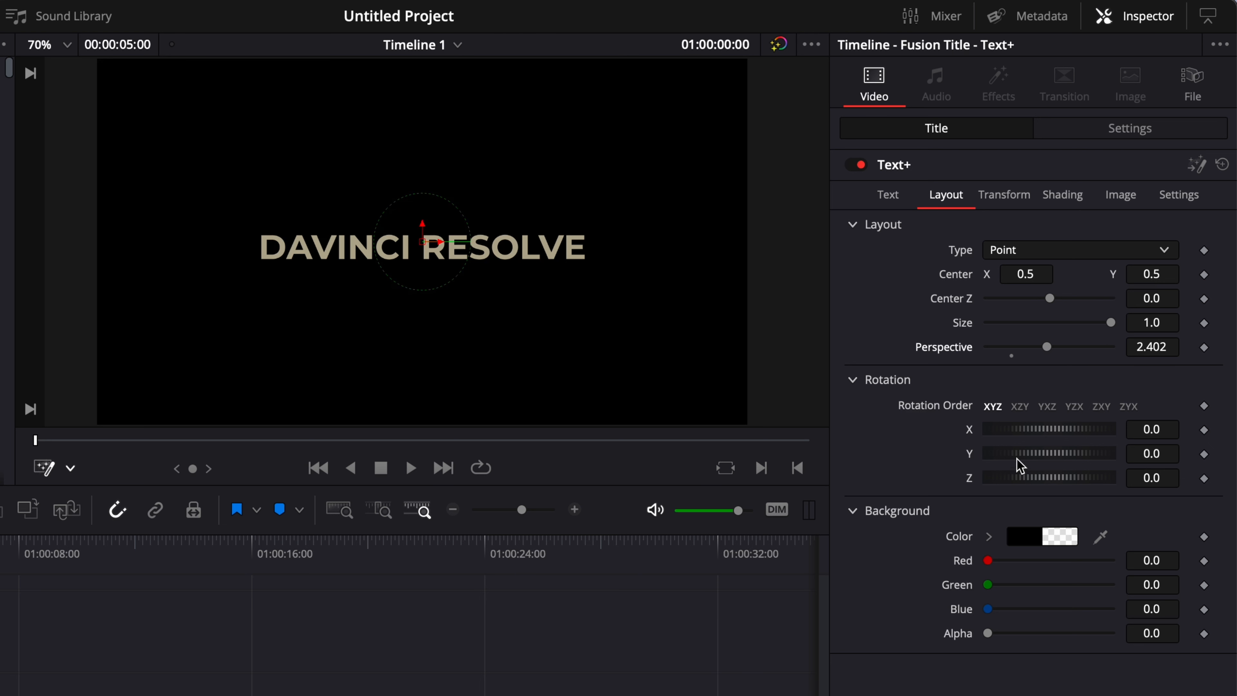
pyautogui.doubleClick(950, 347)
# Rotate the title to X 31.3 and Y 20.9 with Perspective at 3.307, and reset the rotation and perspective.
pyautogui.moveTo(1034, 452)
pyautogui.mouseDown()
pyautogui.moveTo(1047, 452)
pyautogui.moveTo(1044, 431)
pyautogui.mouseUp()
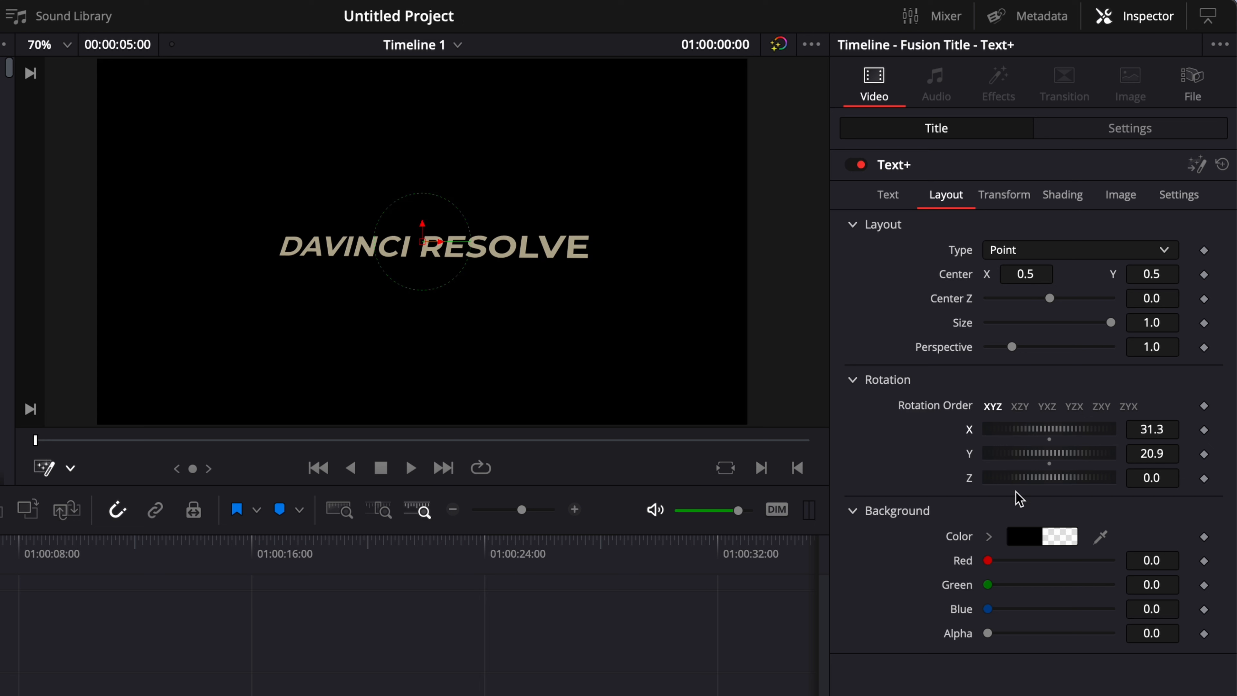
pyautogui.moveTo(1014, 350); pyautogui.dragTo(1069, 350)
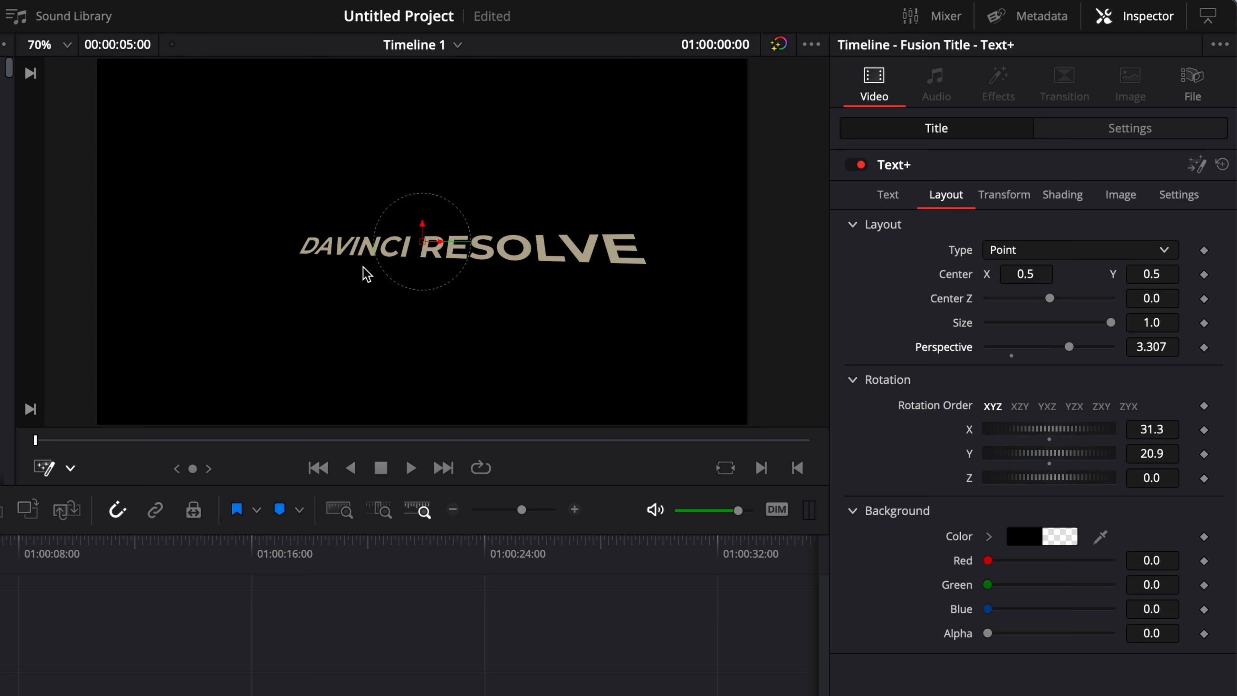
pyautogui.doubleClick(970, 429)
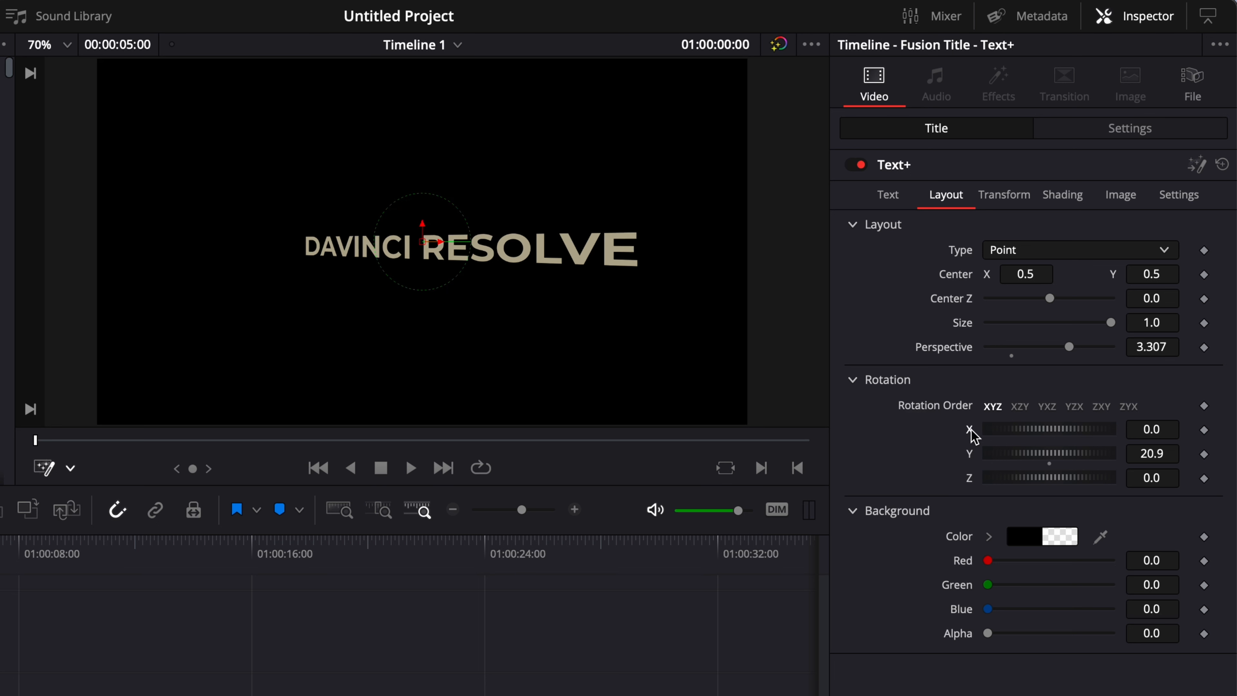
pyautogui.doubleClick(970, 453)
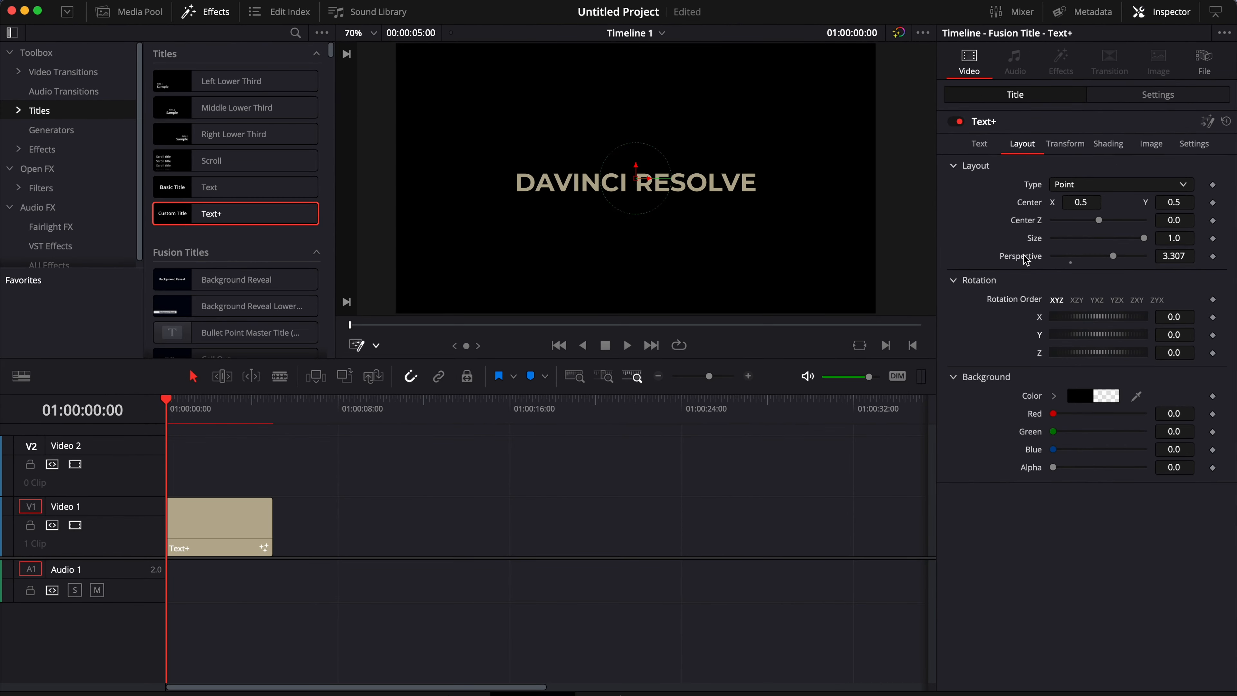
pyautogui.doubleClick(1025, 256)
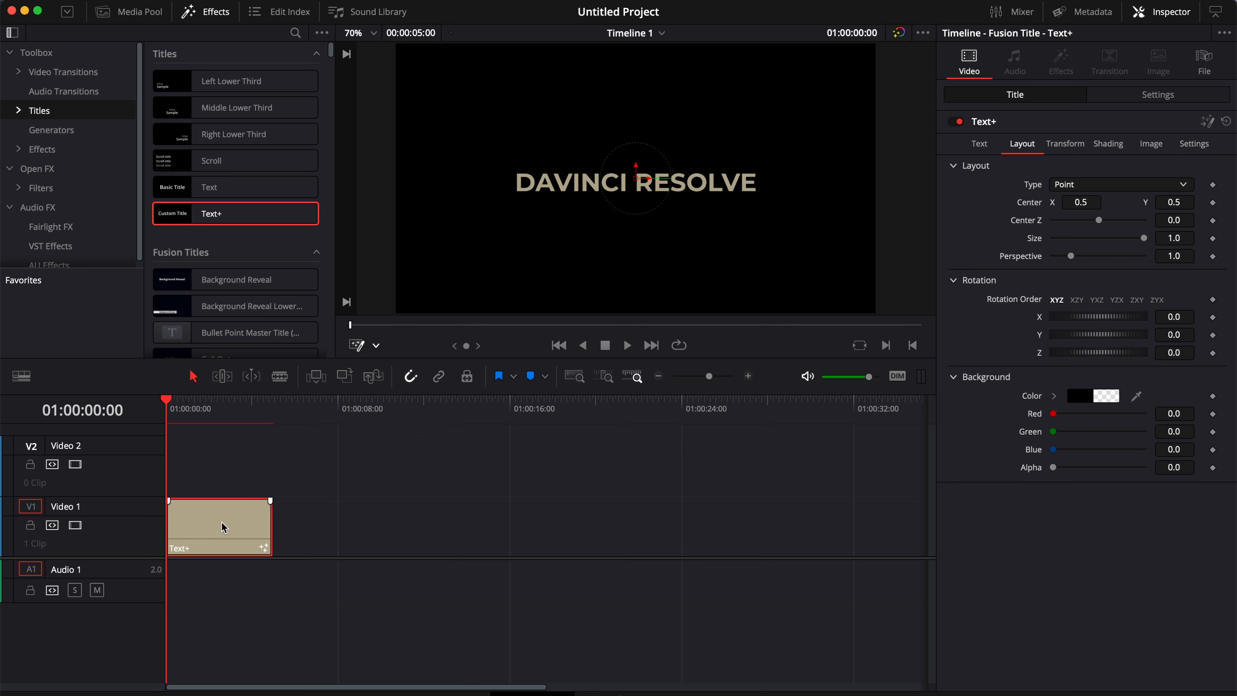
# Move the title clip up to Video 2, place production ID_4274798.mp4 beneath it on Video 1, and set the playhead to 01:00:01:25.
pyautogui.moveTo(221, 525); pyautogui.dragTo(221, 490)
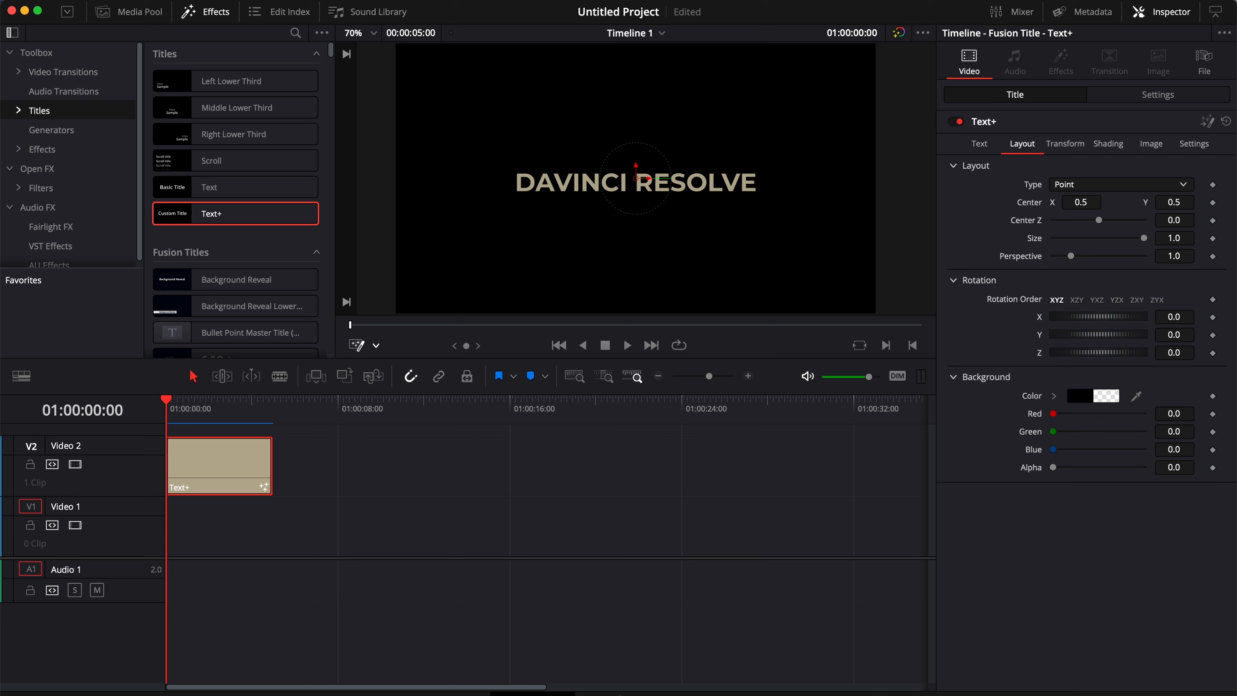
pyautogui.click(1025, 695)
pyautogui.moveTo(1083, 249); pyautogui.dragTo(168, 520)
pyautogui.click(207, 418)
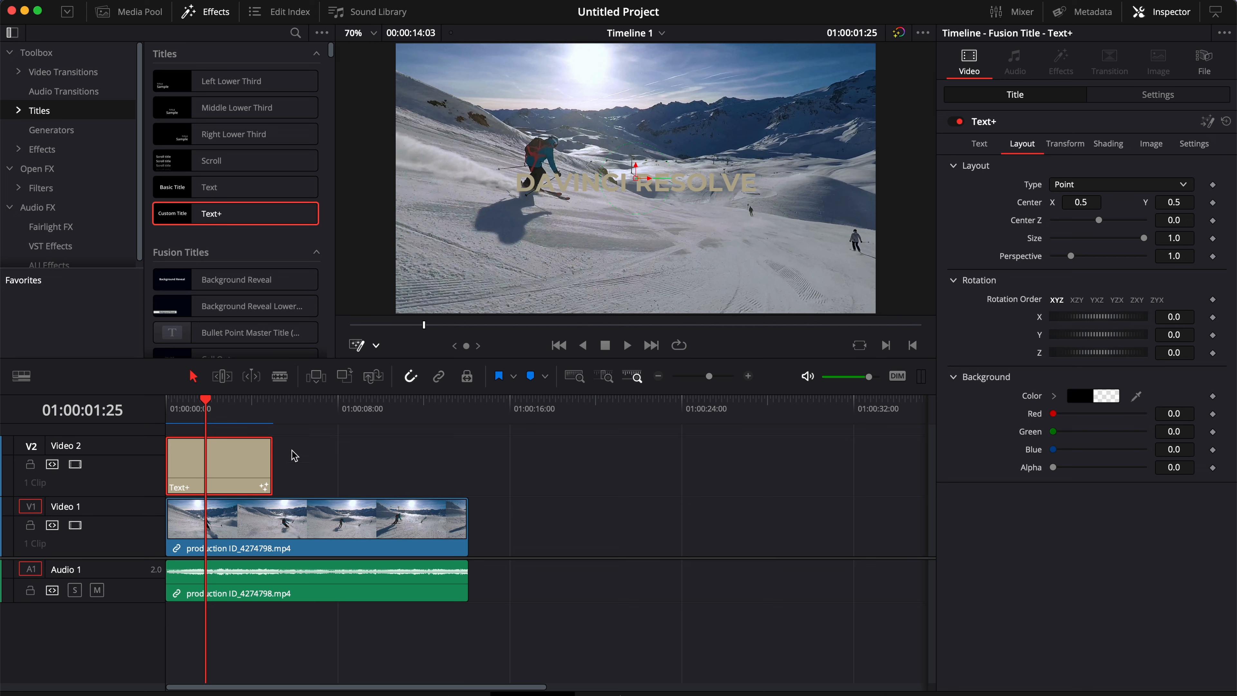
# Raise the title's background alpha to 1.0 and set the background color to Orange.
pyautogui.click(225, 527)
pyautogui.click(2, 570)
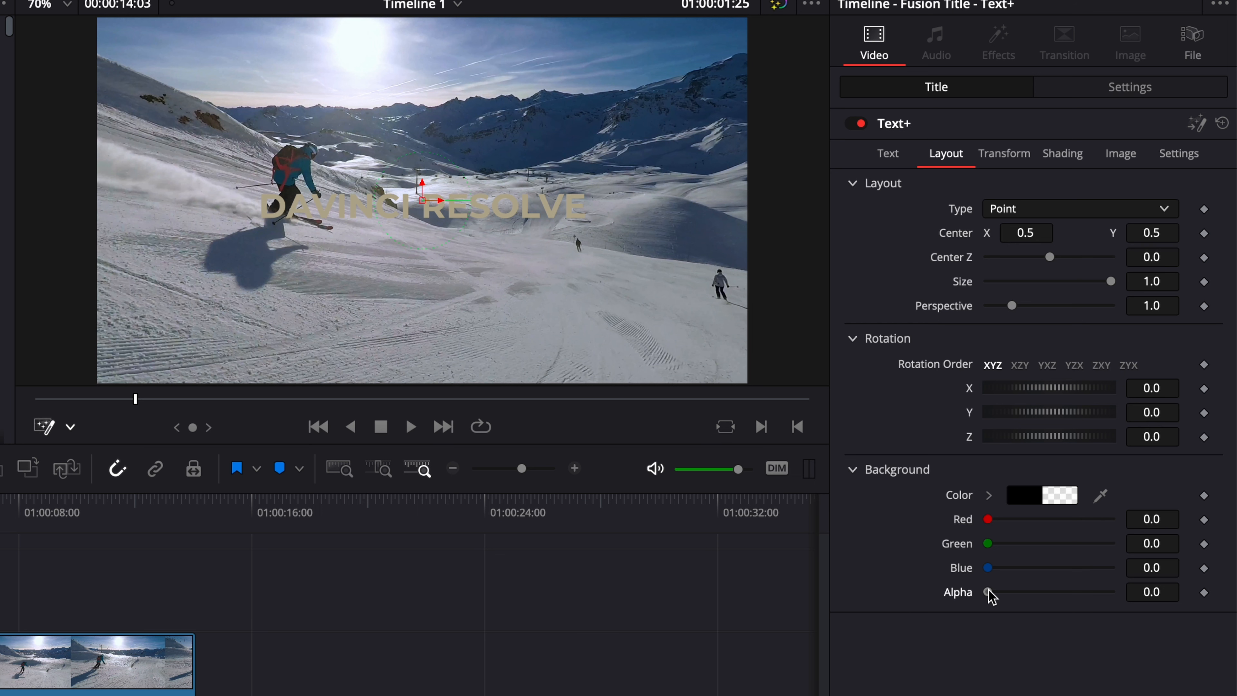
pyautogui.moveTo(991, 594); pyautogui.dragTo(1120, 594)
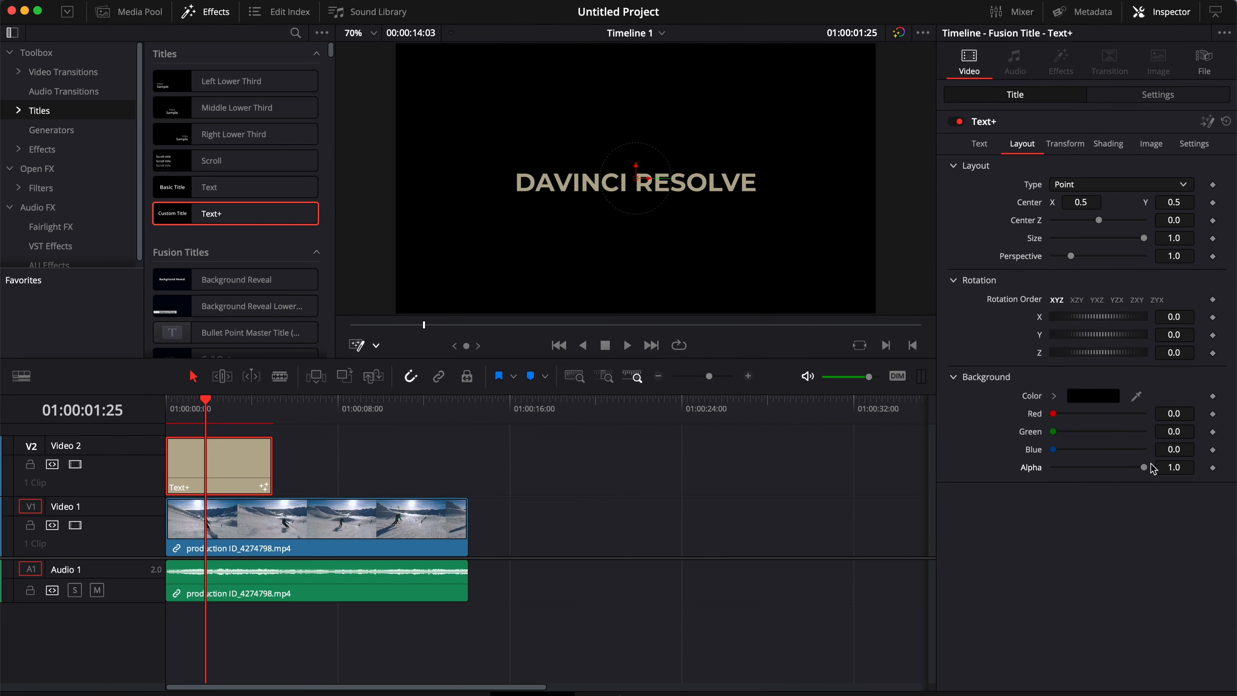
pyautogui.click(1091, 395)
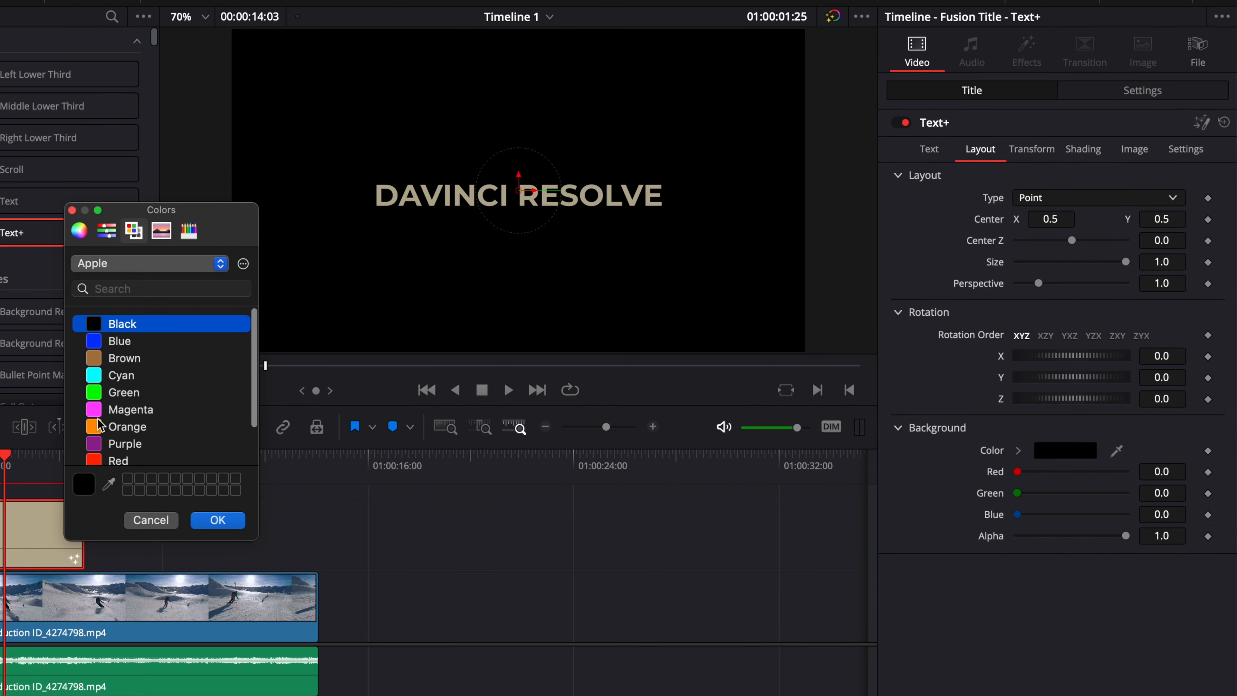
pyautogui.click(305, 376)
pyautogui.click(219, 519)
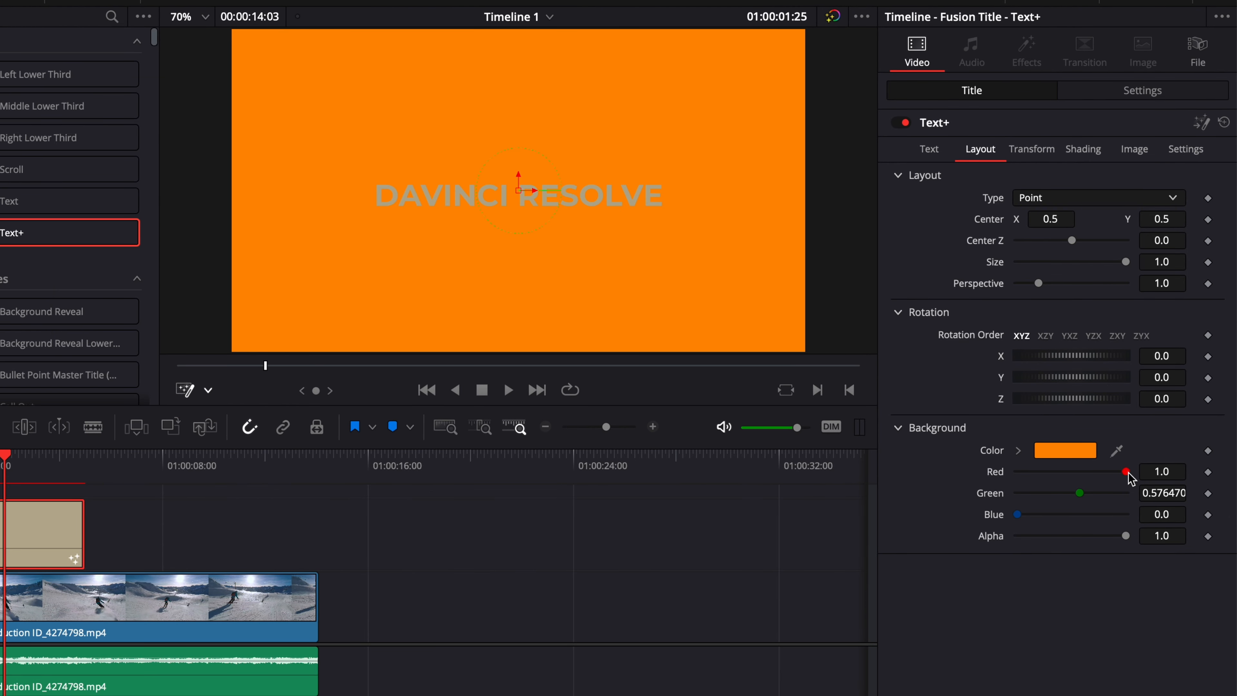
# Set the title's background color back to Black and lower its alpha to 0.433 and on to 0.0.
pyautogui.click(1070, 457)
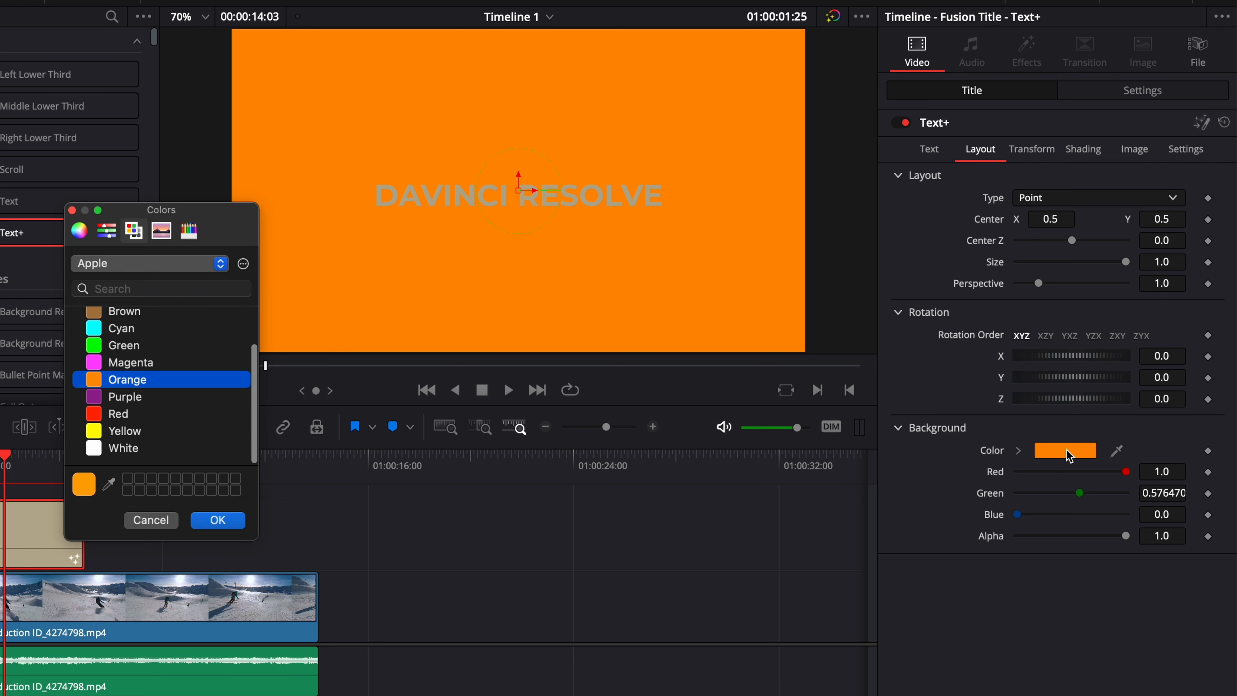
pyautogui.scroll(2, 117, 353)
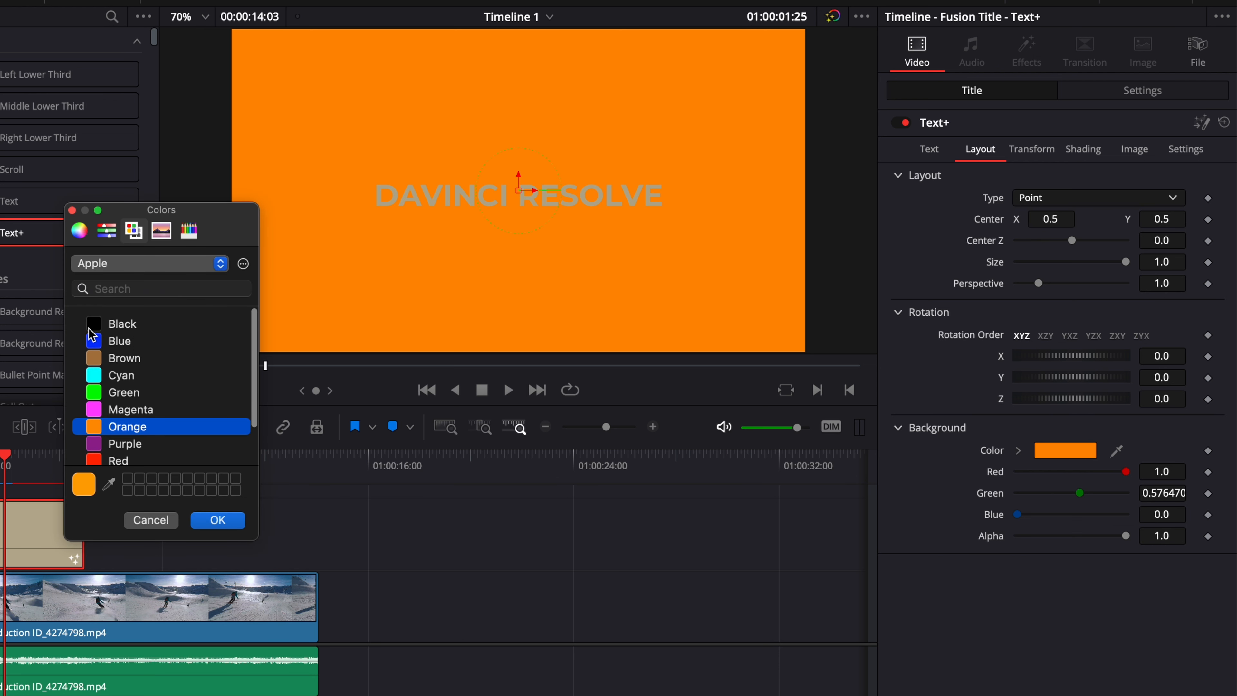
pyautogui.click(100, 326)
pyautogui.click(218, 527)
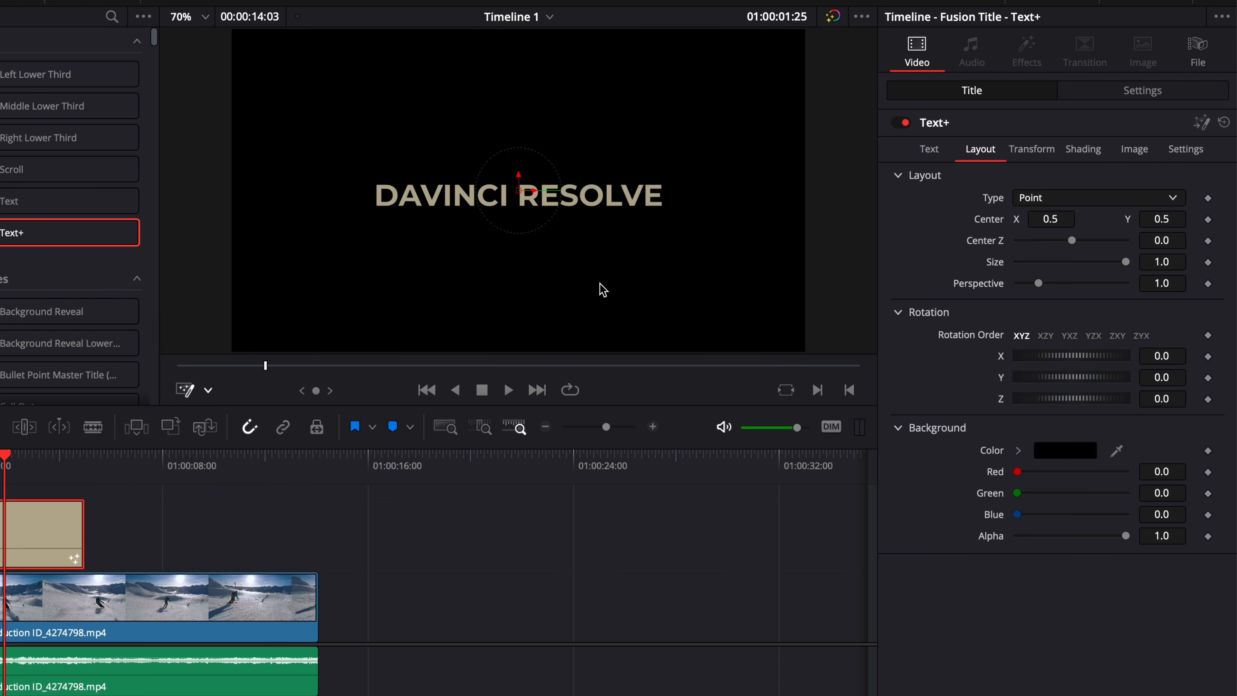
pyautogui.moveTo(1126, 536); pyautogui.dragTo(1064, 536)
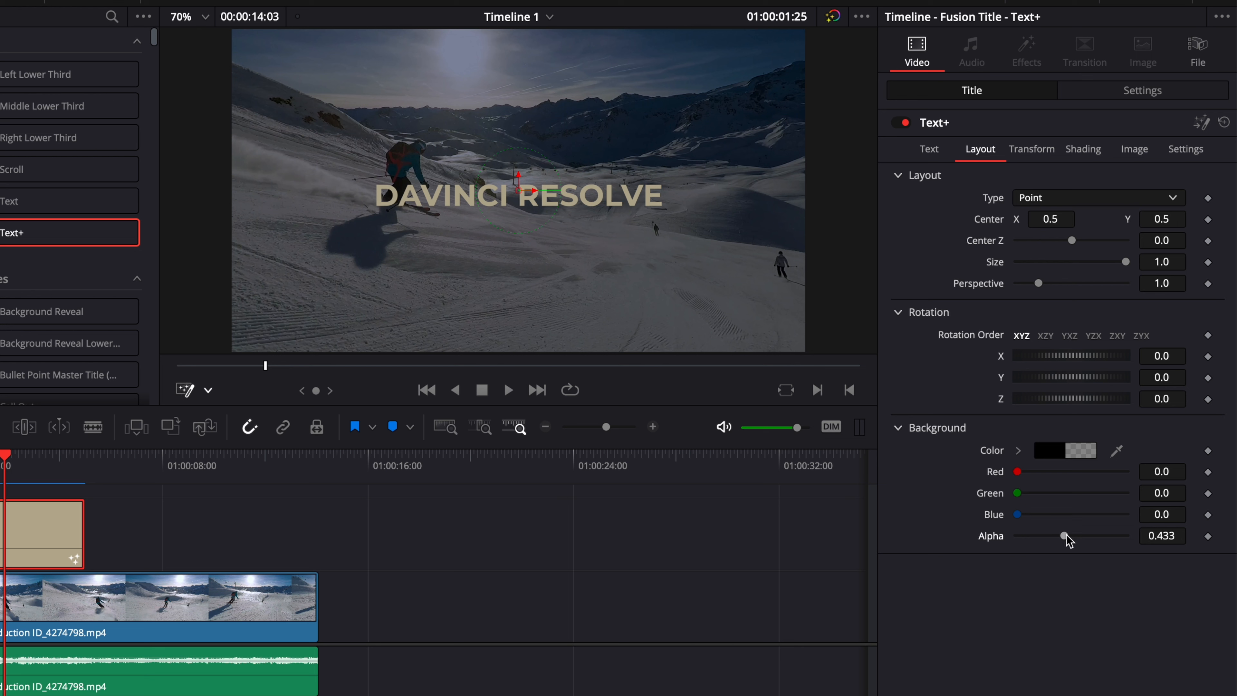
pyautogui.moveTo(1067, 540); pyautogui.dragTo(989, 541)
# Delete the clip production ID_4274798.mp4 from the timeline and return the title clip to Video 1.
pyautogui.click(217, 608)
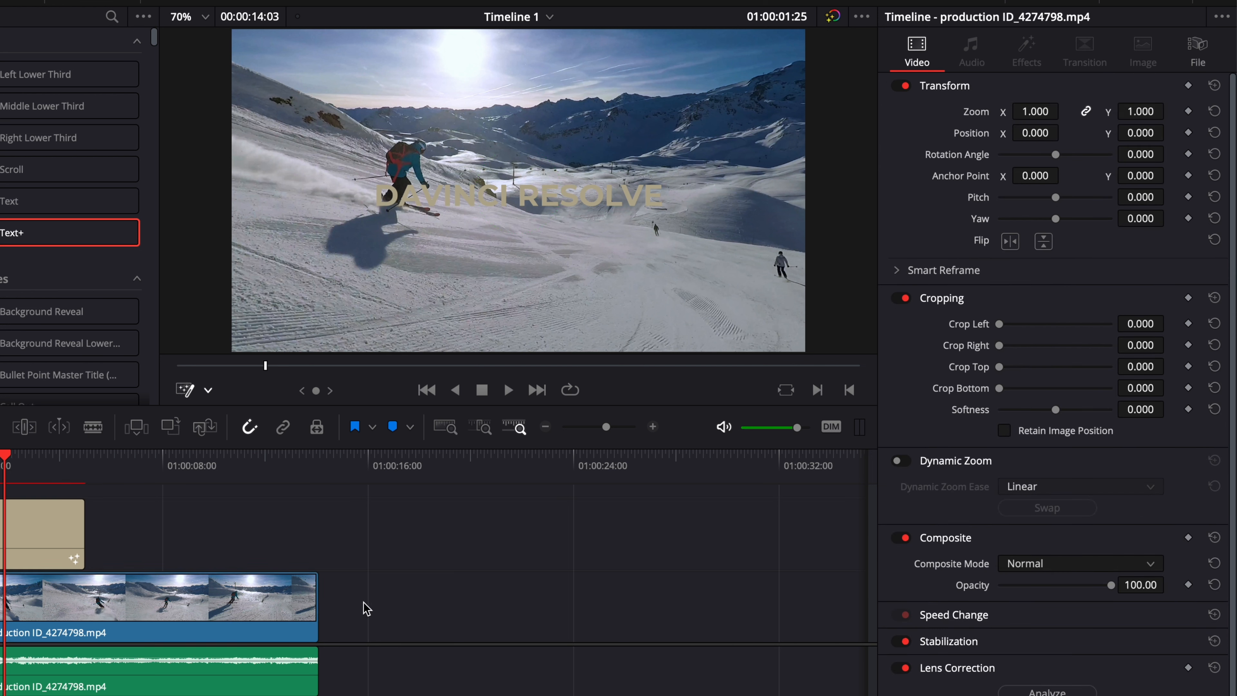
pyautogui.press('Delete')
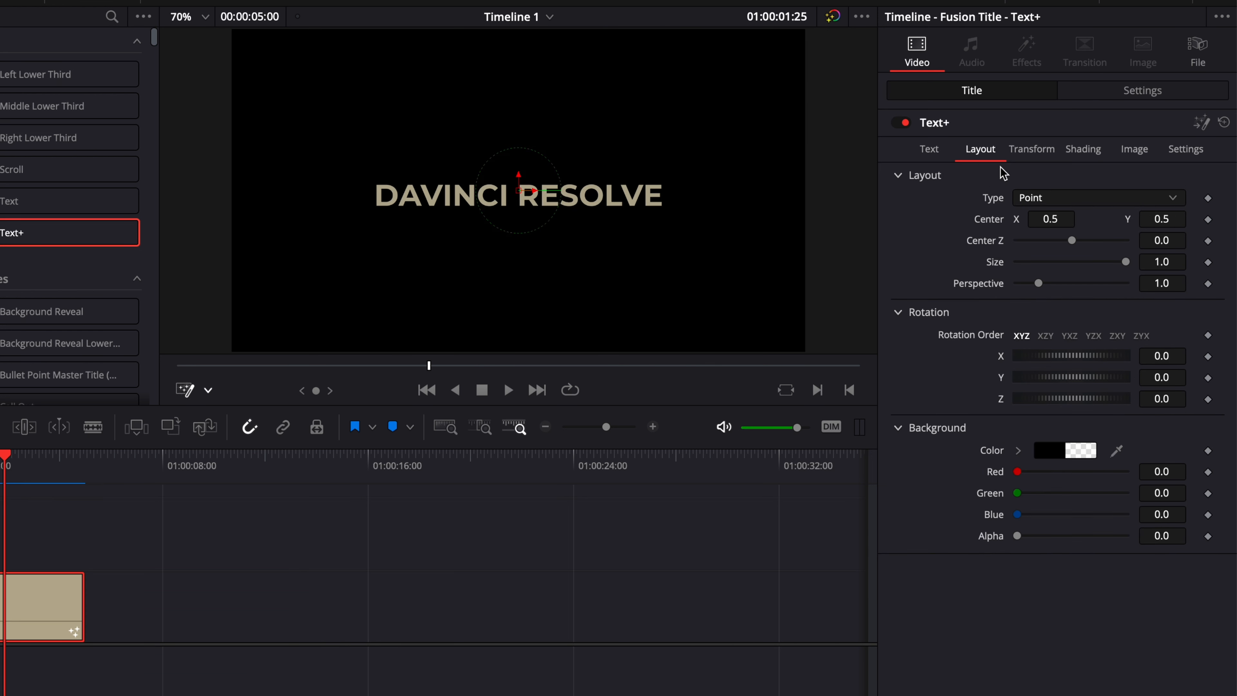
# Open the title's Transform settings and review the Characters, Words and Lines options, keeping Characters.
pyautogui.click(1037, 157)
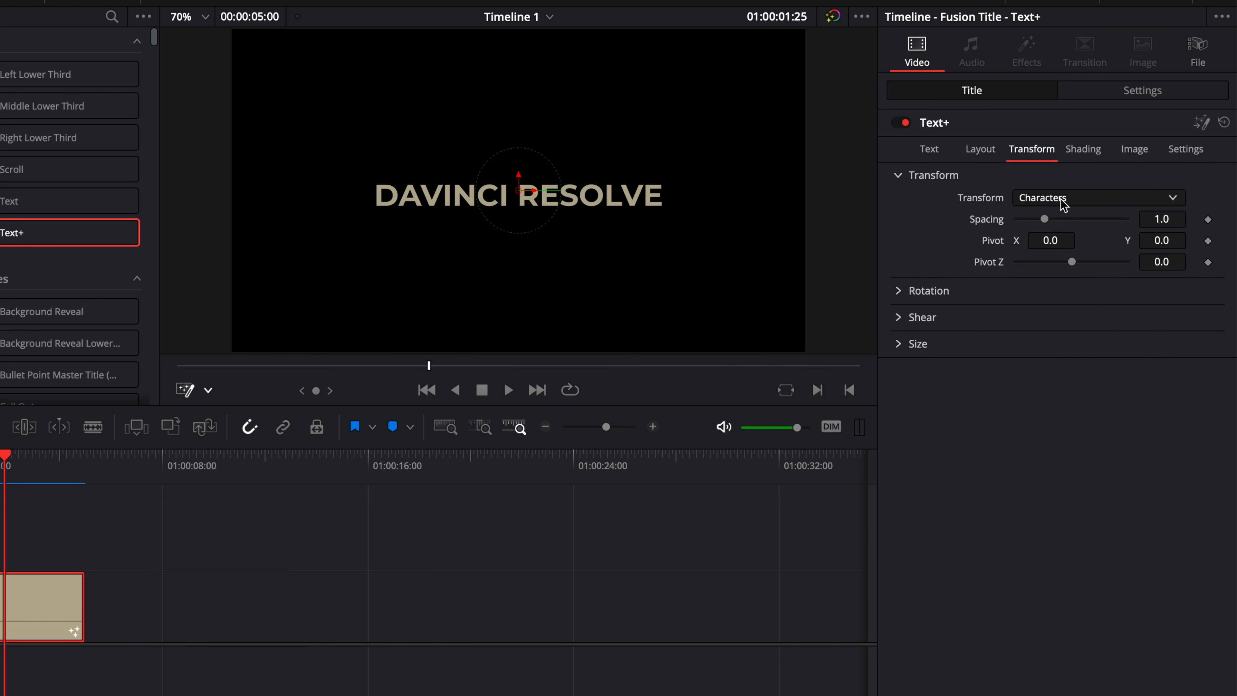
pyautogui.click(1045, 200)
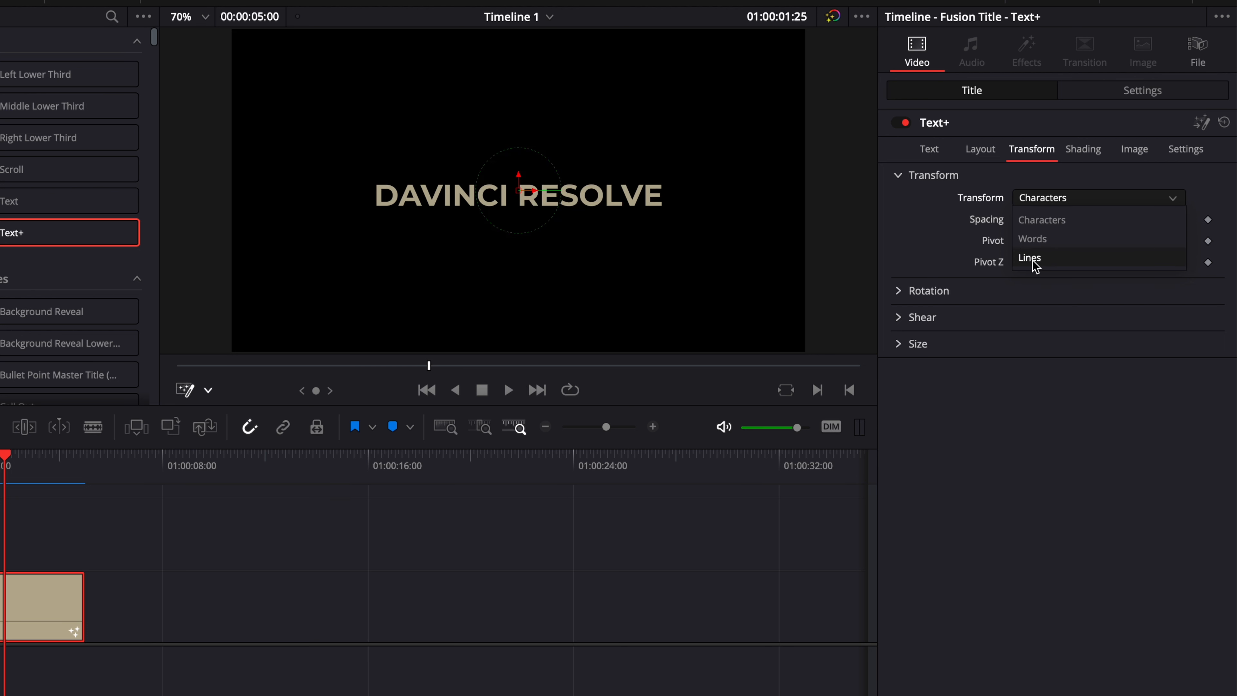
pyautogui.click(993, 219)
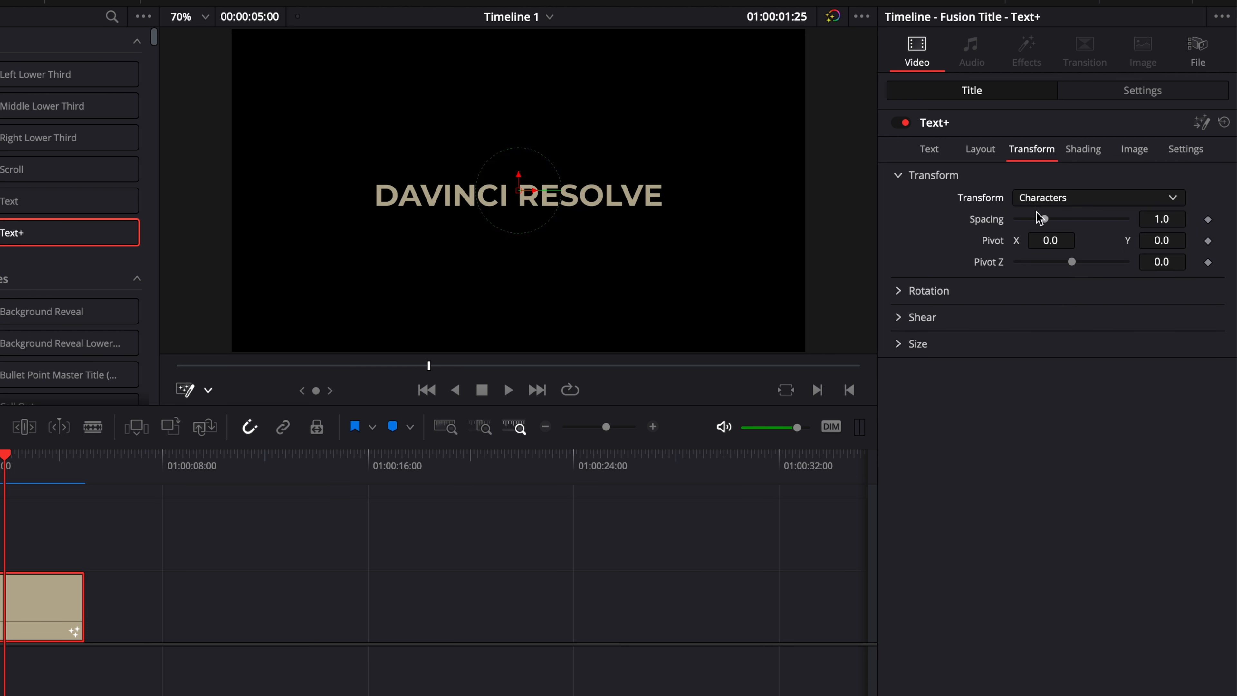
# Widen the title text's tracking to 1.638 and reset it to 1.0.
pyautogui.click(931, 152)
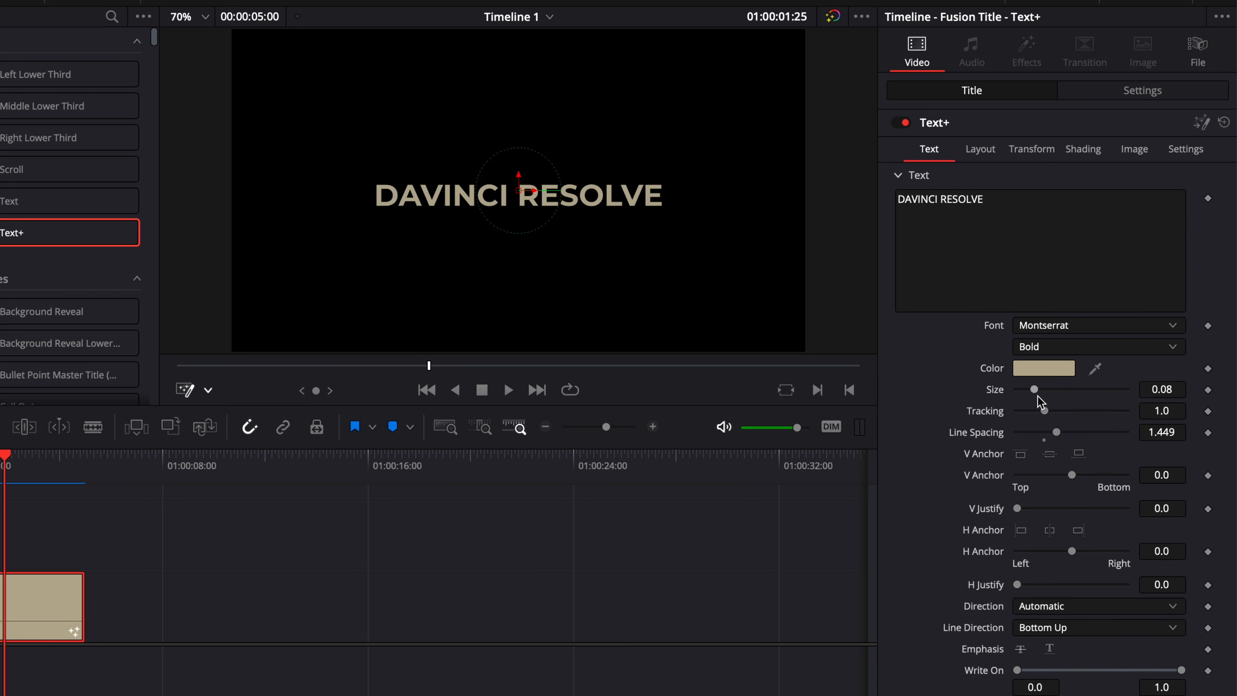
pyautogui.moveTo(1044, 411); pyautogui.dragTo(1066, 415)
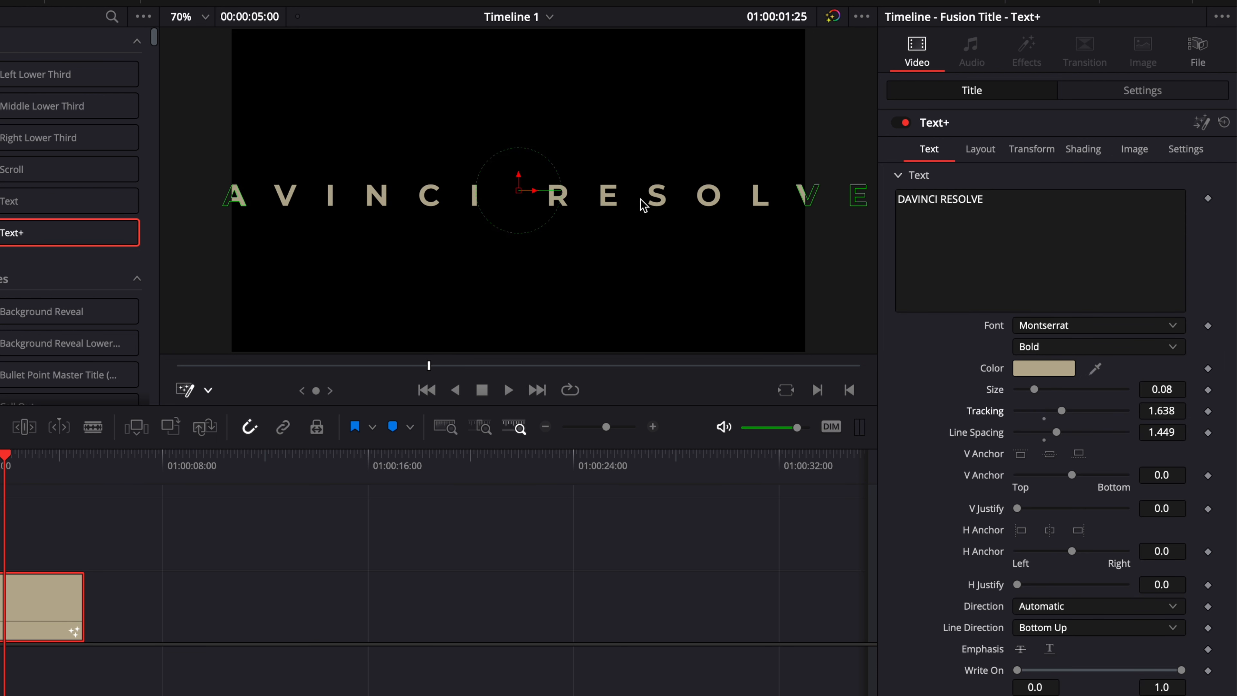
pyautogui.doubleClick(996, 412)
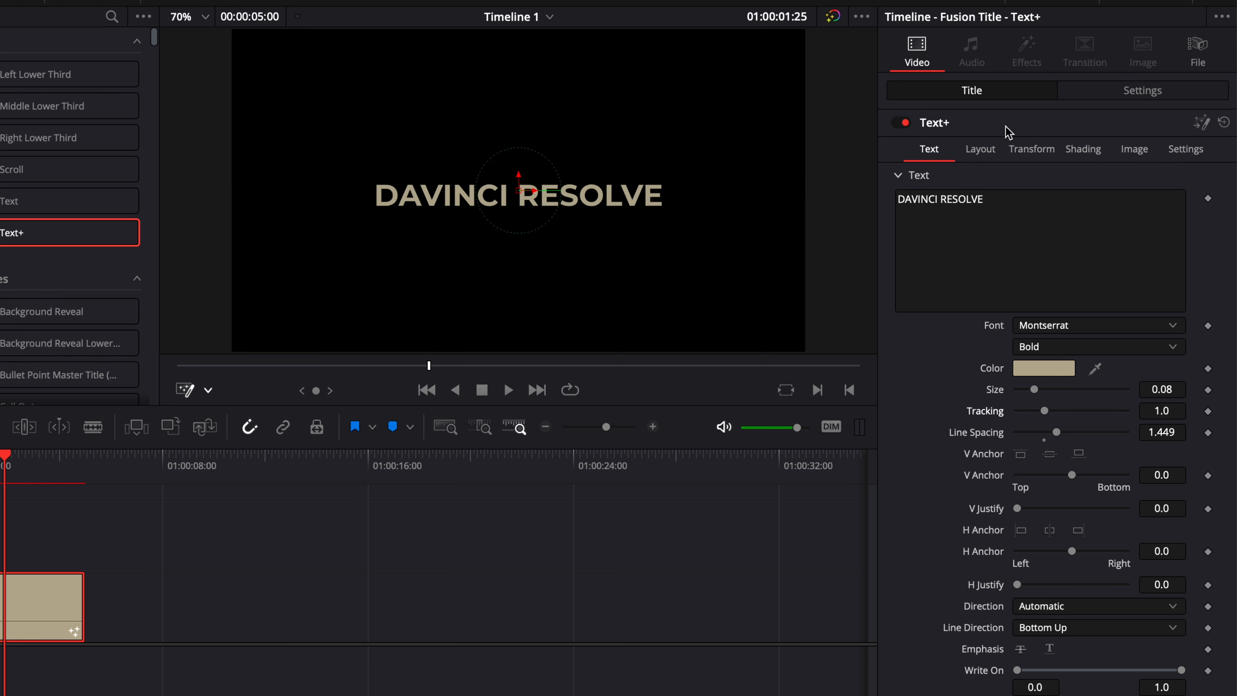
# Widen the title's Characters spacing to 1.449 in the Transform settings and reset it to 1.0.
pyautogui.click(1040, 149)
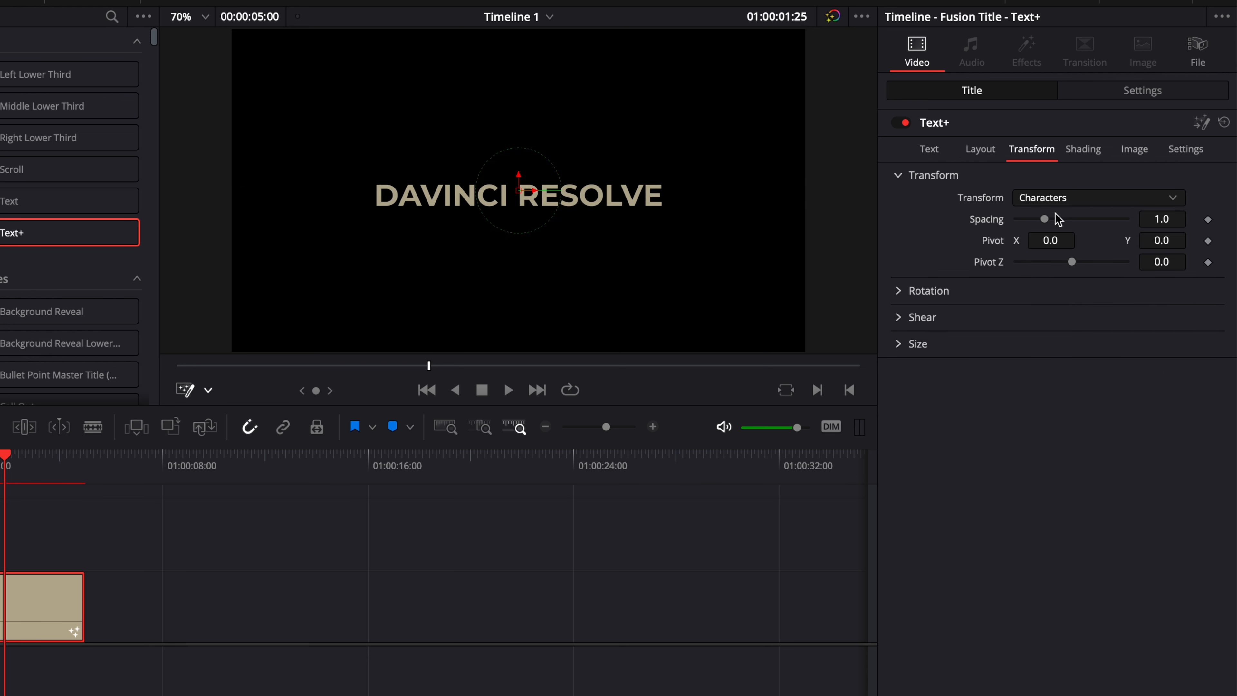
pyautogui.moveTo(1044, 220); pyautogui.dragTo(1057, 220)
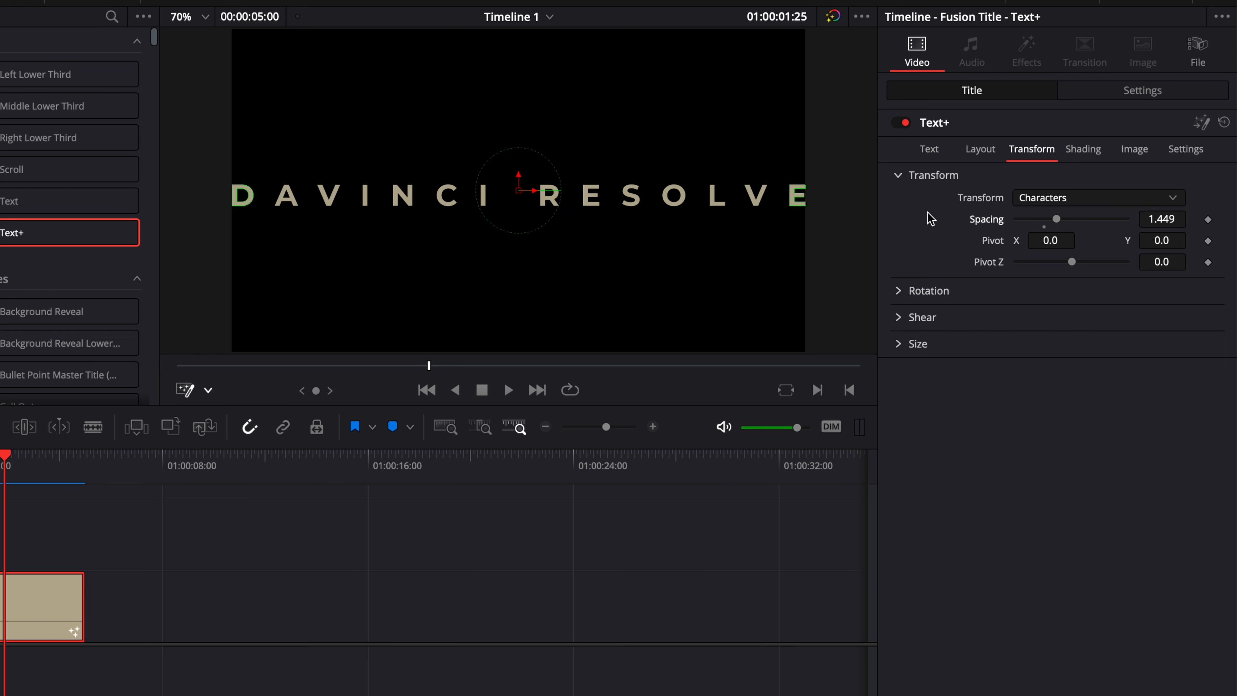
pyautogui.doubleClick(984, 221)
# Switch the title's transform to Words and widen the word spacing to 4.0.
pyautogui.click(1071, 198)
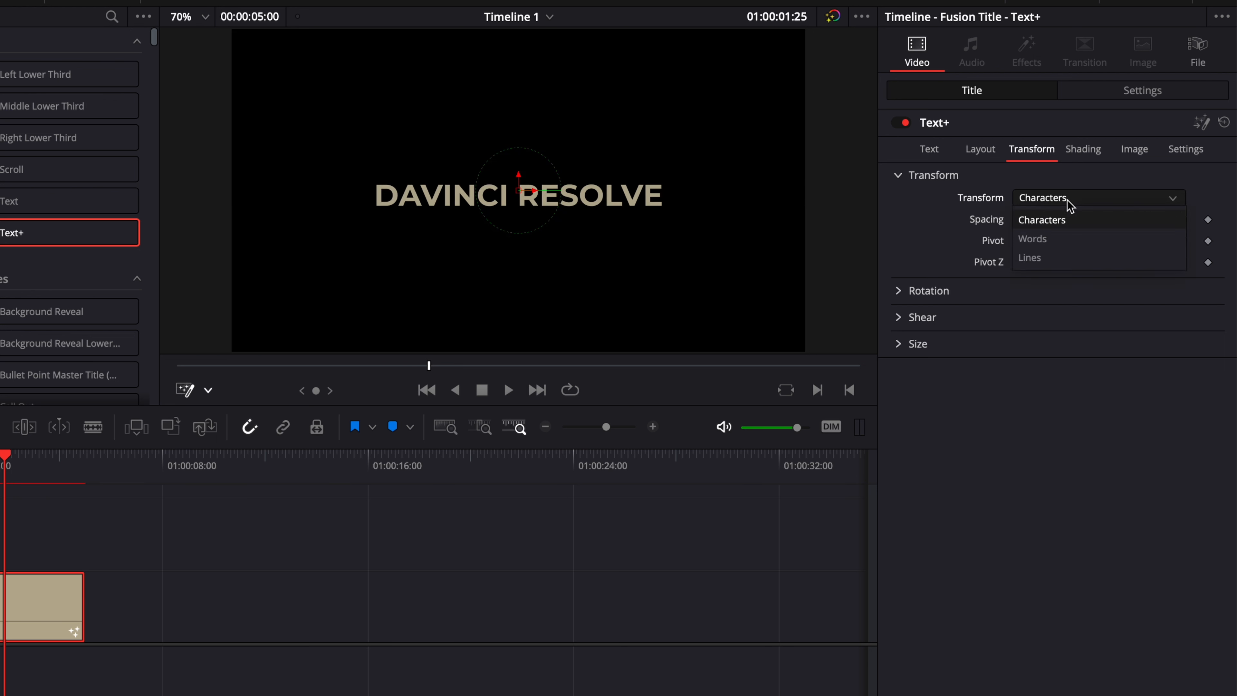
pyautogui.click(1048, 240)
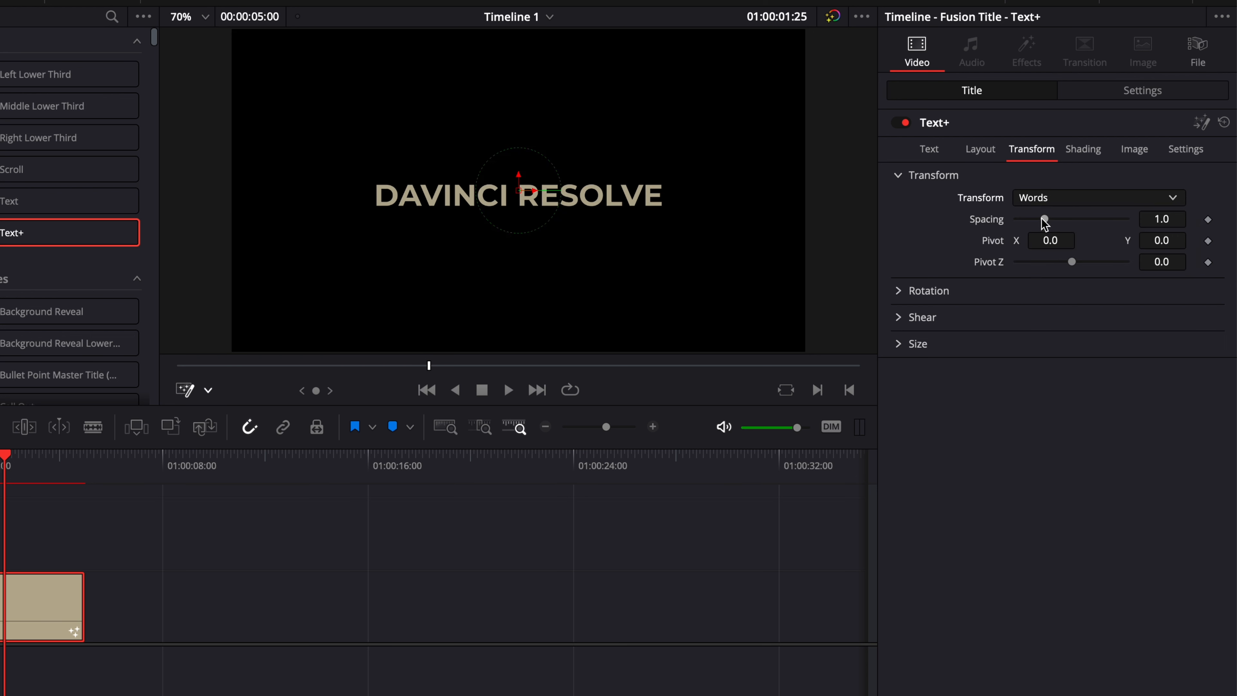
pyautogui.moveTo(1044, 223); pyautogui.dragTo(1126, 224)
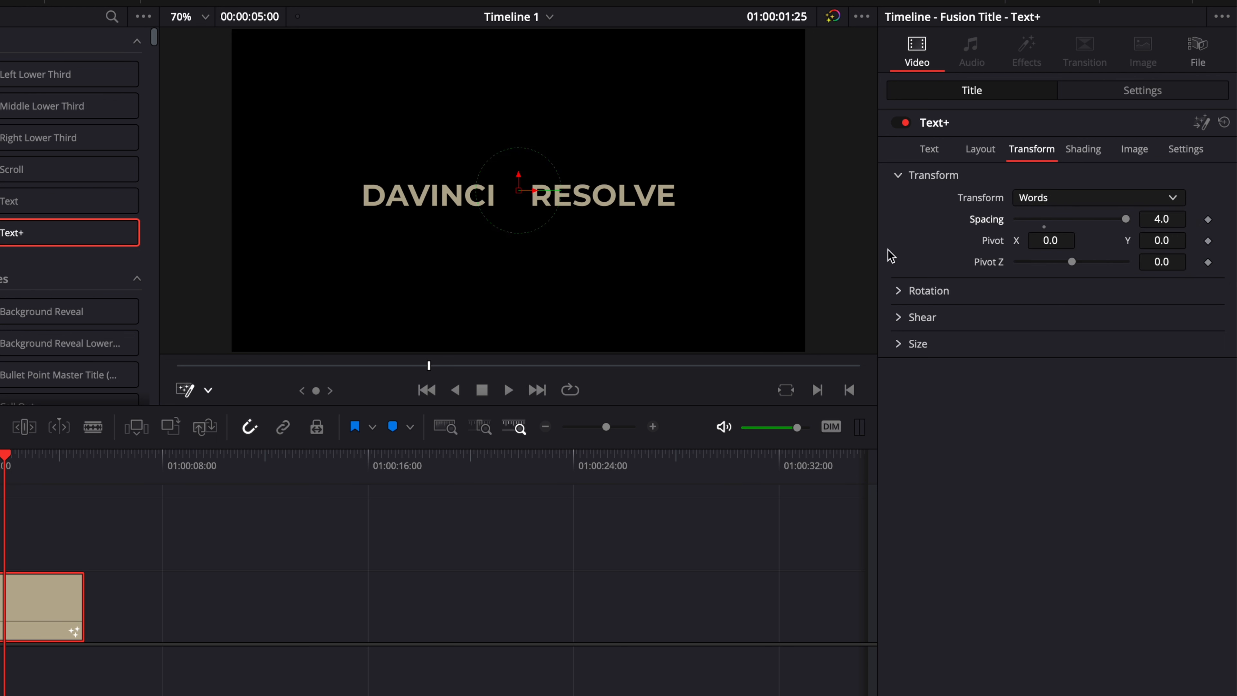
pyautogui.click(1071, 198)
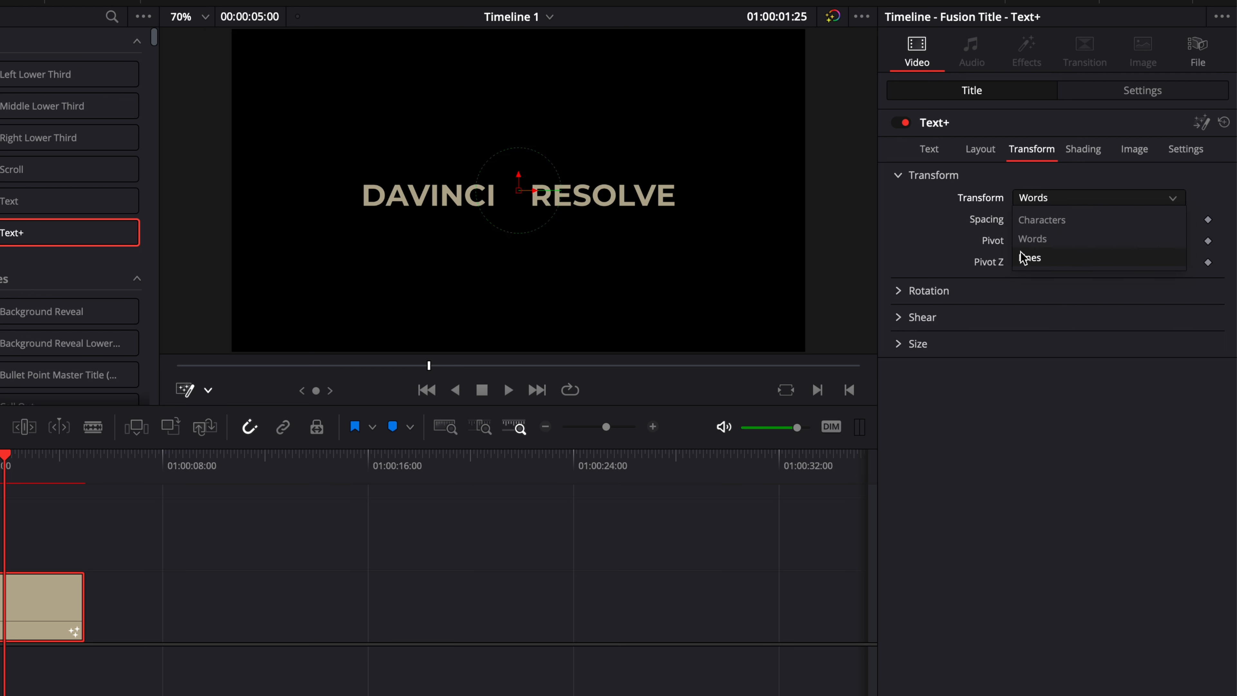
pyautogui.click(1032, 238)
# Add a second line reading "zfeezgéa" below DAVINCI RESOLVE in the title's text.
pyautogui.click(930, 149)
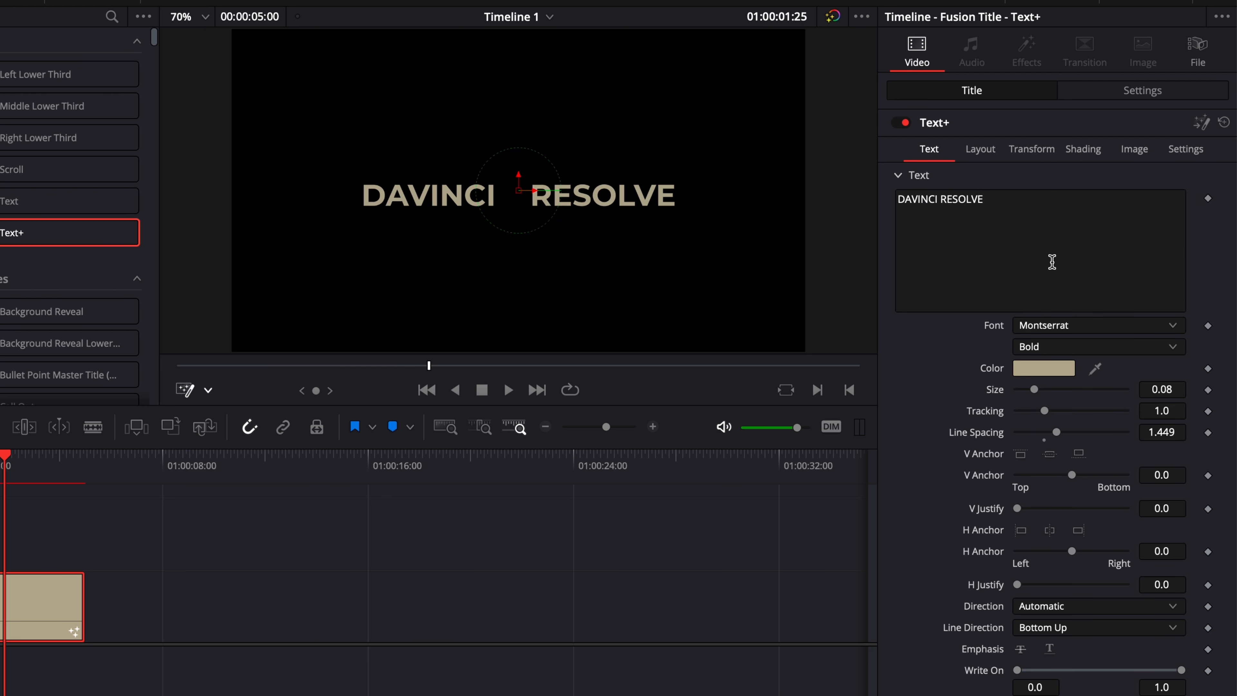
pyautogui.click(1012, 202)
pyautogui.press('Return')
pyautogui.write('zfeezgé')
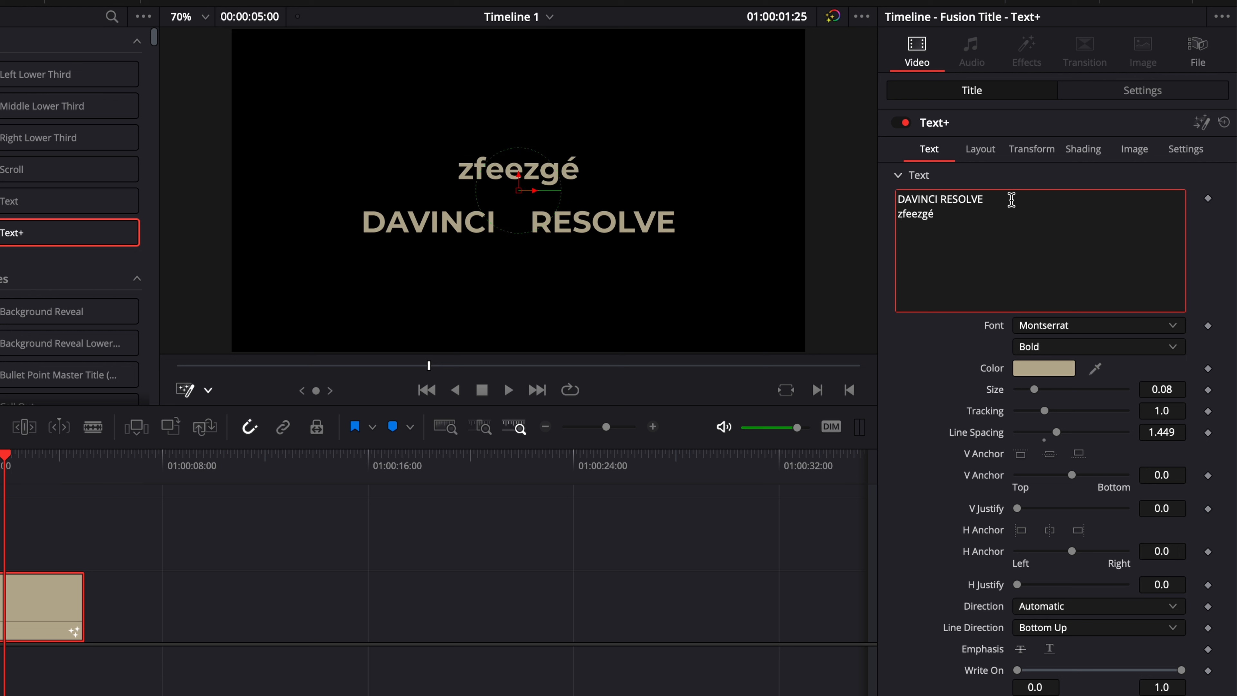
pyautogui.write('a')
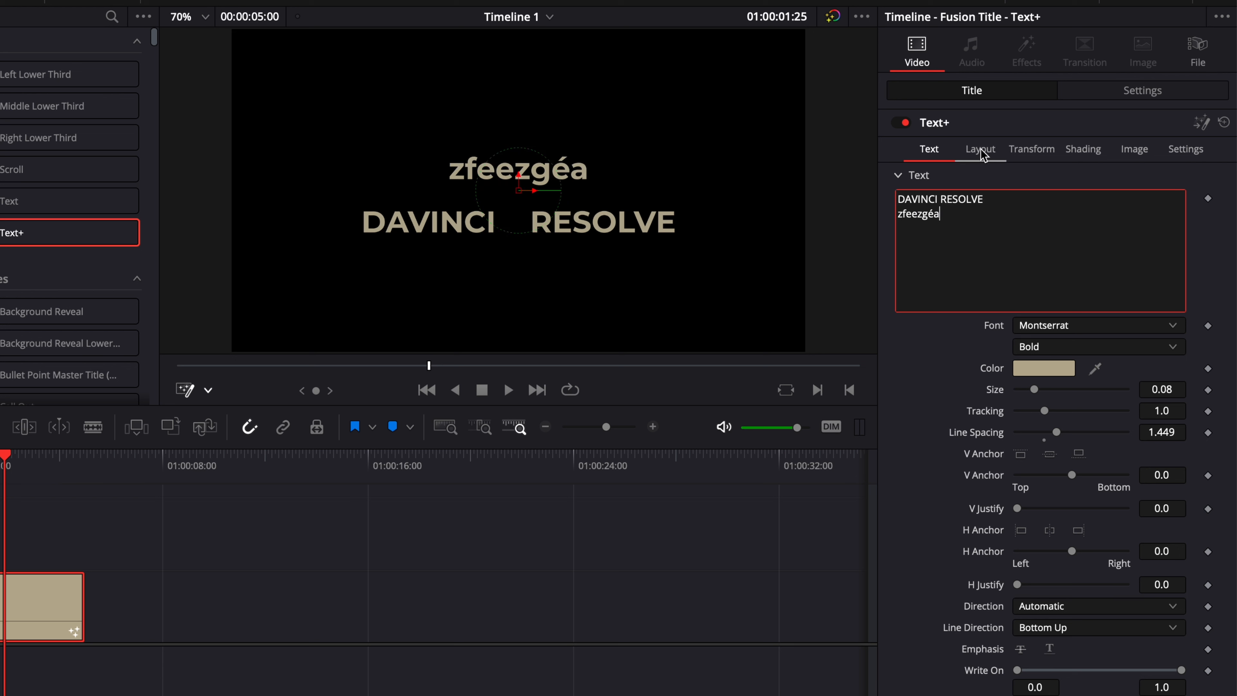
# Switch the title's transform to Lines and try a wider spacing between the two lines.
pyautogui.click(1023, 157)
pyautogui.click(1055, 199)
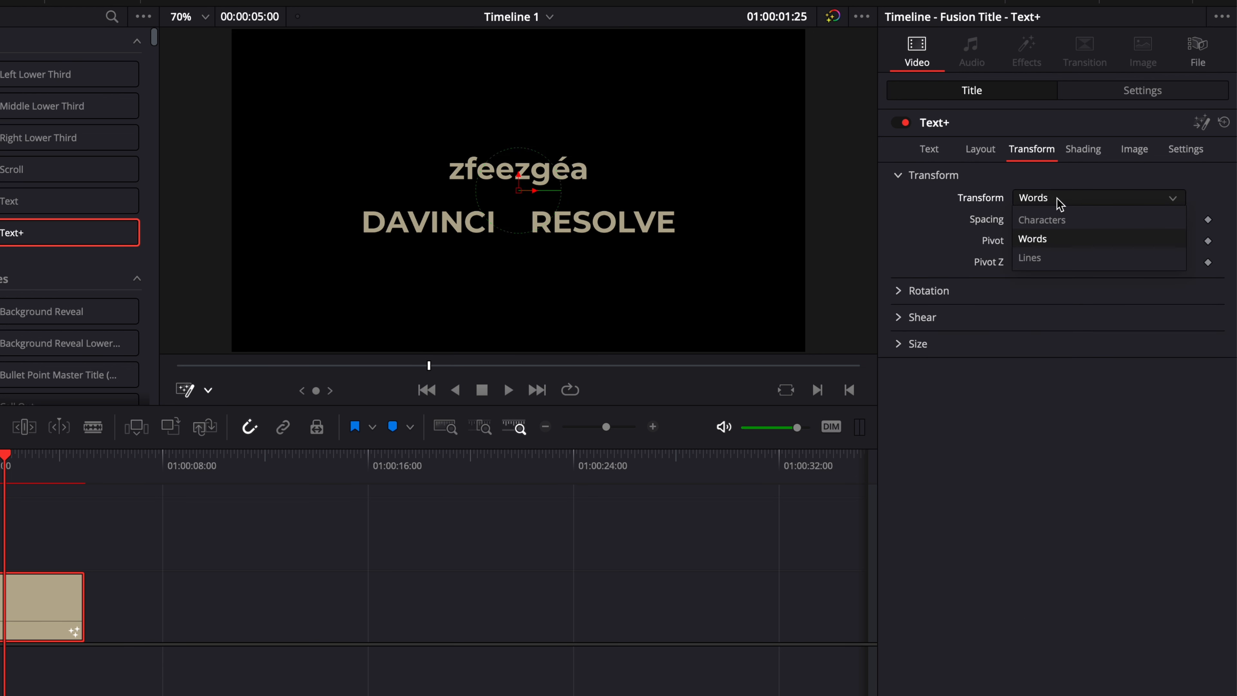
pyautogui.click(1043, 260)
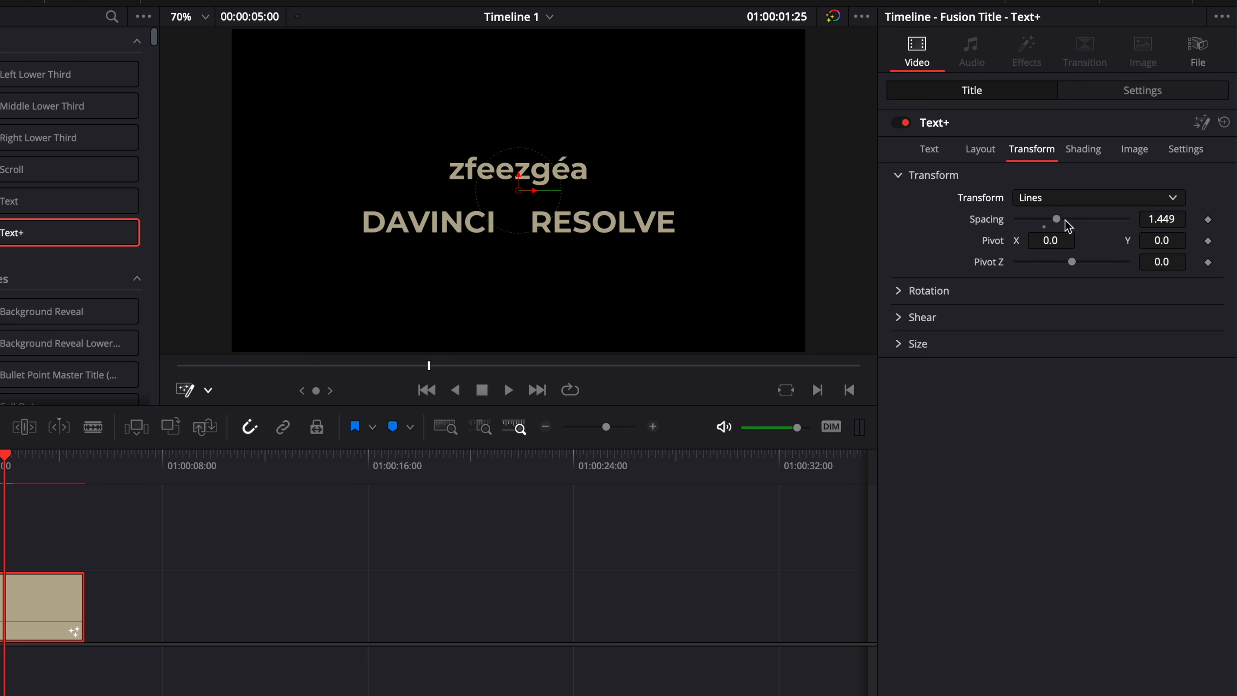
pyautogui.moveTo(1056, 220); pyautogui.dragTo(1084, 219)
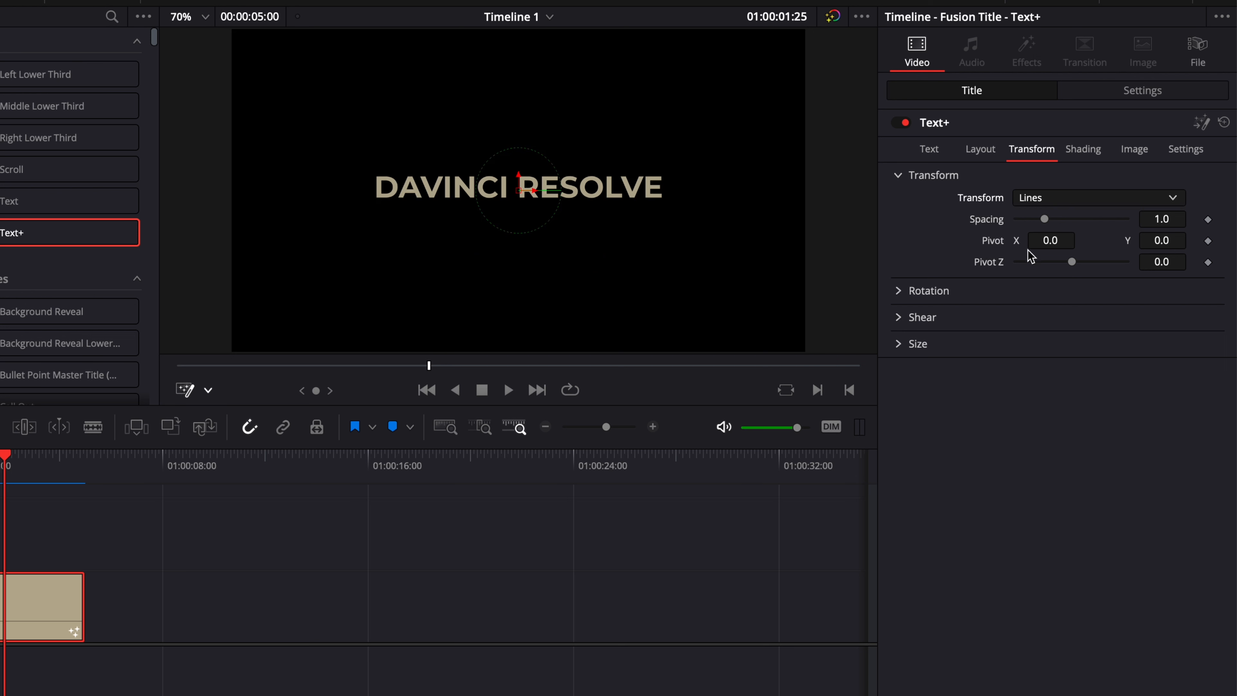
# Set the title's Pivot Z to -0.164 and reset it to 0.0.
pyautogui.moveTo(1070, 264)
pyautogui.mouseDown()
pyautogui.moveTo(1083, 263)
pyautogui.moveTo(1054, 265)
pyautogui.mouseUp()
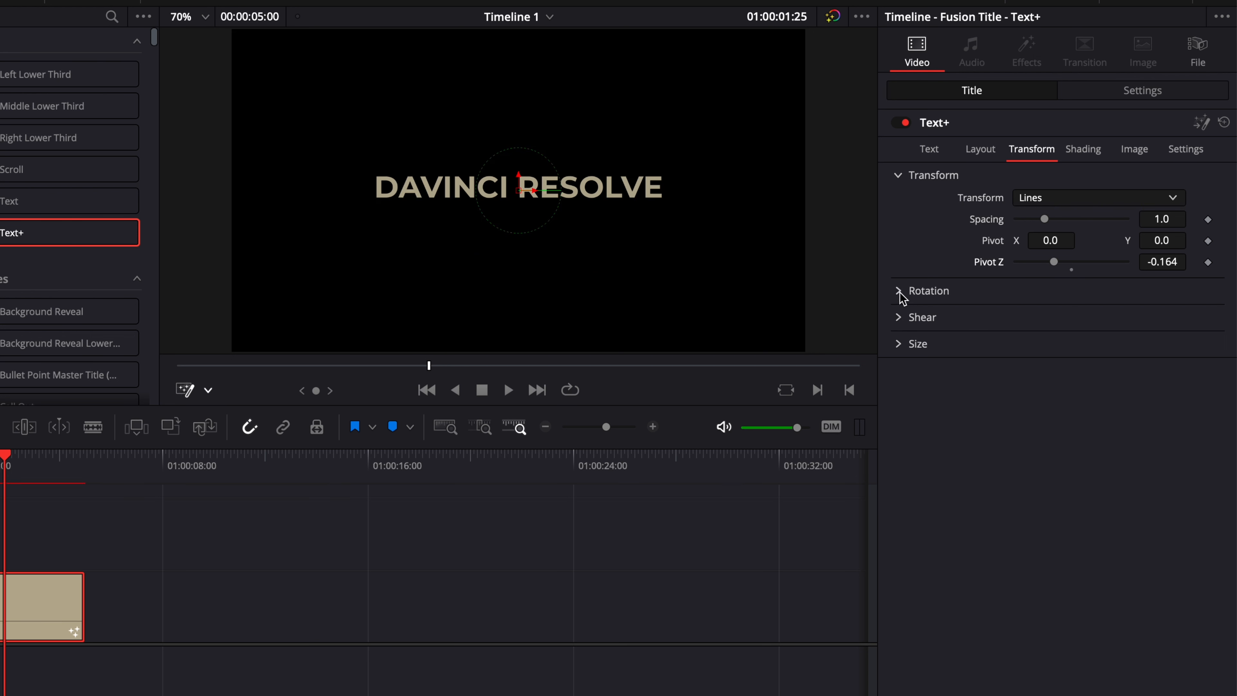
pyautogui.doubleClick(993, 263)
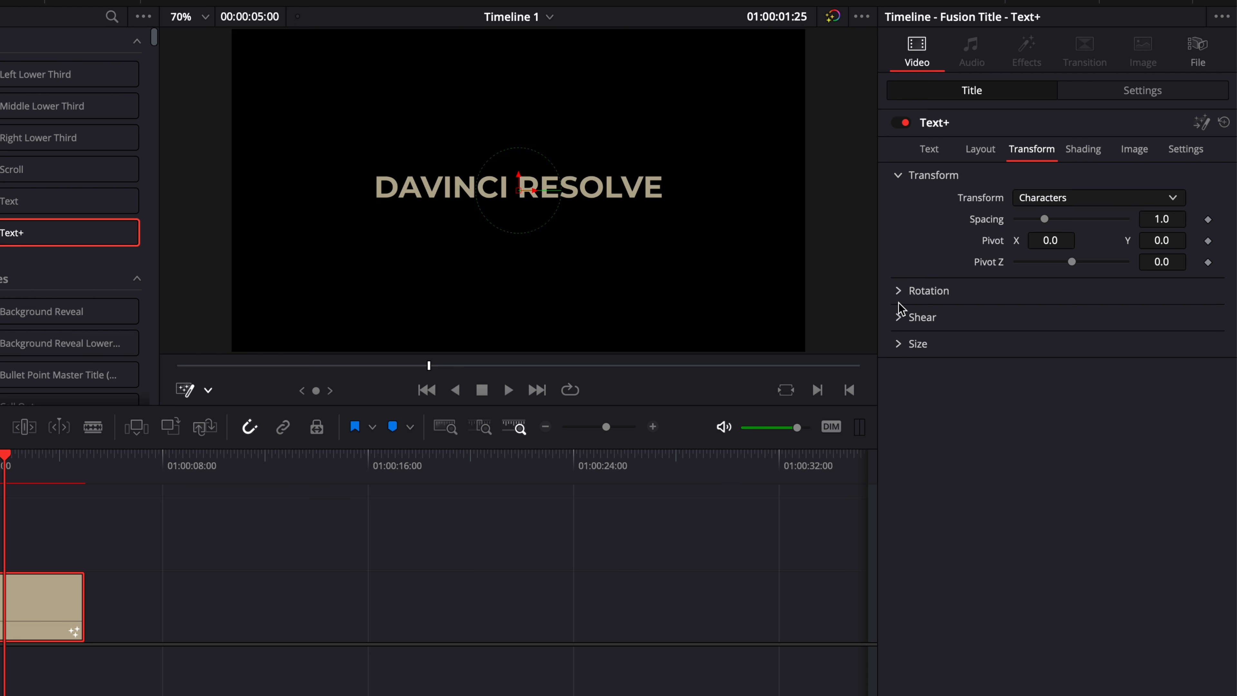
# Rotate the title's characters by X 41.7, Y 49.6 and Z 44.3, and reset all three angles to 0.0.
pyautogui.click(899, 292)
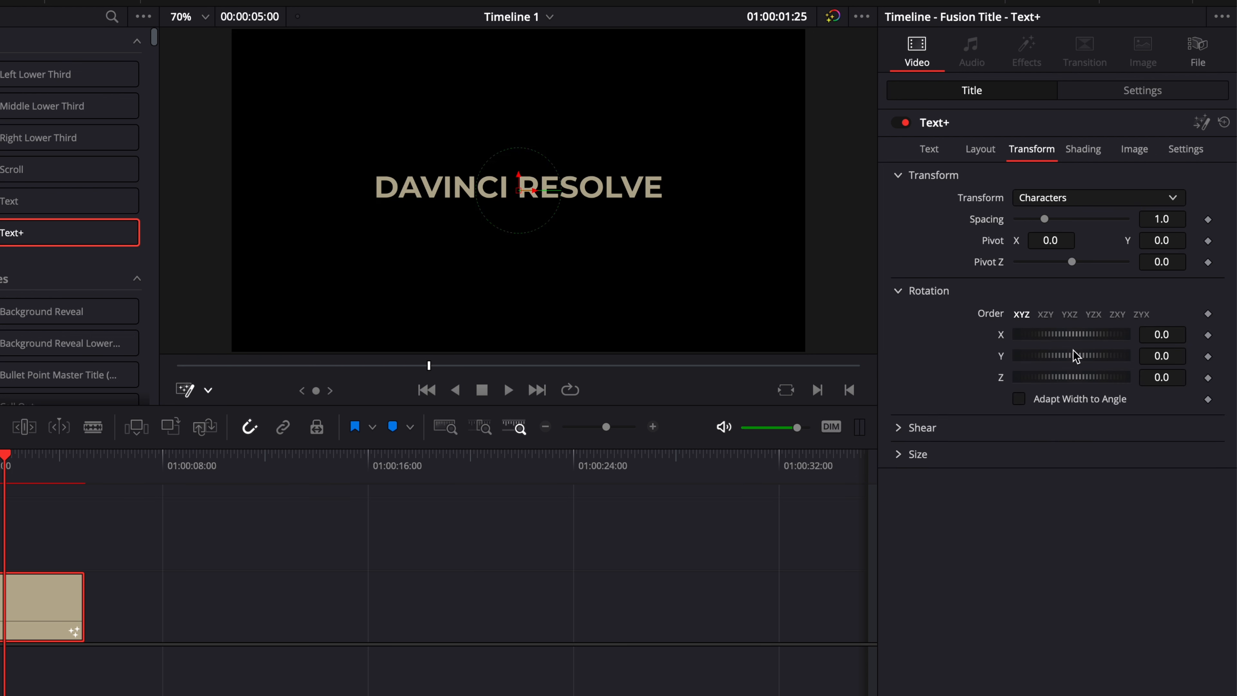
pyautogui.moveTo(1063, 337); pyautogui.dragTo(1059, 380)
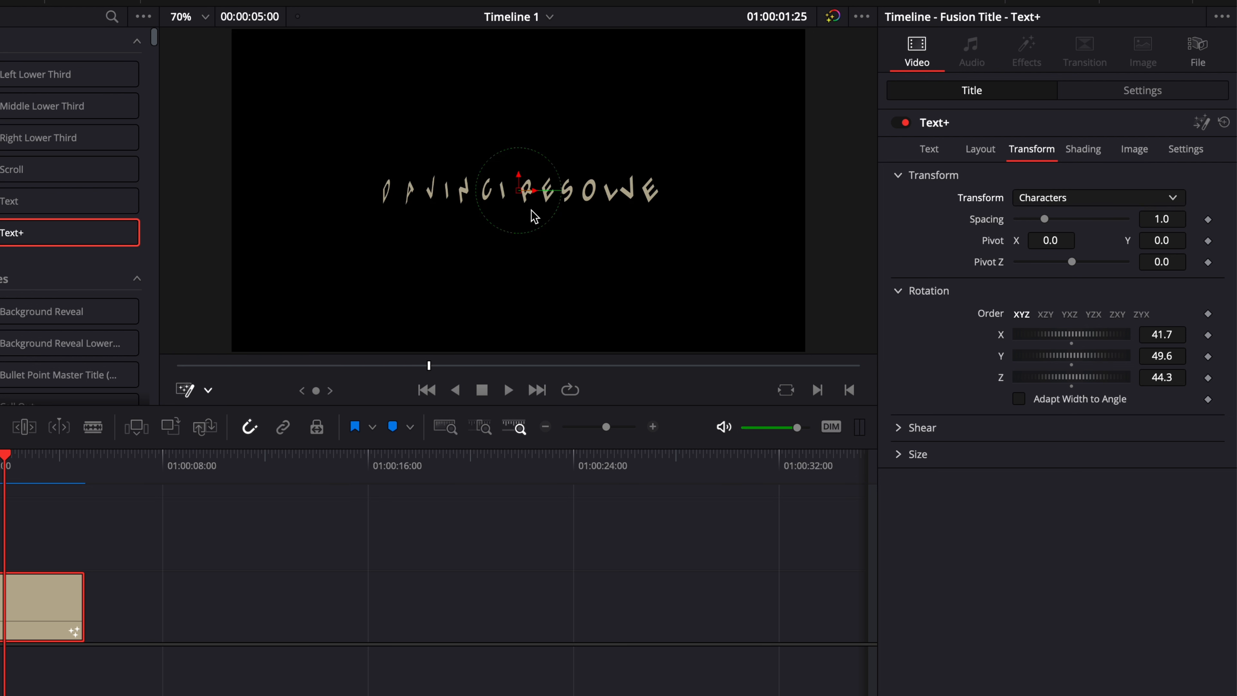
pyautogui.click(1055, 201)
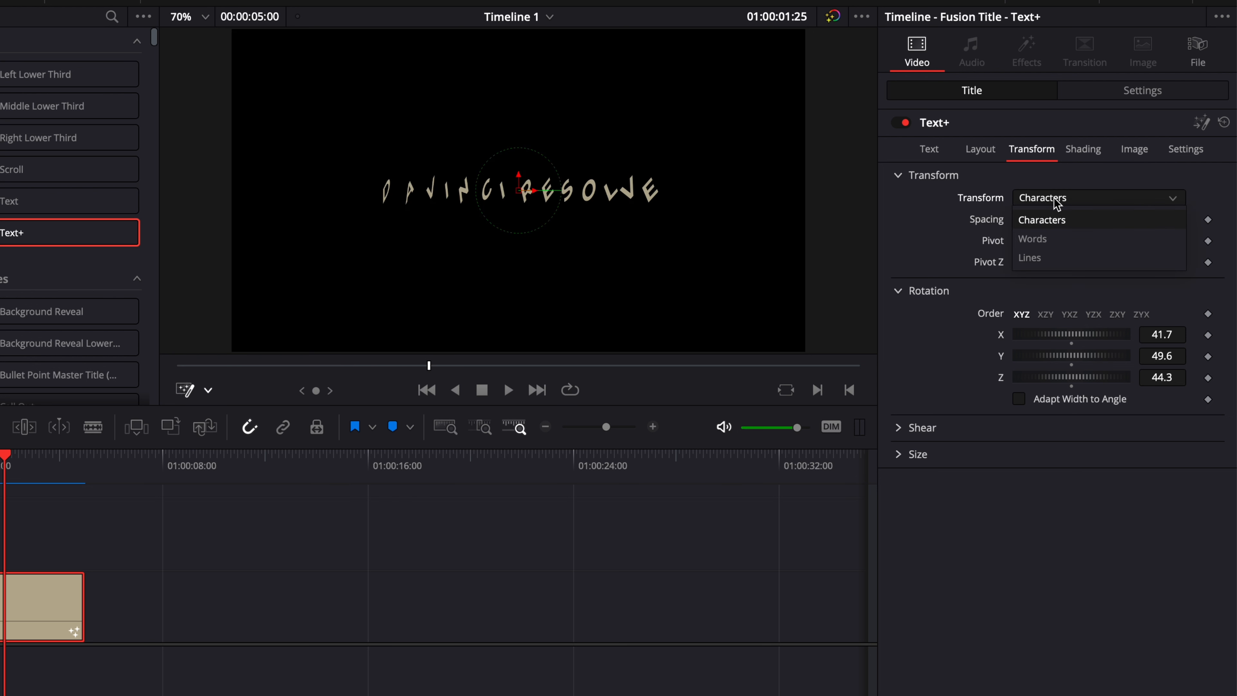
pyautogui.click(1003, 346)
pyautogui.doubleClick(1003, 337)
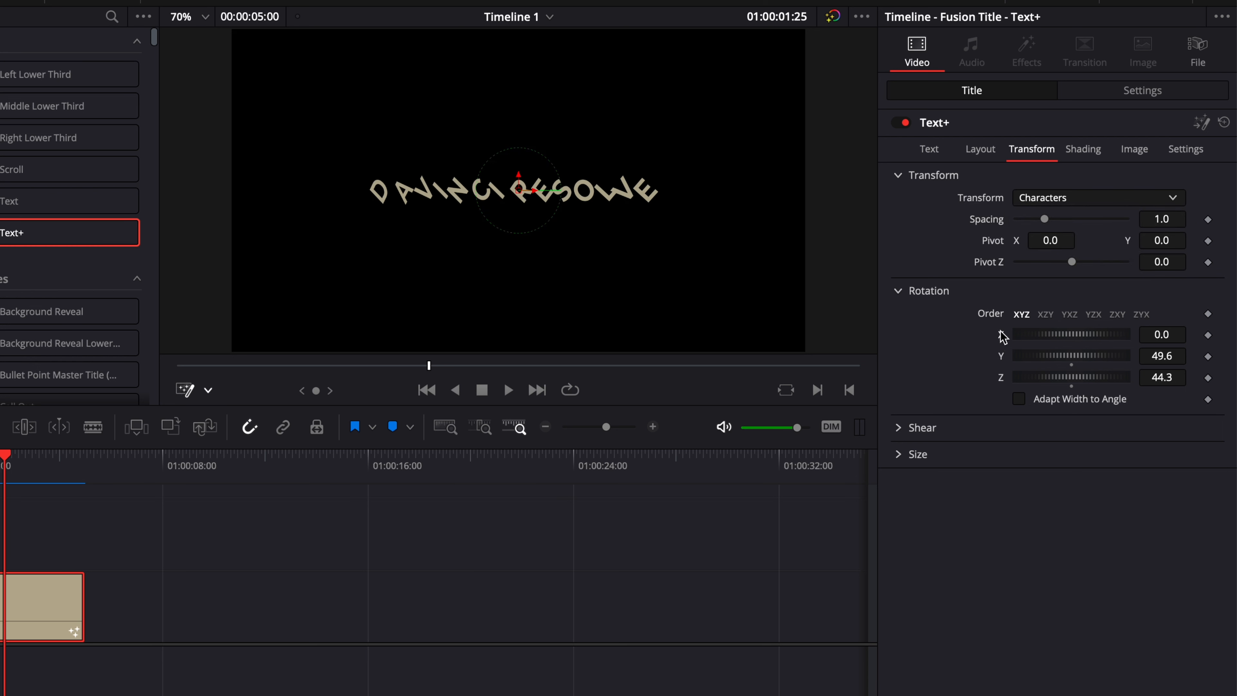
pyautogui.doubleClick(1002, 356)
pyautogui.doubleClick(1002, 379)
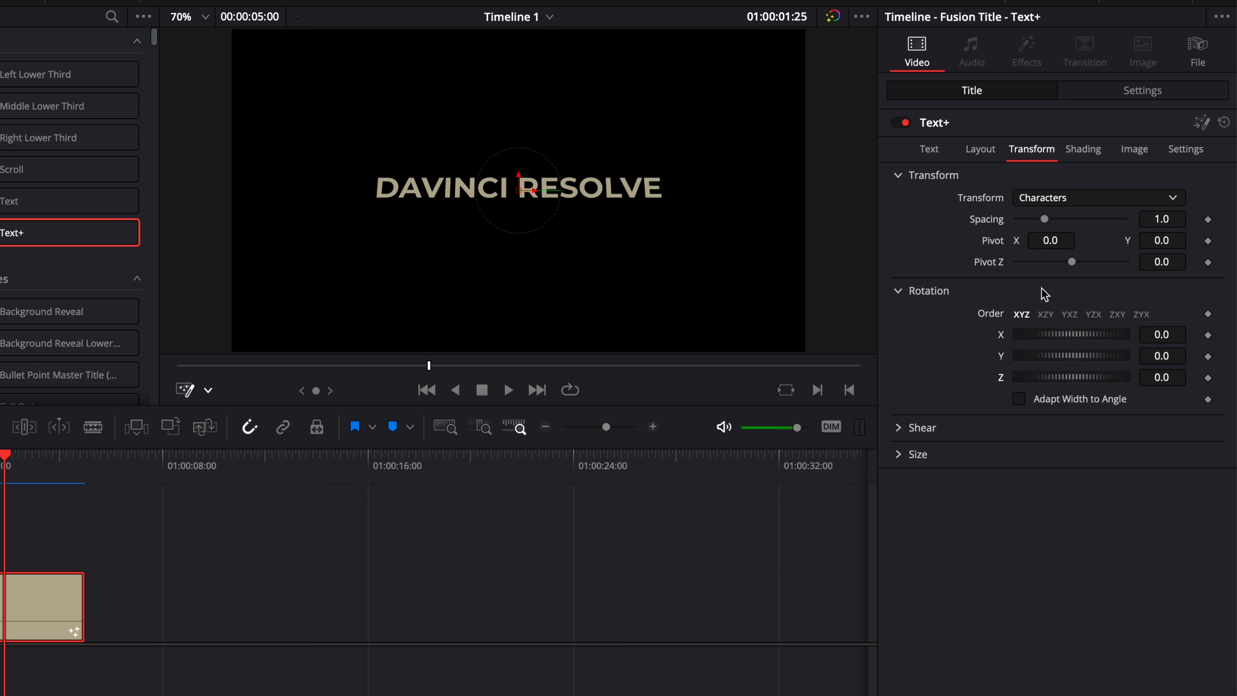
# Switch the title's transform to Words and, after clearing a trial X rotation of 18.3, rotate the words 47.0 on Y.
pyautogui.click(1062, 200)
pyautogui.click(1041, 238)
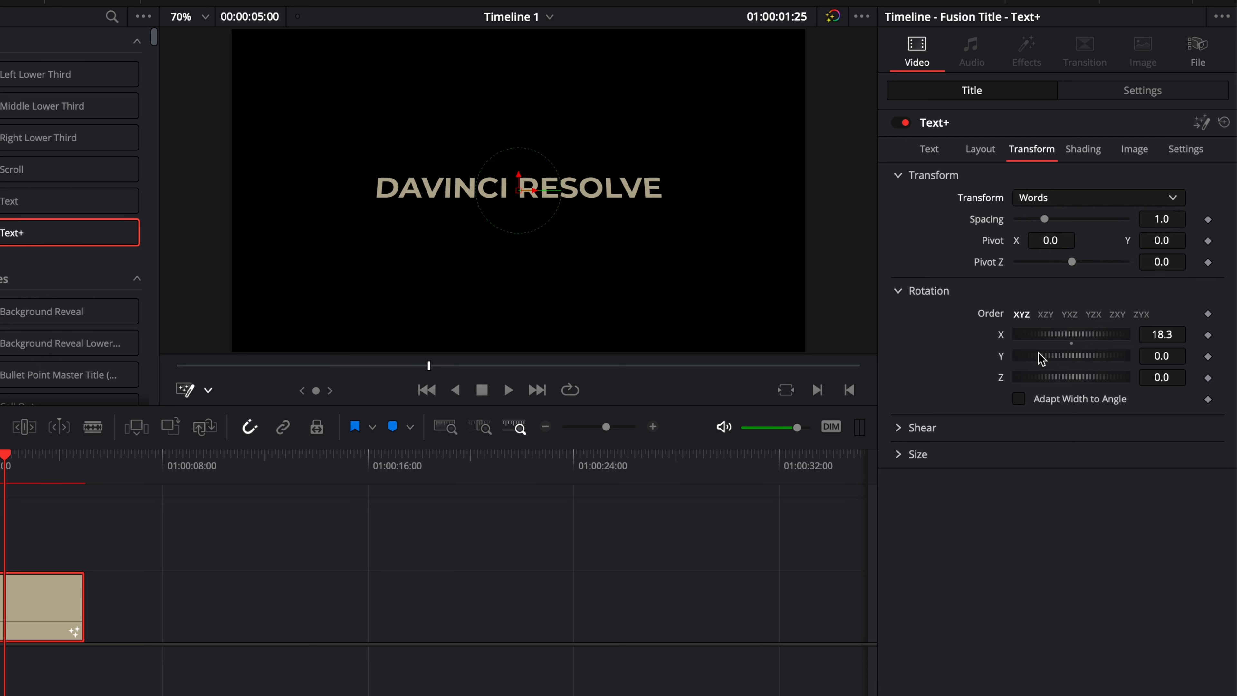
pyautogui.doubleClick(1001, 334)
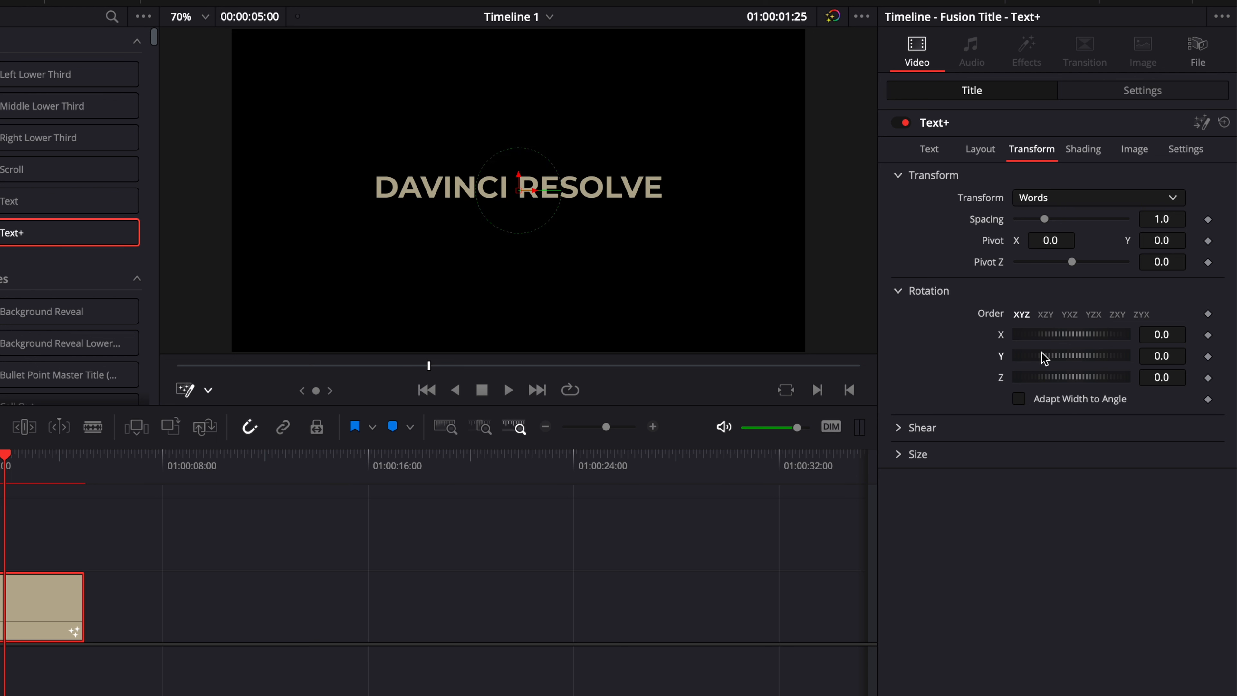
pyautogui.moveTo(1044, 359); pyautogui.dragTo(1061, 361)
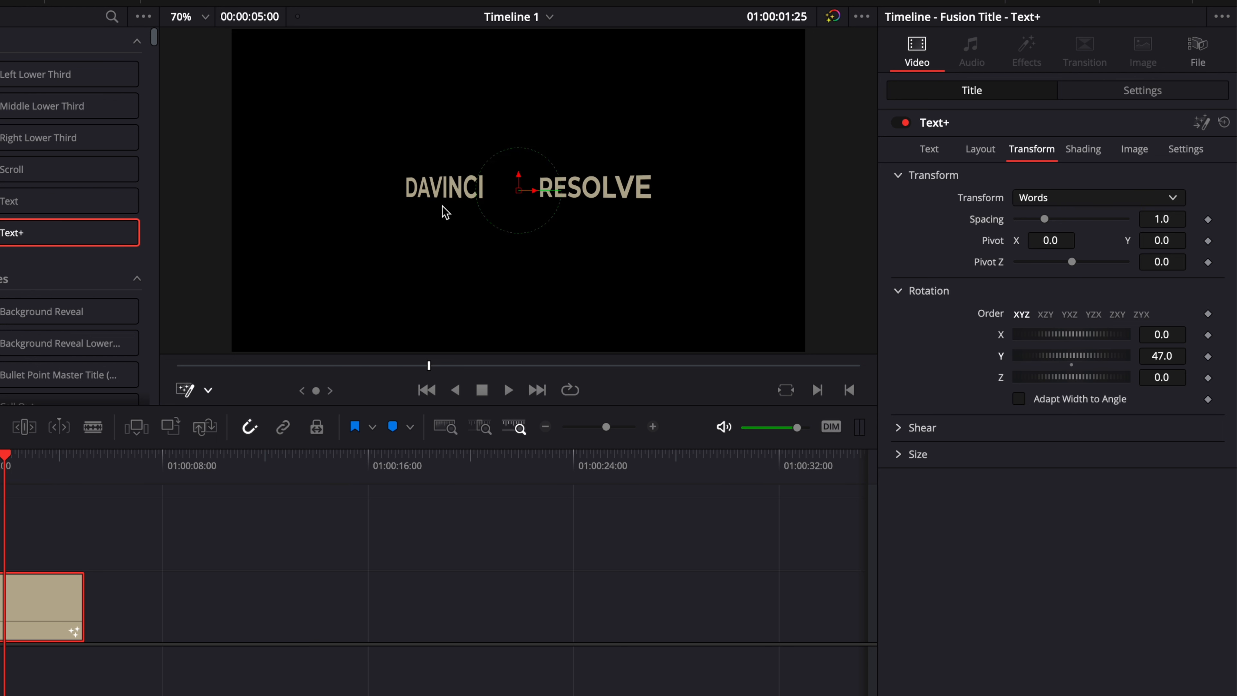
pyautogui.click(1091, 200)
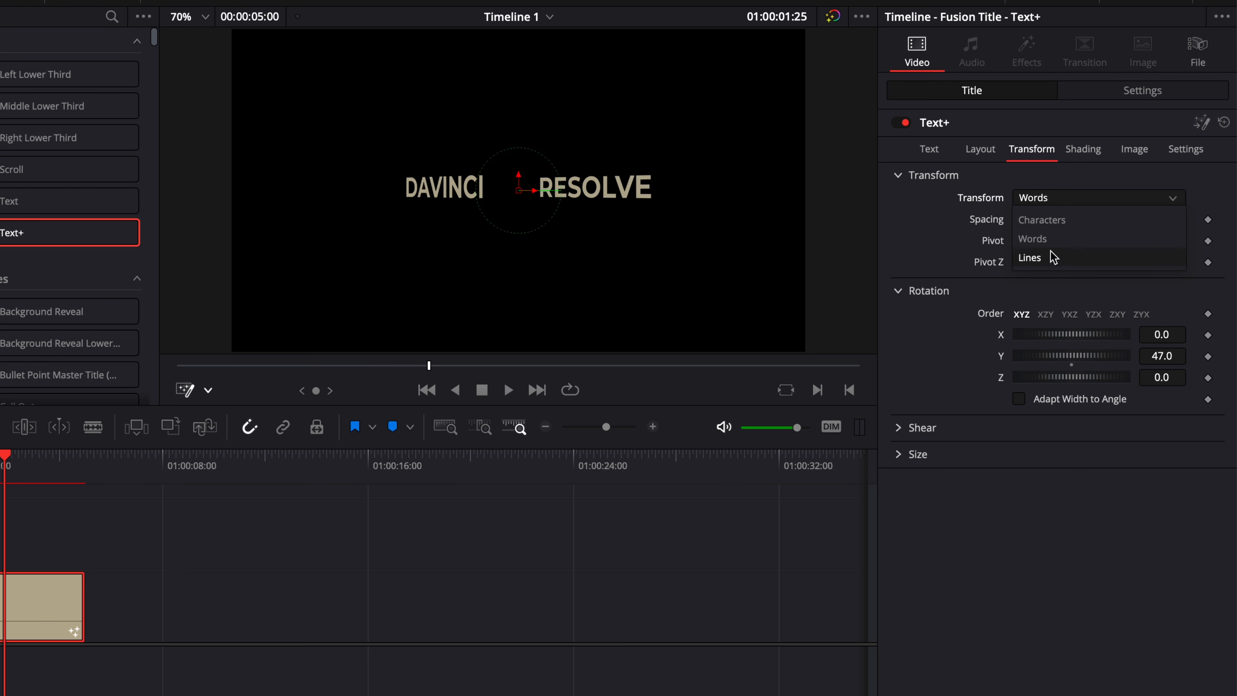
pyautogui.click(909, 256)
# Expand the Shear and Size settings, and reset the Y rotation to 0.0 with the transform back on Characters.
pyautogui.click(909, 432)
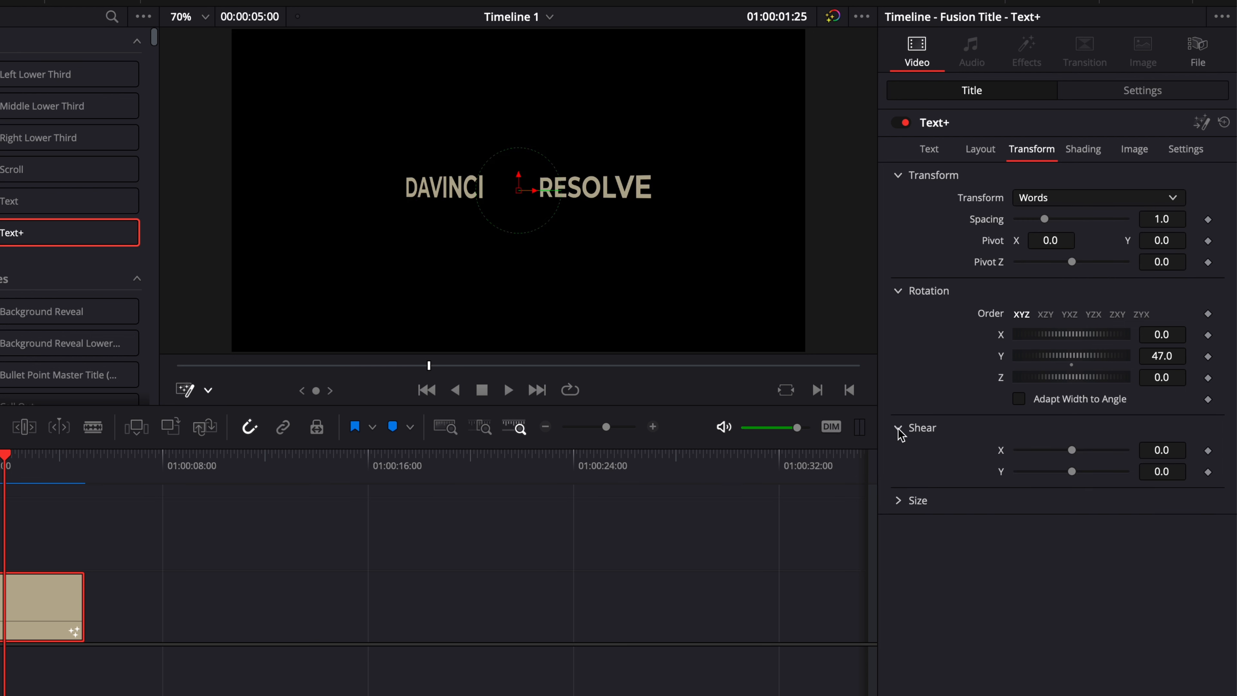
pyautogui.click(900, 504)
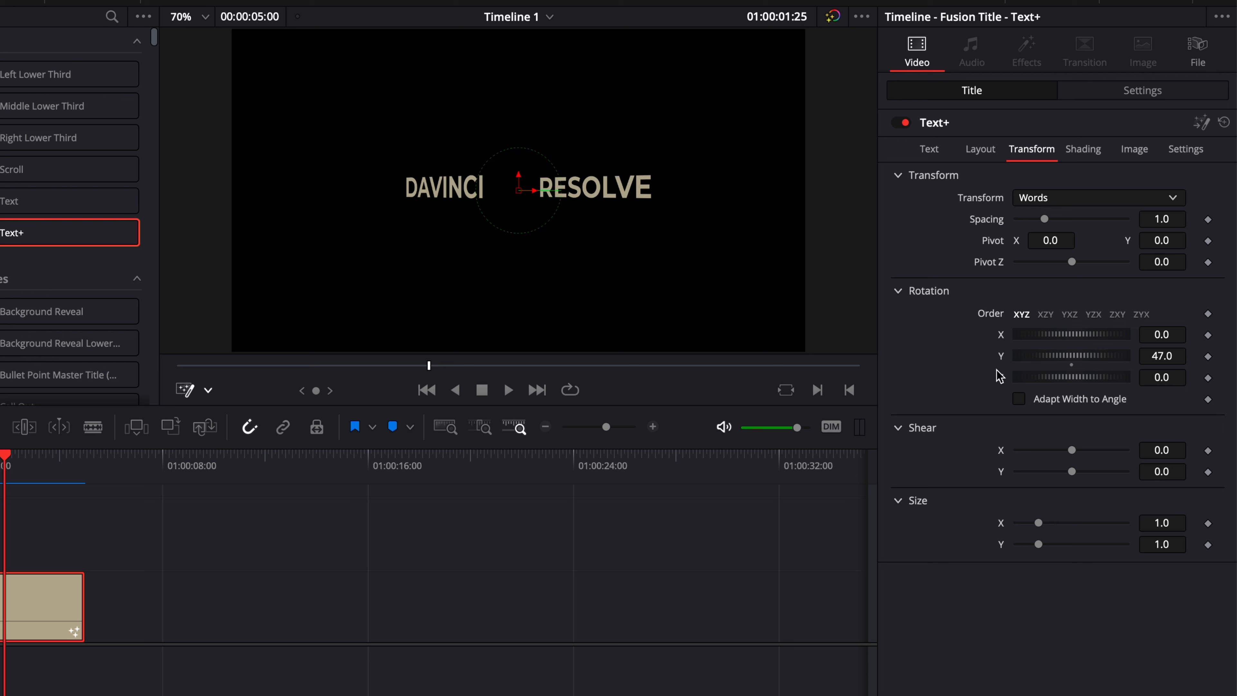
pyautogui.doubleClick(1003, 354)
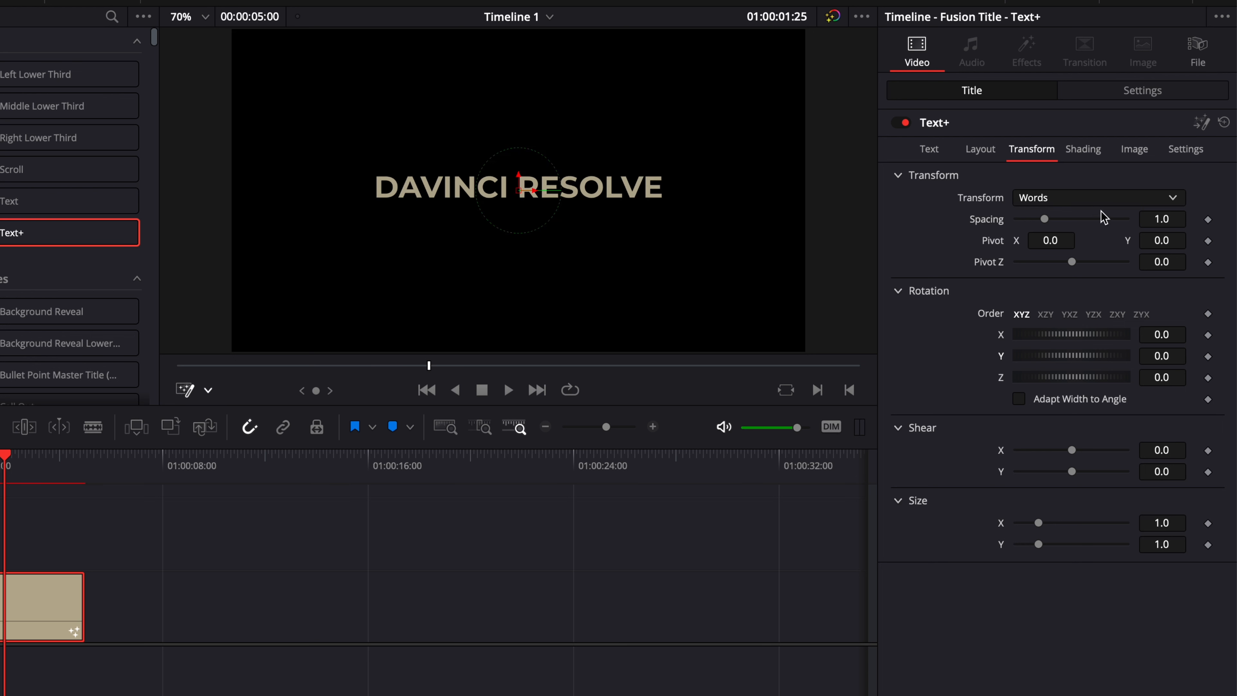
pyautogui.click(1083, 199)
pyautogui.click(1061, 223)
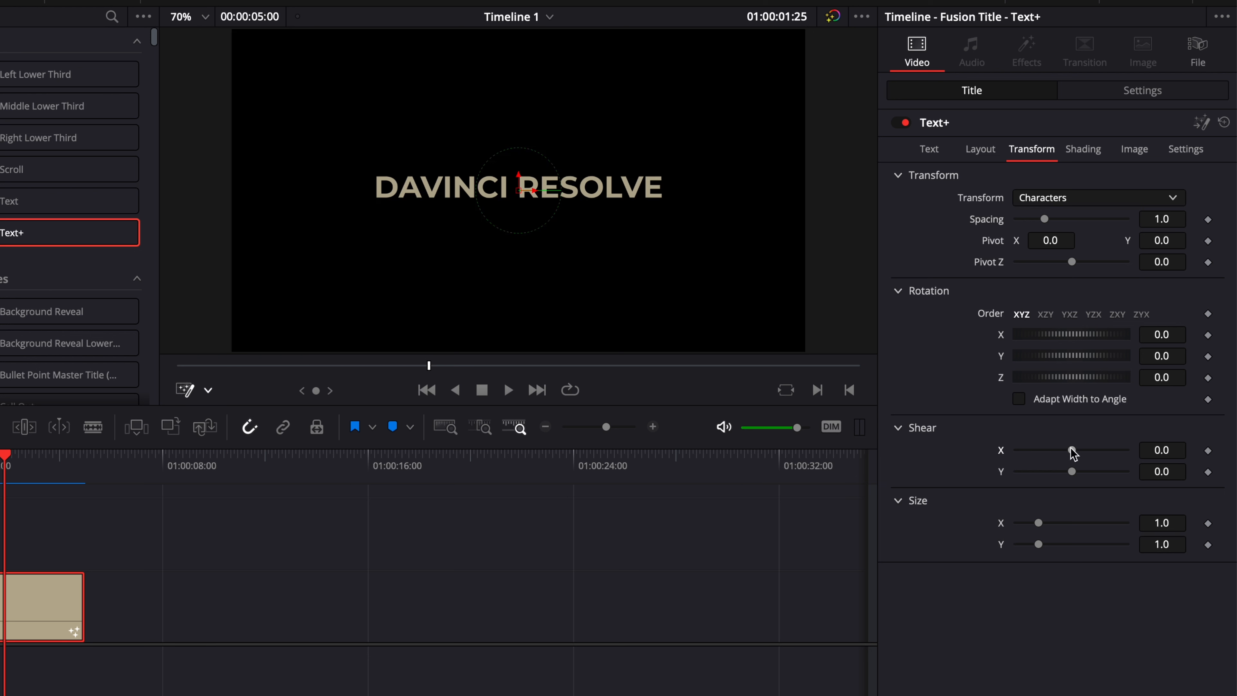
# Shear the title's characters by 0.48 on X and by 0.56 on Y, resetting each to 0.0.
pyautogui.moveTo(1072, 451); pyautogui.dragTo(1099, 451)
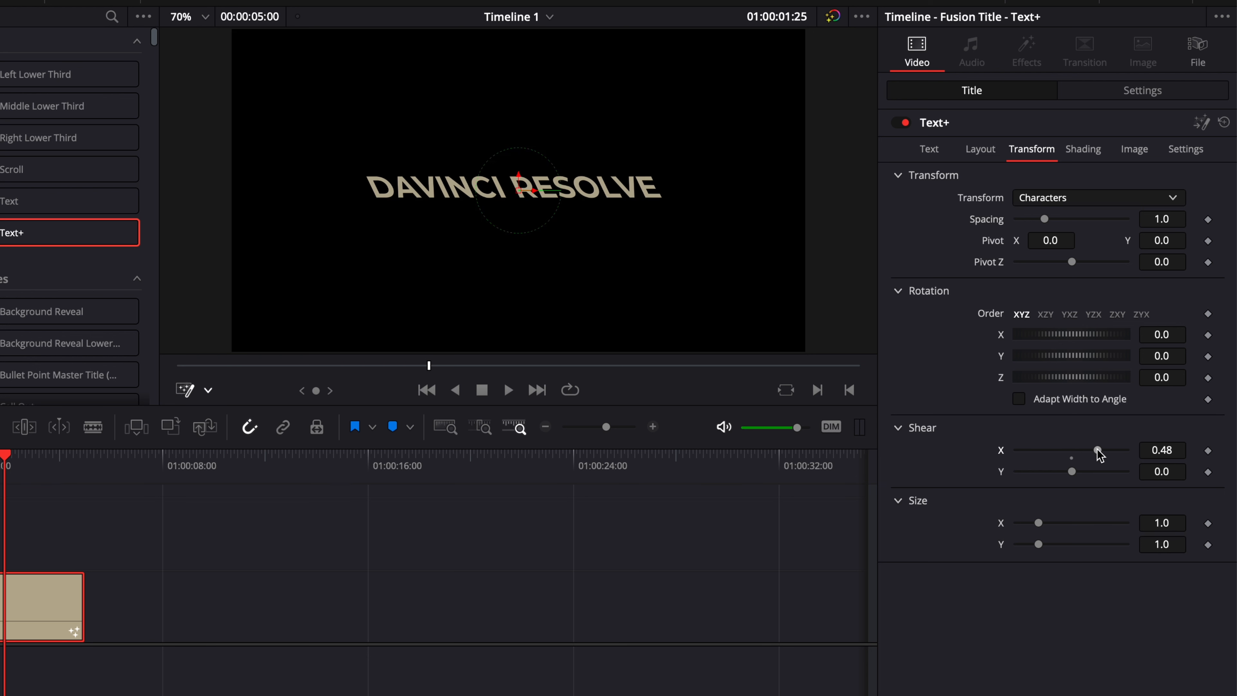
pyautogui.doubleClick(998, 451)
pyautogui.moveTo(1072, 472); pyautogui.dragTo(1103, 472)
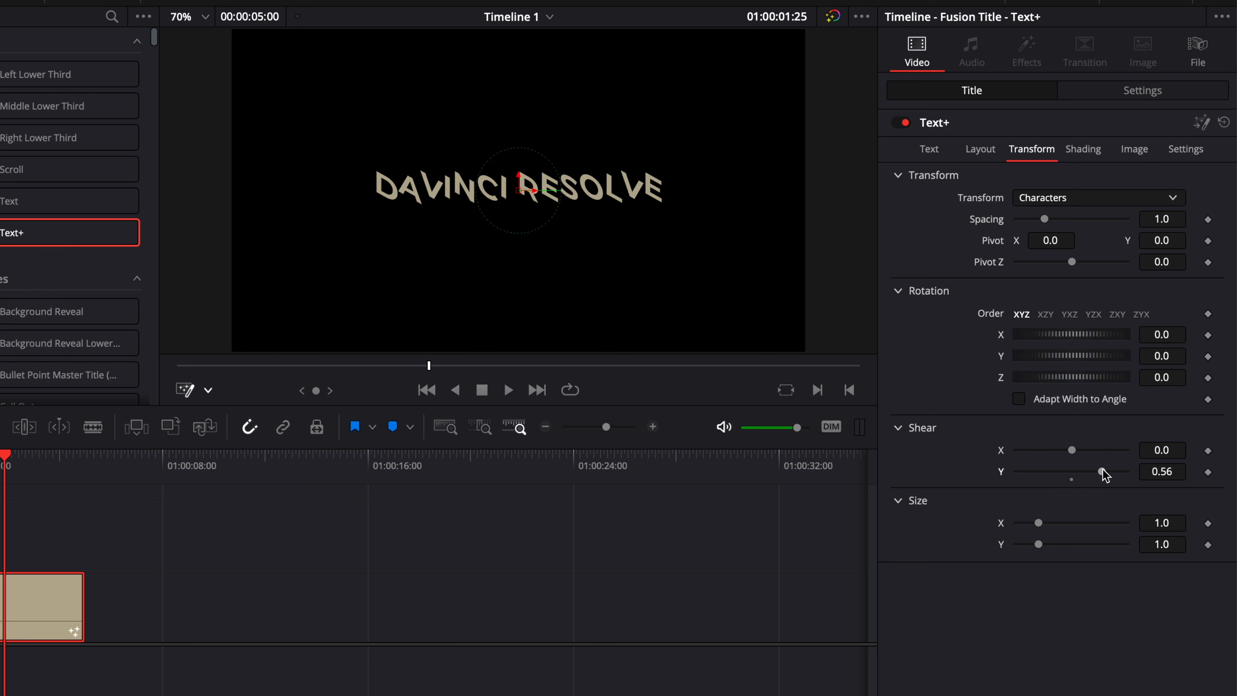
pyautogui.doubleClick(998, 471)
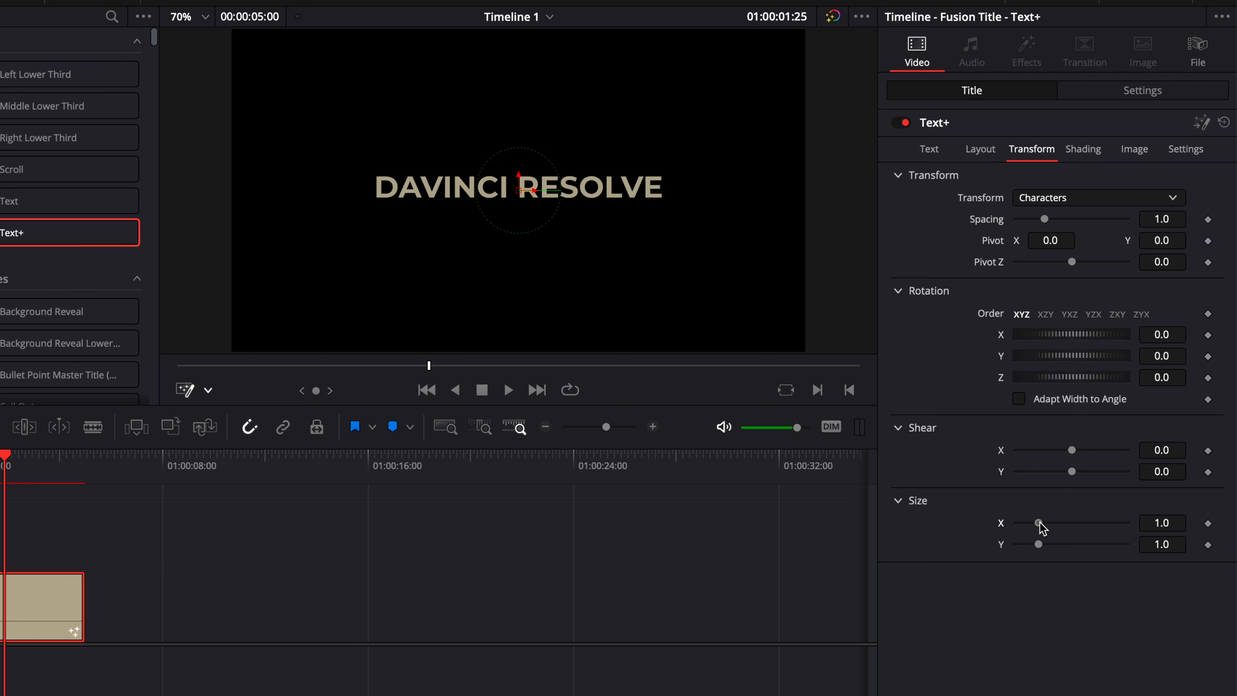
# Try a larger X size and a Y size of 2.598 for the characters, resetting both to 1.0.
pyautogui.moveTo(1039, 523); pyautogui.dragTo(1067, 544)
pyautogui.doubleClick(1000, 525)
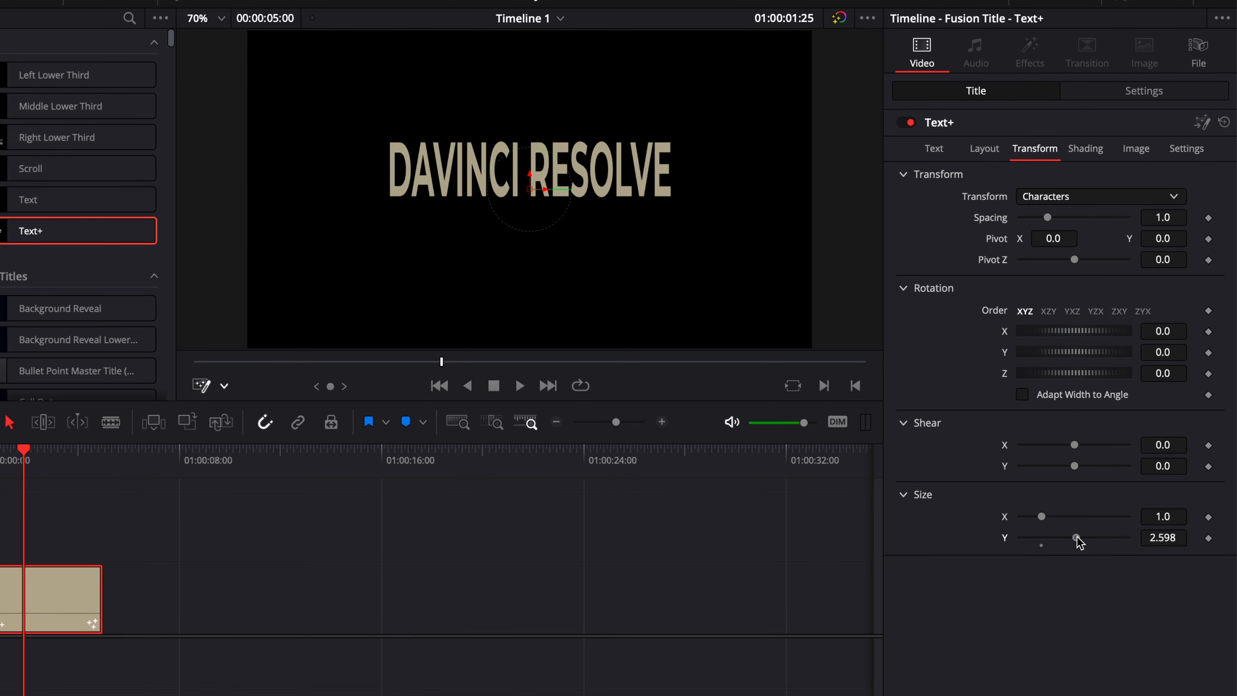
pyautogui.doubleClick(999, 546)
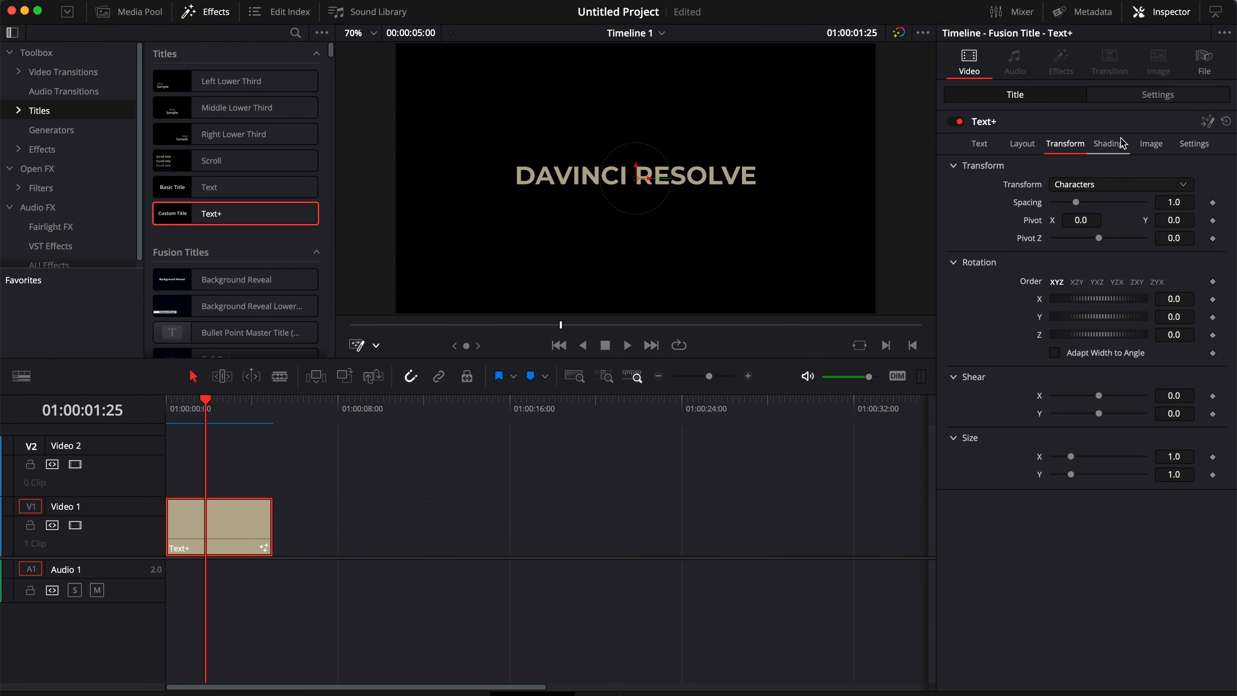
# Open the title's Shading settings and select shading element 2, Red Outline.
pyautogui.click(1109, 144)
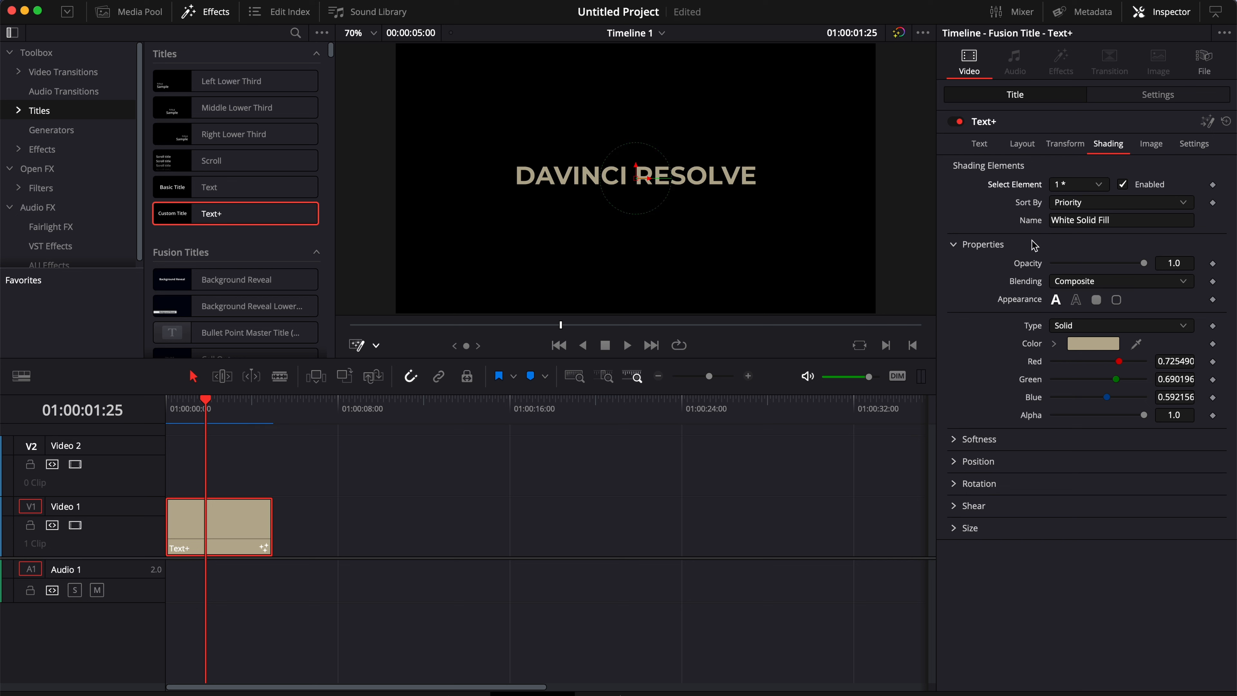
pyautogui.click(1086, 185)
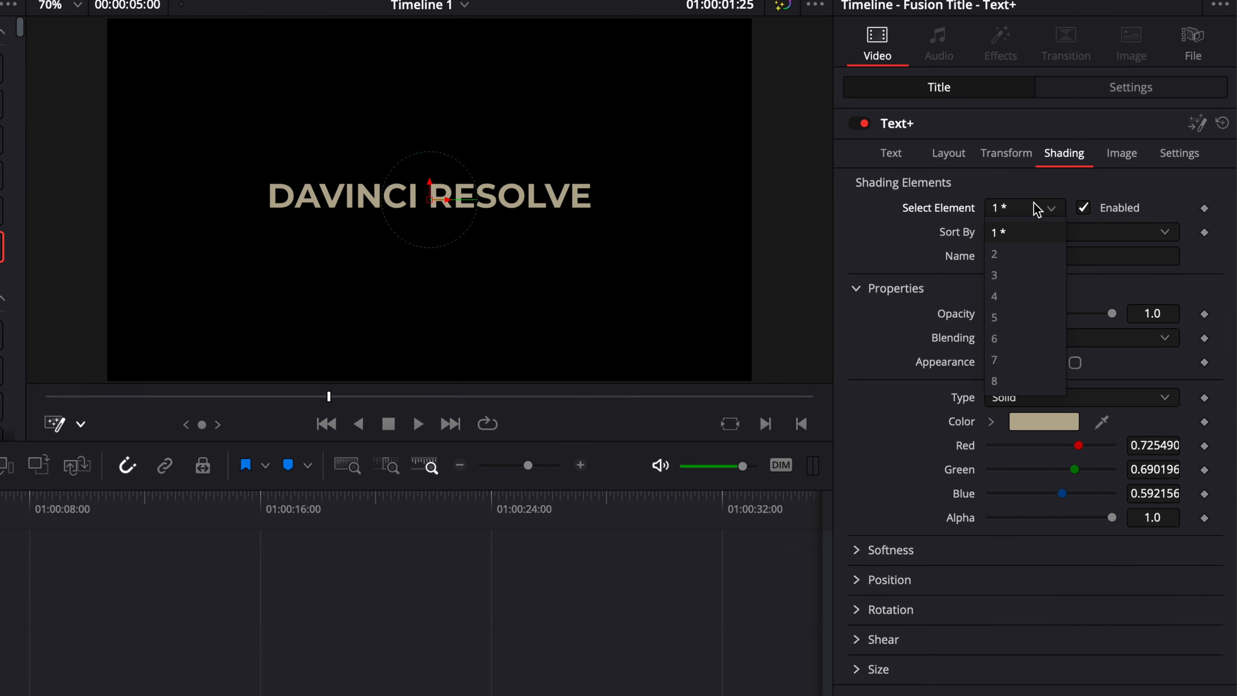
pyautogui.click(1016, 254)
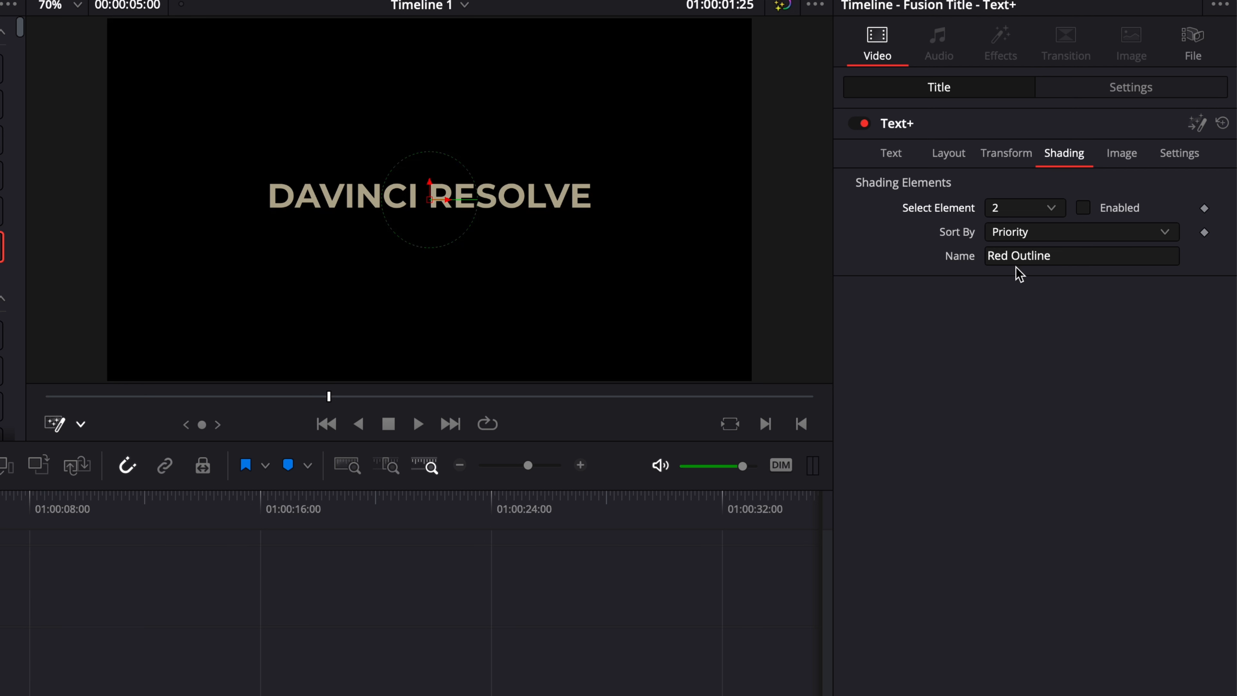
# Try enabling the Red Outline element with a thickness of 0.0551, and disable it again.
pyautogui.click(1084, 209)
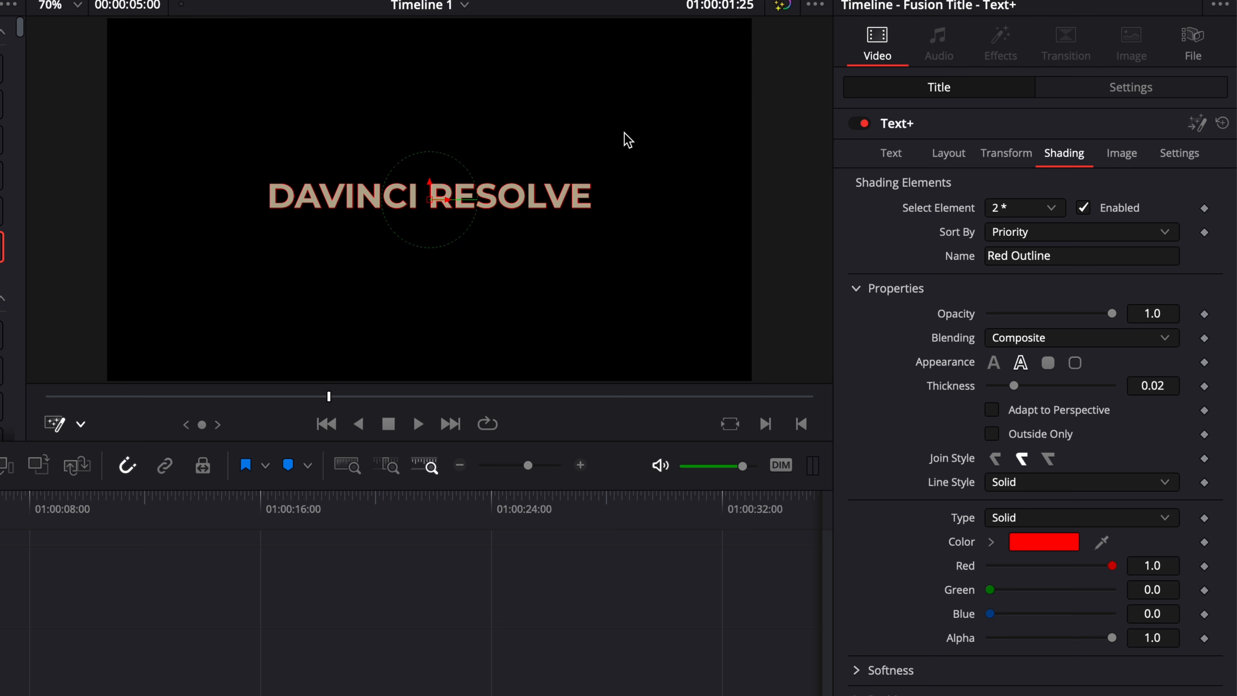
pyautogui.moveTo(1015, 387); pyautogui.dragTo(1057, 387)
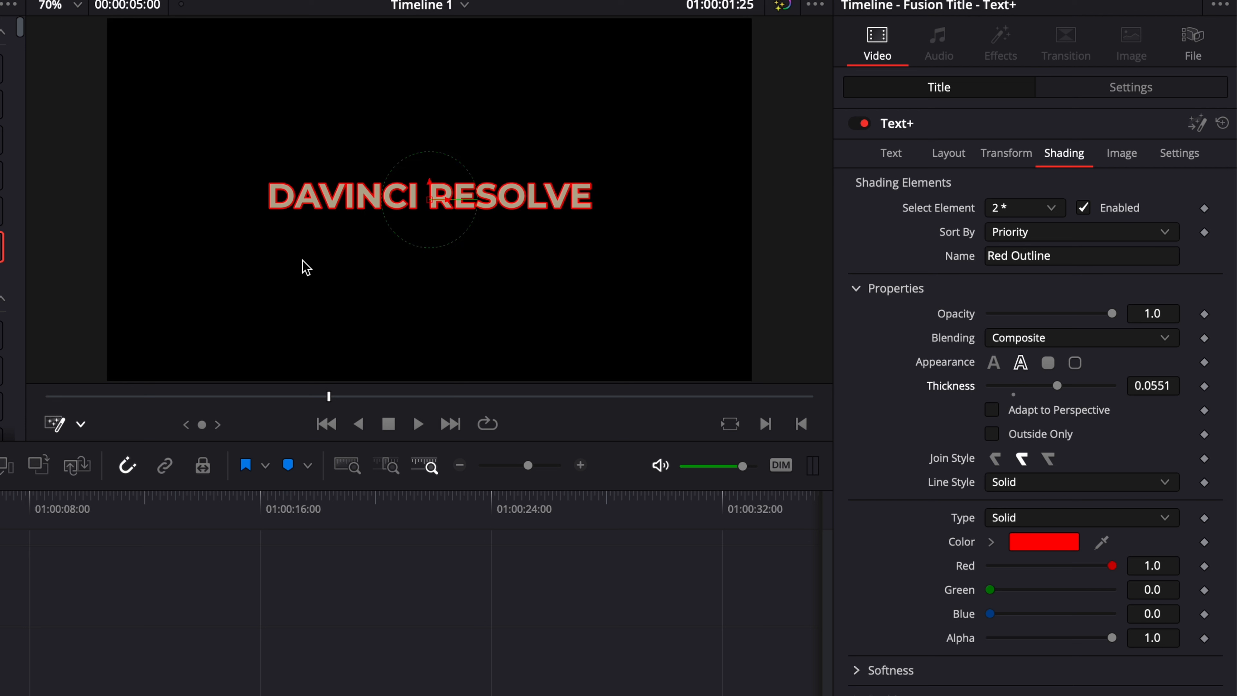
pyautogui.click(1085, 208)
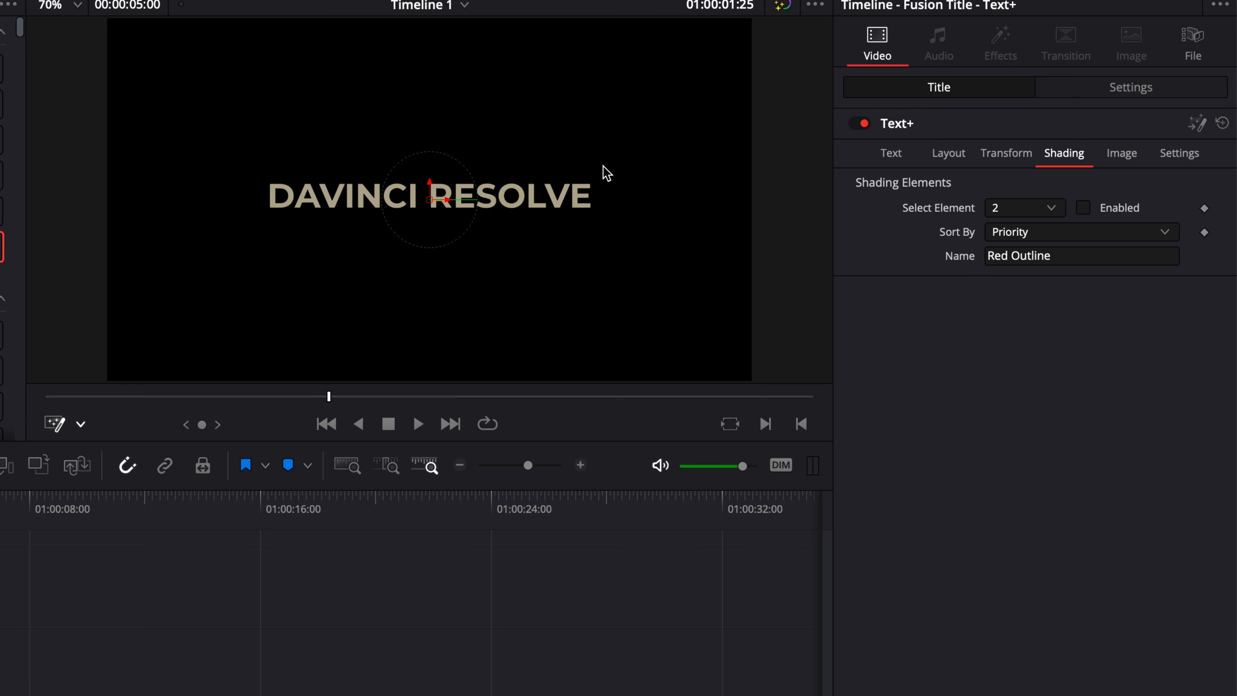
# Switch the shading settings back to element 1, White Solid Fill, leaving it selected after viewing the other elements.
pyautogui.click(1050, 209)
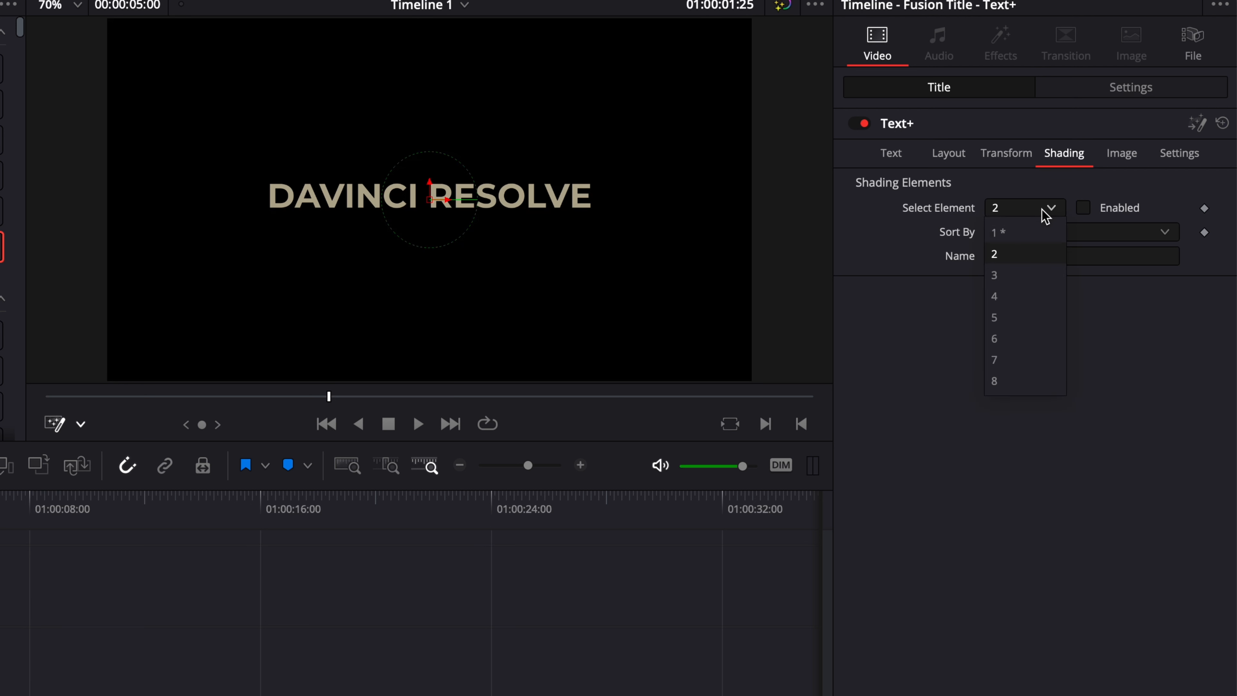
pyautogui.click(998, 233)
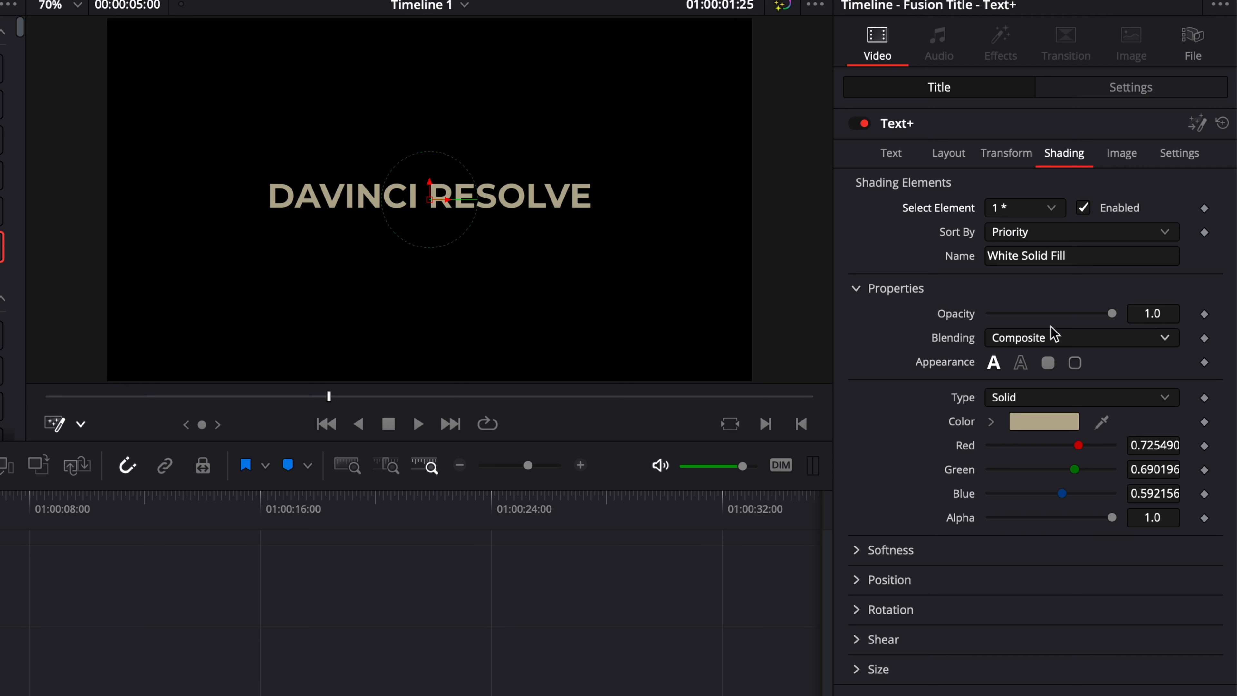
pyautogui.click(1023, 214)
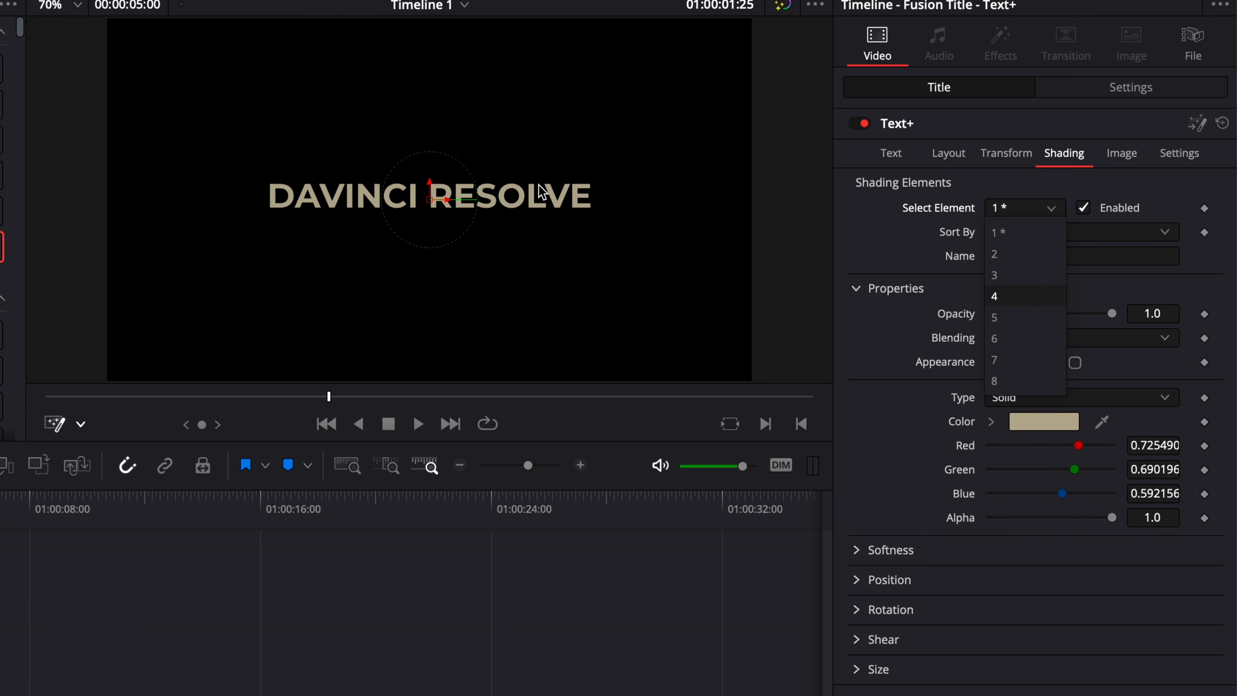
pyautogui.click(850, 256)
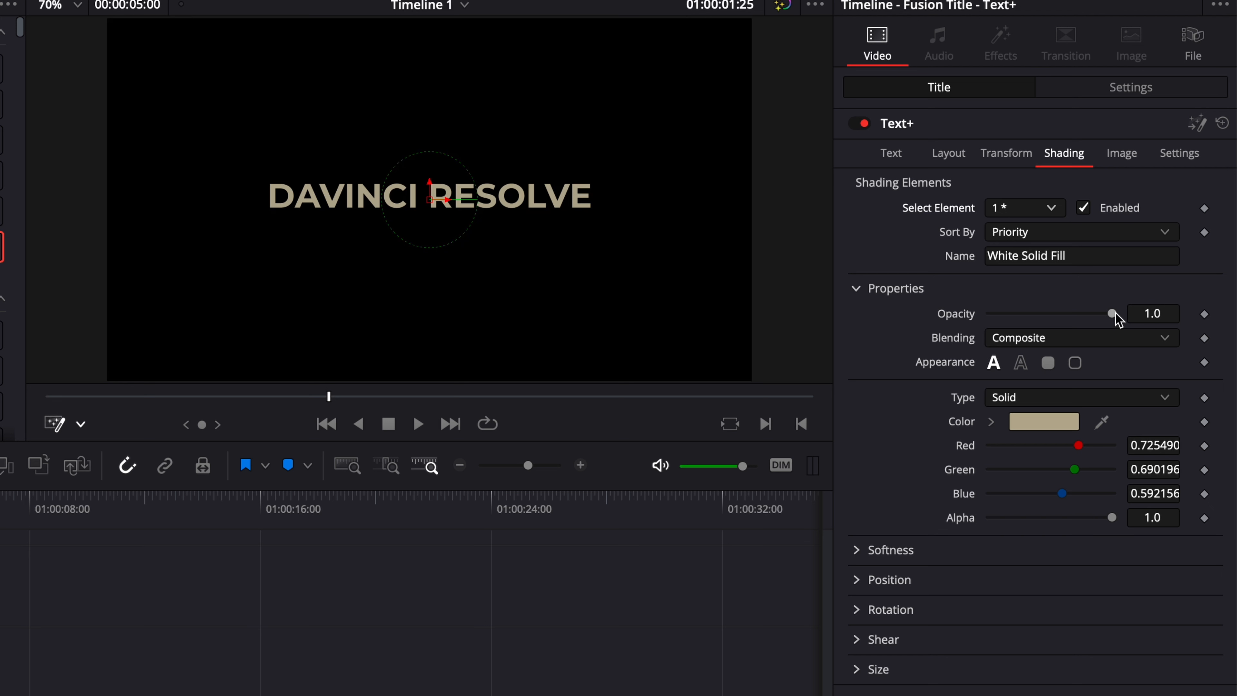
# Try the title's fill at 0.37 opacity with the ski footage, and restore the opacity to 1.0.
pyautogui.moveTo(1112, 314); pyautogui.dragTo(1041, 317)
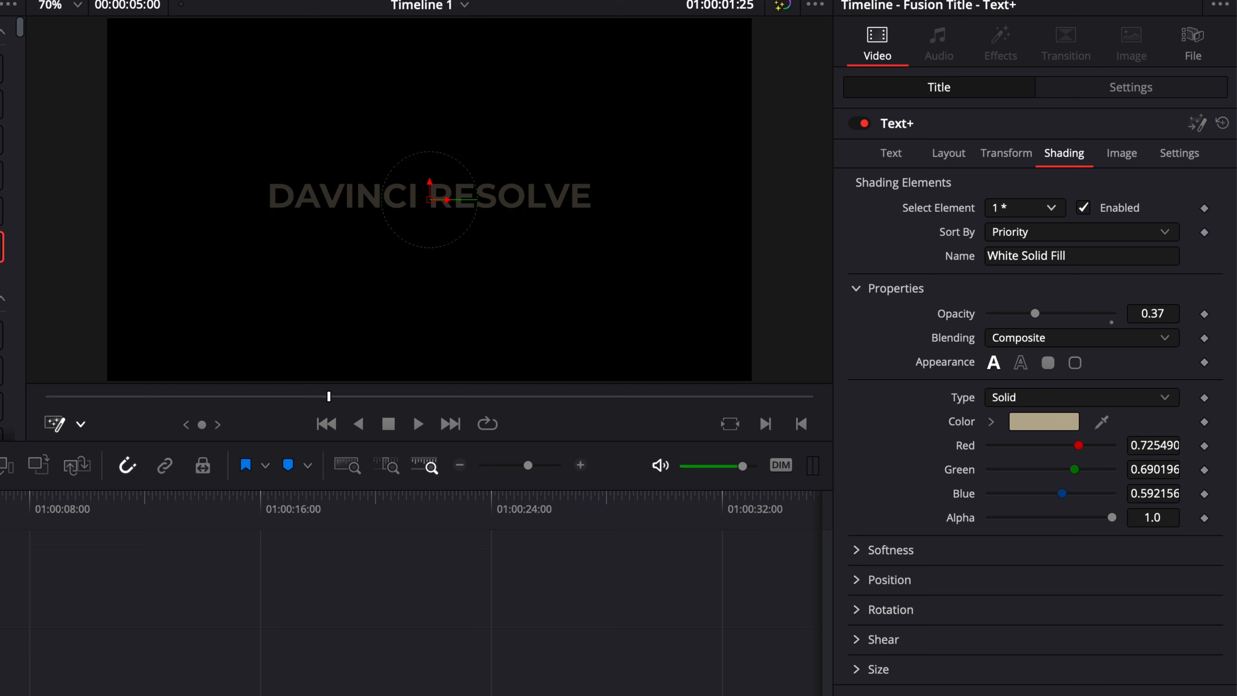
pyautogui.click(960, 695)
pyautogui.moveTo(1030, 291); pyautogui.dragTo(2, 658)
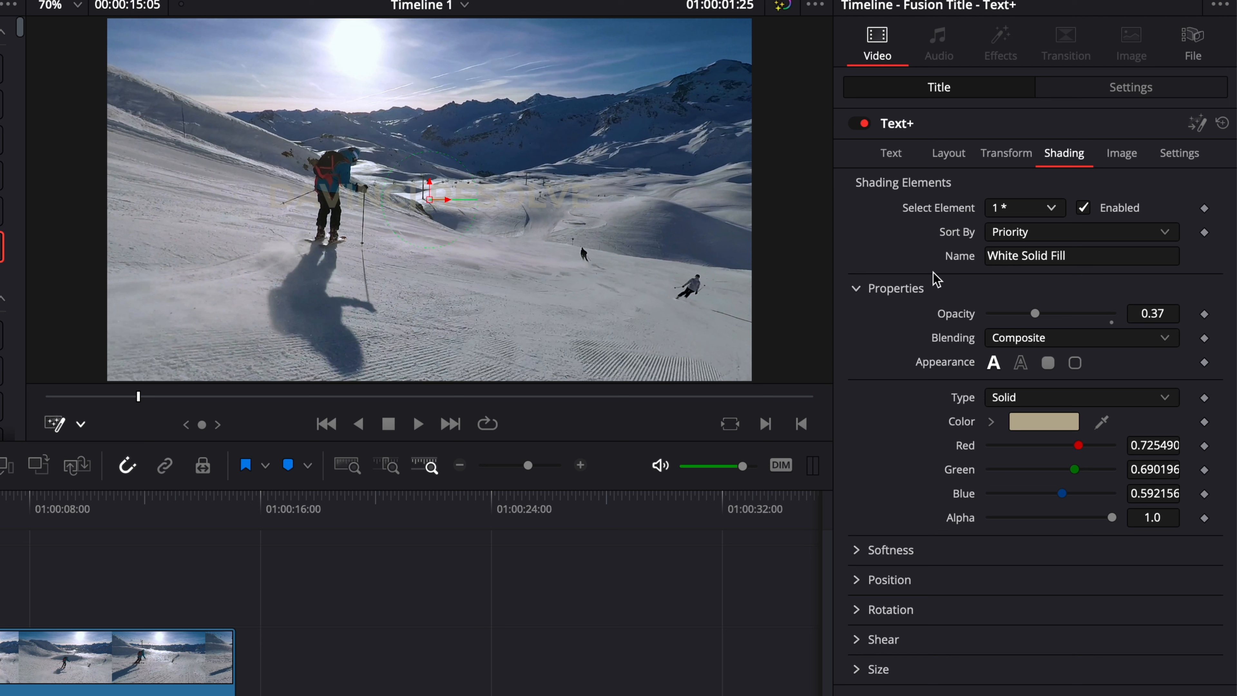
pyautogui.moveTo(1035, 314); pyautogui.dragTo(1132, 322)
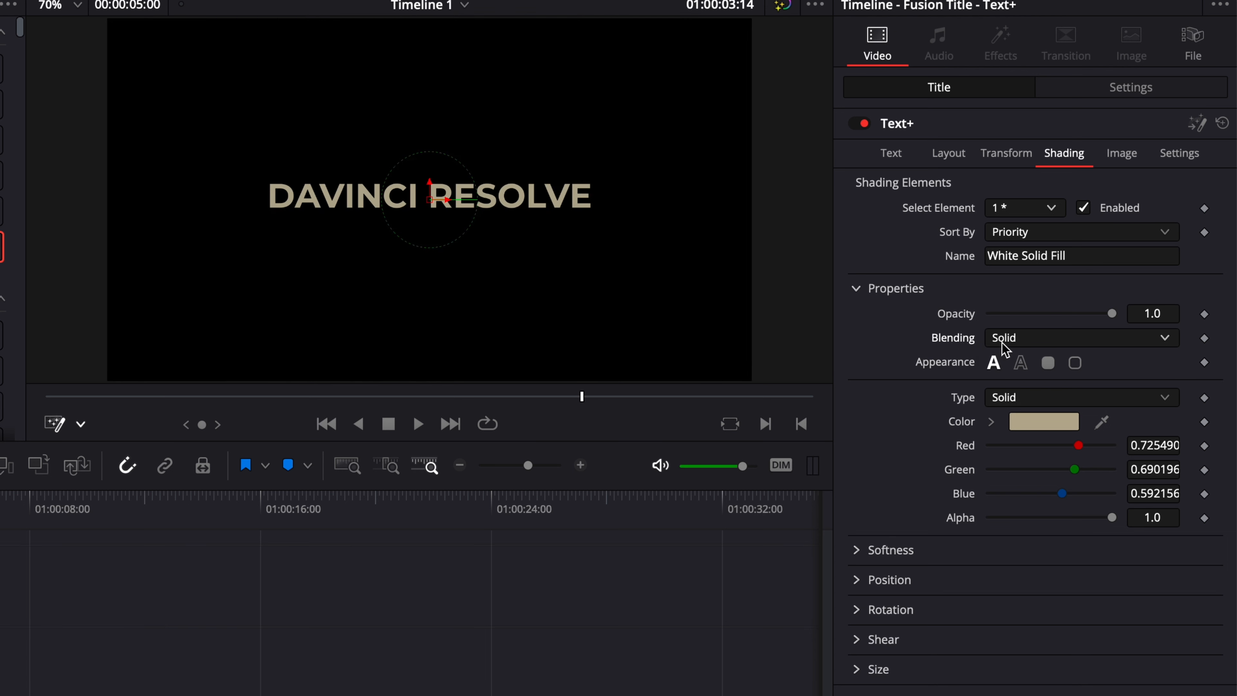
# Set the blending to Solid and change the appearance to a text outline, Outside Only, with a thickness of 0.0488.
pyautogui.click(1004, 341)
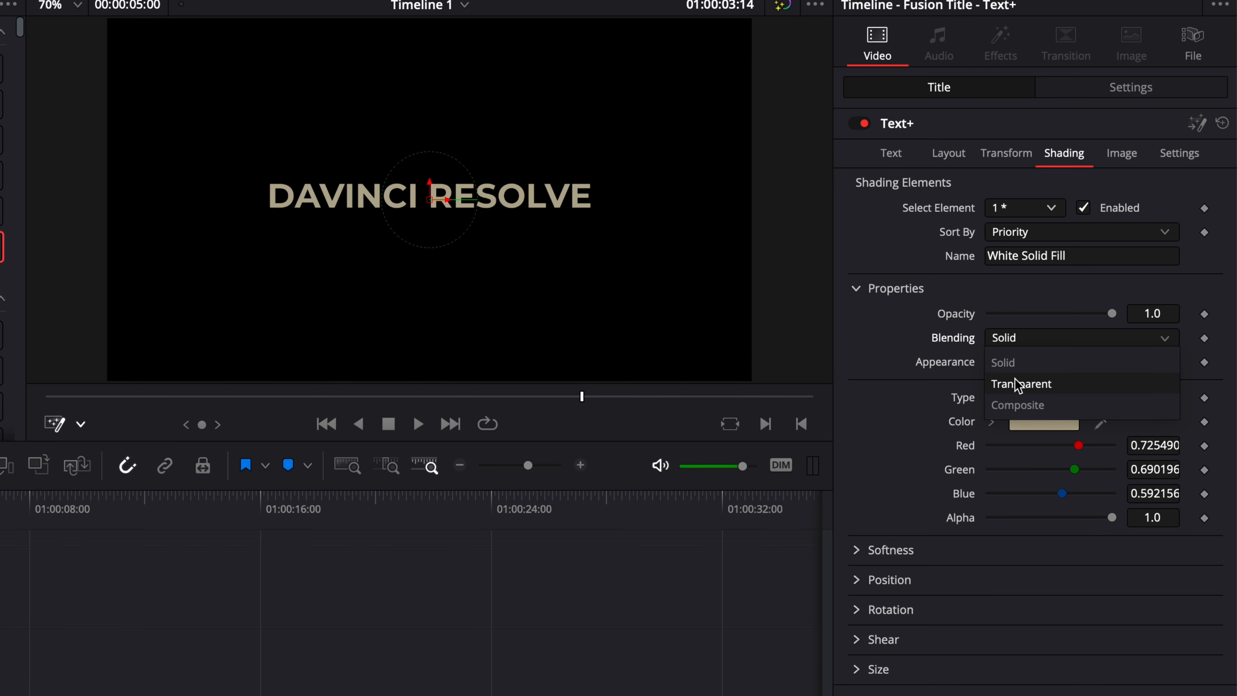
pyautogui.click(1006, 363)
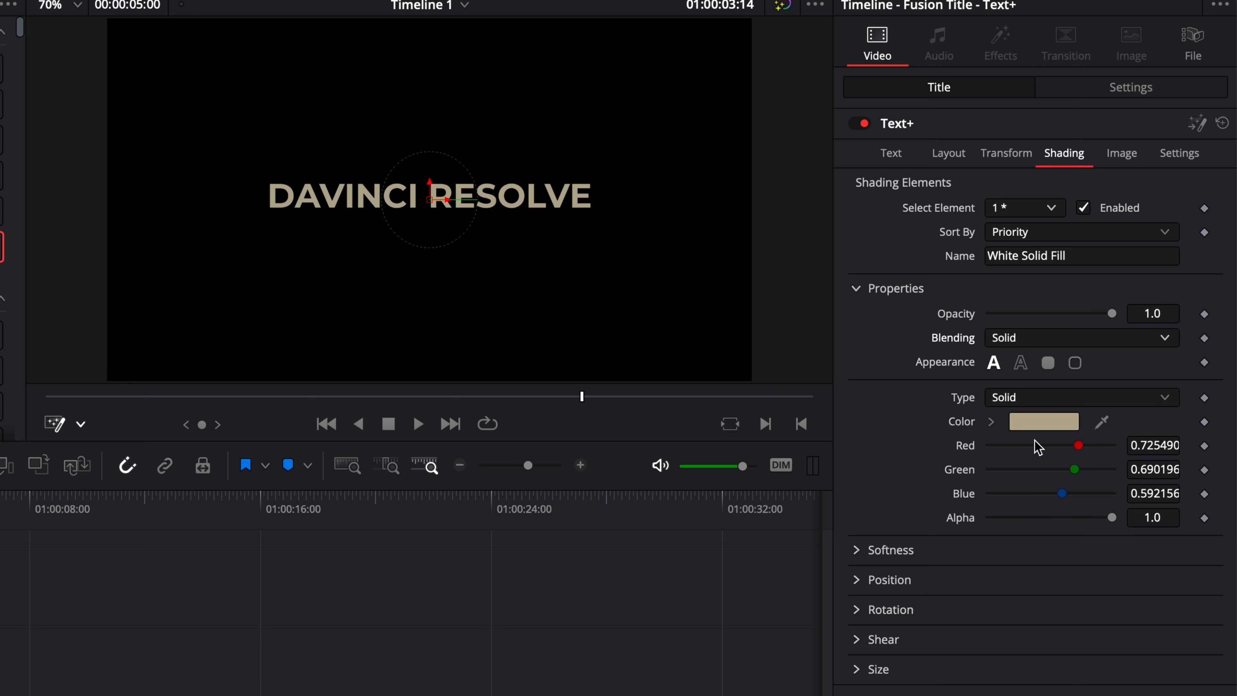
pyautogui.click(1022, 365)
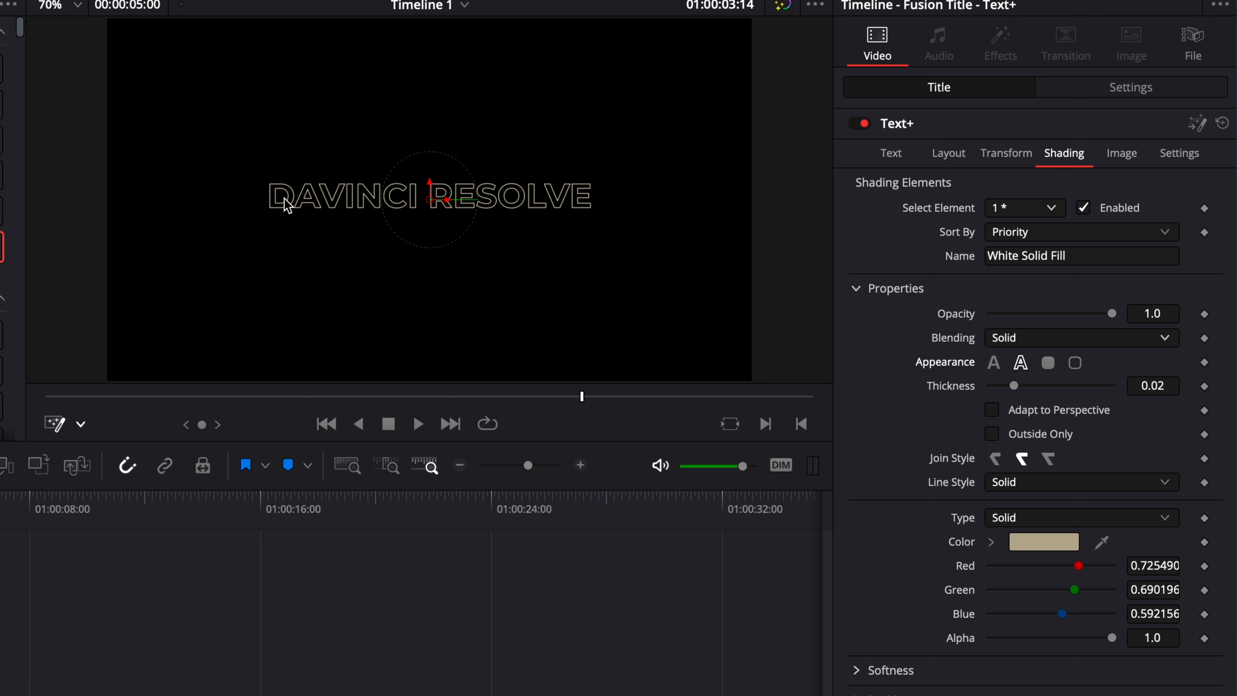
pyautogui.click(993, 435)
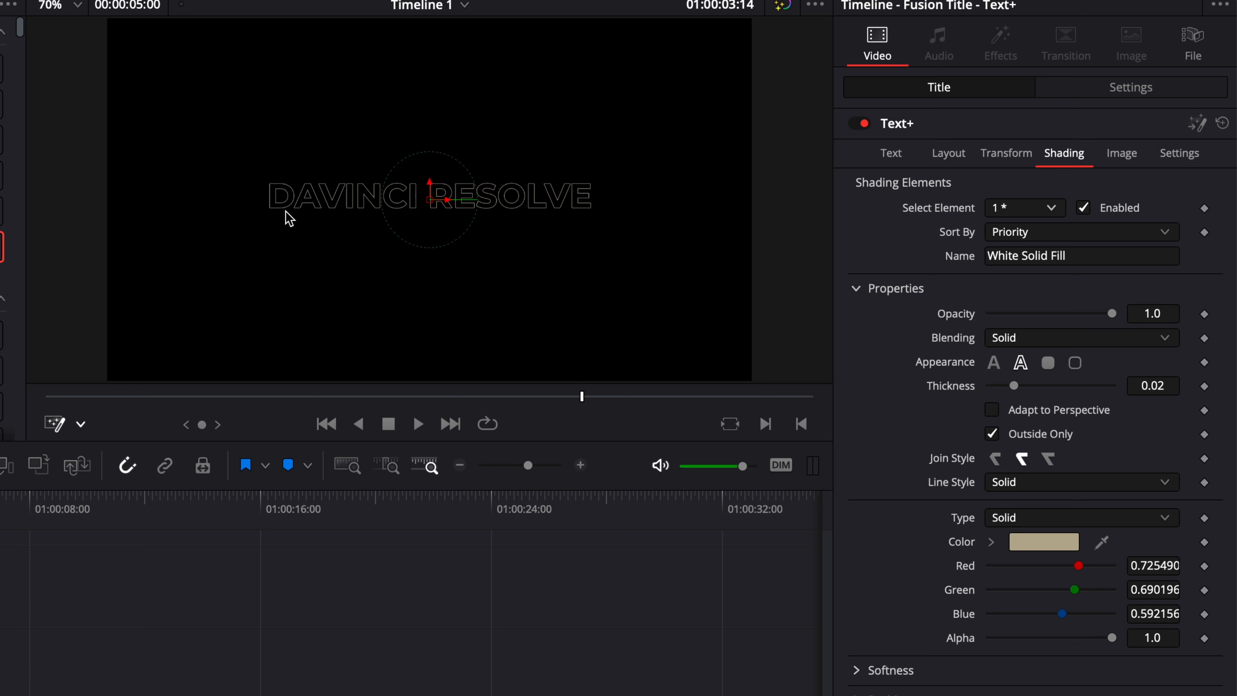
pyautogui.moveTo(1017, 386); pyautogui.dragTo(1052, 387)
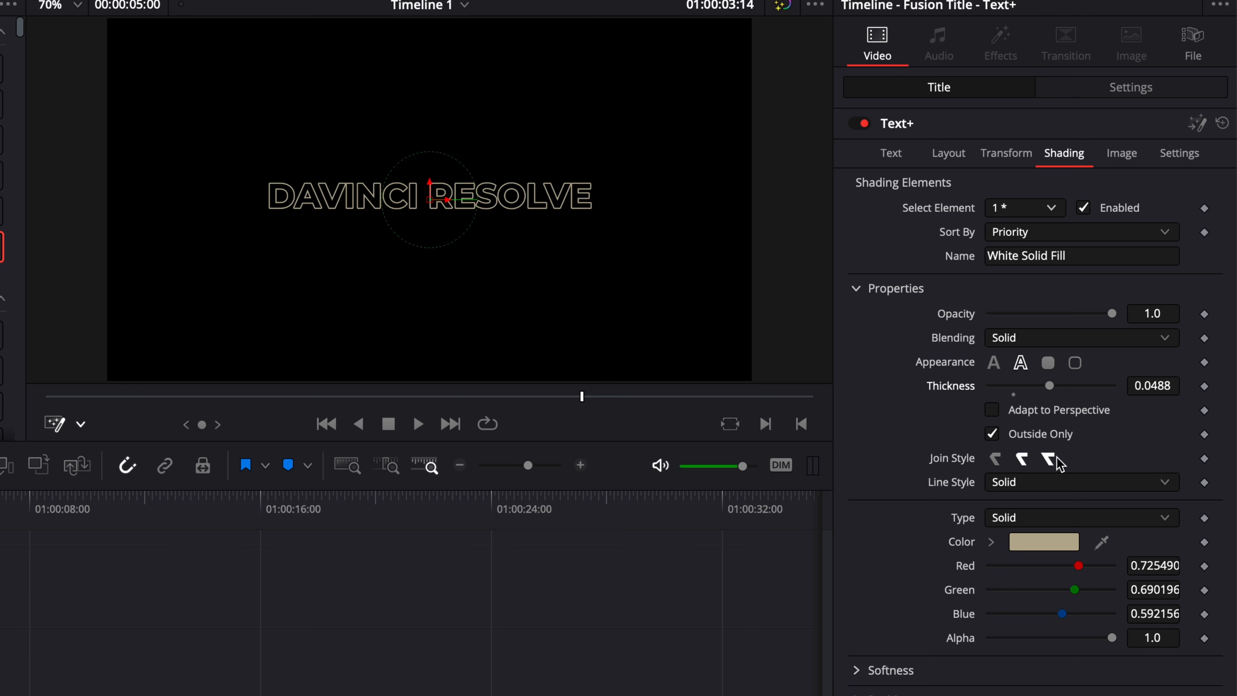
# Give the outline bevelled joins and a thickness of 0.1, and inspect the letter corners at 300% zoom.
pyautogui.click(1022, 460)
pyautogui.click(995, 460)
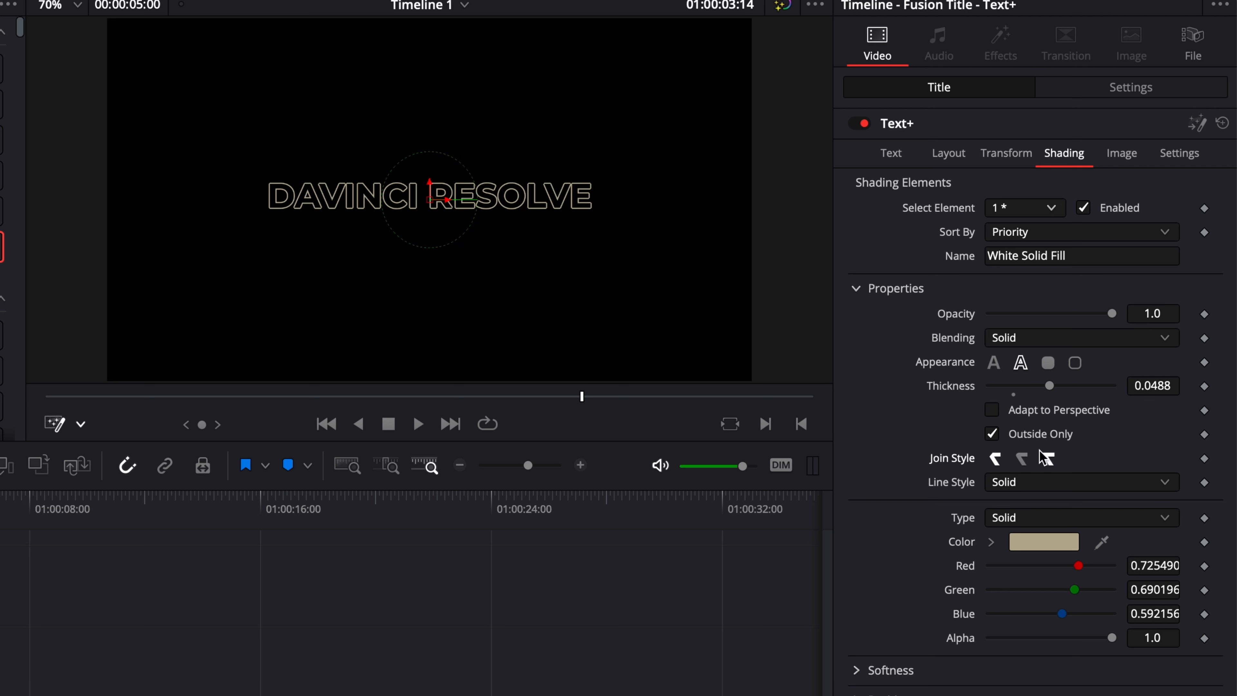
pyautogui.click(73, 6)
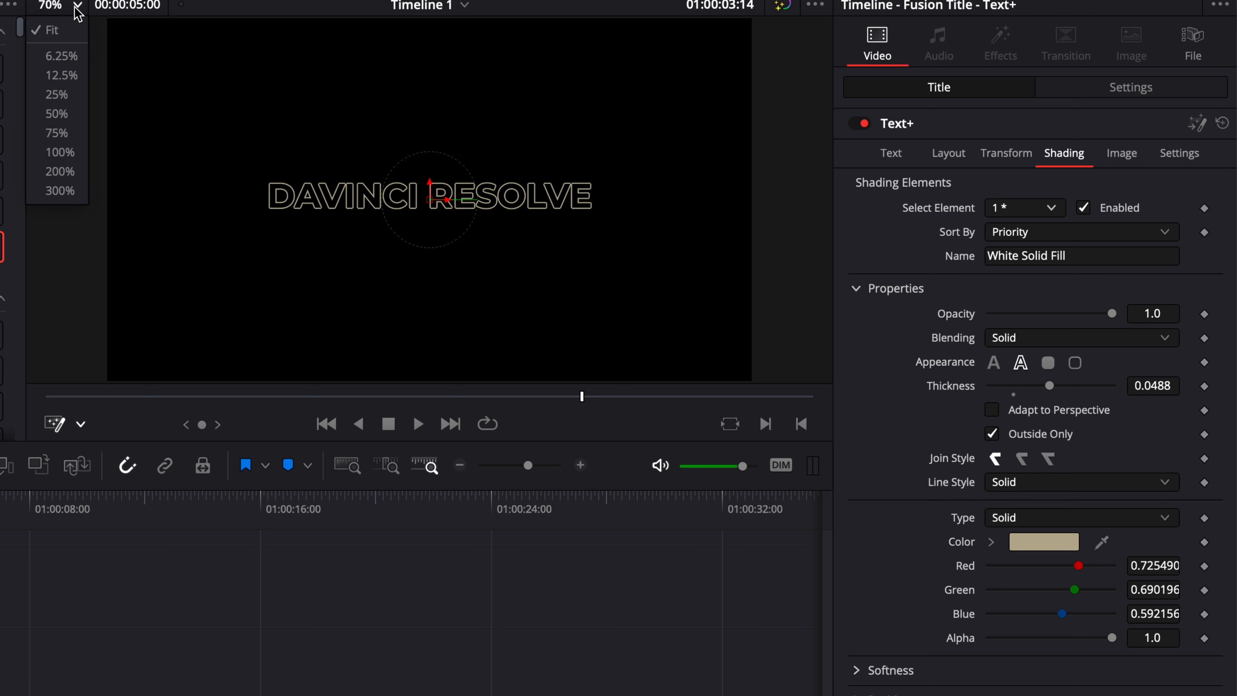
pyautogui.click(76, 177)
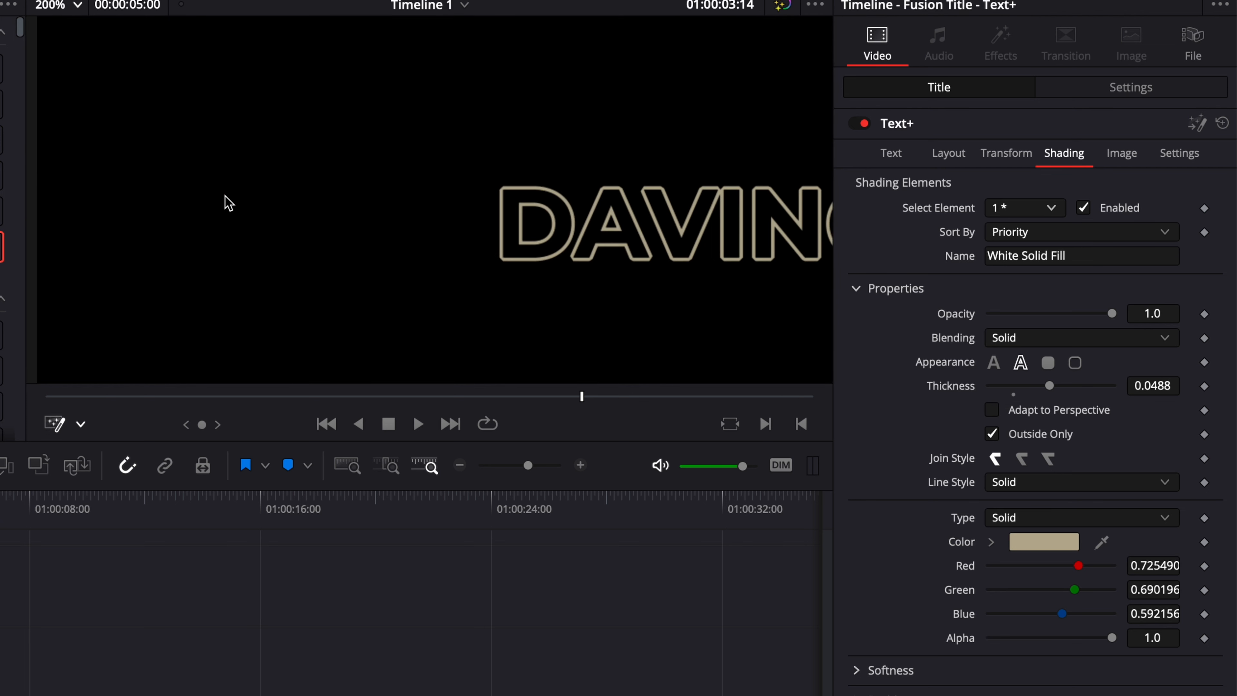
pyautogui.moveTo(1050, 385); pyautogui.dragTo(1171, 395)
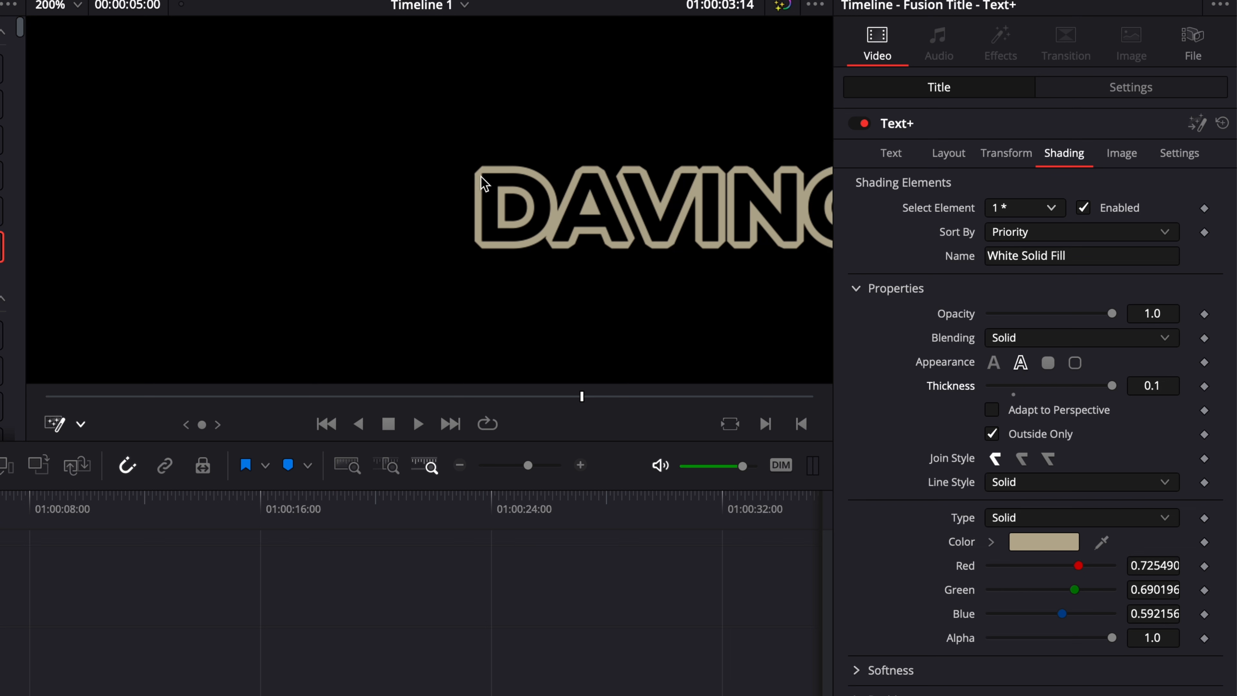
pyautogui.hscroll(5, 482, 184)
pyautogui.click(78, 7)
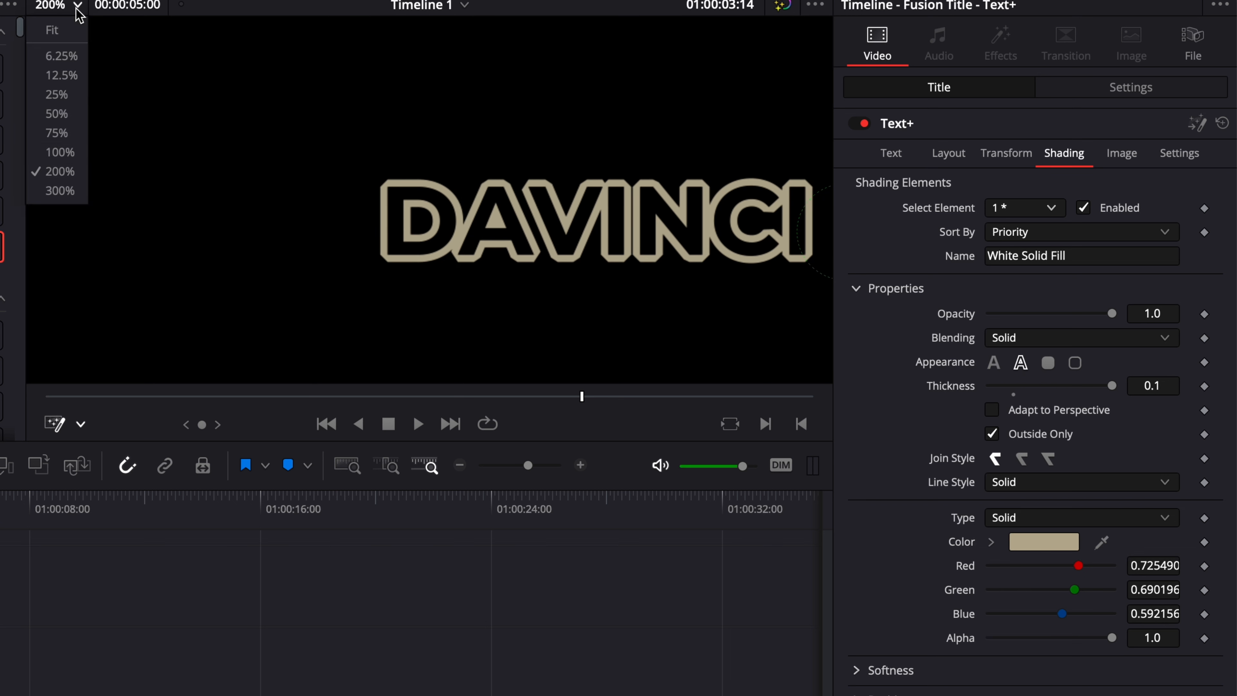
pyautogui.click(59, 191)
pyautogui.hscroll(-5, 263, 221)
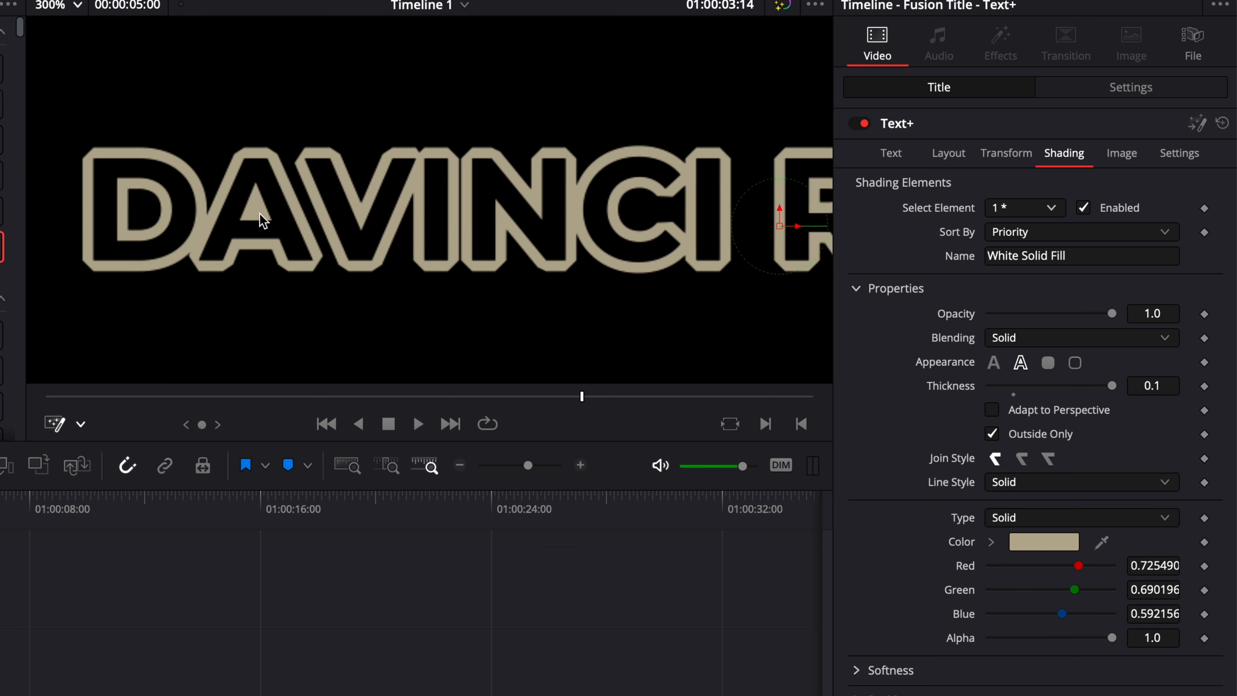
pyautogui.hscroll(-3, 263, 222)
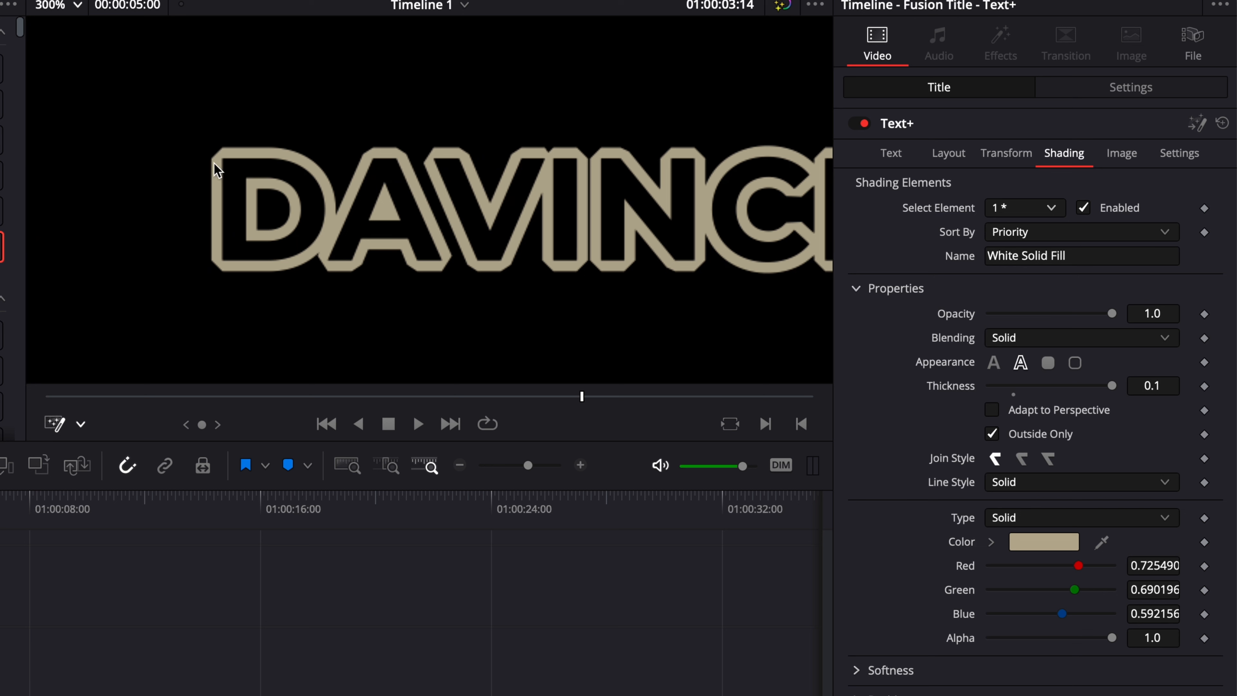
# Compare the sharp, rounded and bevelled join styles on the outline, and choose the rounded one.
pyautogui.click(1047, 460)
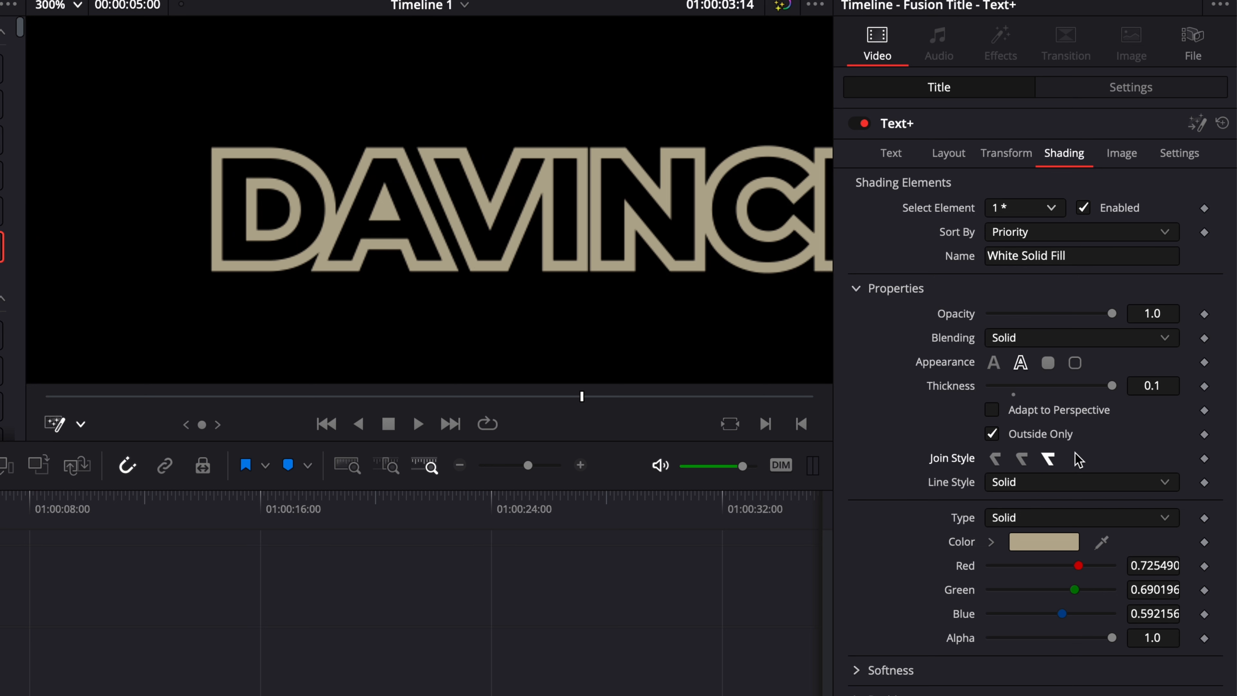
pyautogui.click(1023, 460)
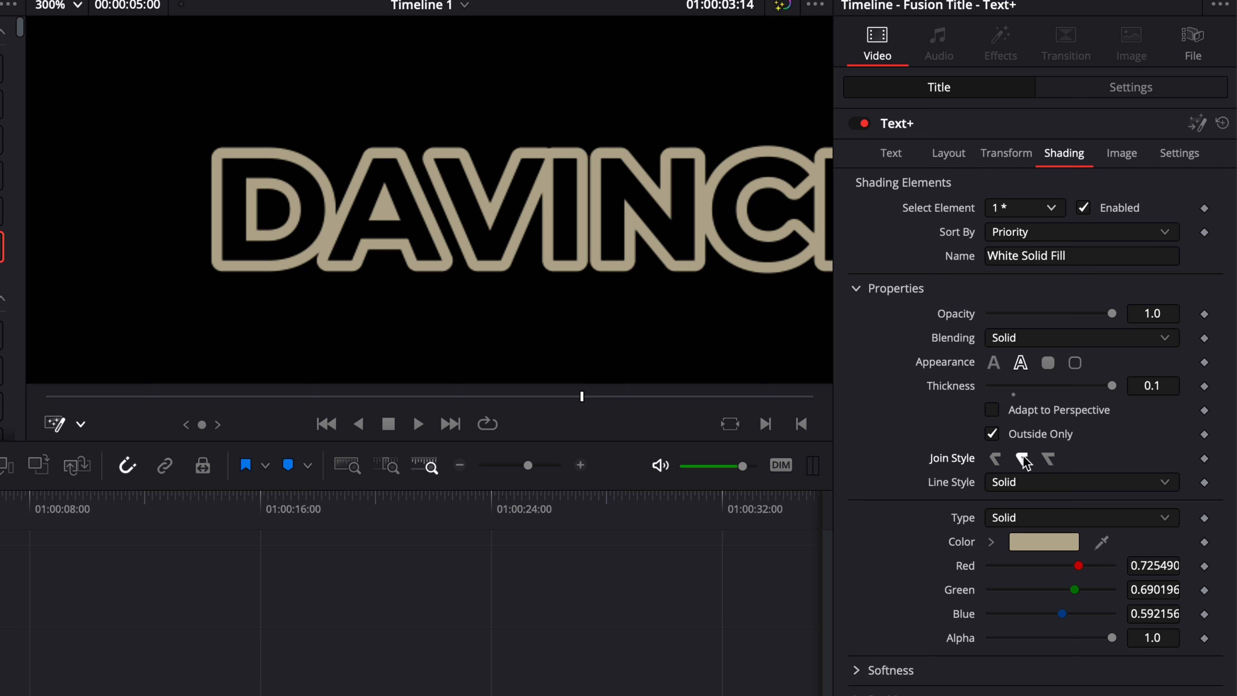
pyautogui.click(994, 460)
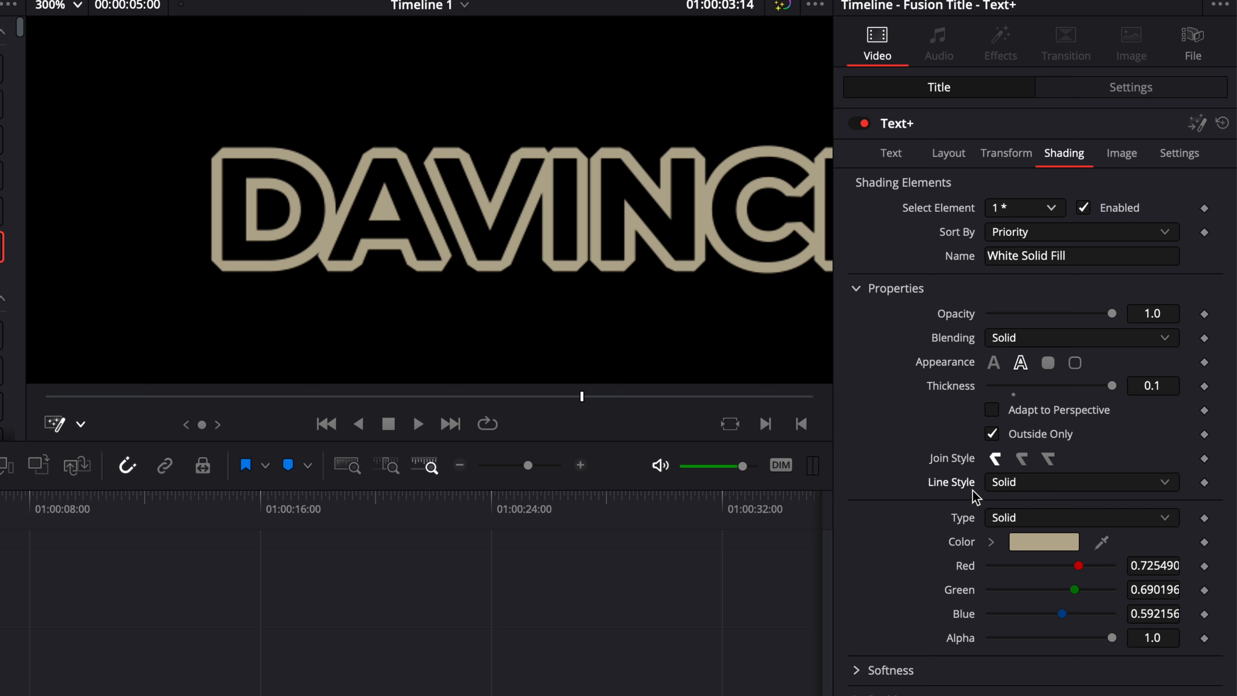
pyautogui.click(1021, 459)
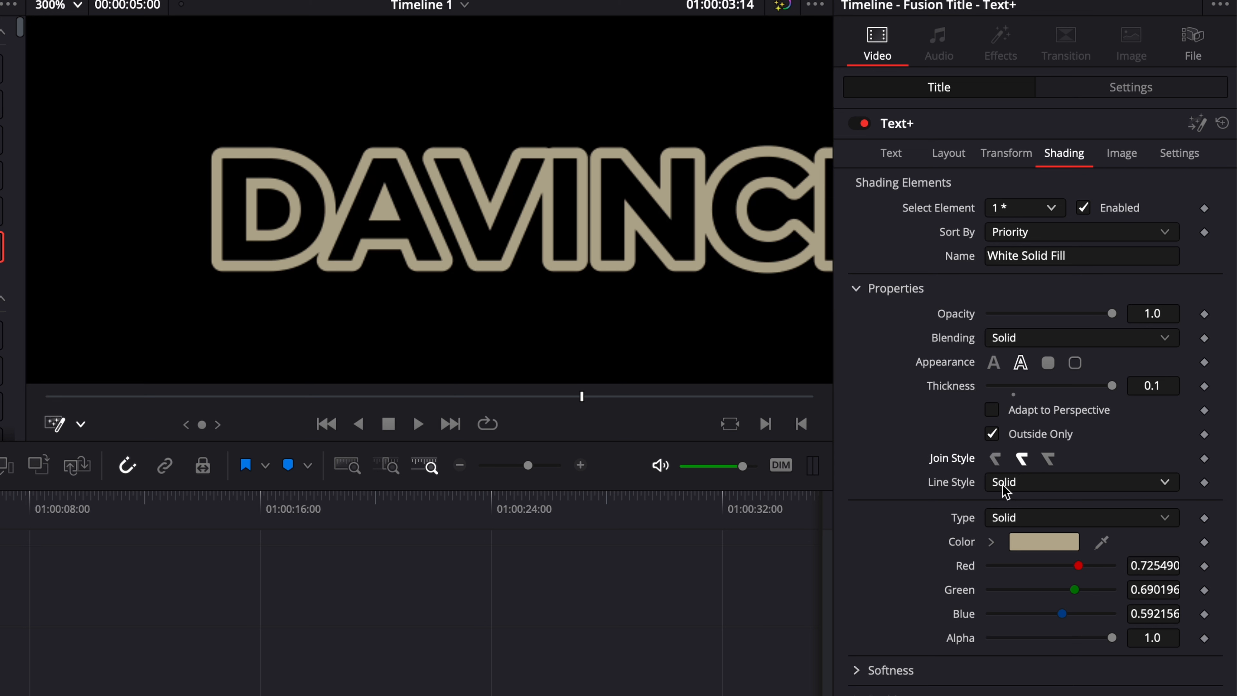
# Set the outline's line style to Dash and reduce its thickness to 0.0339.
pyautogui.click(1044, 491)
pyautogui.click(1025, 527)
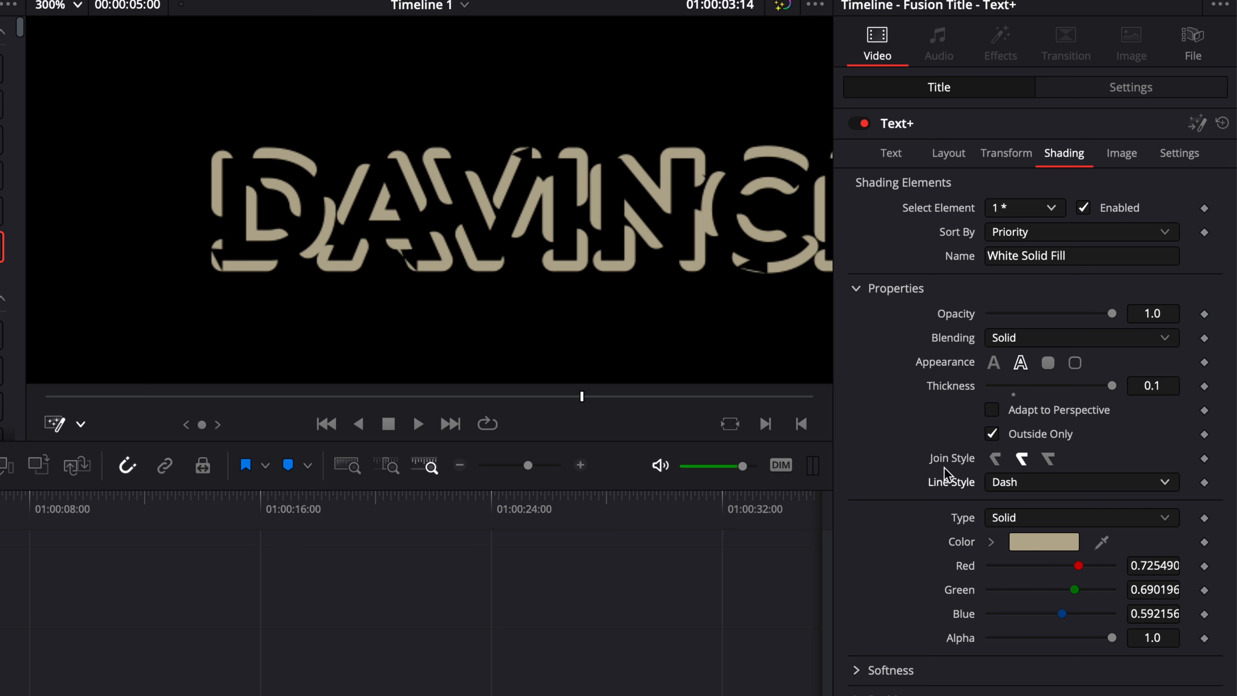
pyautogui.moveTo(1112, 385); pyautogui.dragTo(1031, 385)
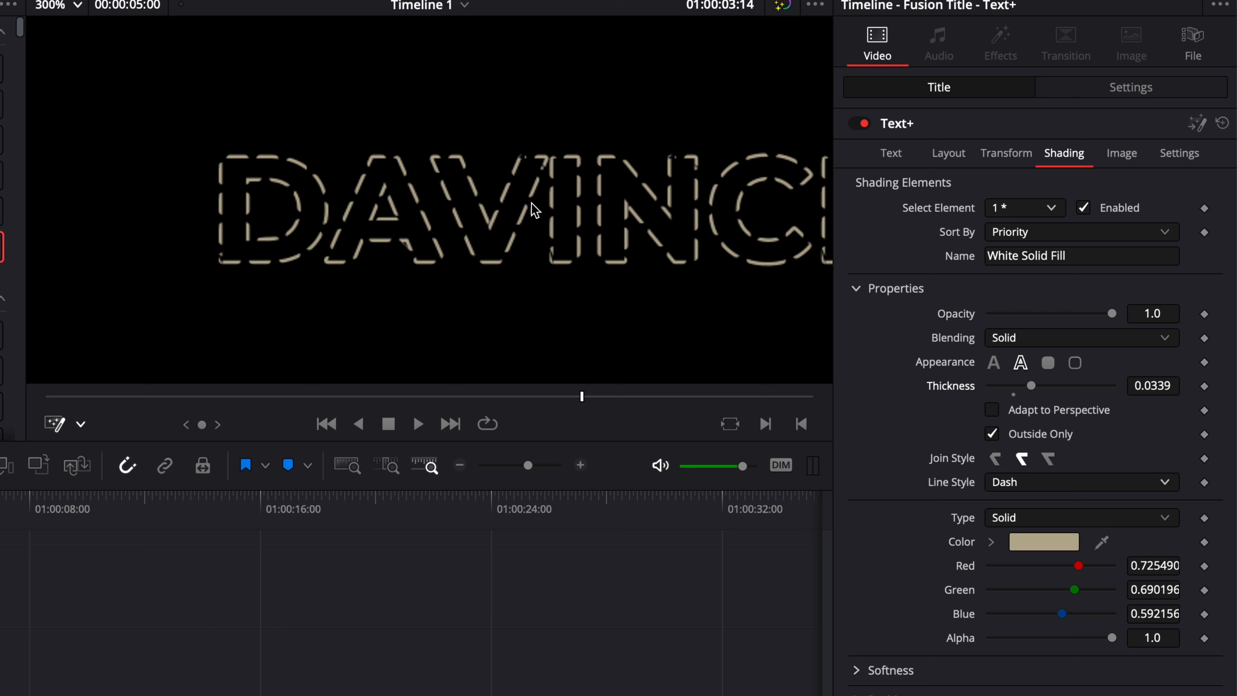
# Try the Dot and Dash Dot line styles on the outline, and set it to Dash Dot Dot.
pyautogui.click(1024, 483)
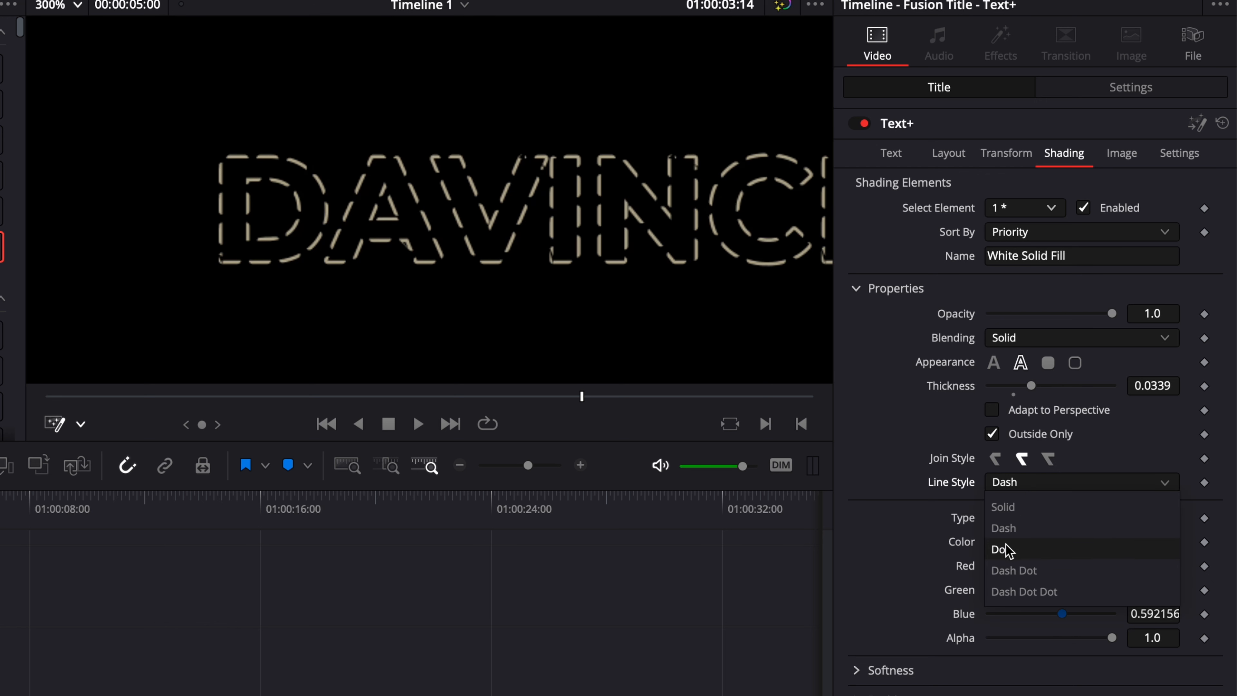
pyautogui.click(1007, 550)
pyautogui.click(1021, 485)
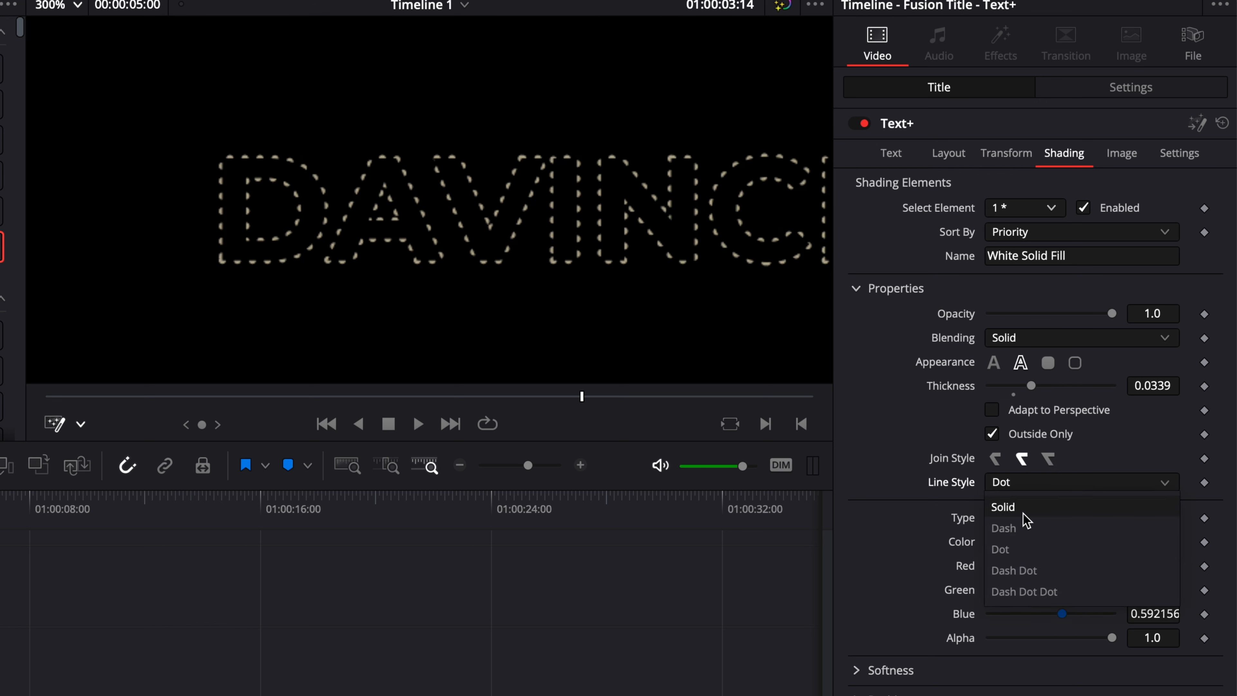
pyautogui.click(1017, 569)
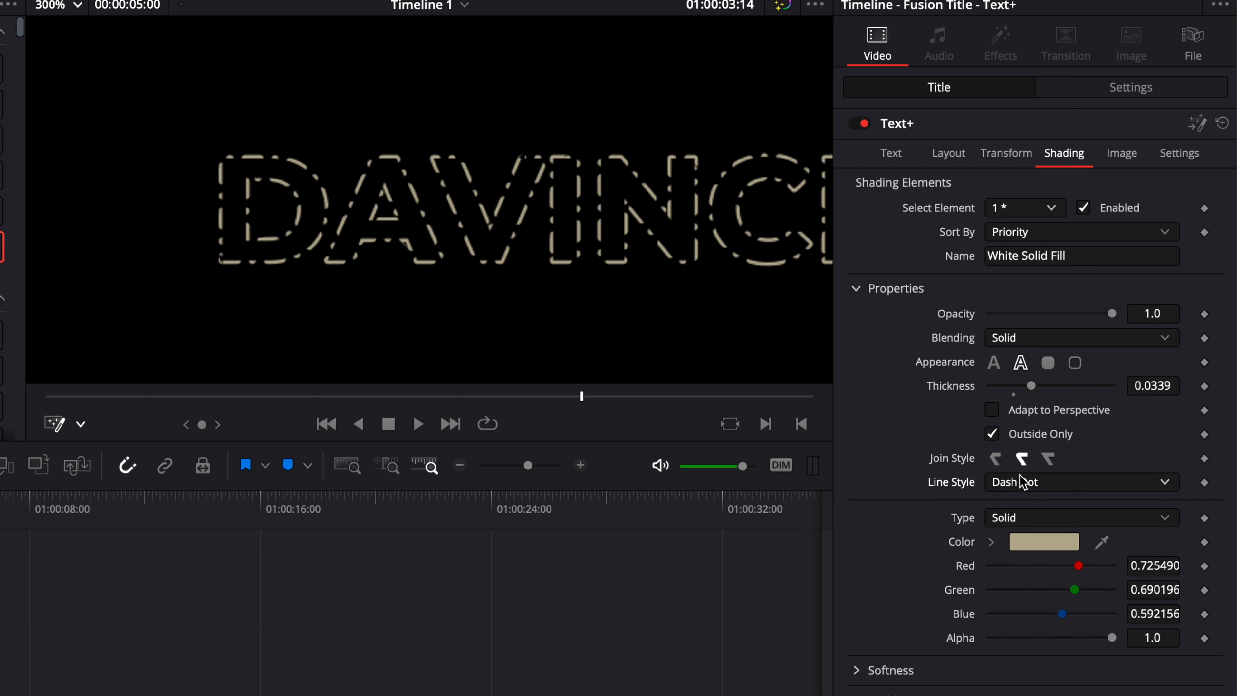
pyautogui.click(1024, 485)
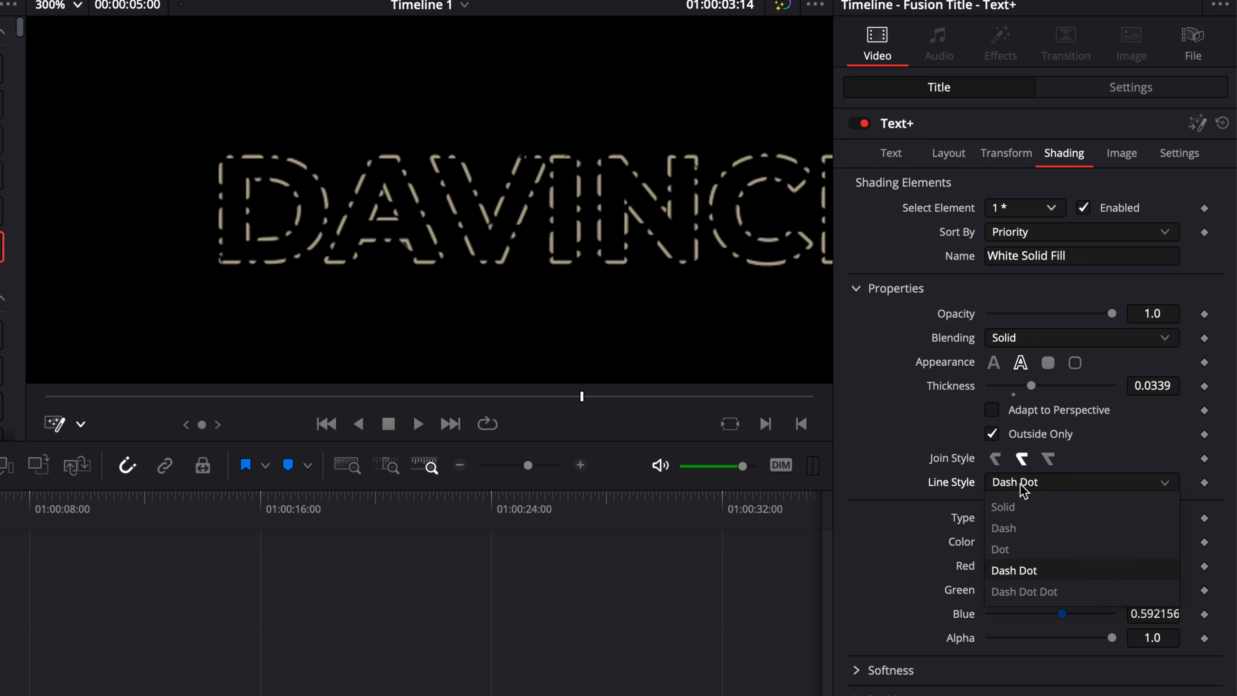
pyautogui.click(1020, 593)
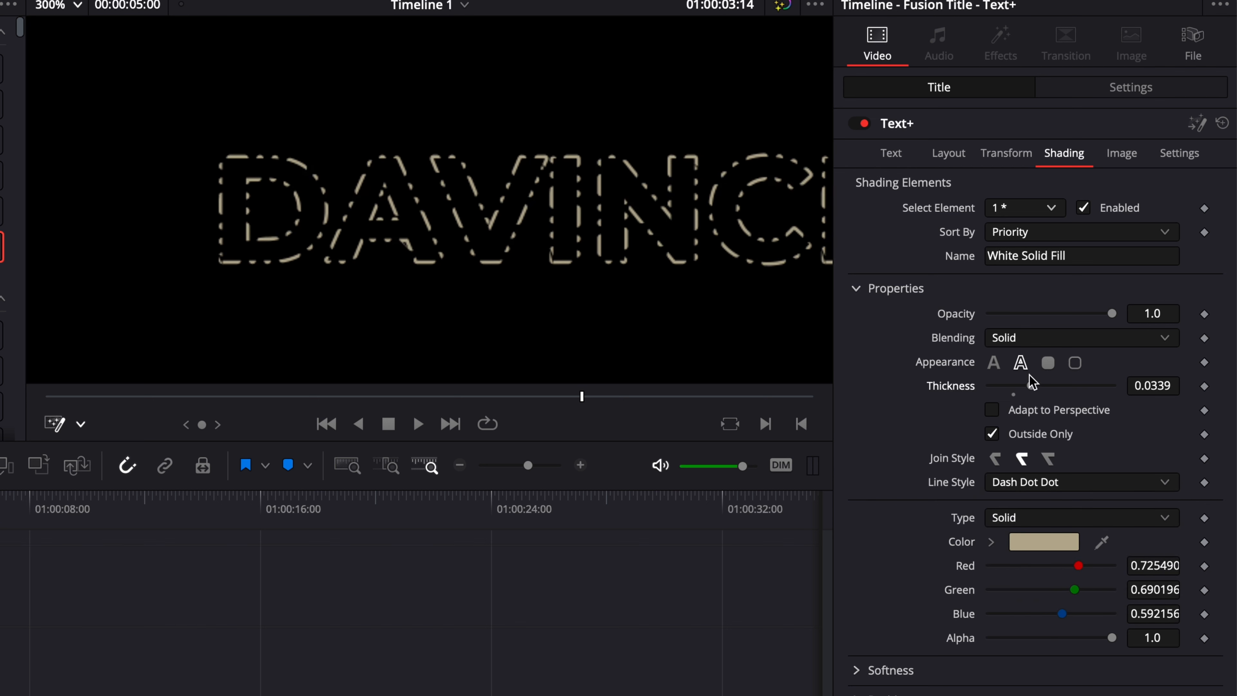
# Increase the outline's thickness to 0.0819, and switch the element's appearance back to text fill.
pyautogui.moveTo(1037, 390); pyautogui.dragTo(1096, 390)
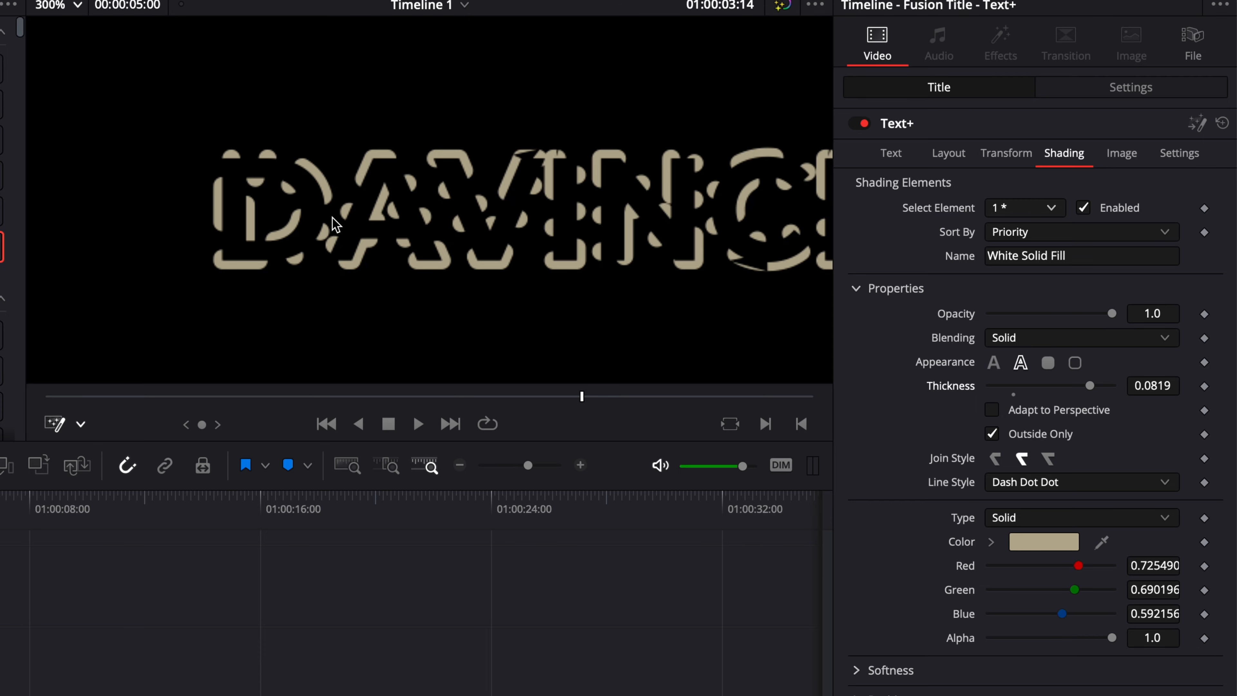
pyautogui.click(995, 364)
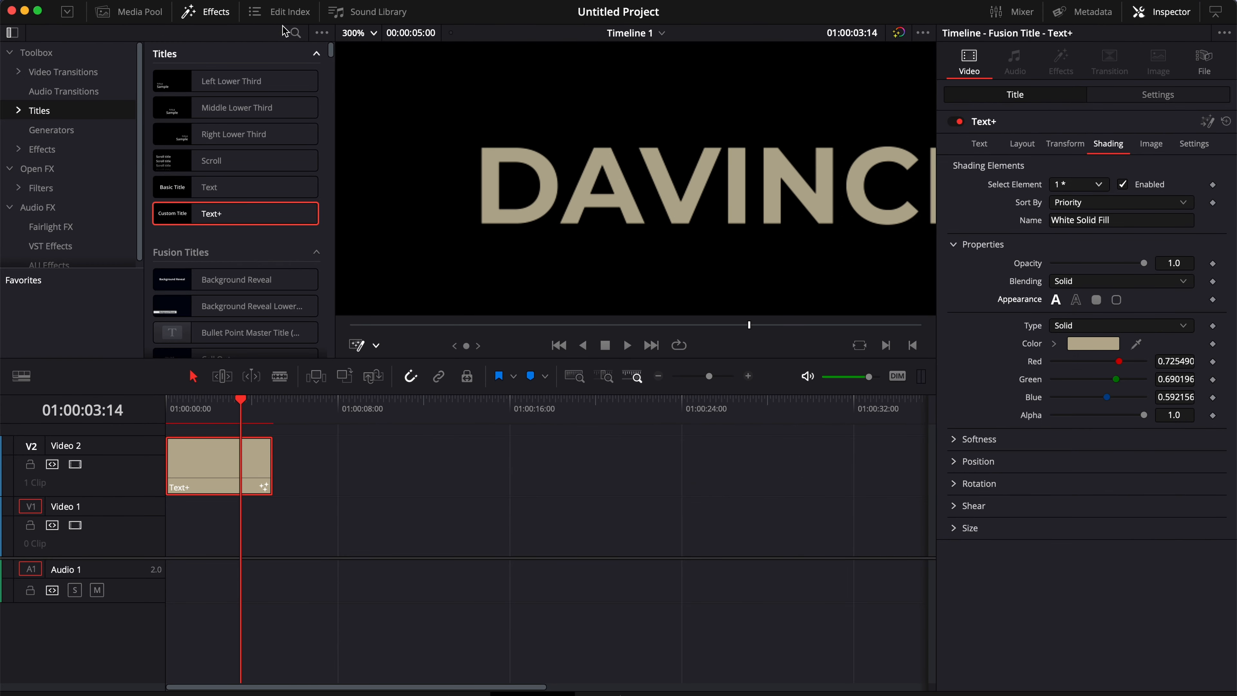
# Fit the whole title frame in the viewer and set the shading element's fill type to Gradient.
pyautogui.click(360, 33)
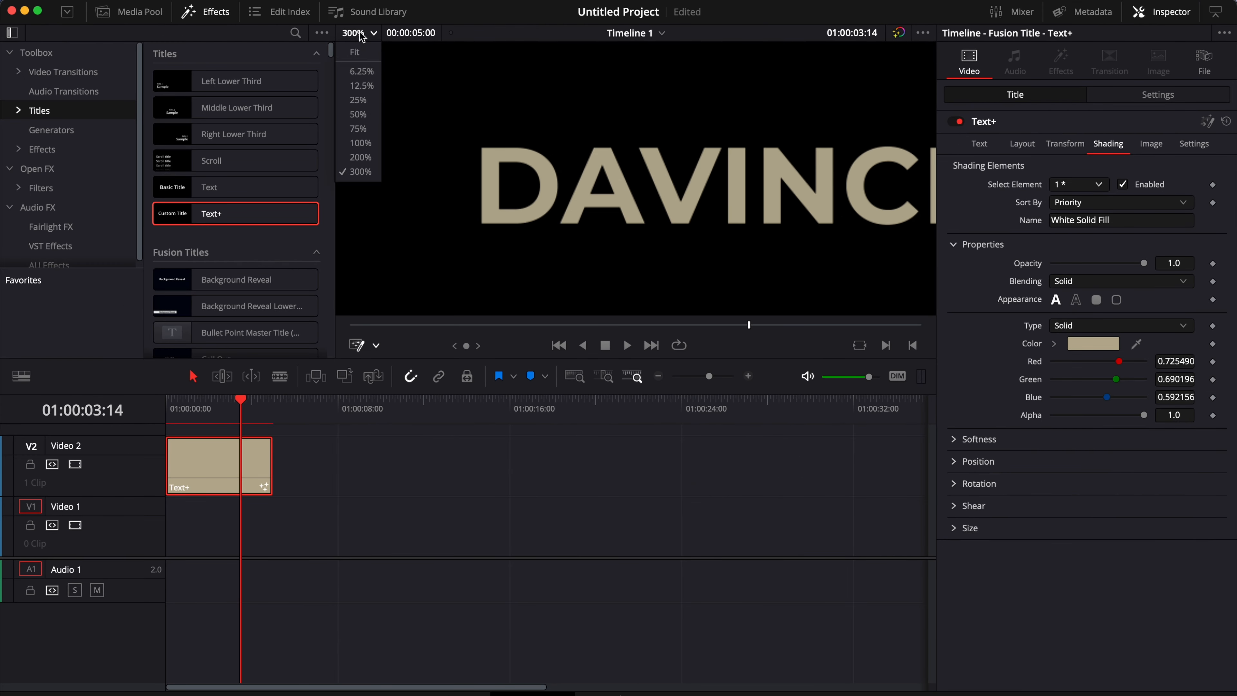
pyautogui.click(354, 53)
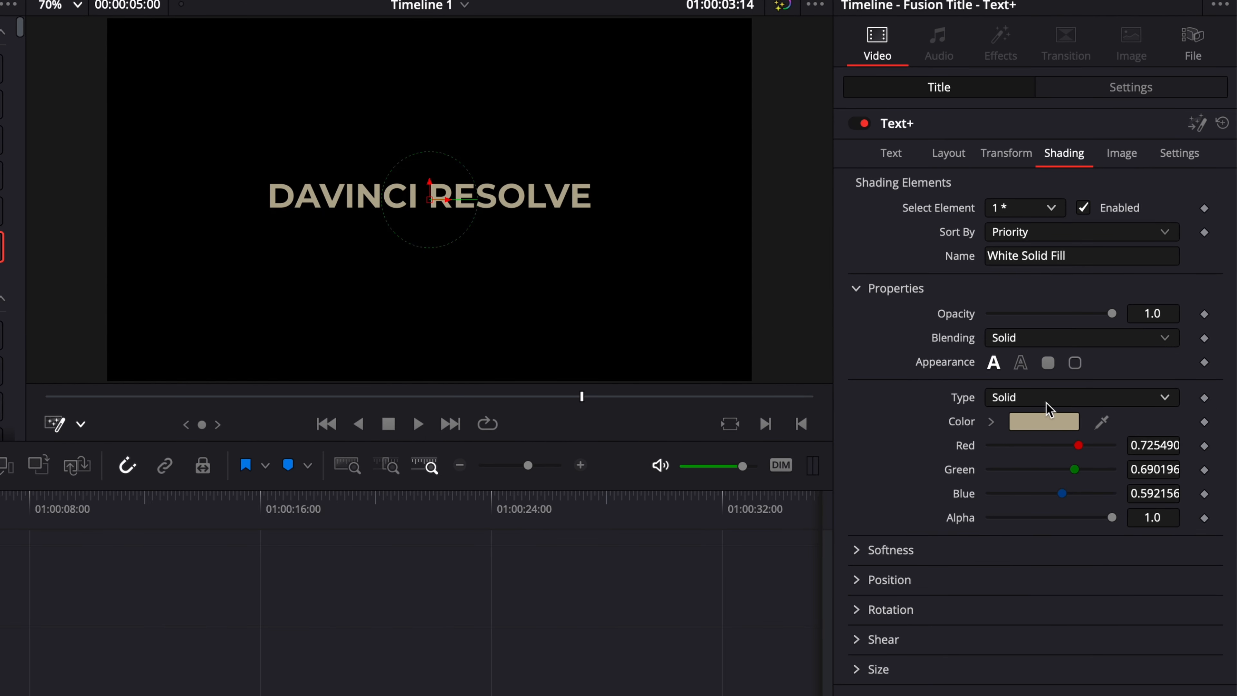
pyautogui.click(1047, 401)
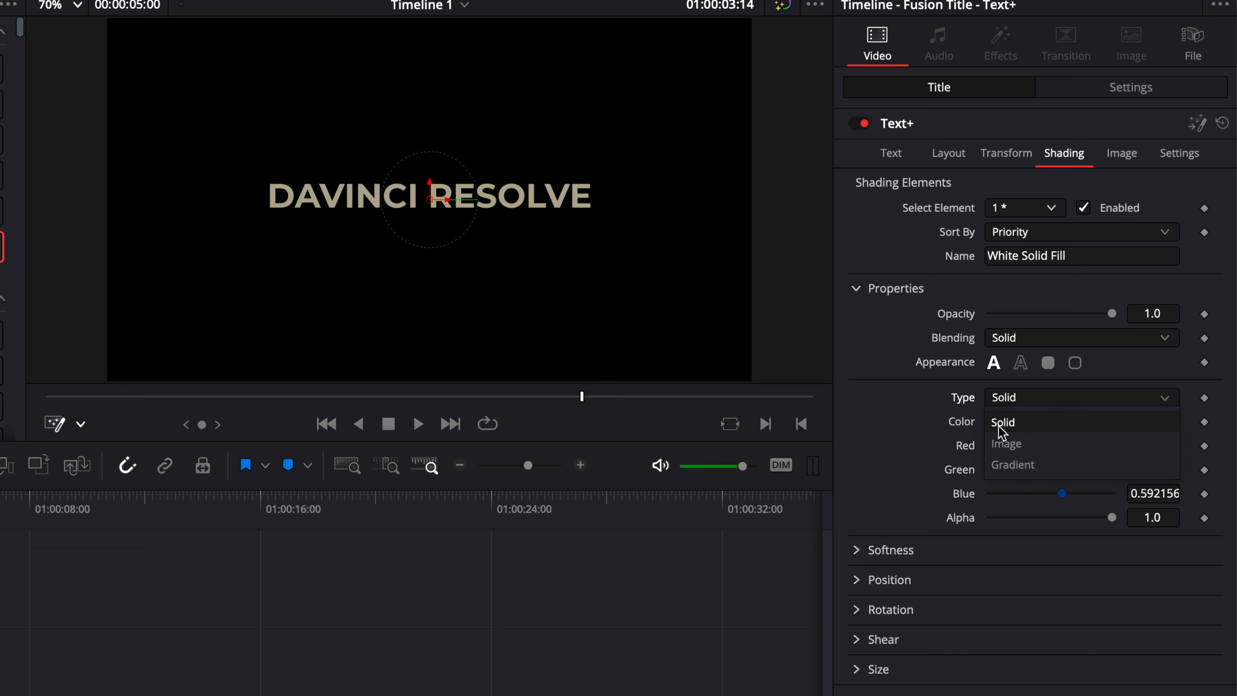
pyautogui.click(1015, 465)
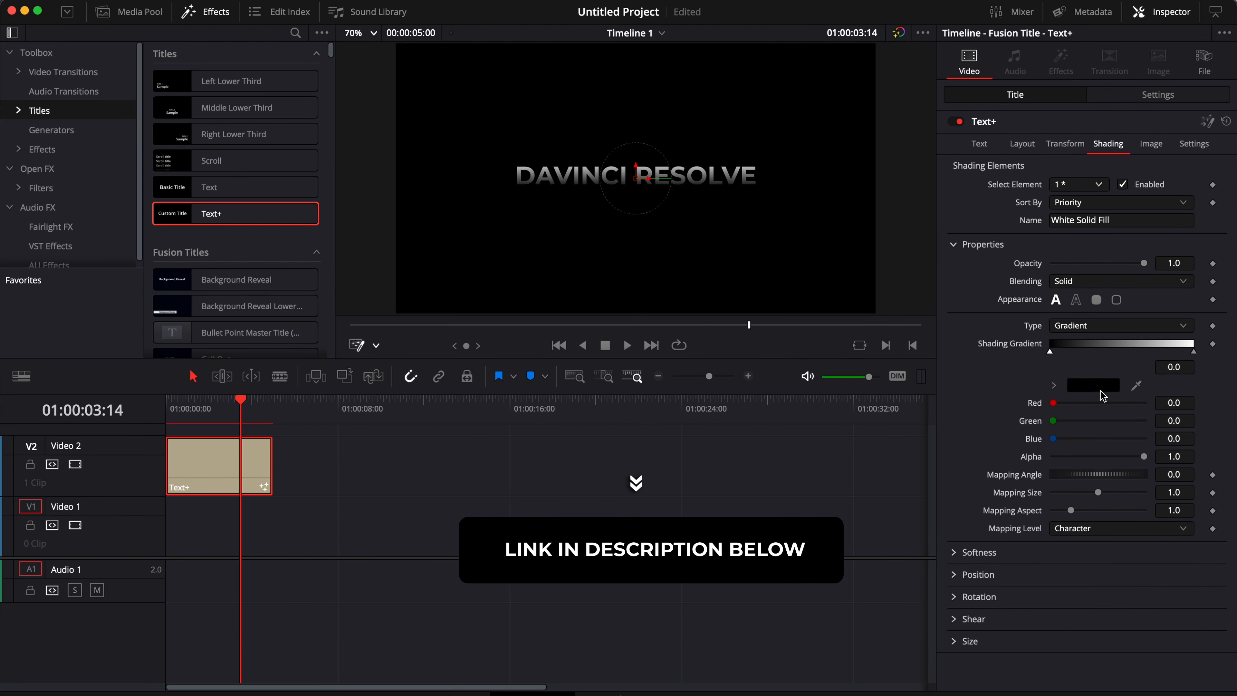
# Set the shading gradient's start color to Red and its end color to Purple from the Apple palette.
pyautogui.click(1053, 480)
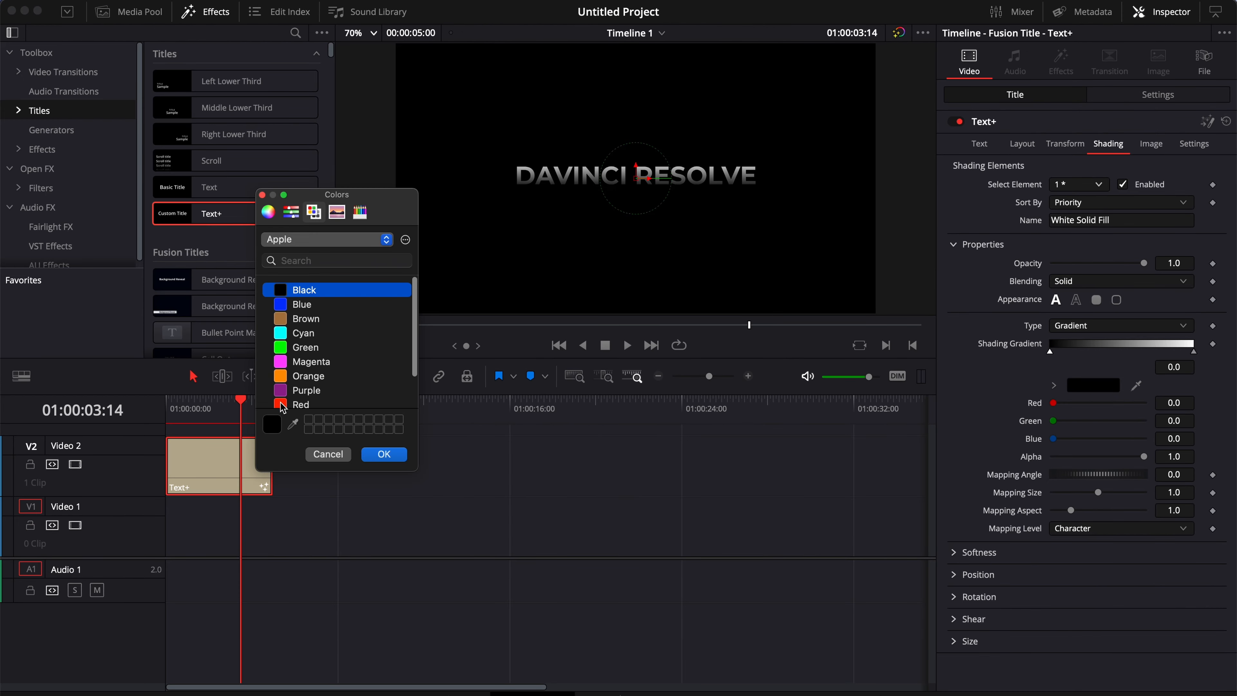
pyautogui.click(282, 405)
pyautogui.click(384, 456)
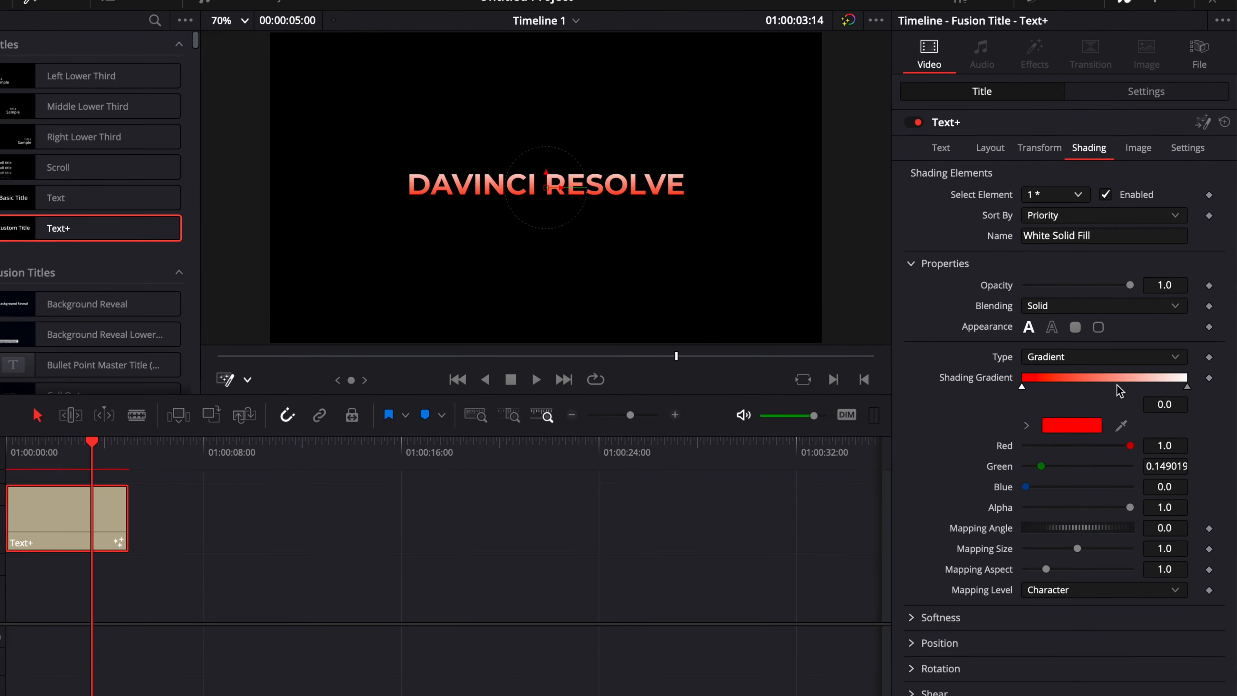
pyautogui.click(1194, 351)
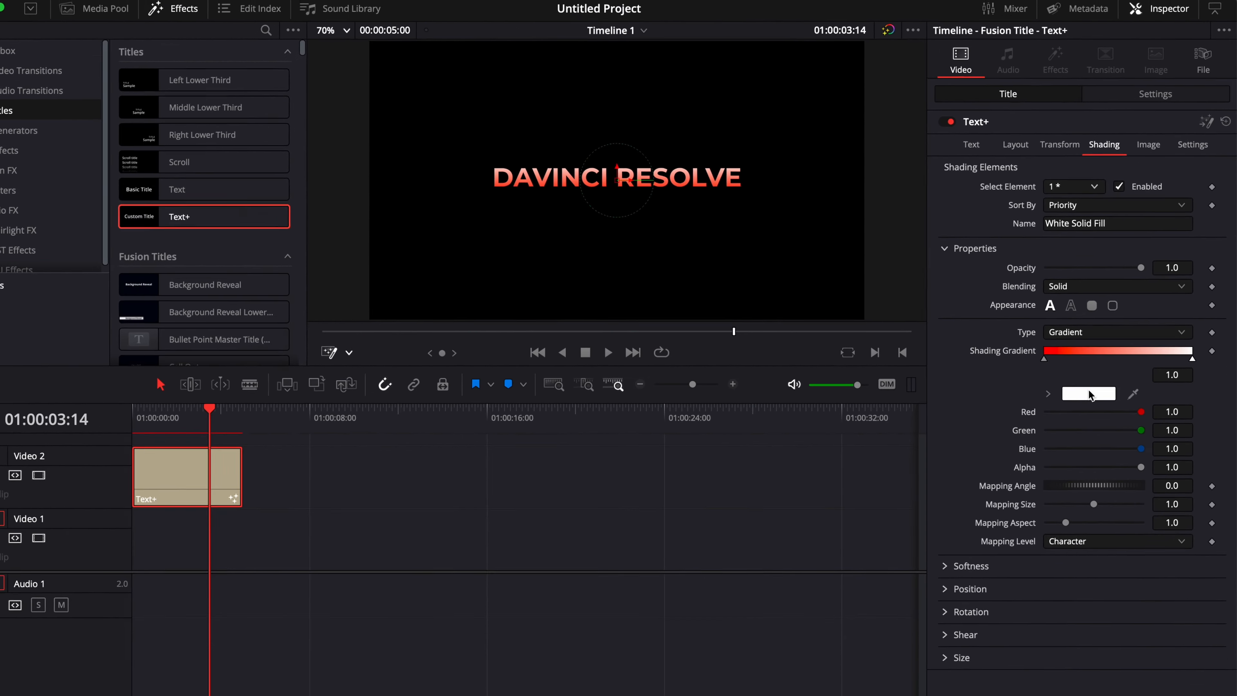
pyautogui.click(1044, 477)
pyautogui.click(285, 354)
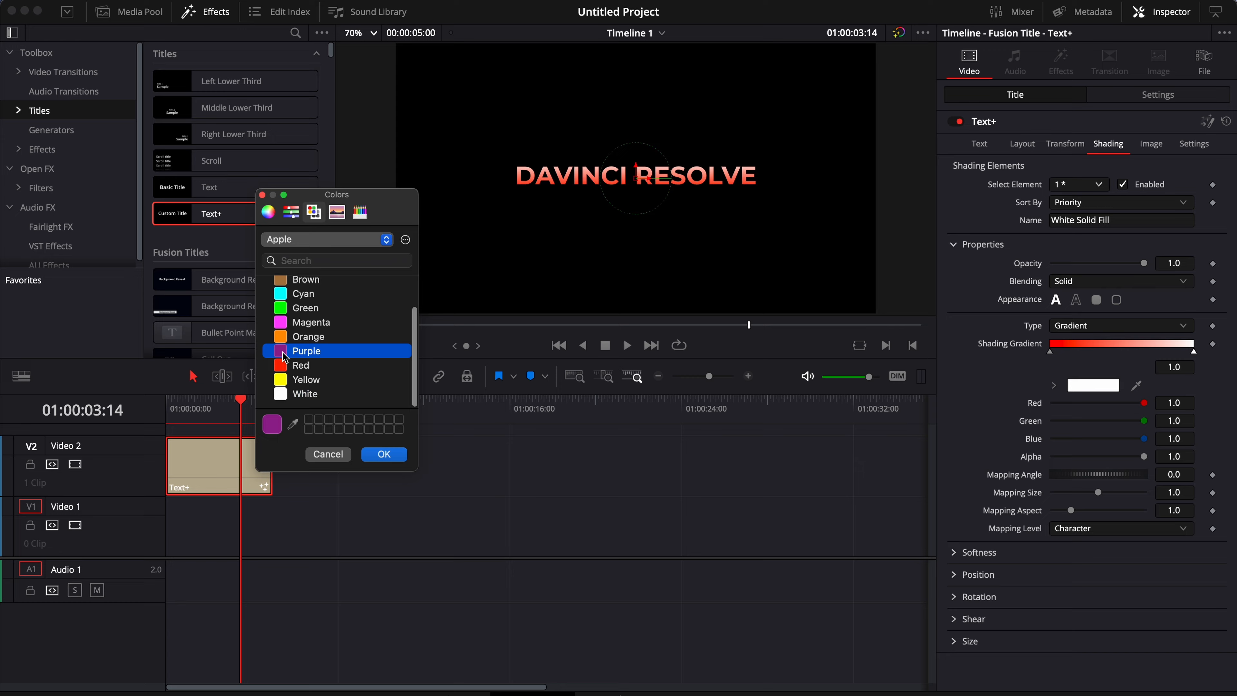
pyautogui.click(381, 453)
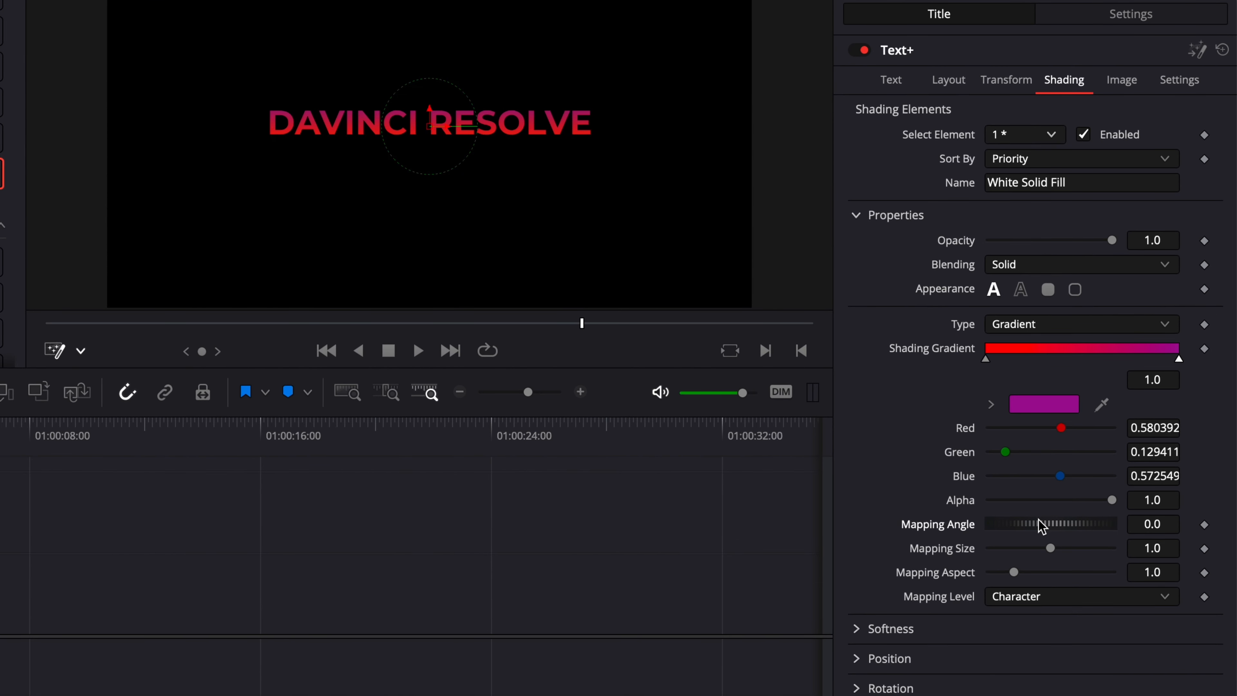
# Set the gradient's mapping angle to 135.7, and try larger and smaller mapping sizes before resetting the size to 1.0.
pyautogui.moveTo(1041, 526); pyautogui.dragTo(1106, 549)
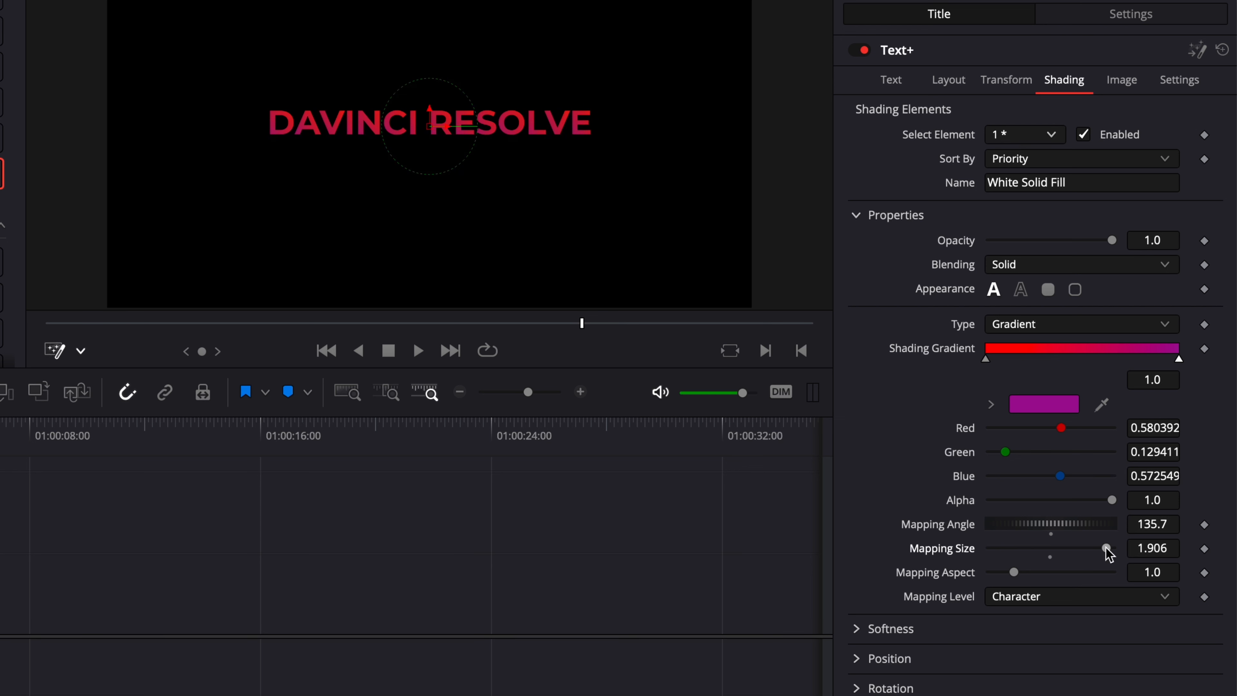
pyautogui.moveTo(1107, 548); pyautogui.dragTo(1024, 549)
pyautogui.moveTo(1024, 548); pyautogui.dragTo(1097, 548)
pyautogui.click(1050, 557)
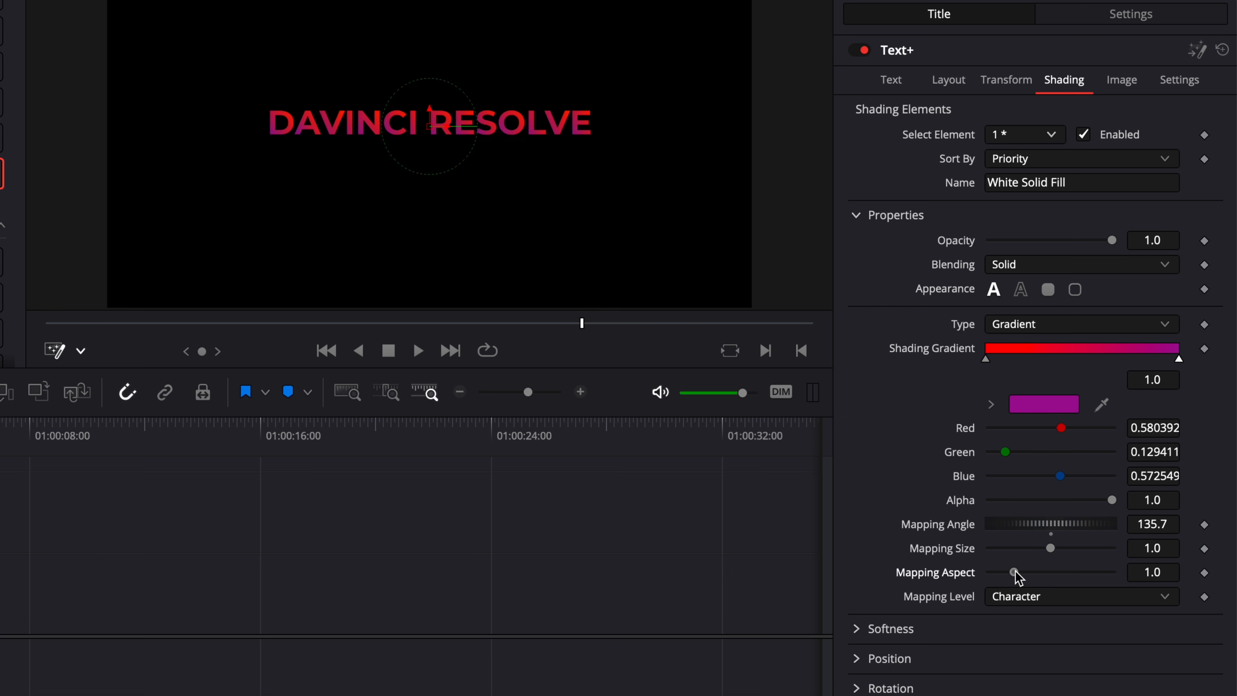
# Try the gradient's mapping aspect at 0.00001, 5.0 and its default, and leave it at 0.00001.
pyautogui.moveTo(1017, 574); pyautogui.dragTo(959, 576)
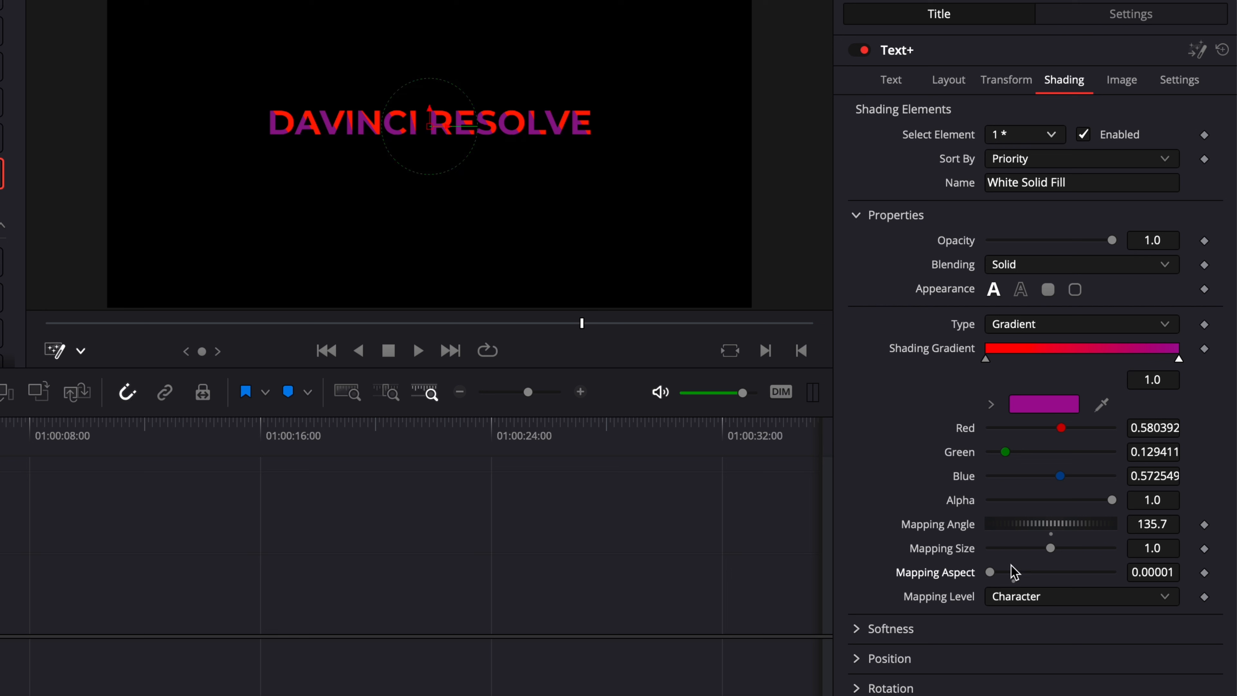
pyautogui.moveTo(991, 572); pyautogui.dragTo(1139, 575)
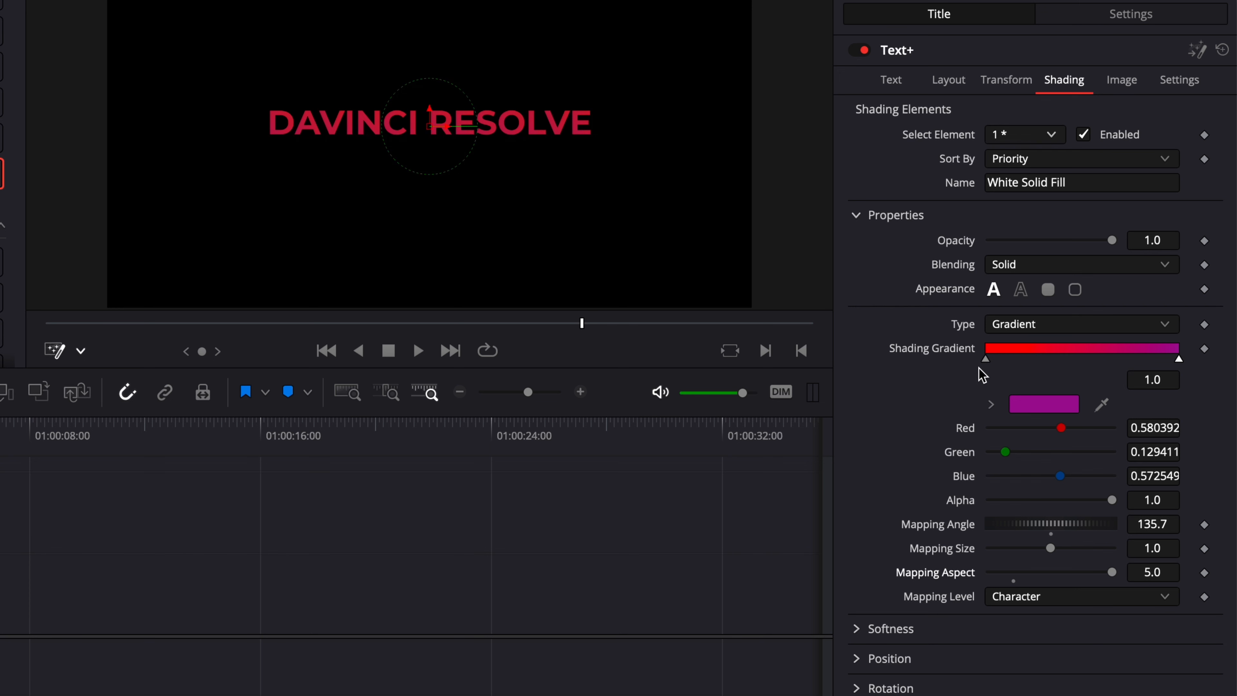
pyautogui.doubleClick(1022, 571)
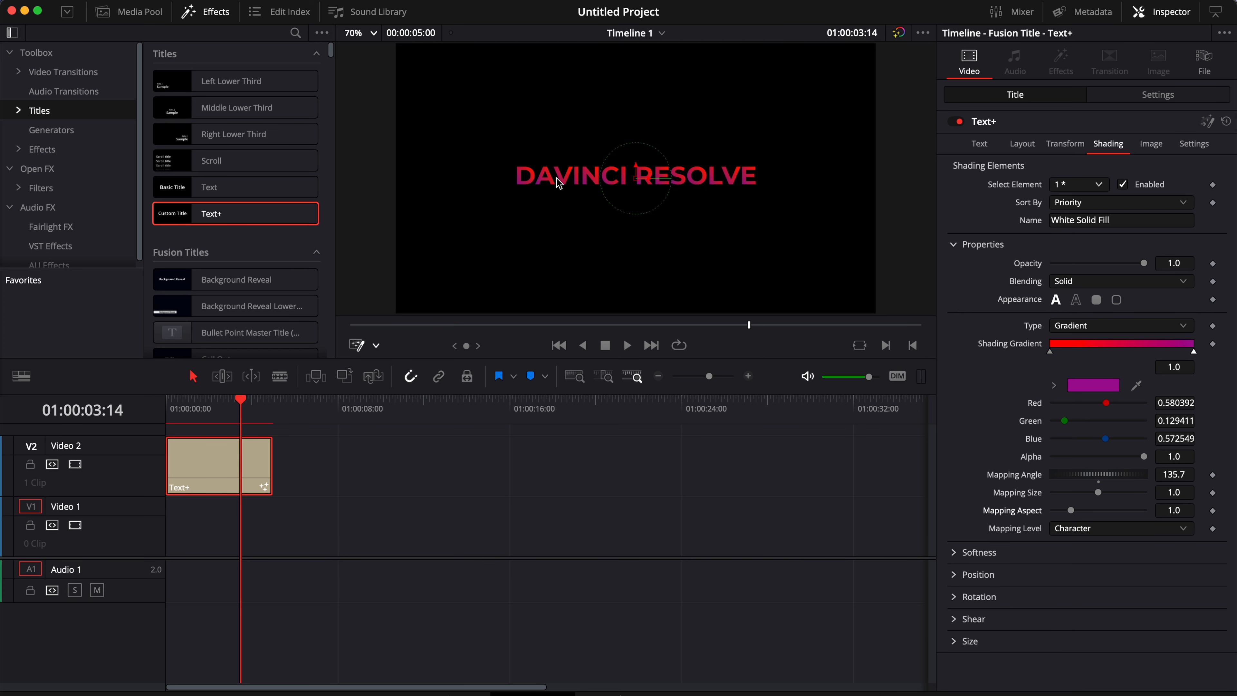
pyautogui.moveTo(1072, 511); pyautogui.dragTo(1044, 517)
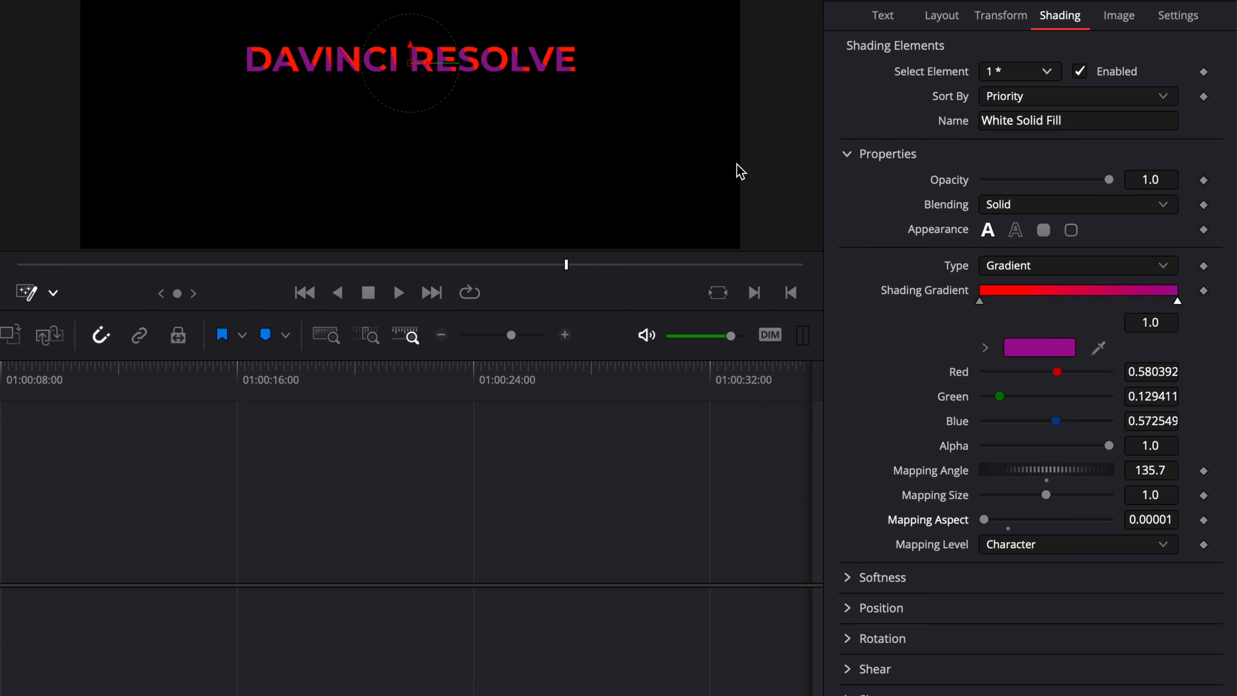
# Compare the Word, Line and Text mapping levels on the gradient, and choose Full Image.
pyautogui.click(1034, 548)
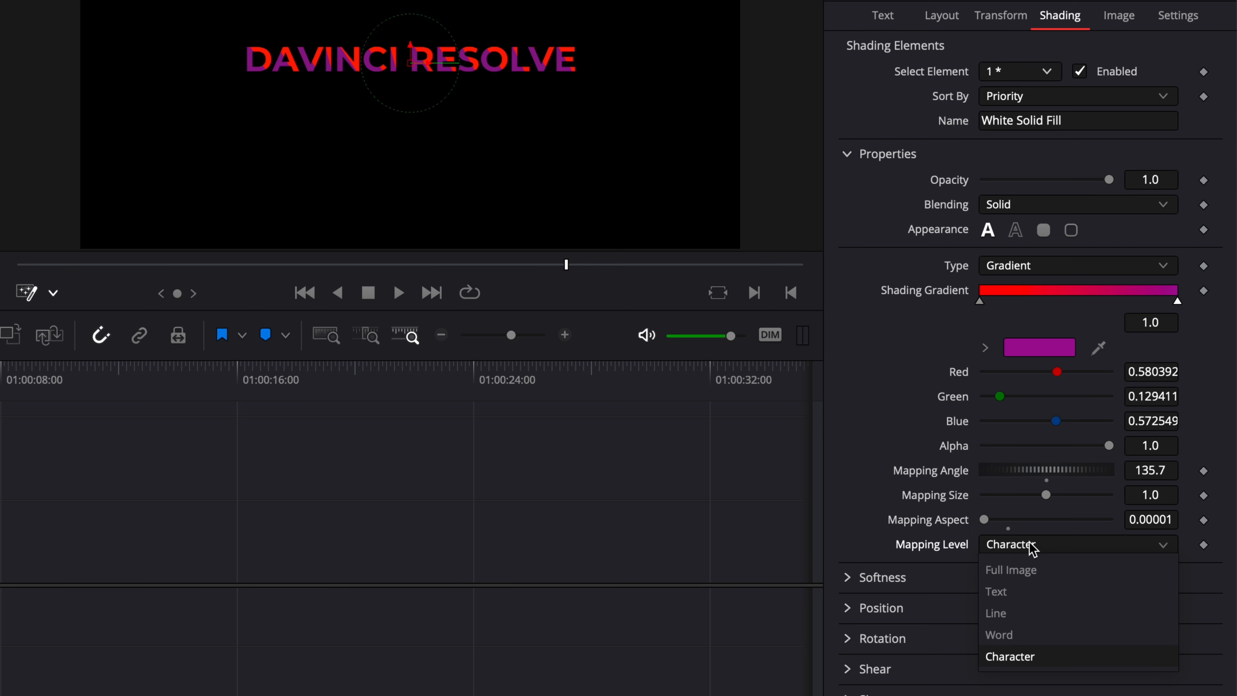
pyautogui.click(1009, 636)
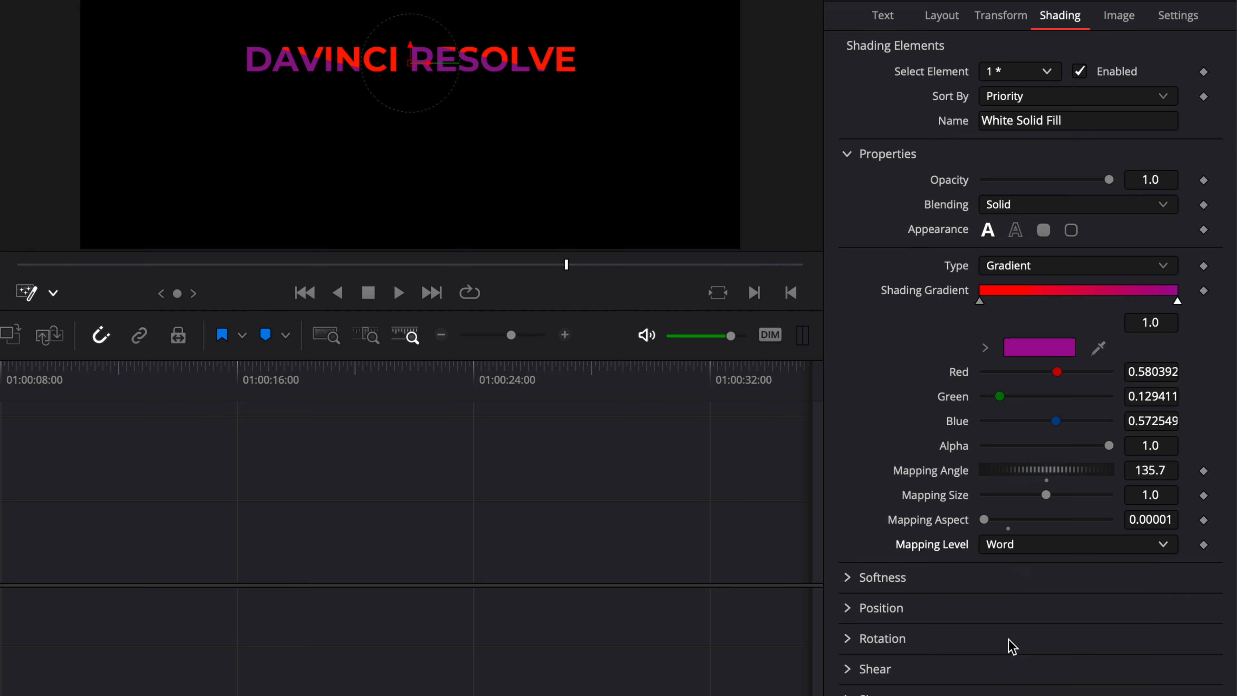
pyautogui.click(1084, 549)
pyautogui.click(1028, 615)
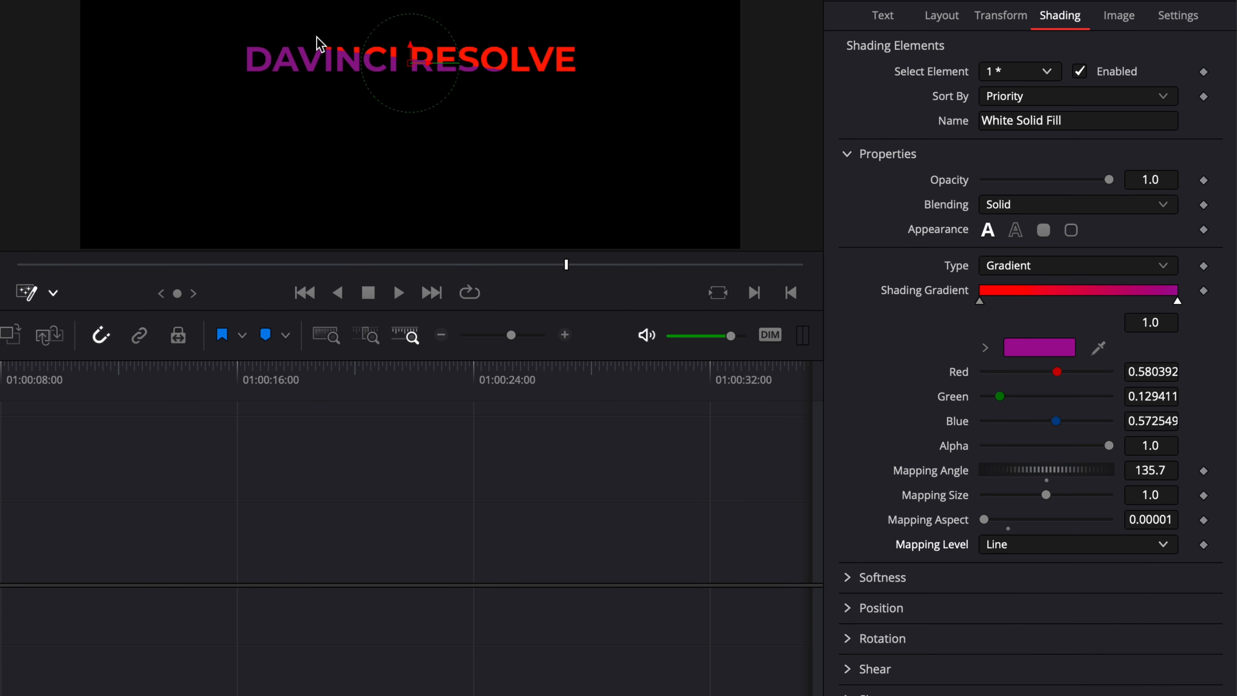
pyautogui.click(1004, 545)
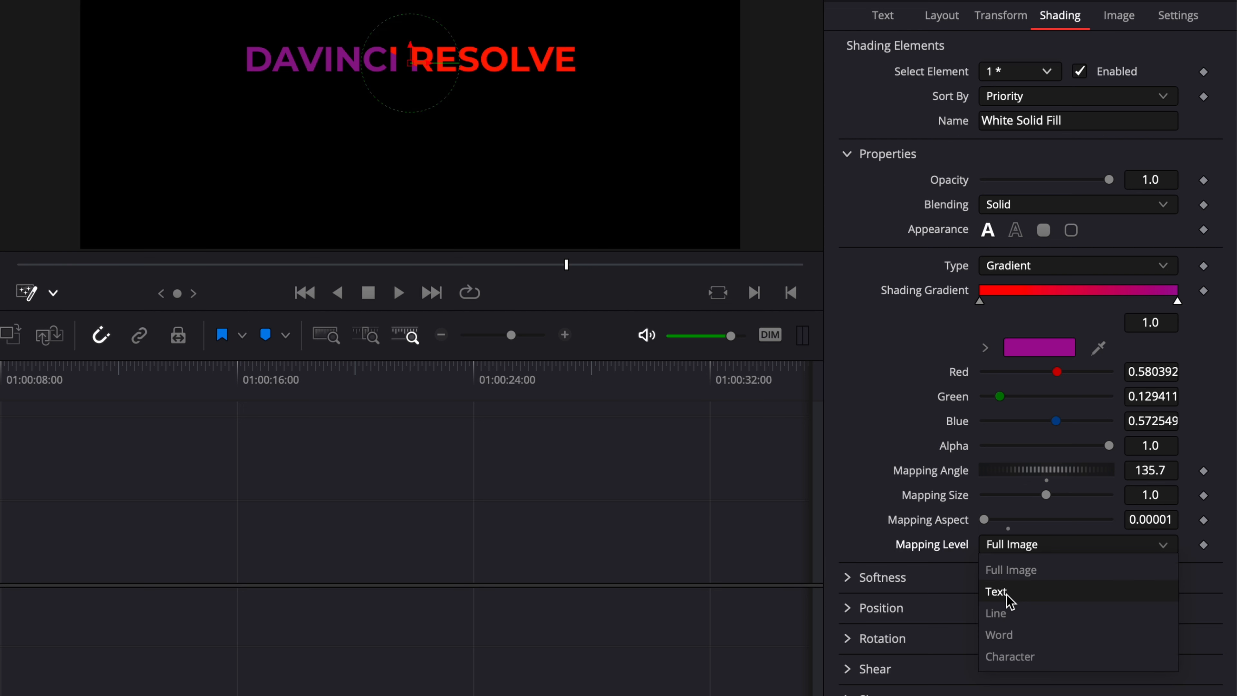
pyautogui.click(1007, 599)
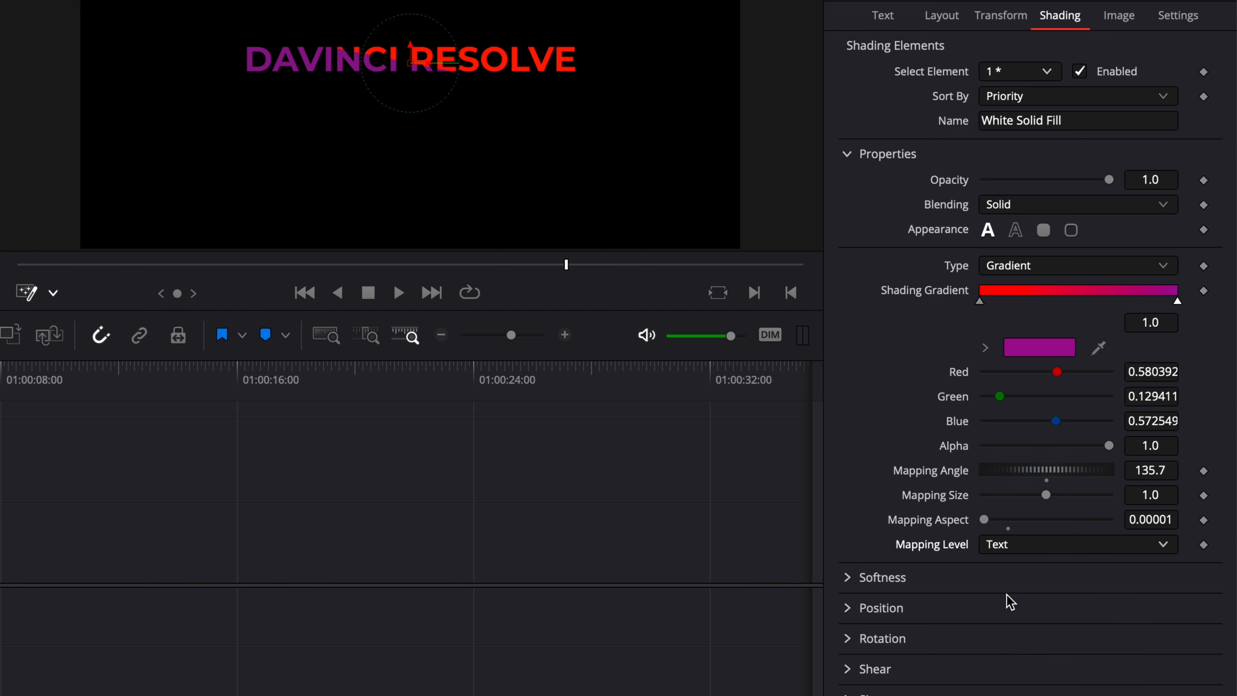
pyautogui.click(1019, 552)
pyautogui.click(1022, 567)
# Try the Solid fill type on the shading element, and undo the change.
pyautogui.click(1078, 267)
pyautogui.click(1017, 291)
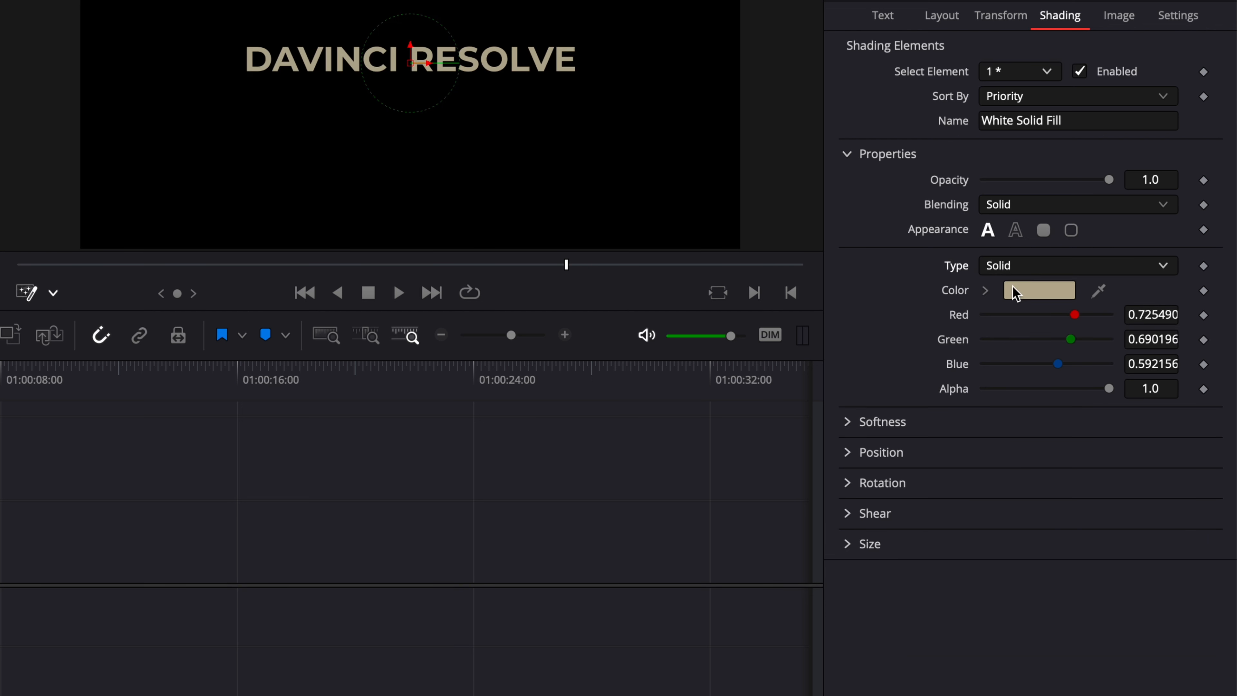
pyautogui.hotkey('ctrl', 'z')
pyautogui.click(1037, 267)
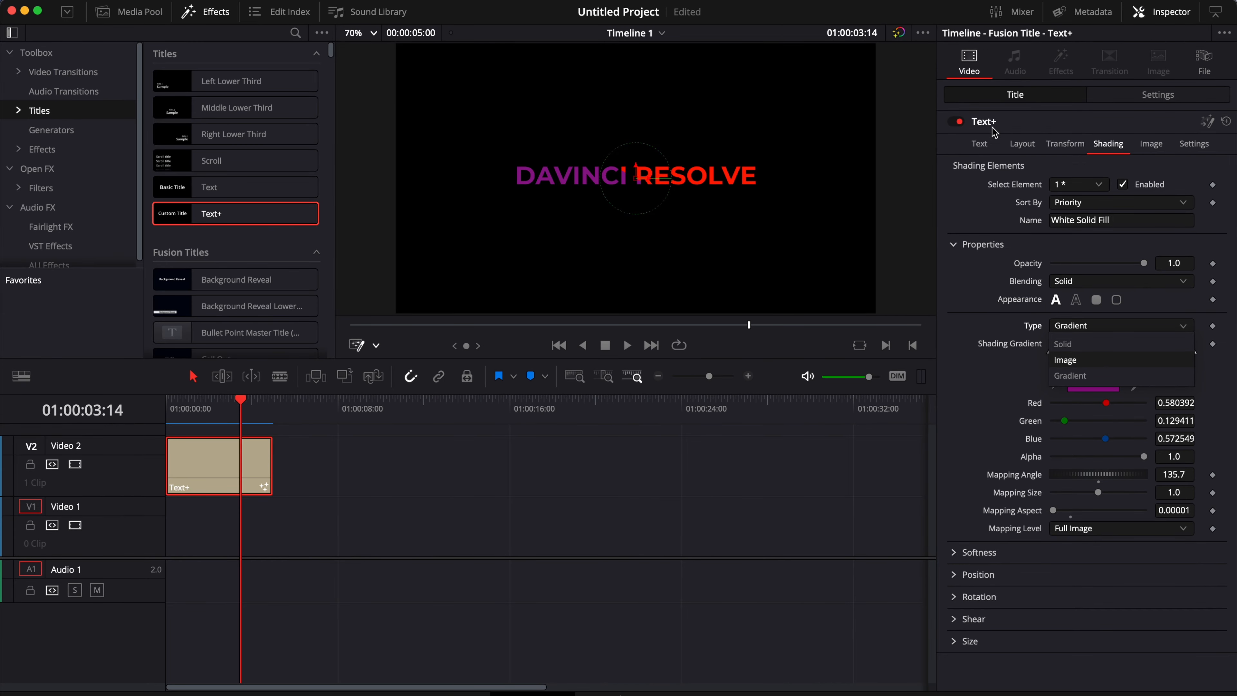
pyautogui.click(985, 152)
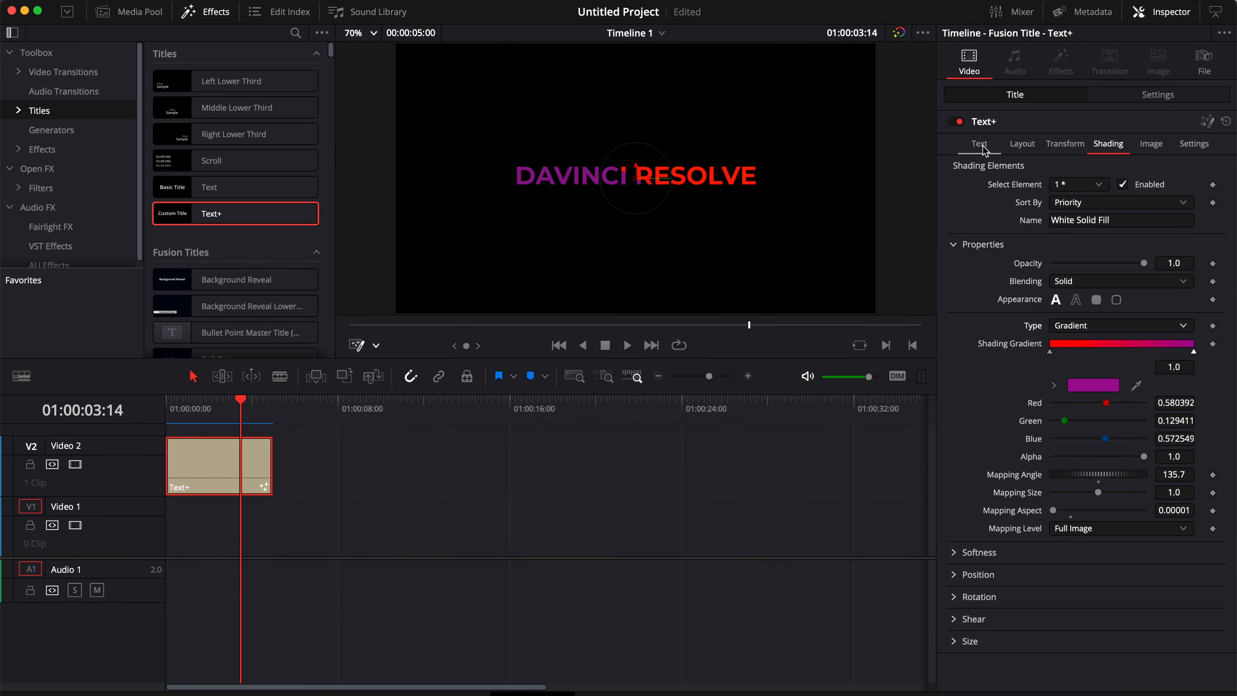
# Shorten the title text to "DAVINCI" and increase its size to 0.2559.
pyautogui.click(980, 144)
pyautogui.moveTo(1033, 184); pyautogui.dragTo(986, 183)
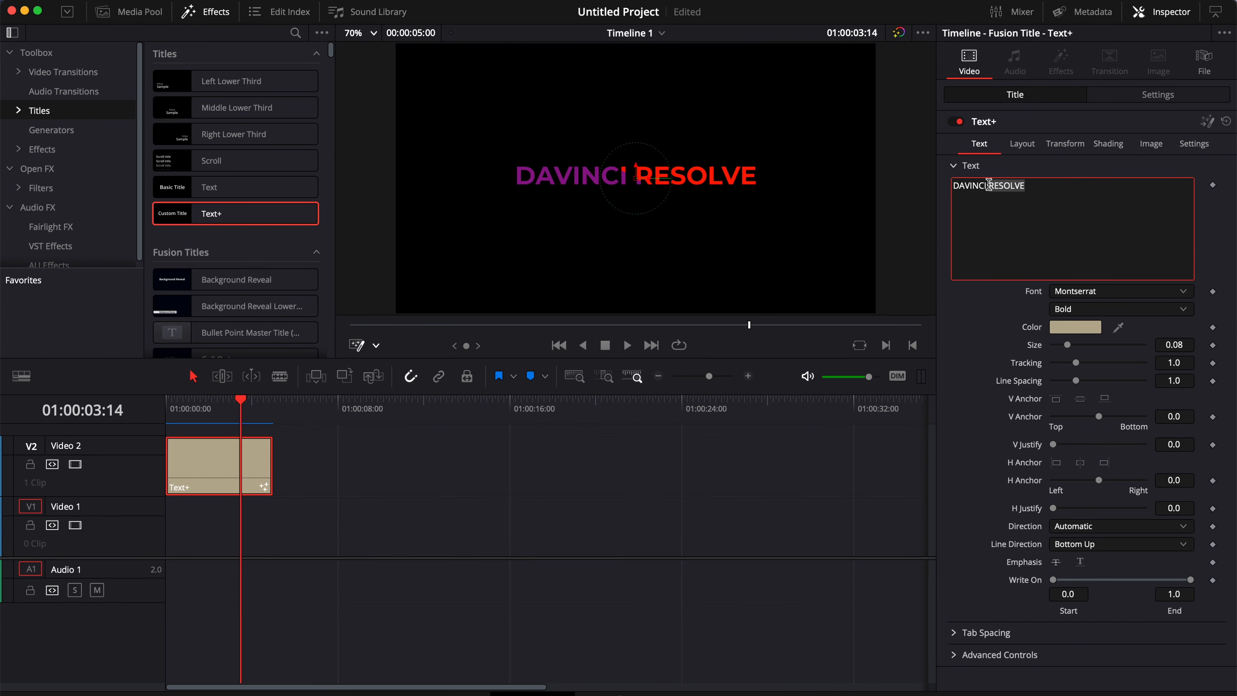
pyautogui.press('BackSpace')
pyautogui.press('BackSpace')
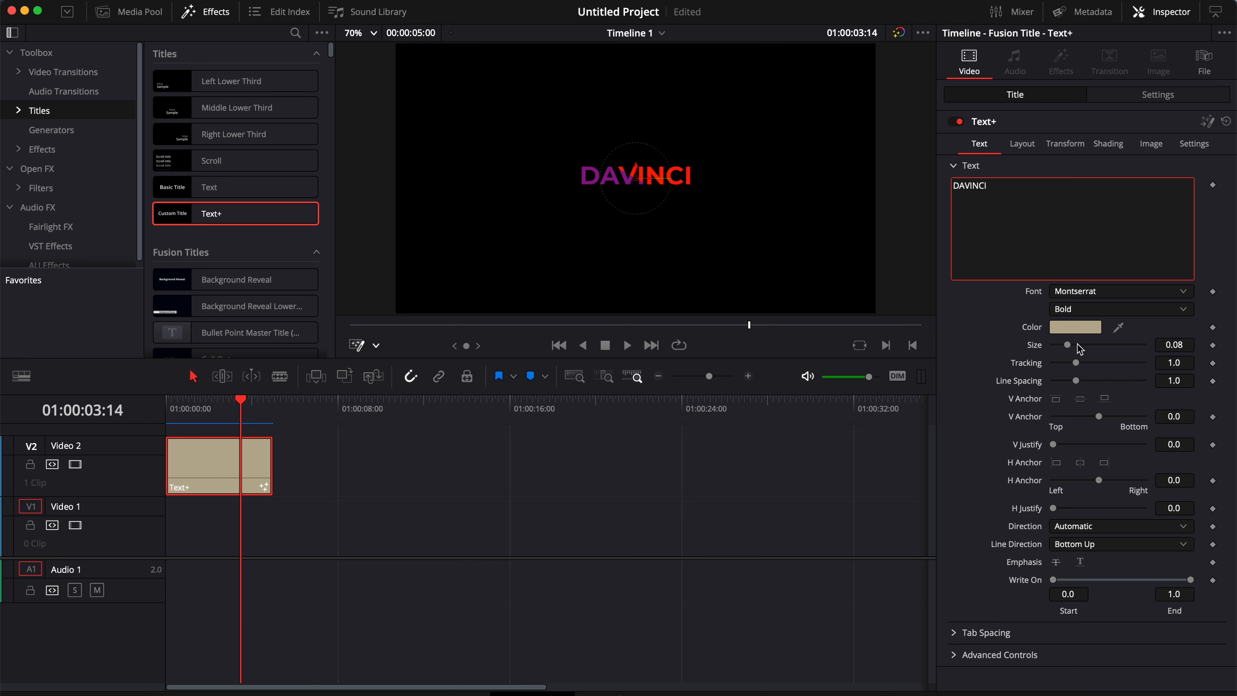
pyautogui.moveTo(1070, 349); pyautogui.dragTo(1102, 349)
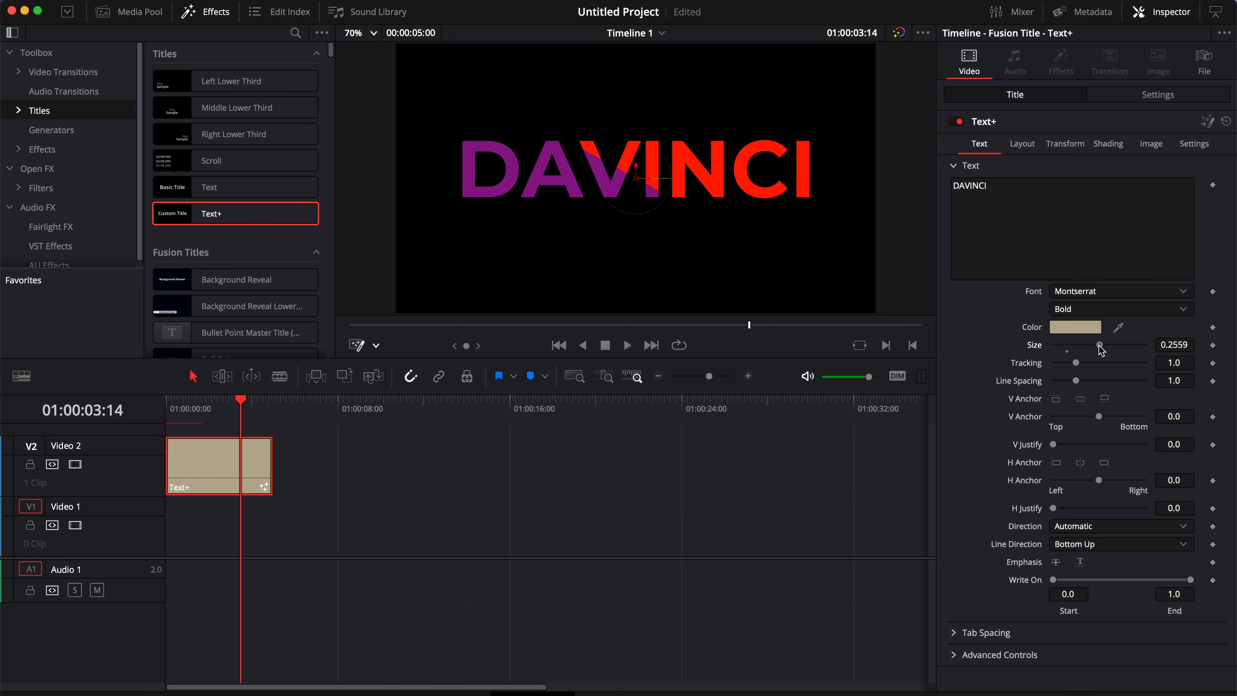
# Set the text's shading fill type to Image with Clip as the image source.
pyautogui.click(1117, 147)
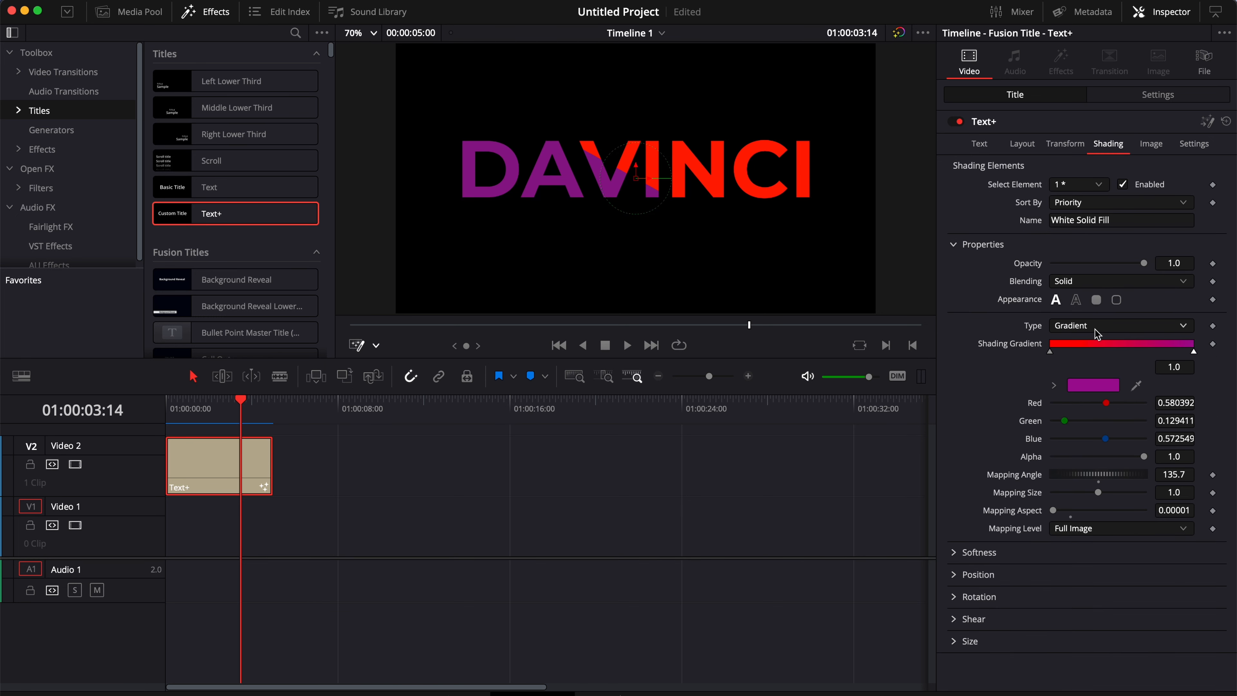
pyautogui.click(1069, 327)
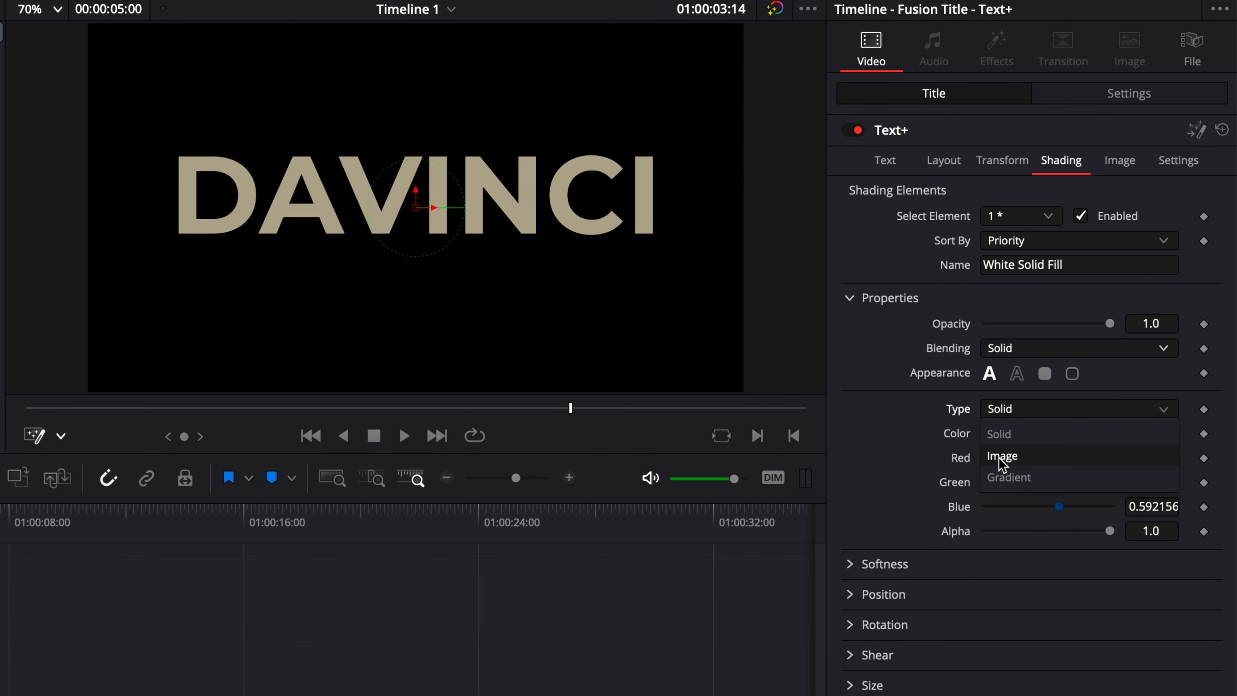
pyautogui.click(1002, 462)
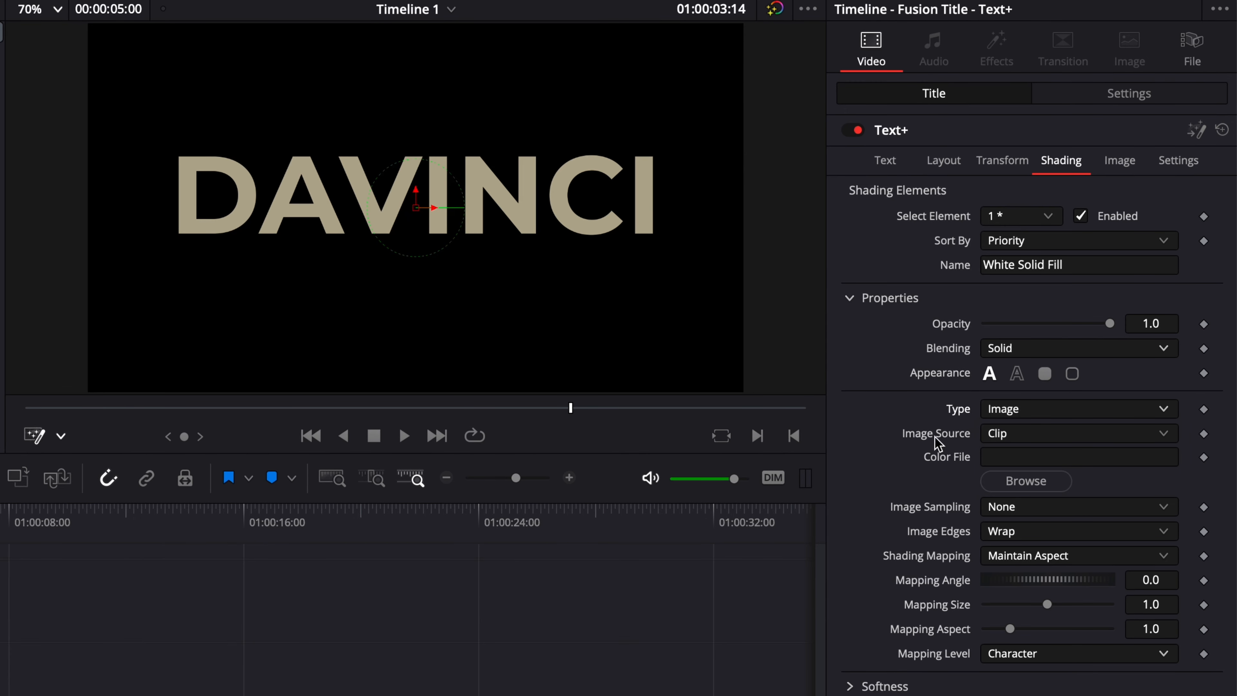
pyautogui.click(1019, 433)
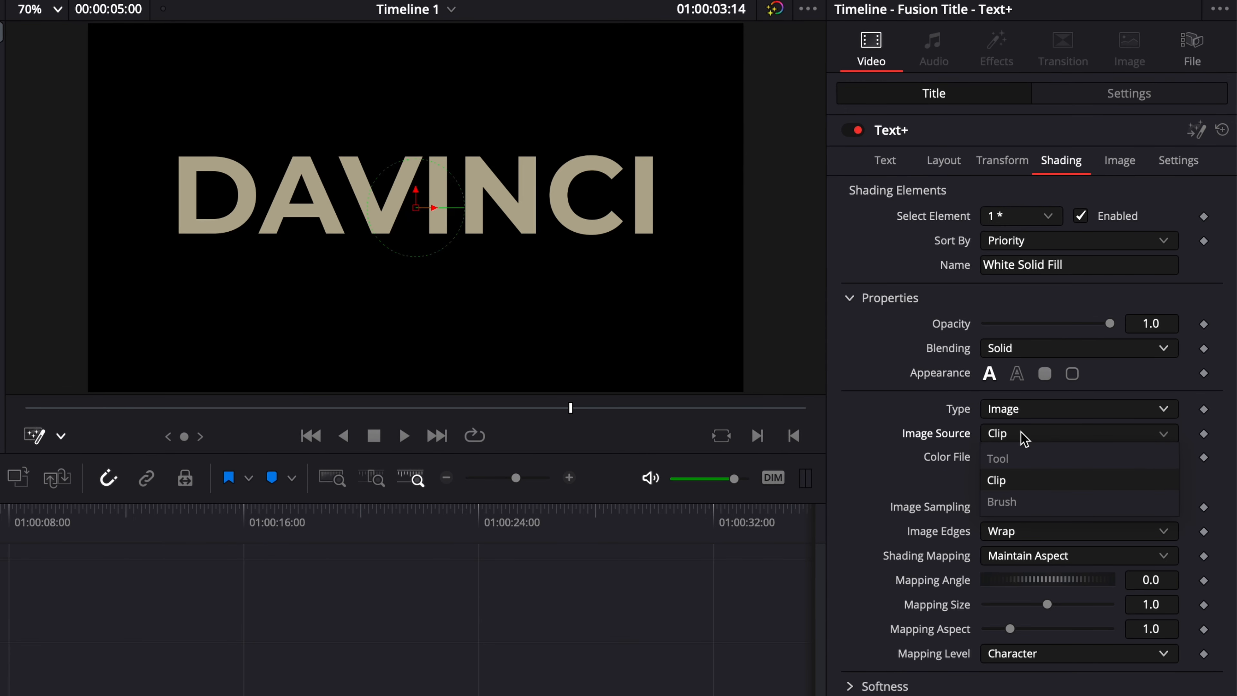
pyautogui.click(1000, 484)
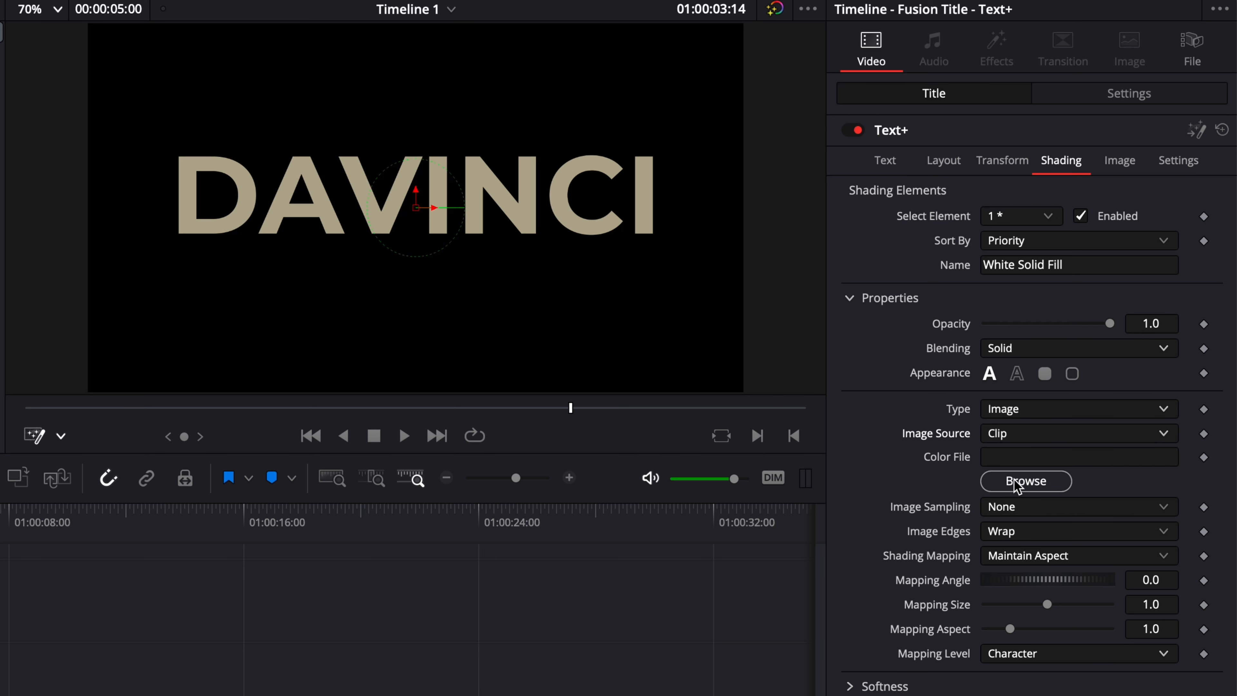
# Load PANA5258-Edit.jpg from the Posts folder as the text's fill image.
pyautogui.click(1017, 484)
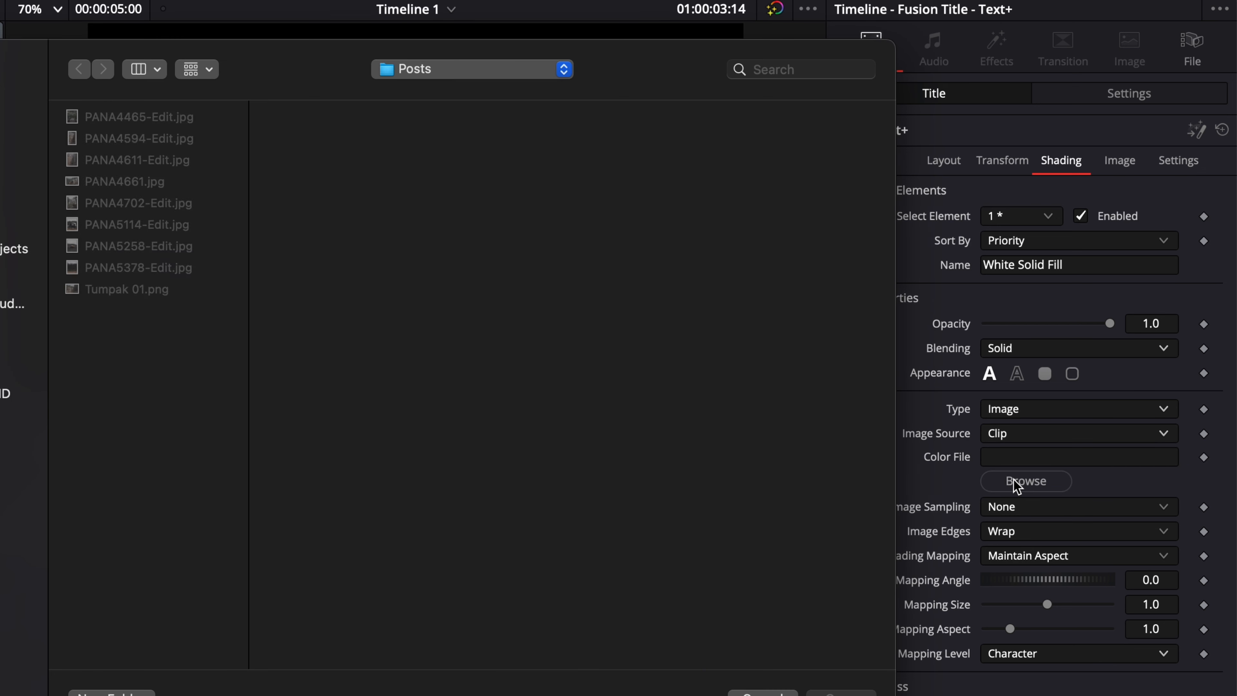
pyautogui.click(130, 269)
pyautogui.click(130, 247)
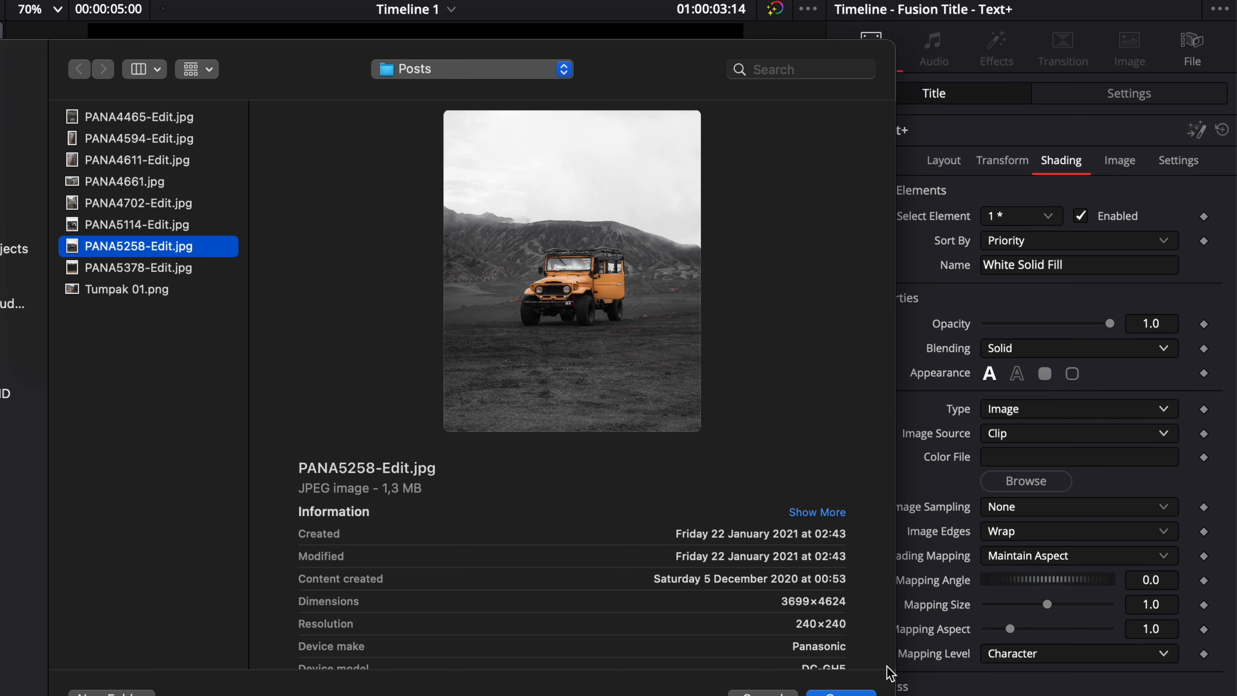
pyautogui.click(842, 691)
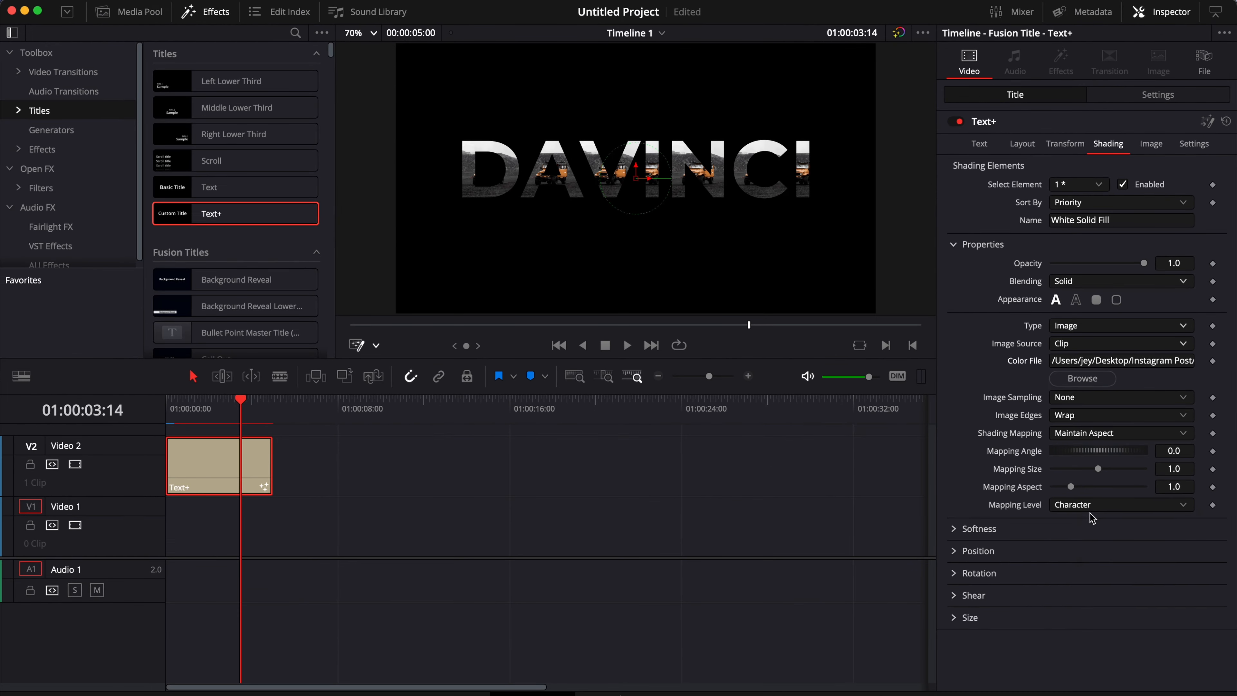
# Try the Word, Line and Text mapping levels for the image fill and set the mapping level to Full Image.
pyautogui.click(1091, 507)
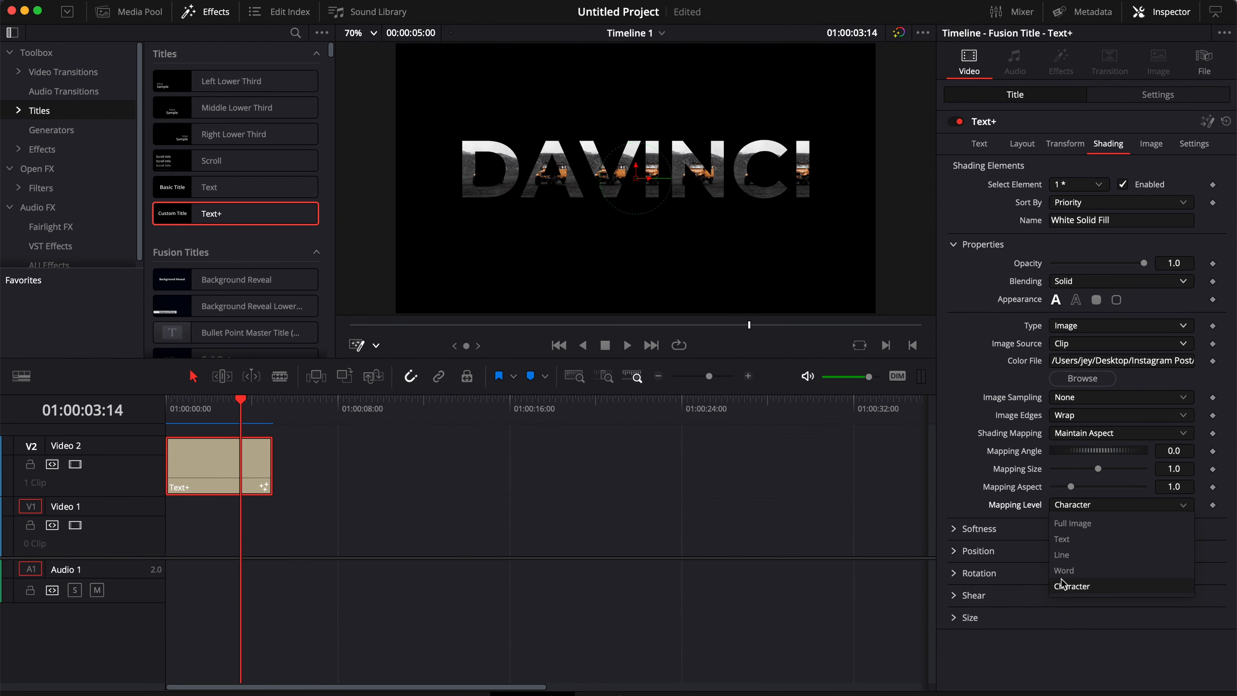
pyautogui.click(1066, 575)
pyautogui.click(1089, 504)
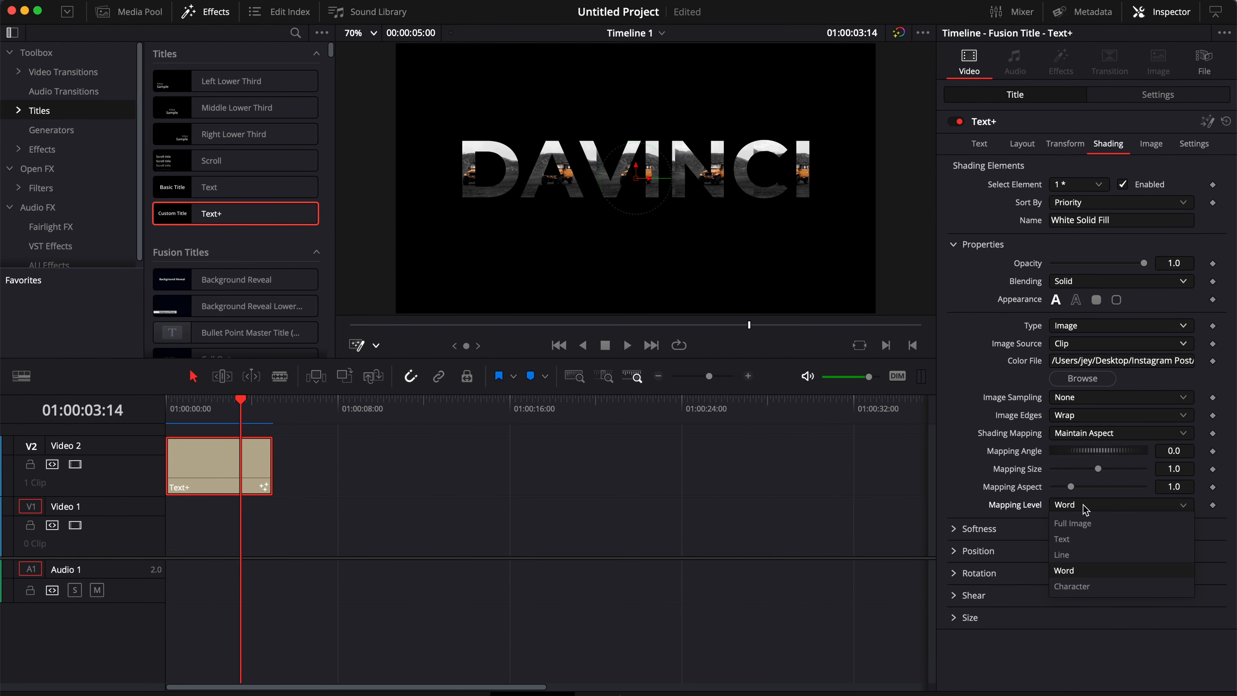
pyautogui.click(1077, 557)
pyautogui.click(1077, 507)
pyautogui.click(1072, 542)
pyautogui.click(1079, 509)
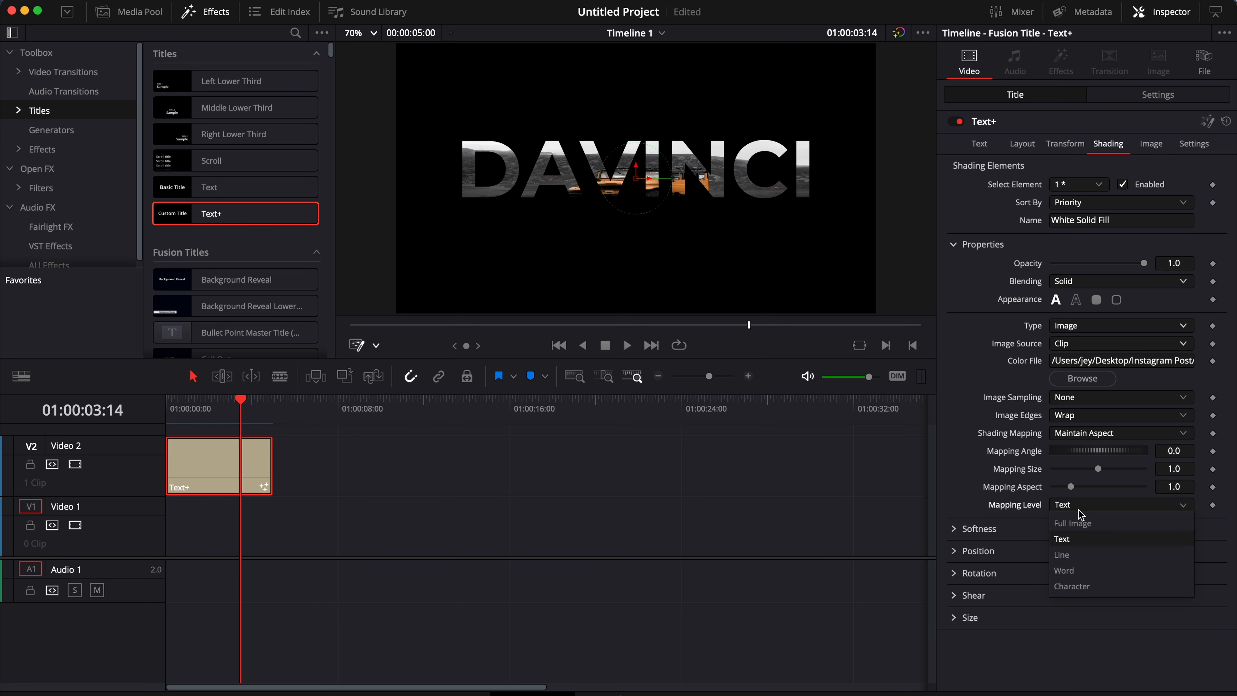
pyautogui.click(1078, 523)
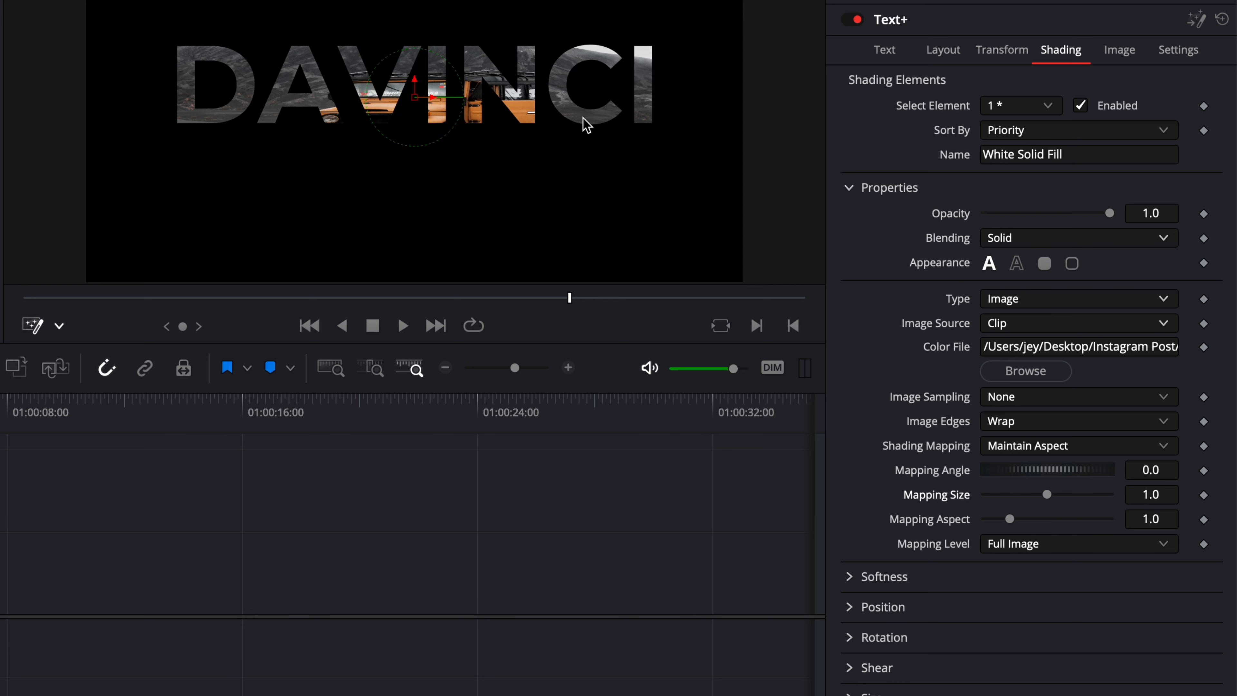
# Adjust the image fill's mapping to an aspect of 2.913, a size of 0.614 and an angle of 36.5.
pyautogui.moveTo(1011, 520); pyautogui.dragTo(1033, 519)
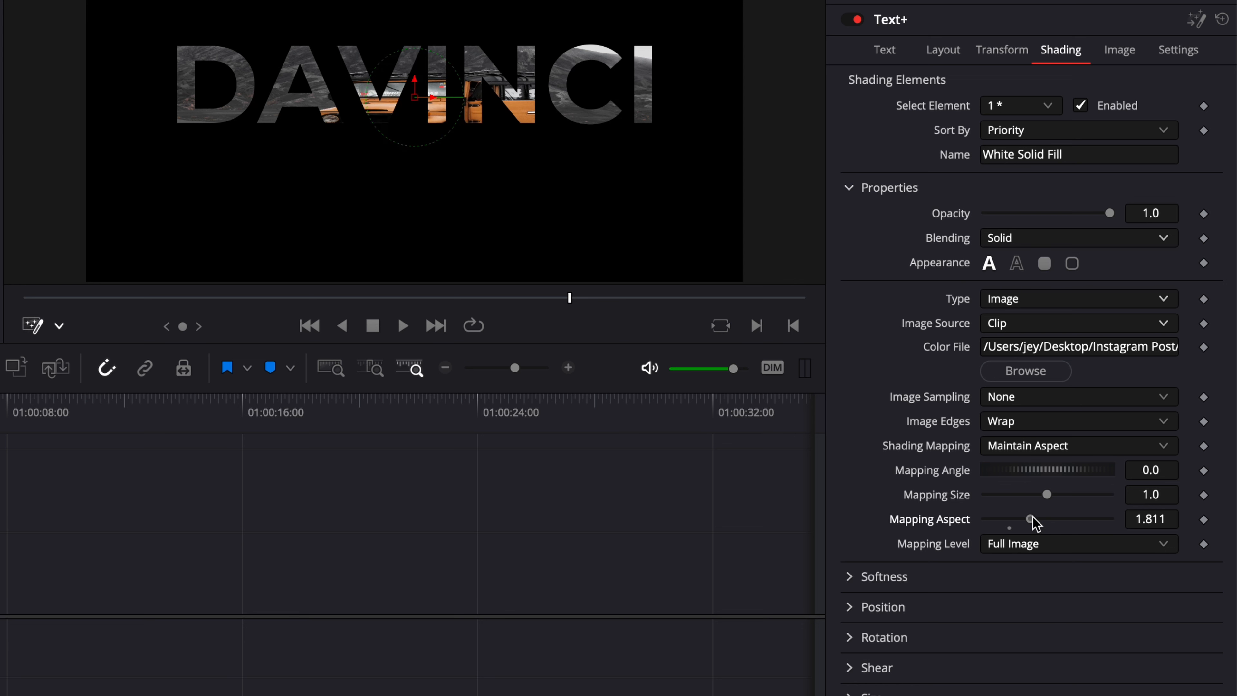
pyautogui.moveTo(1048, 523); pyautogui.dragTo(1062, 525)
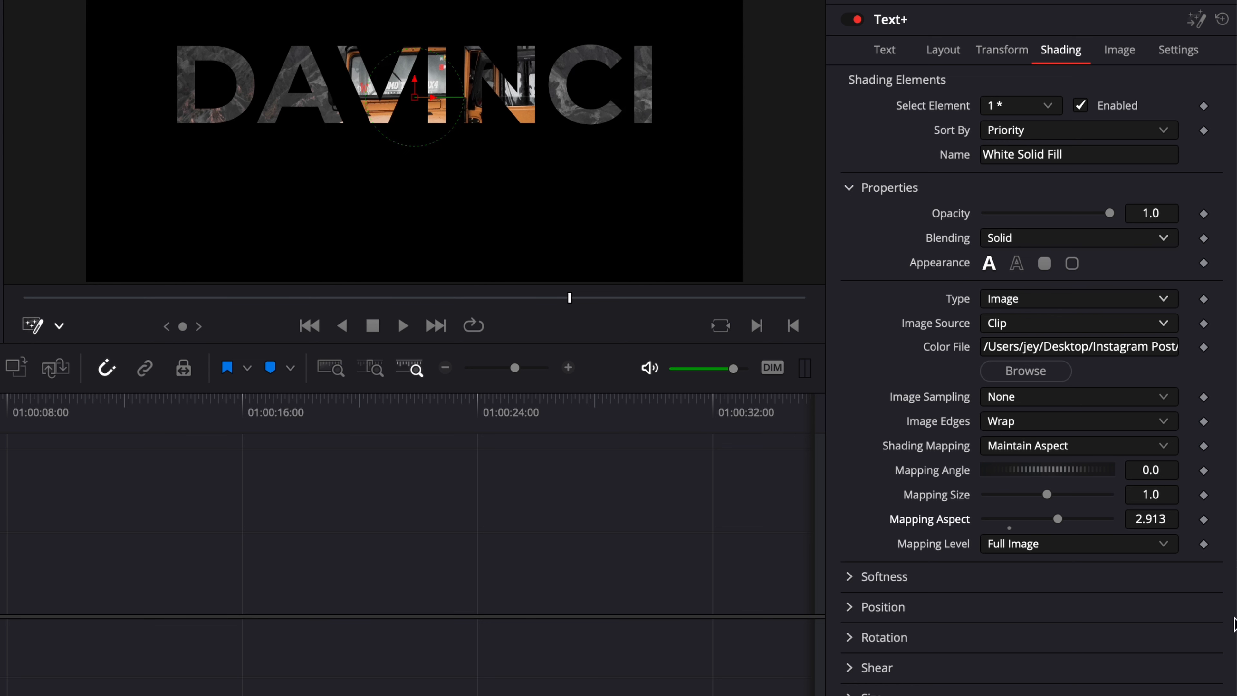
pyautogui.moveTo(1044, 493); pyautogui.dragTo(1023, 495)
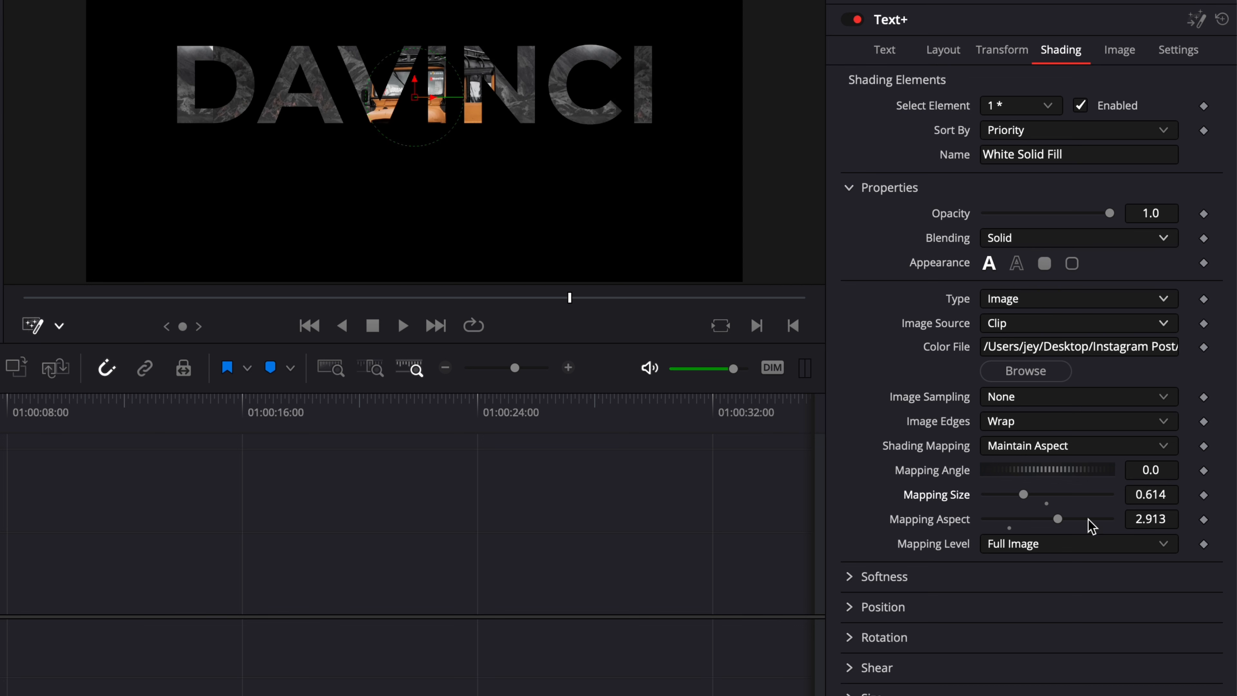
pyautogui.moveTo(1050, 470); pyautogui.dragTo(1061, 471)
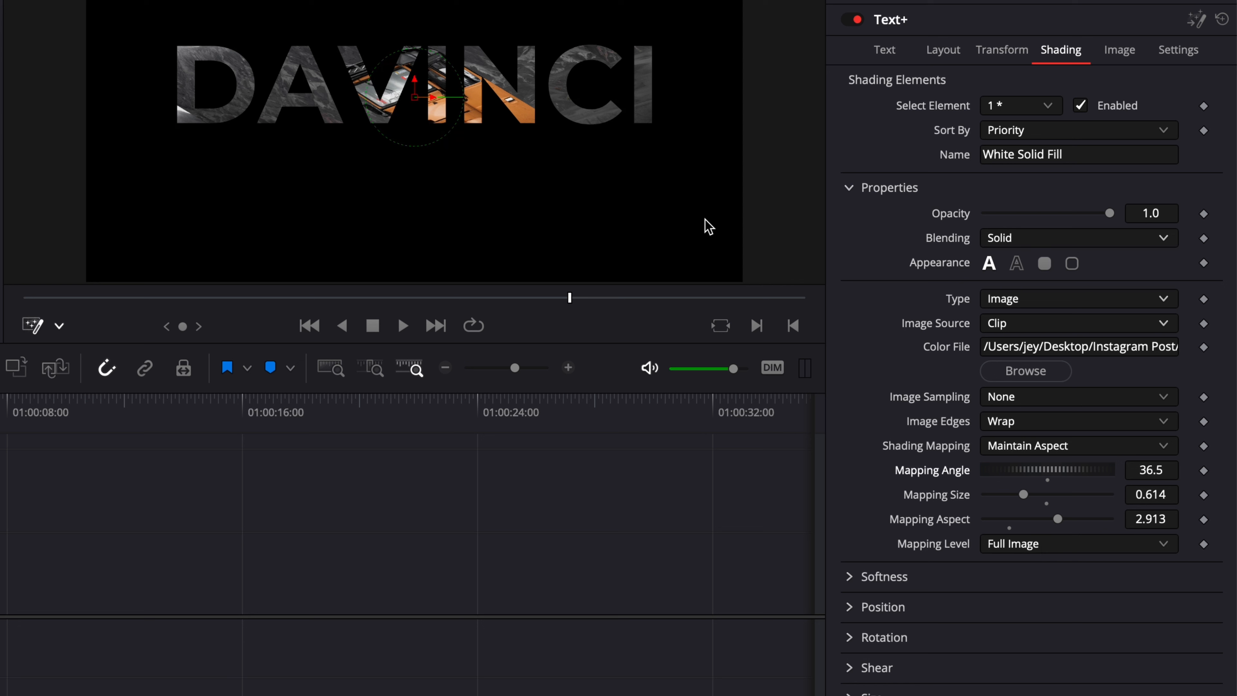
# Set the text's shading fill type to Solid and expand the Size, Shear, Rotation, Position and Softness settings.
pyautogui.click(1076, 304)
pyautogui.click(1056, 325)
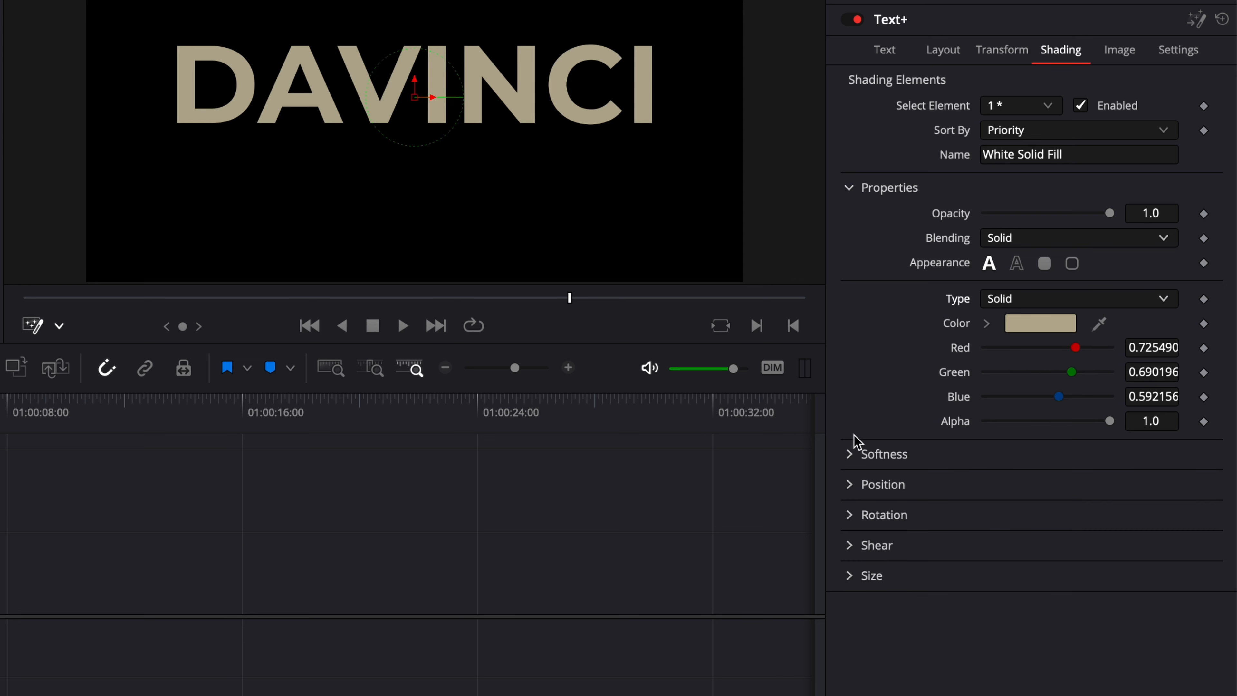
pyautogui.click(853, 576)
pyautogui.click(853, 548)
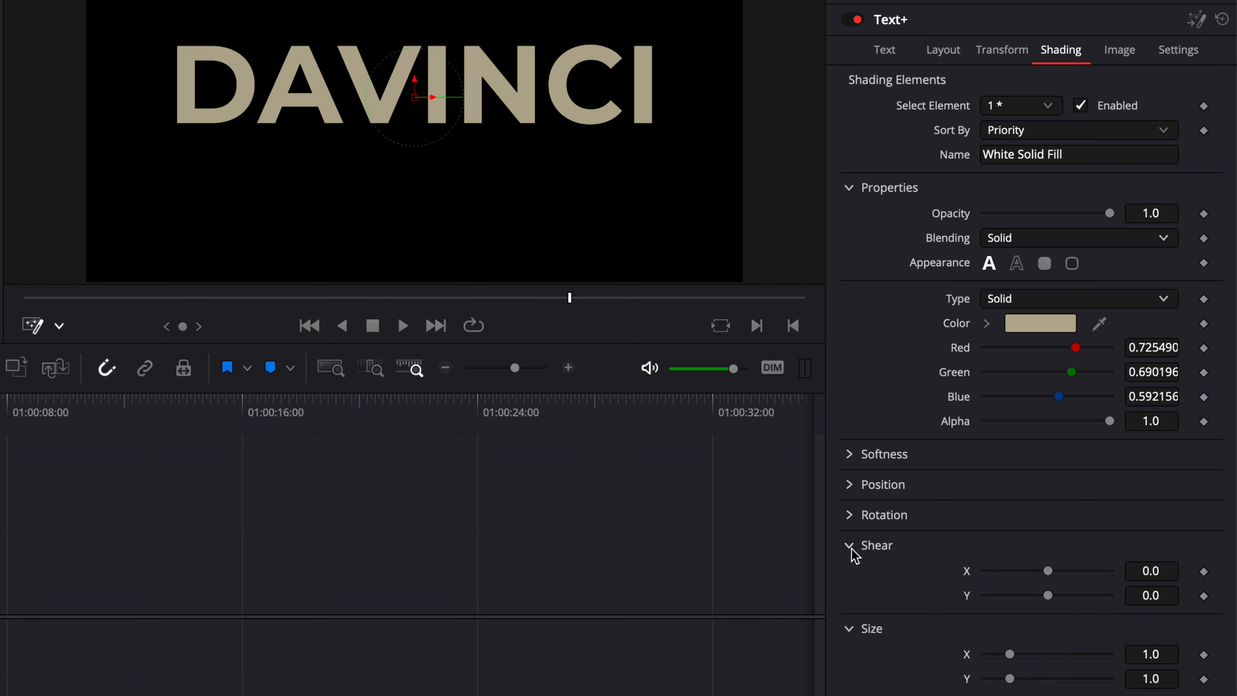
pyautogui.click(853, 516)
pyautogui.click(852, 485)
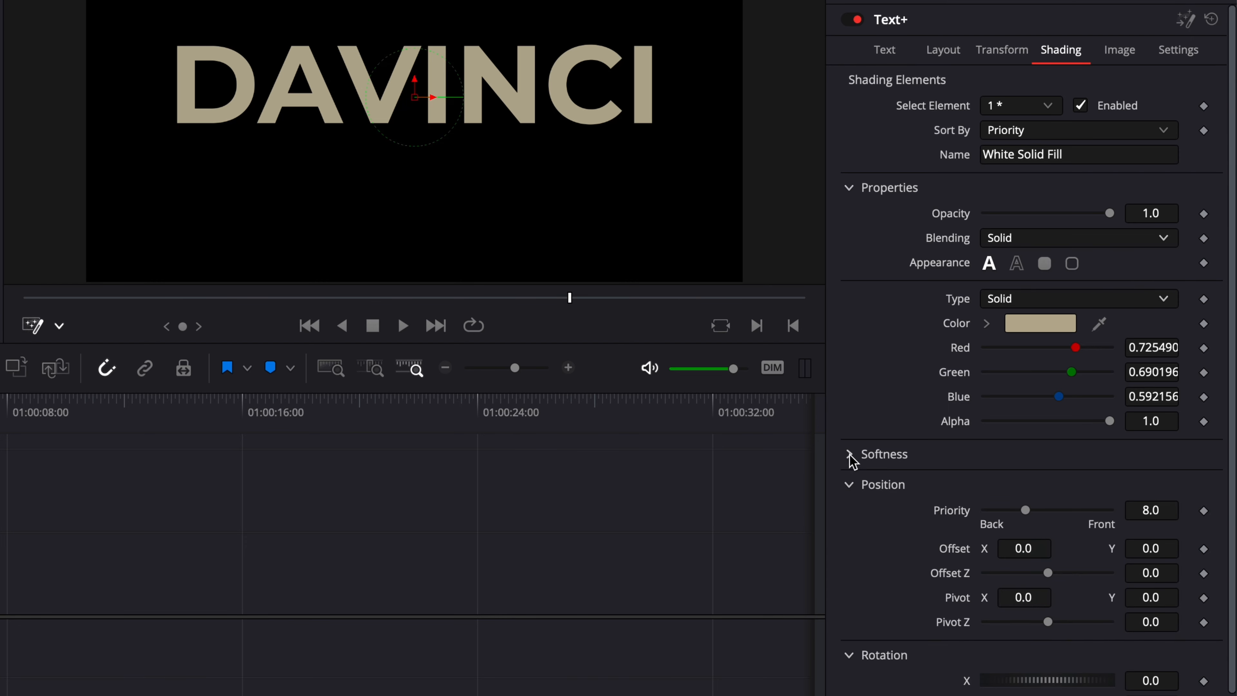
pyautogui.click(850, 453)
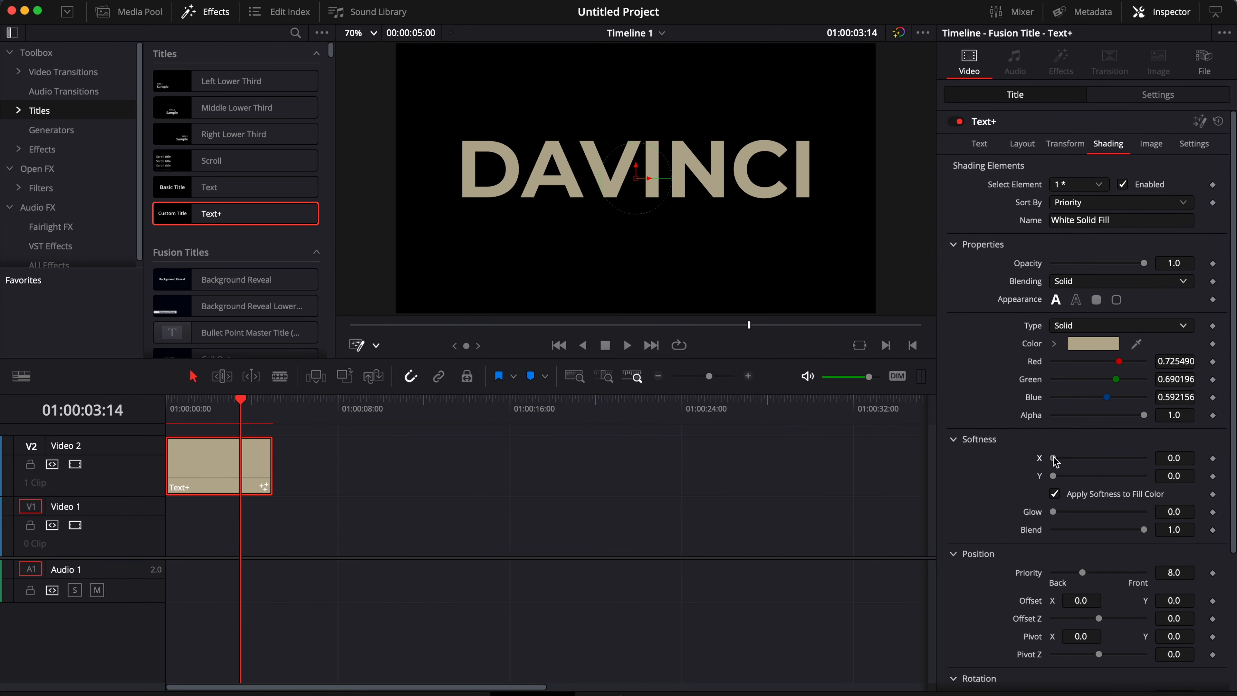
# Try a softness of 20 on X and on Y with glow 0.606 and blend 0.496, and reset them to default.
pyautogui.moveTo(1054, 458); pyautogui.dragTo(1172, 458)
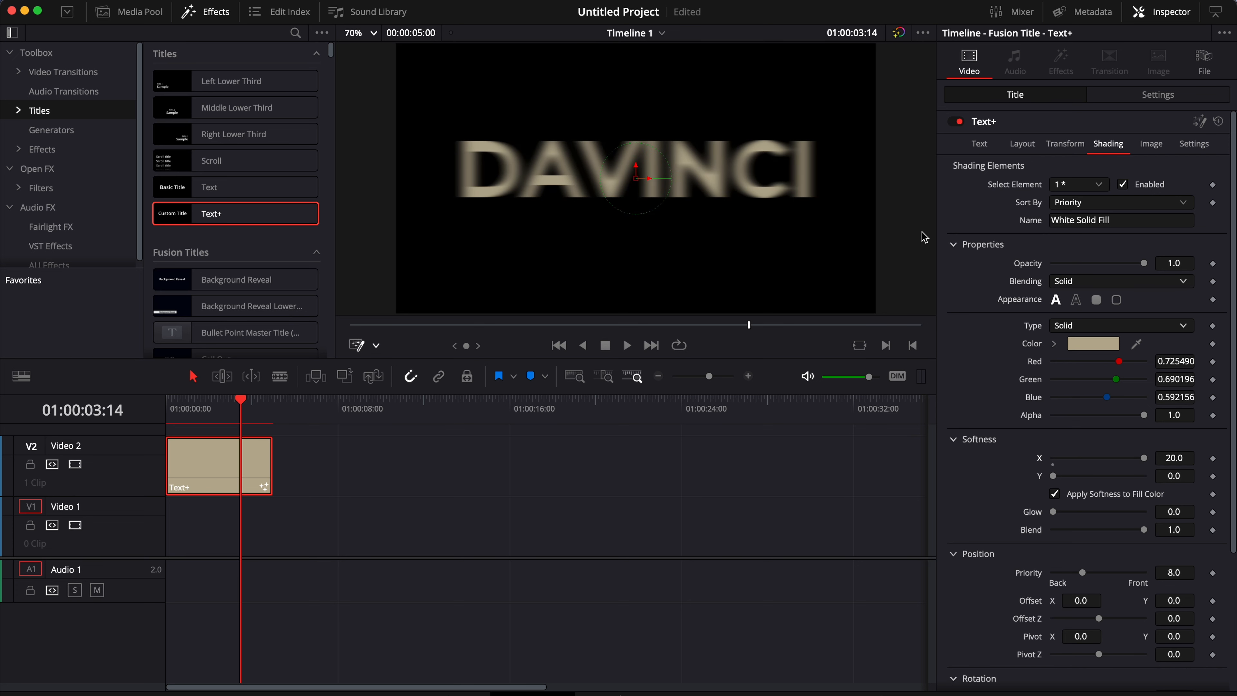
pyautogui.moveTo(1144, 459); pyautogui.dragTo(1171, 476)
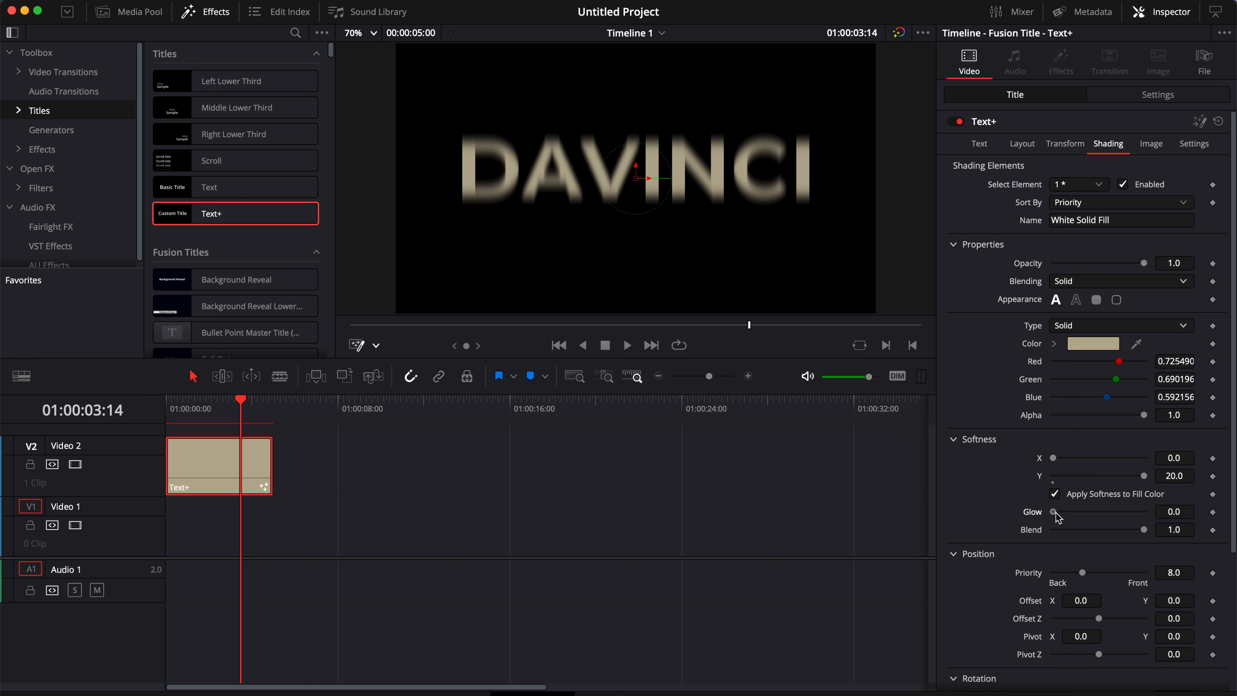
pyautogui.moveTo(1055, 513); pyautogui.dragTo(1116, 522)
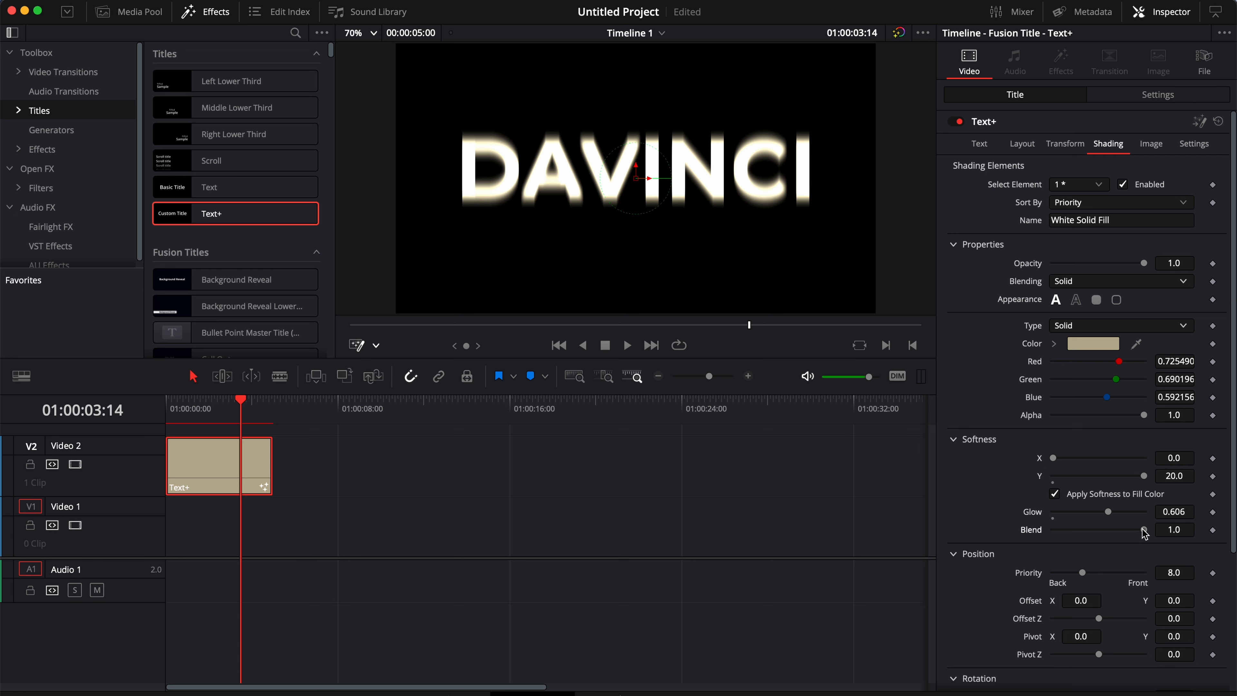
pyautogui.moveTo(1145, 530); pyautogui.dragTo(1099, 532)
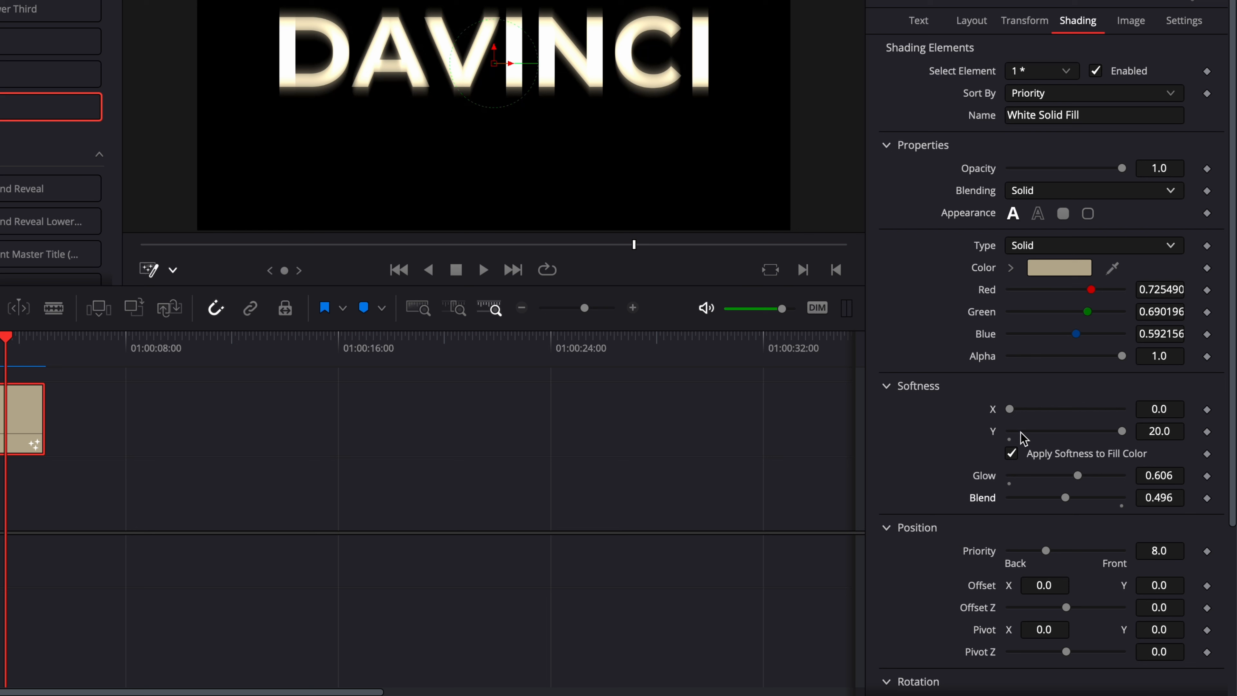
pyautogui.doubleClick(995, 433)
pyautogui.doubleClick(989, 476)
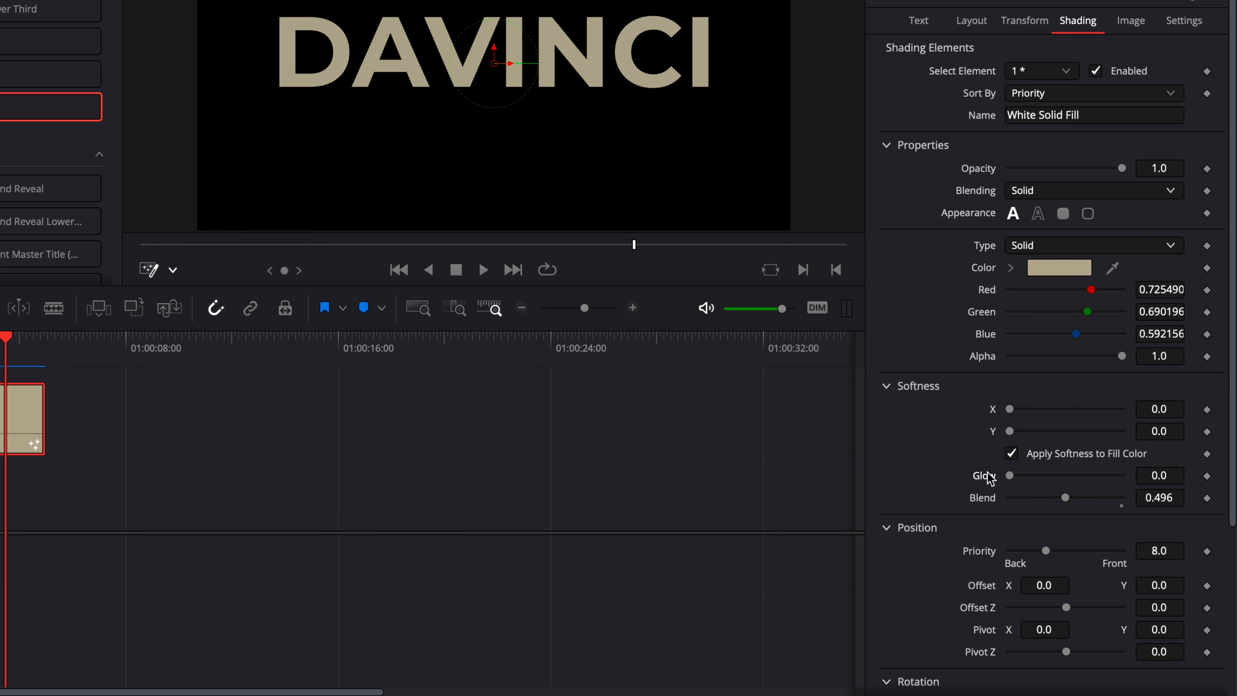
pyautogui.doubleClick(988, 499)
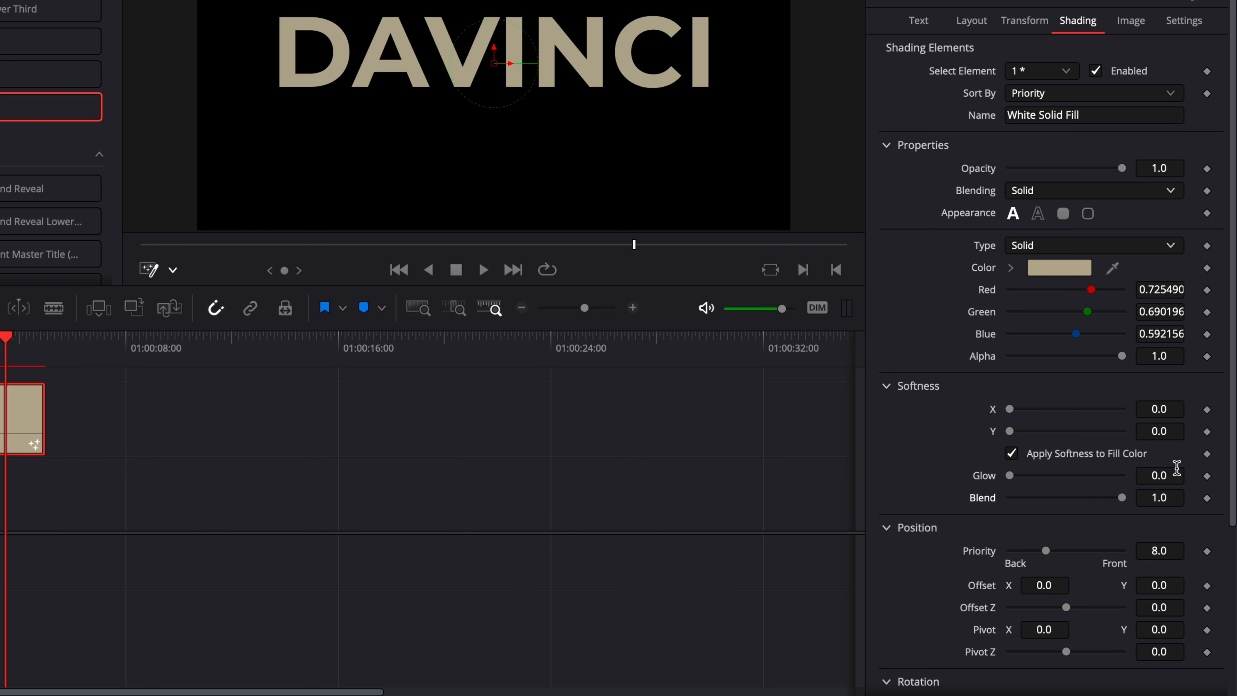
# Try an X shear of 0.33 and an X rotation of 33.9 on the shading element, resetting each to default.
pyautogui.scroll(-5, 1177, 468)
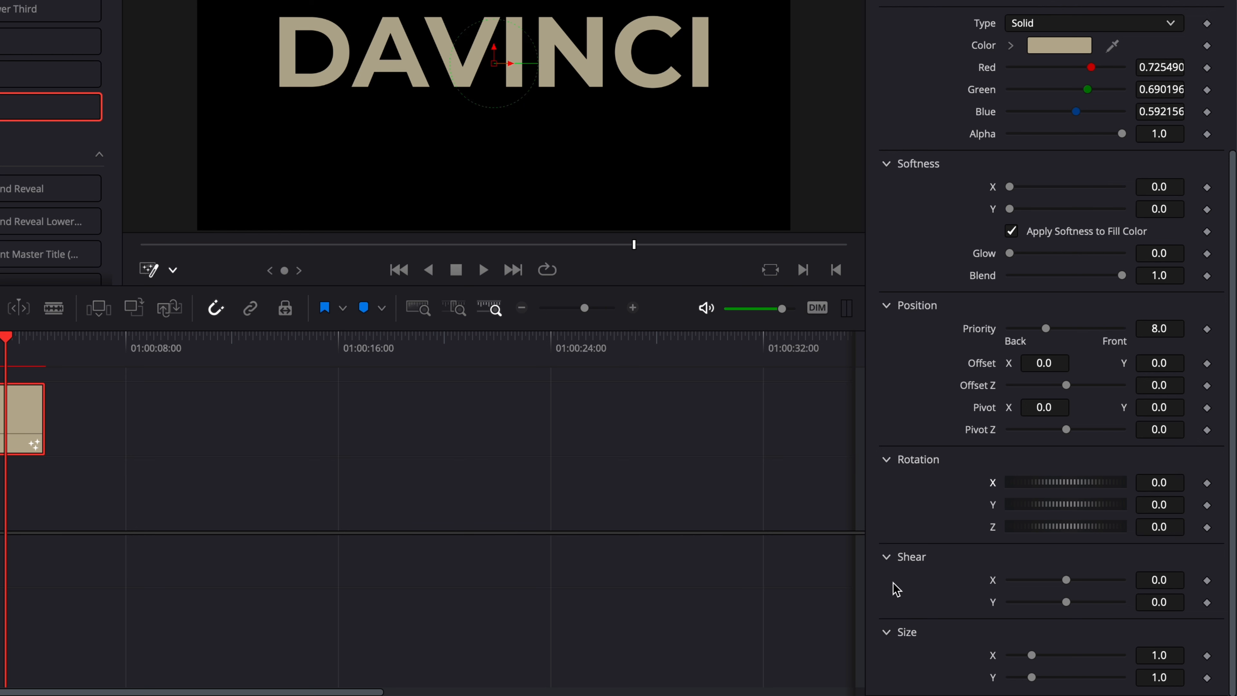
pyautogui.scroll(2, 1040, 382)
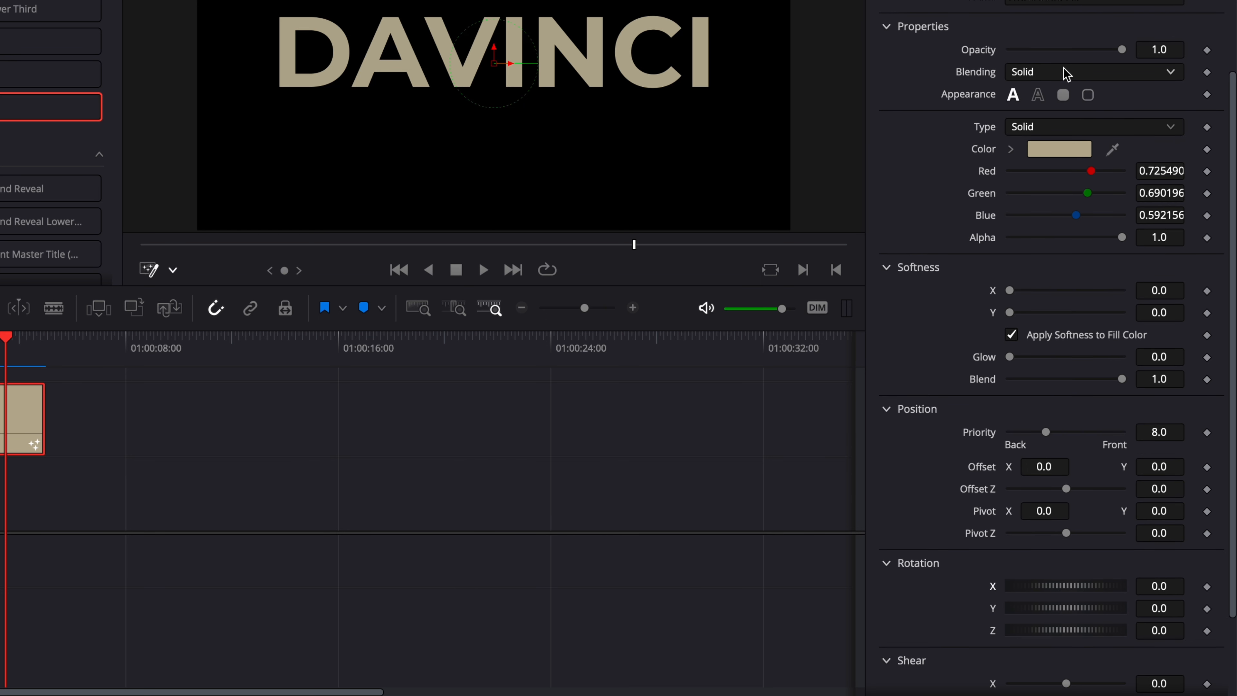
pyautogui.scroll(2, 1067, 73)
pyautogui.scroll(-4, 996, 255)
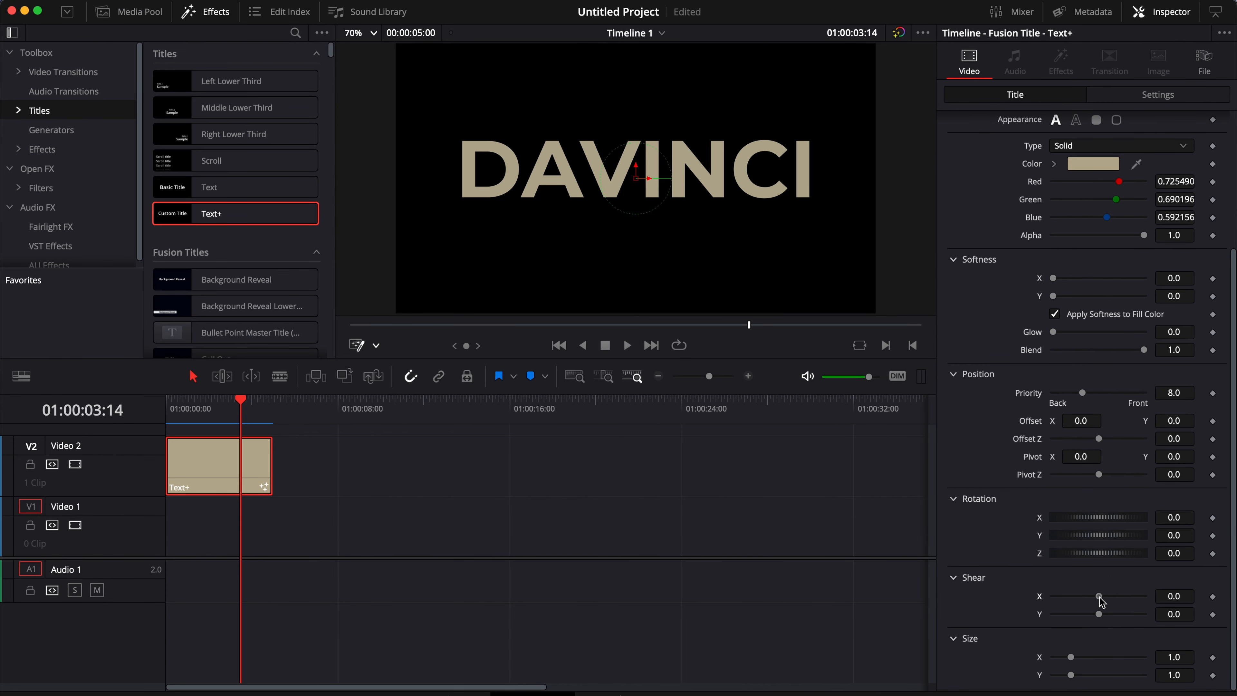
pyautogui.moveTo(1100, 600); pyautogui.dragTo(1115, 597)
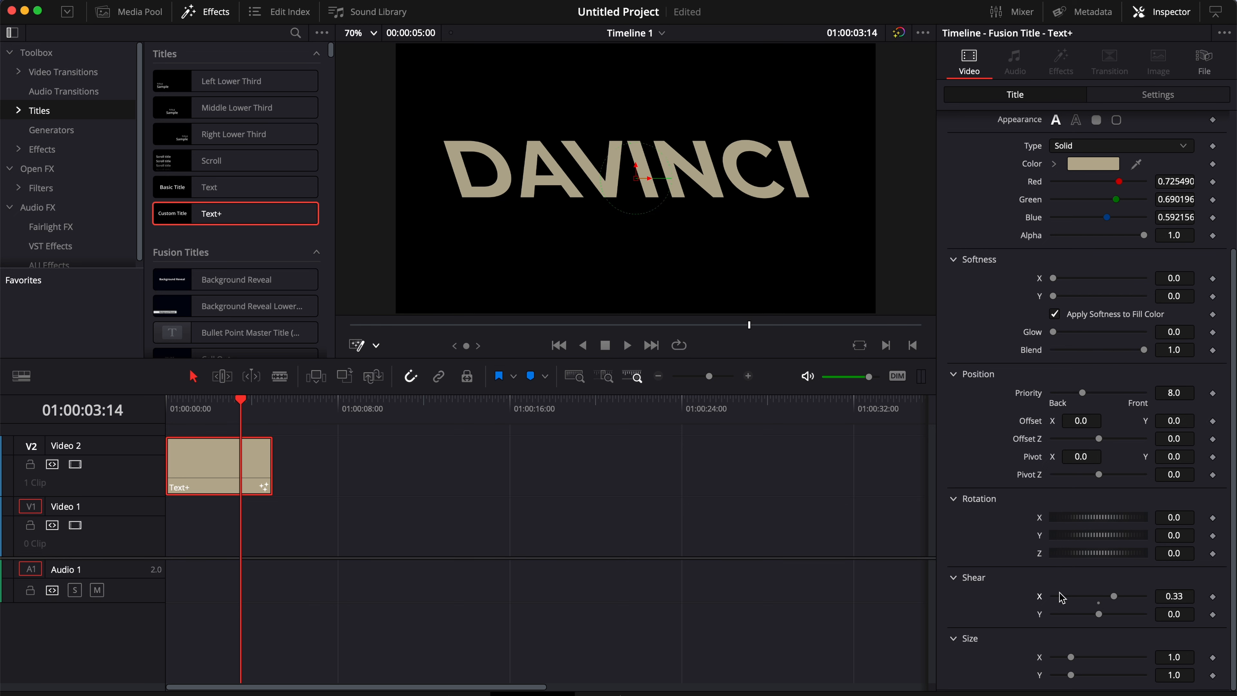
pyautogui.doubleClick(1042, 597)
pyautogui.moveTo(1097, 520); pyautogui.dragTo(1104, 518)
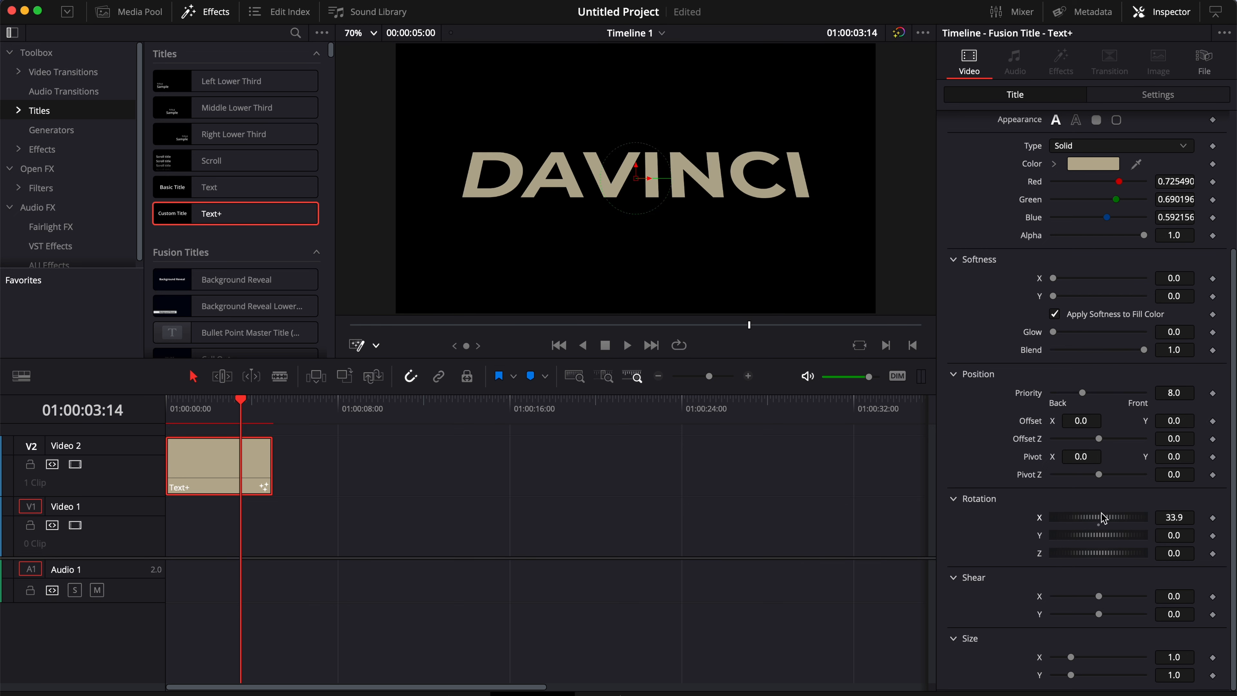
pyautogui.doubleClick(1047, 518)
# View which shading elements can be selected for the title.
pyautogui.scroll(3, 1013, 354)
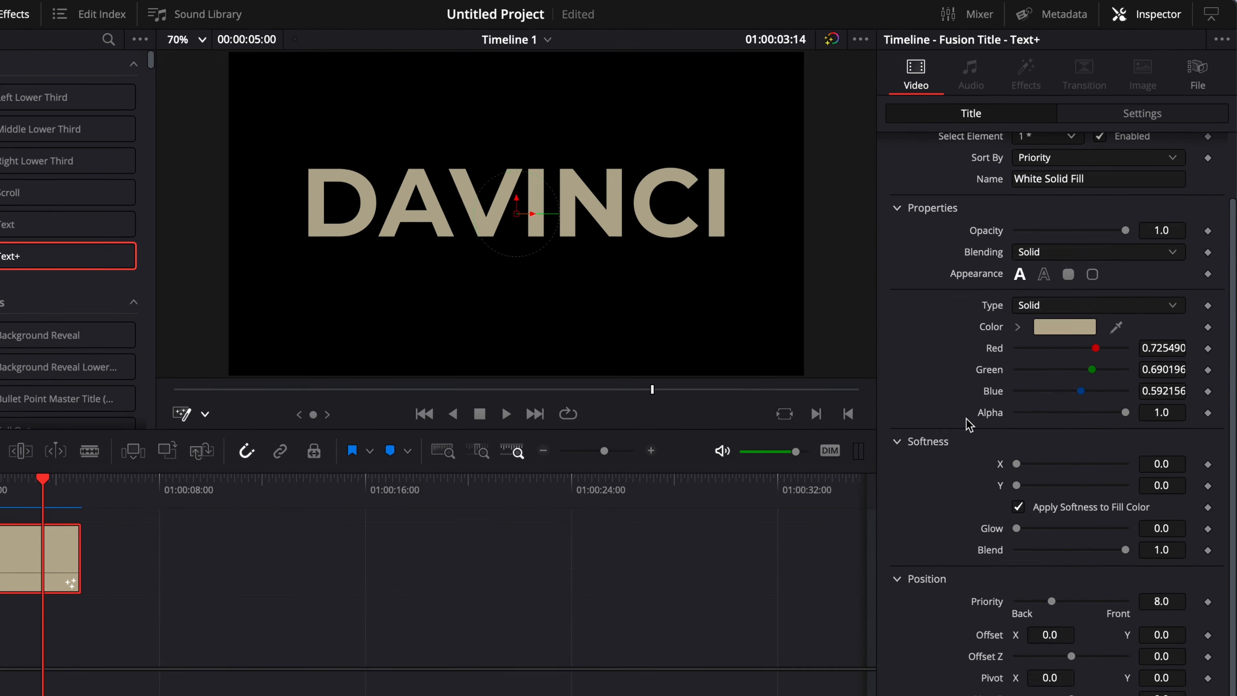
pyautogui.scroll(3, 969, 424)
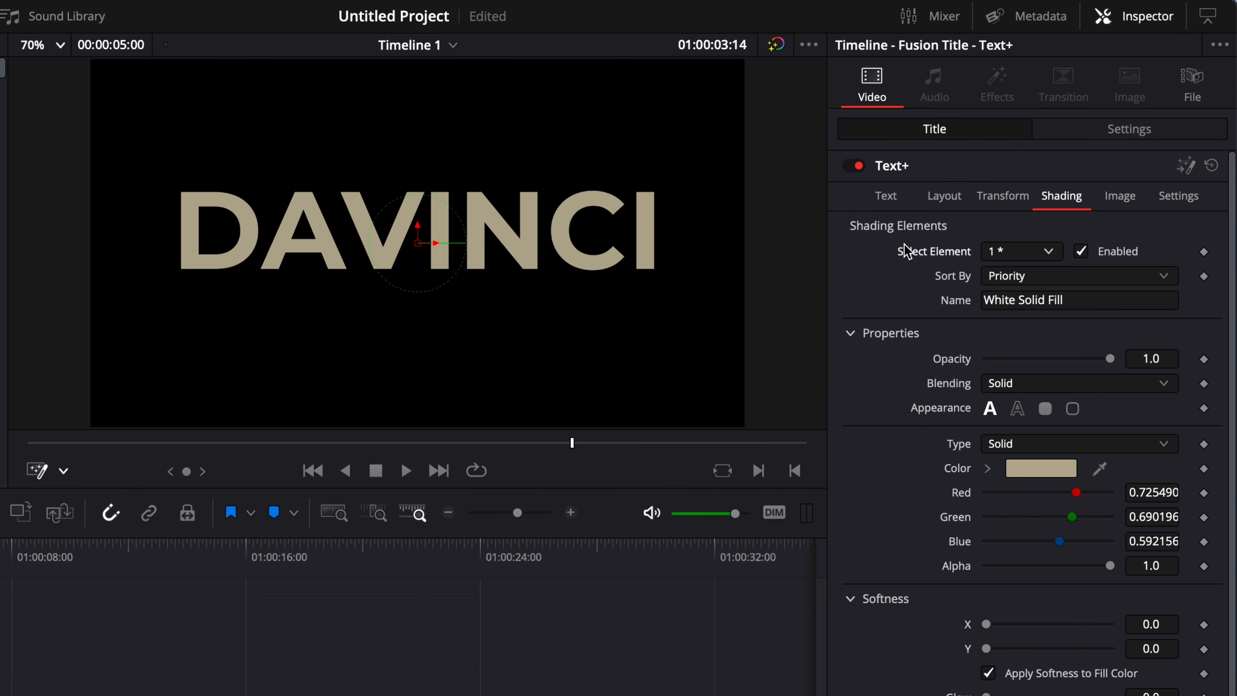
pyautogui.click(1050, 225)
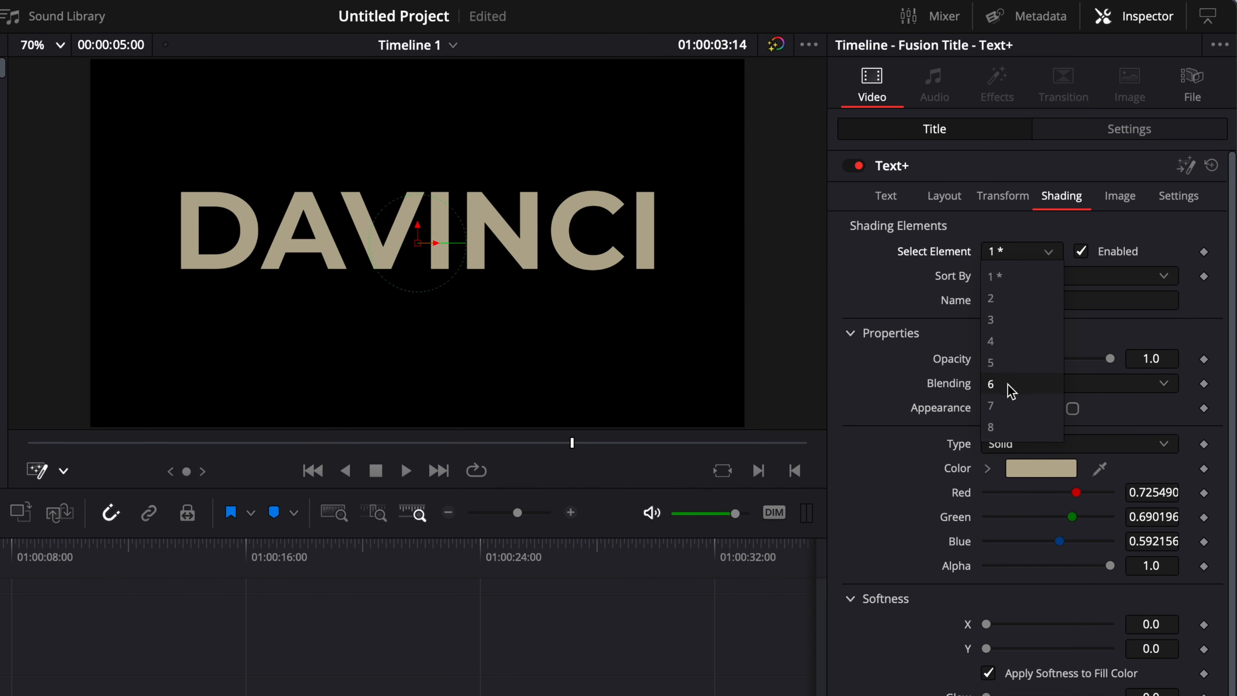
pyautogui.click(924, 314)
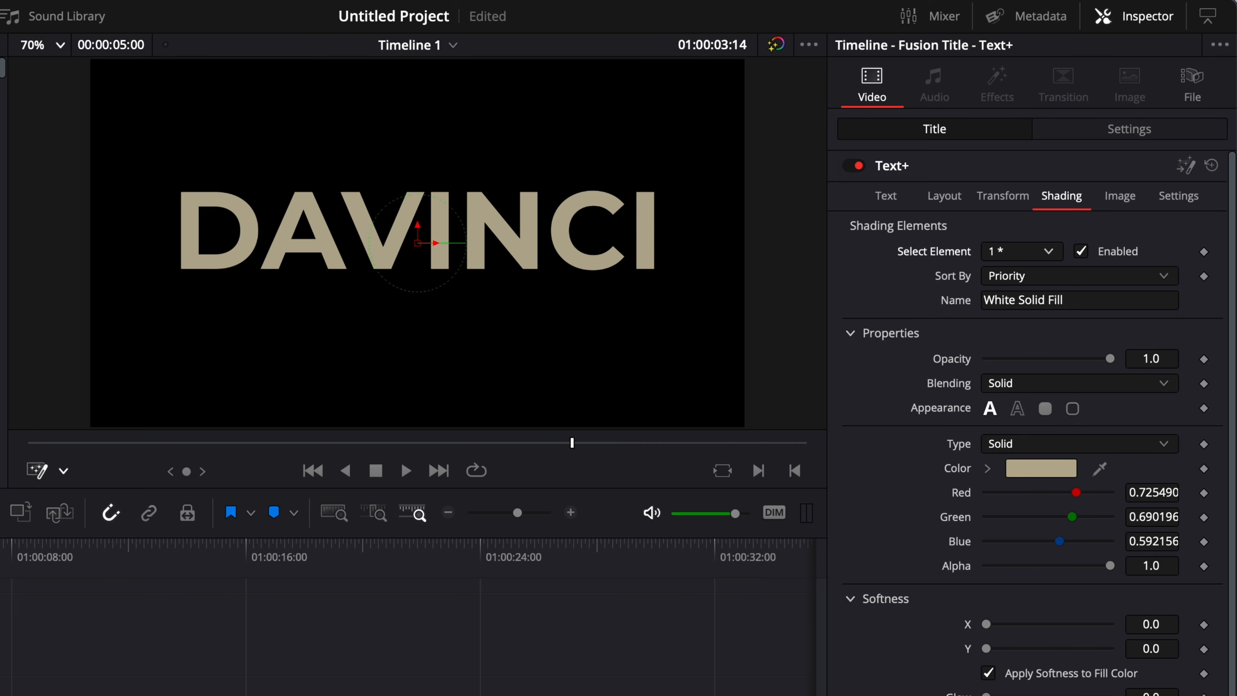
# Place the production ID_4274798.mp4 clip on Video 1 beneath the title and move the playhead to 01:00:02:21.
pyautogui.click(954, 695)
pyautogui.moveTo(1050, 310); pyautogui.dragTo(170, 550)
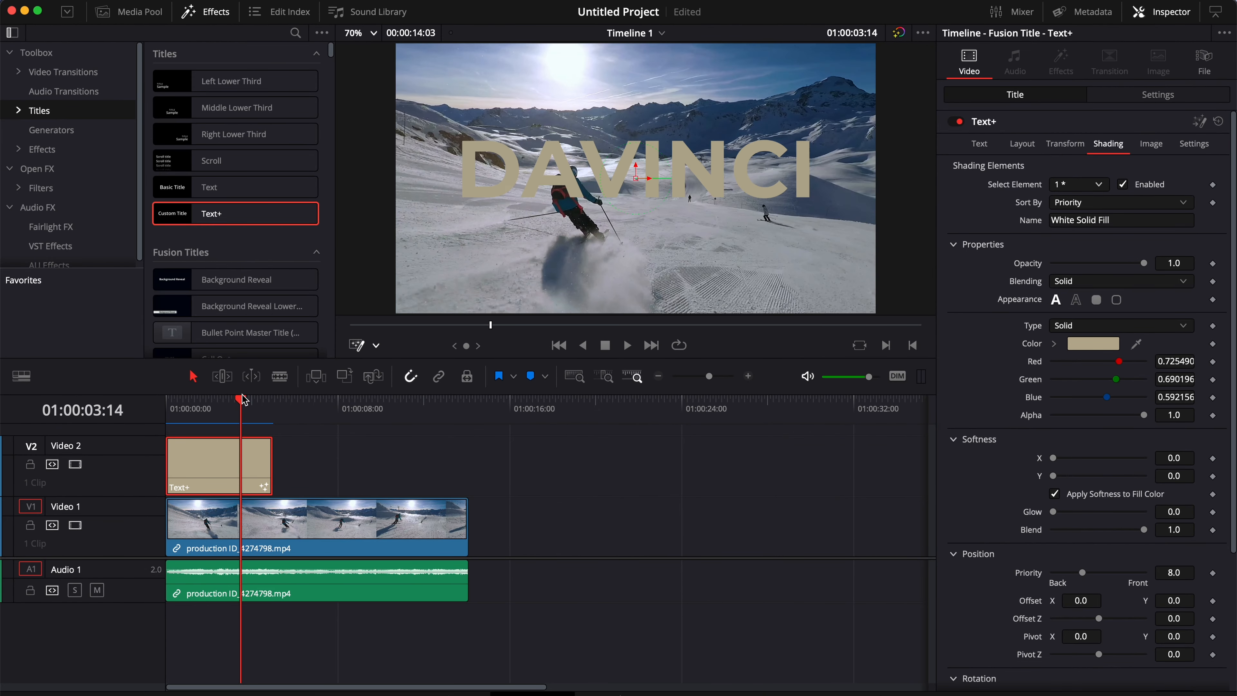
pyautogui.click(224, 409)
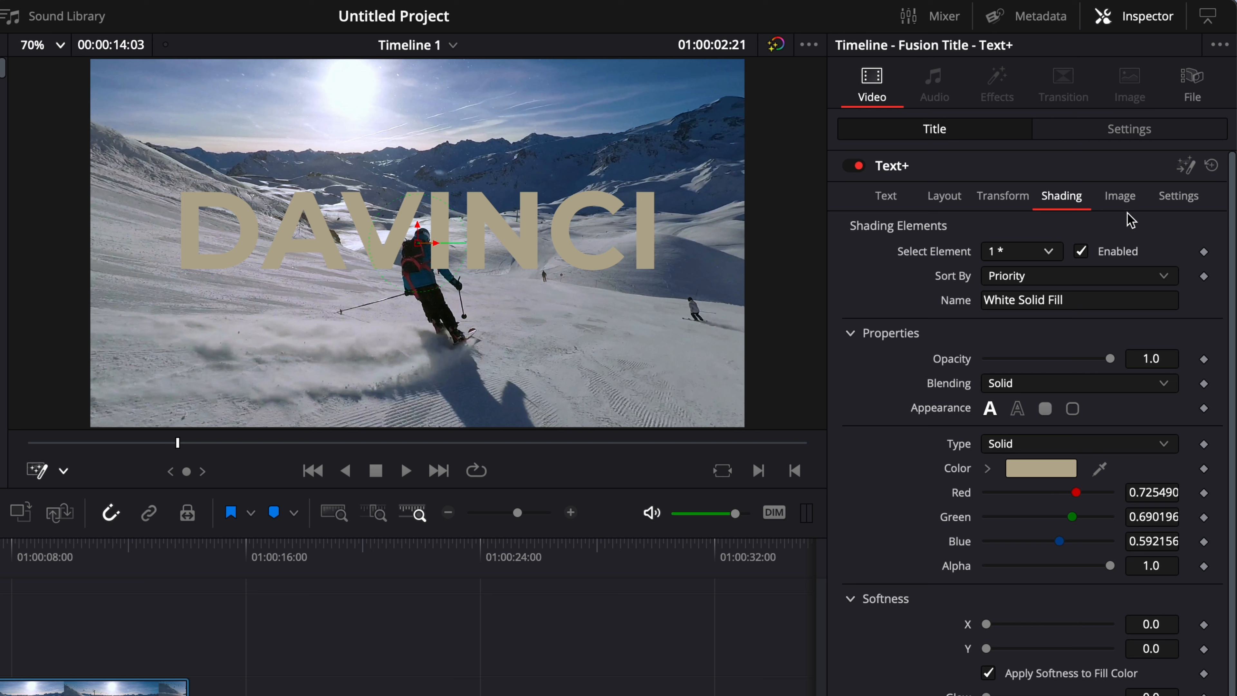
# Try shading element 3, Black Shadow, with opacity 0.614 and X softness 11.02, and disable the element.
pyautogui.click(1054, 249)
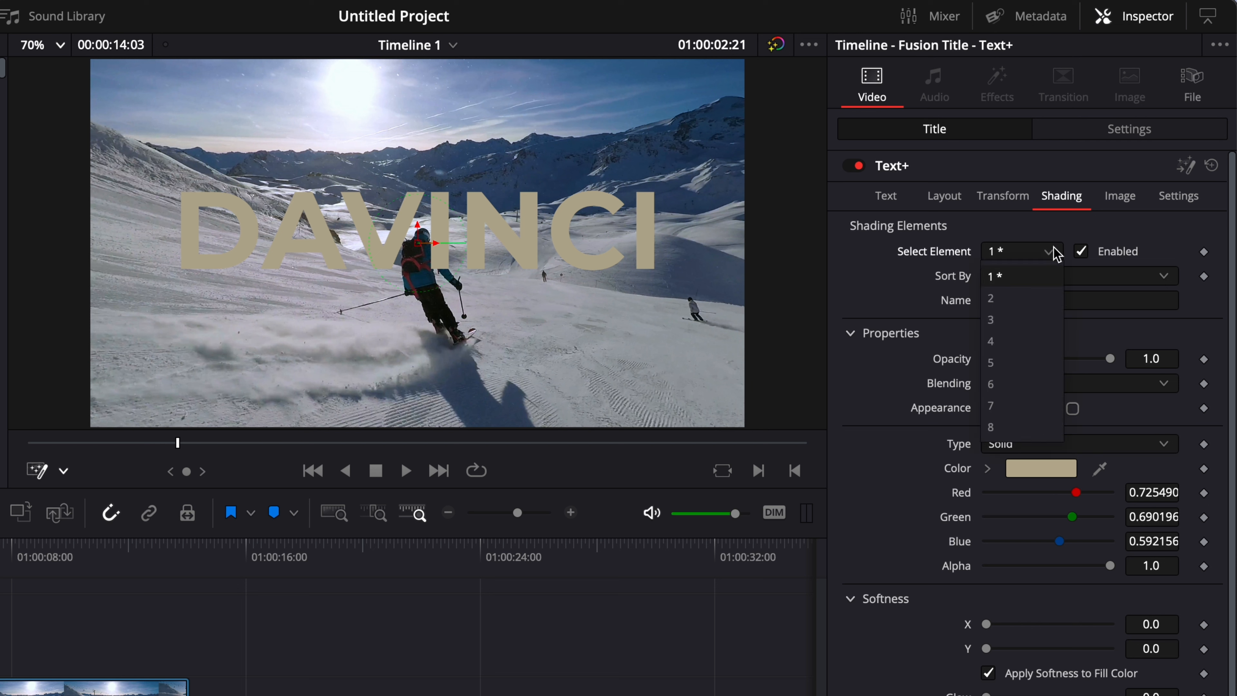
pyautogui.click(1002, 321)
pyautogui.click(1080, 252)
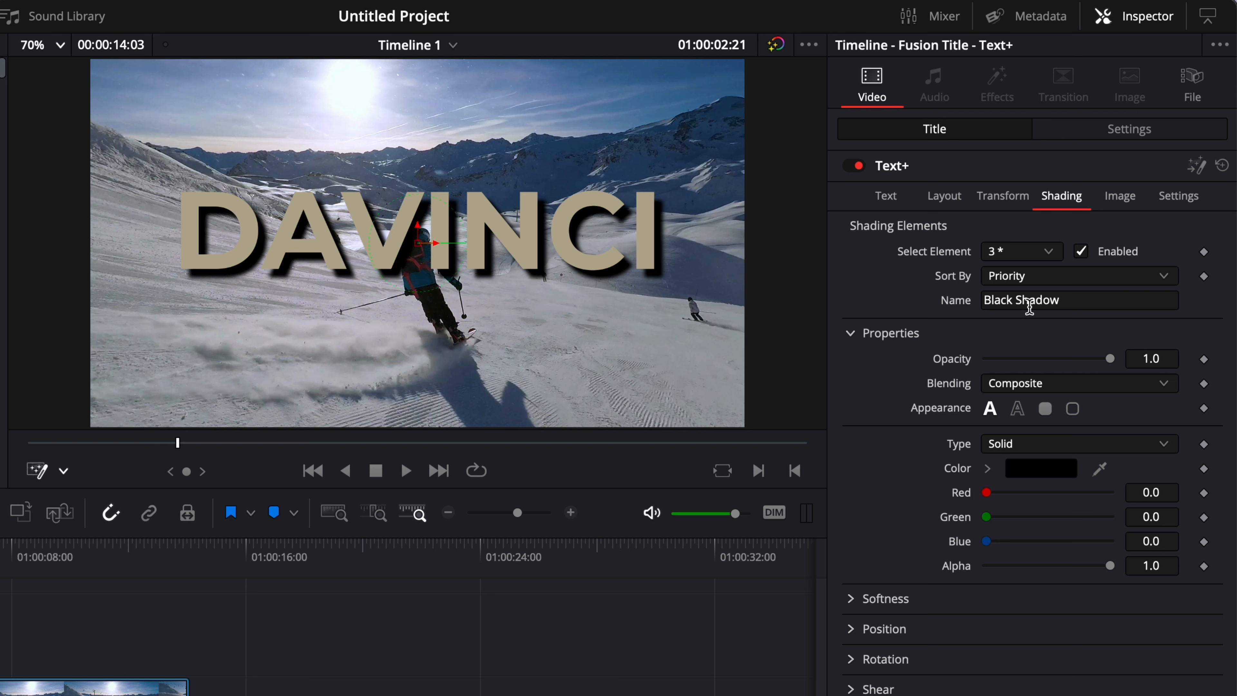
pyautogui.moveTo(1110, 360); pyautogui.dragTo(1063, 361)
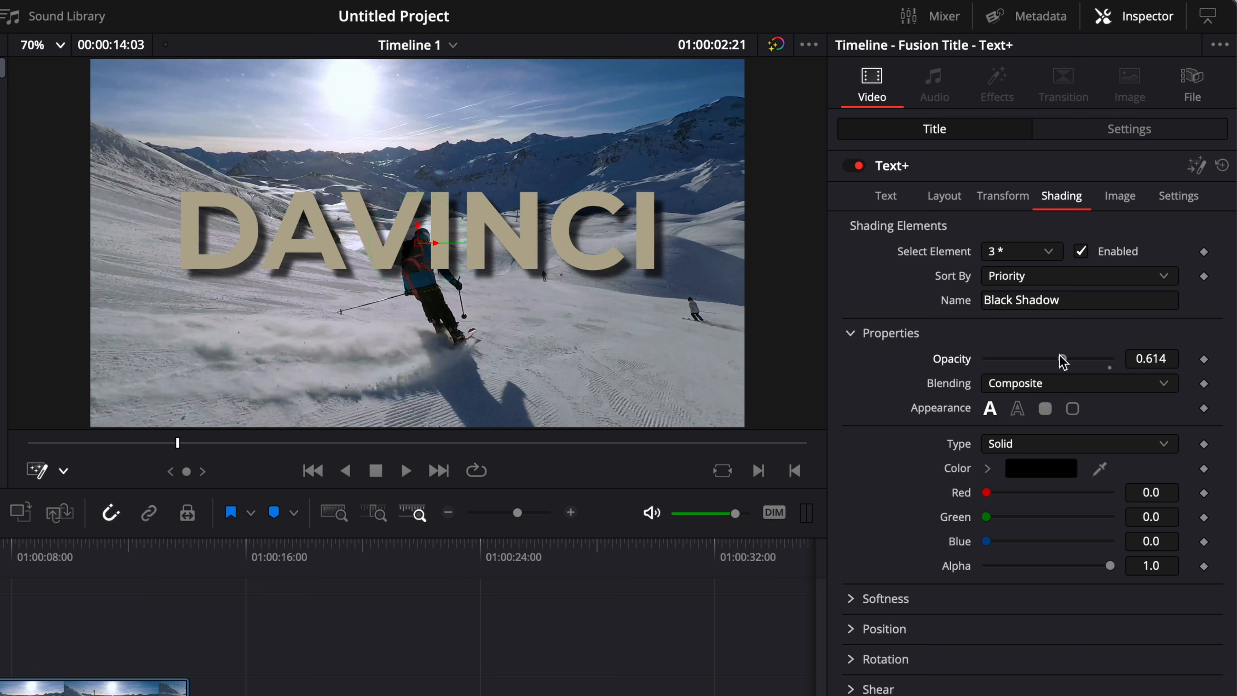
pyautogui.click(863, 600)
pyautogui.moveTo(1019, 624); pyautogui.dragTo(1055, 624)
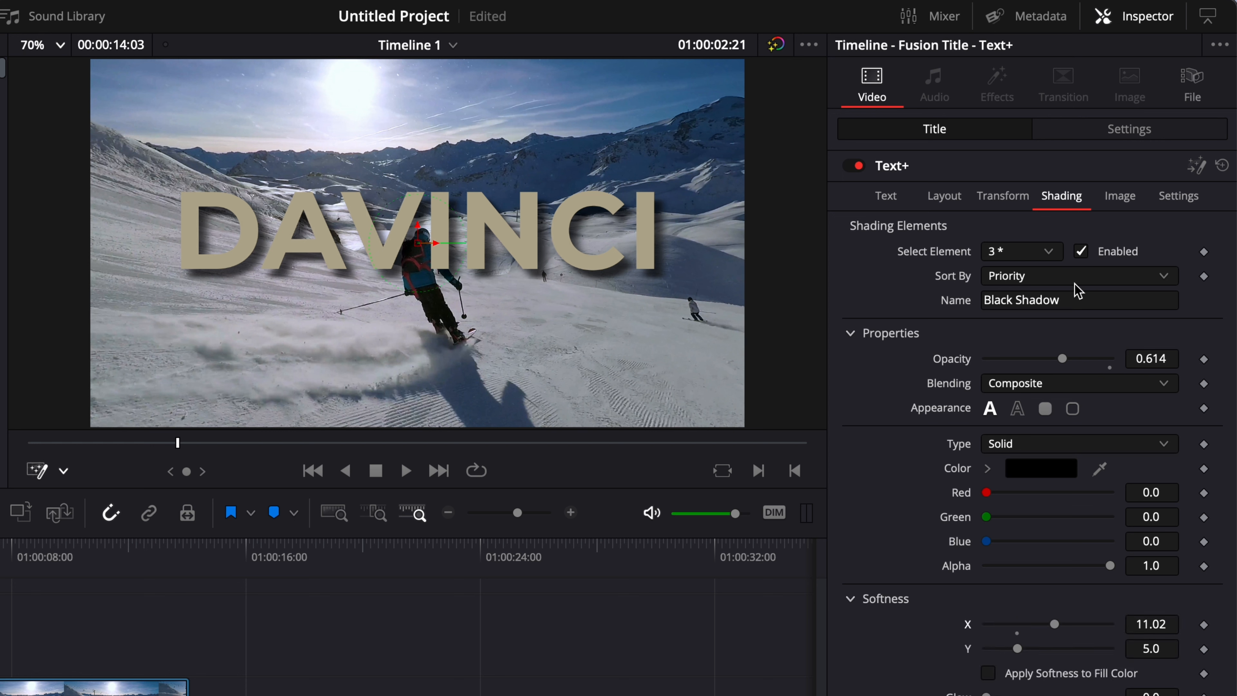
pyautogui.click(1051, 254)
pyautogui.click(1093, 254)
pyautogui.click(1082, 251)
# Select shading element 2, Red Outline, and enable it on the title text.
pyautogui.click(1065, 251)
pyautogui.click(1025, 299)
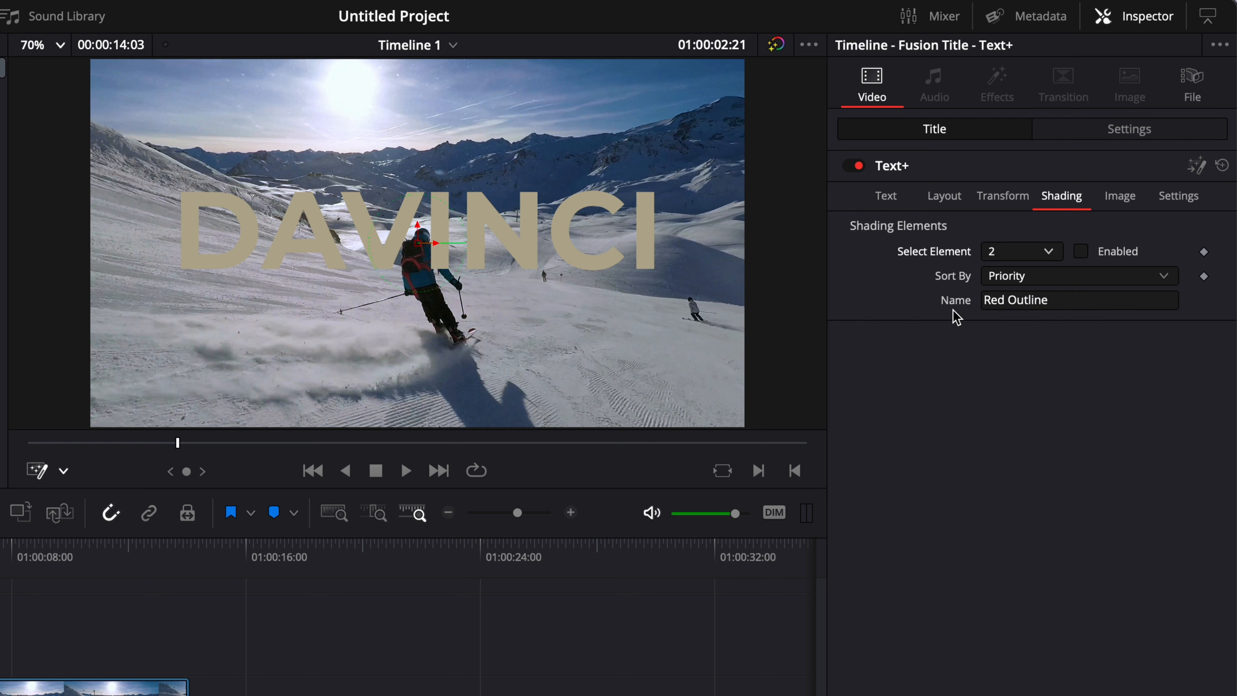
pyautogui.click(1081, 252)
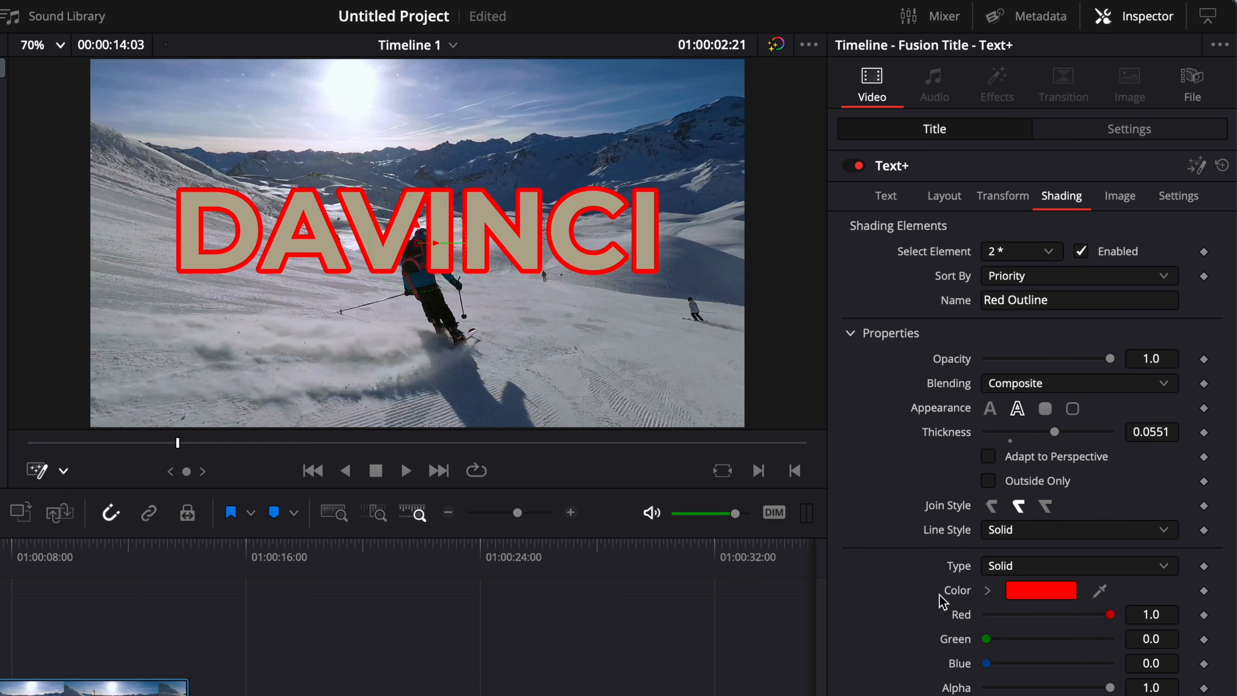
# Select shading element 4, Blue Border.
pyautogui.click(1032, 252)
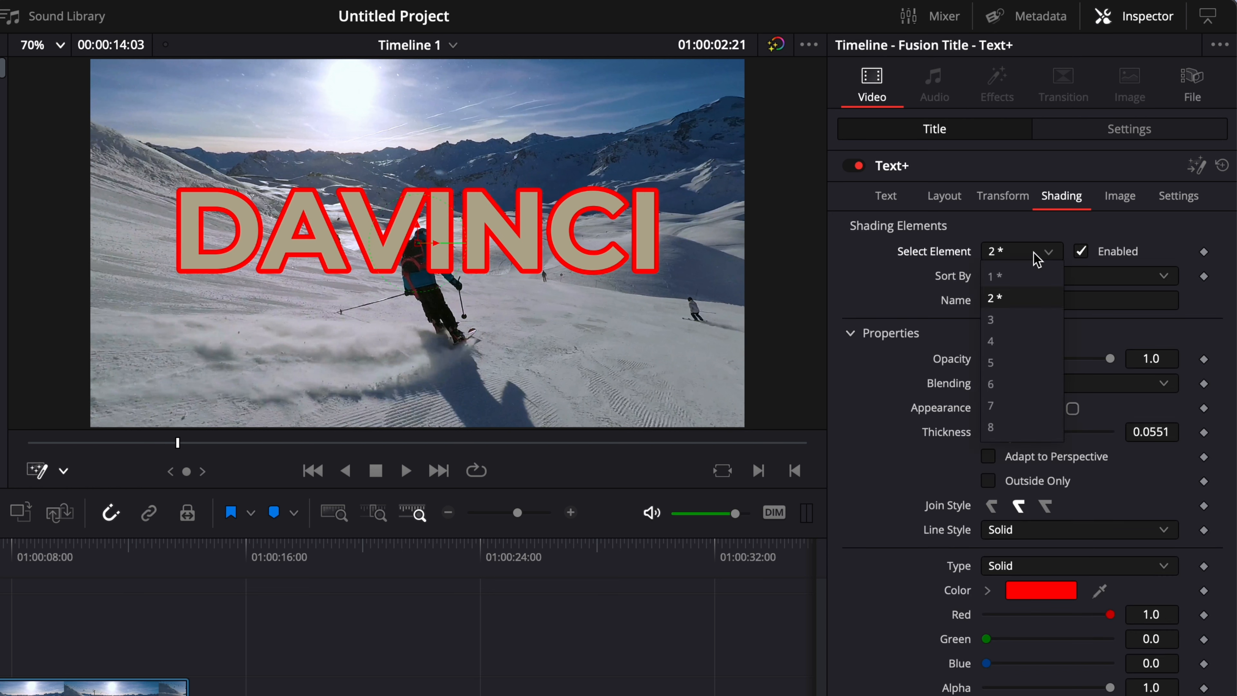
pyautogui.click(1018, 351)
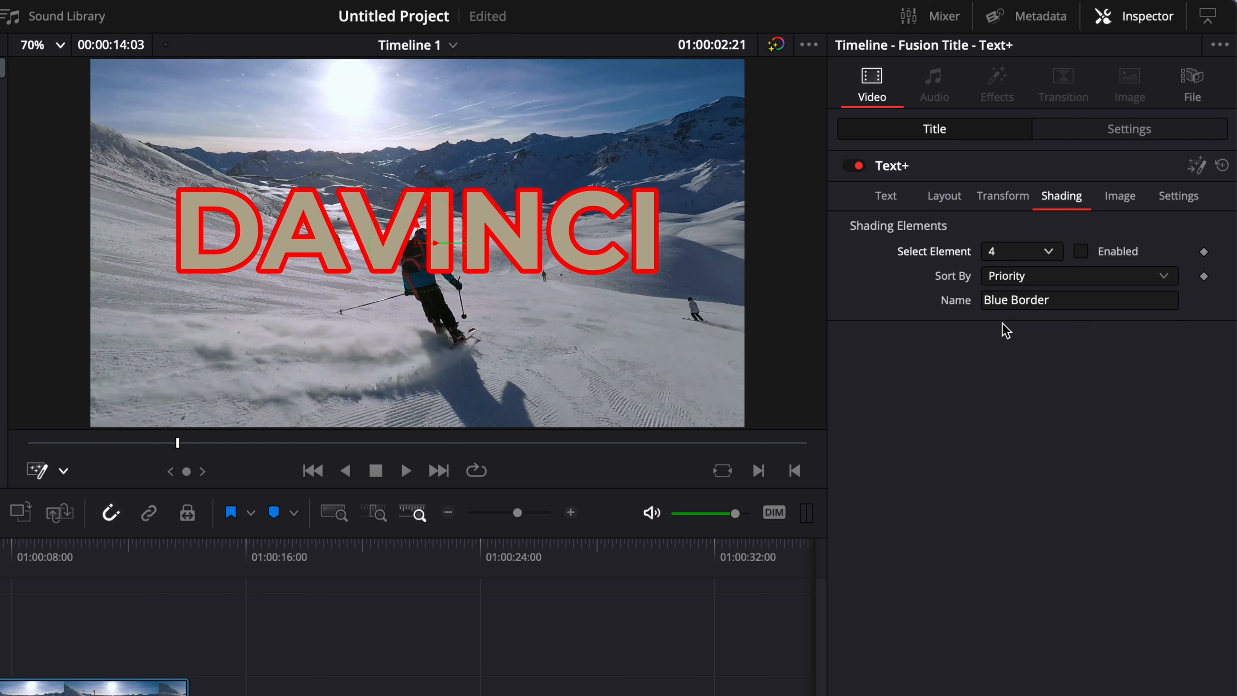